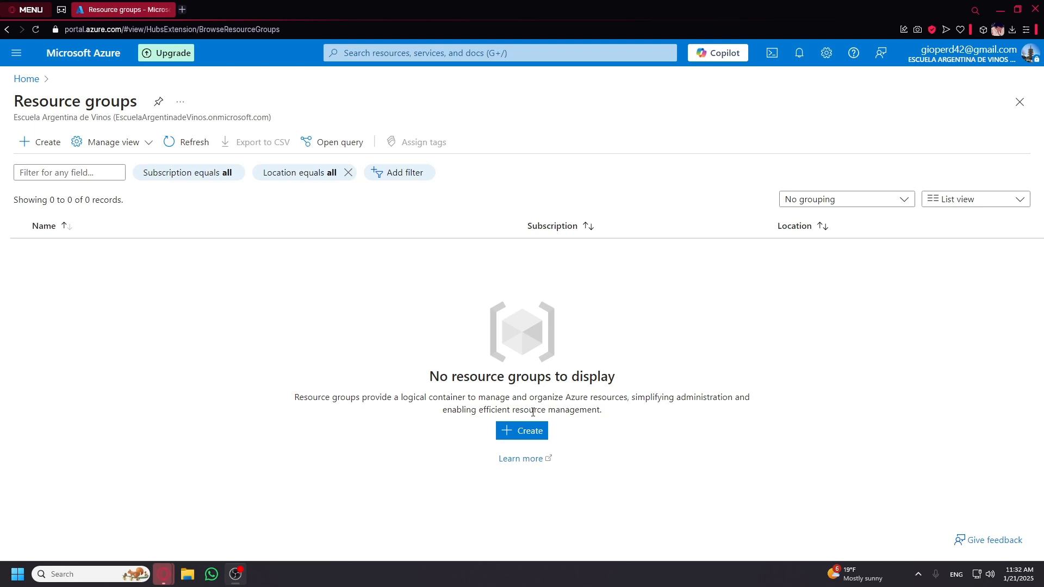
Create the AD-Project resource group in (US) East US, then go back to Home.
{"action": "left_click", "coordinate": [509, 435]}
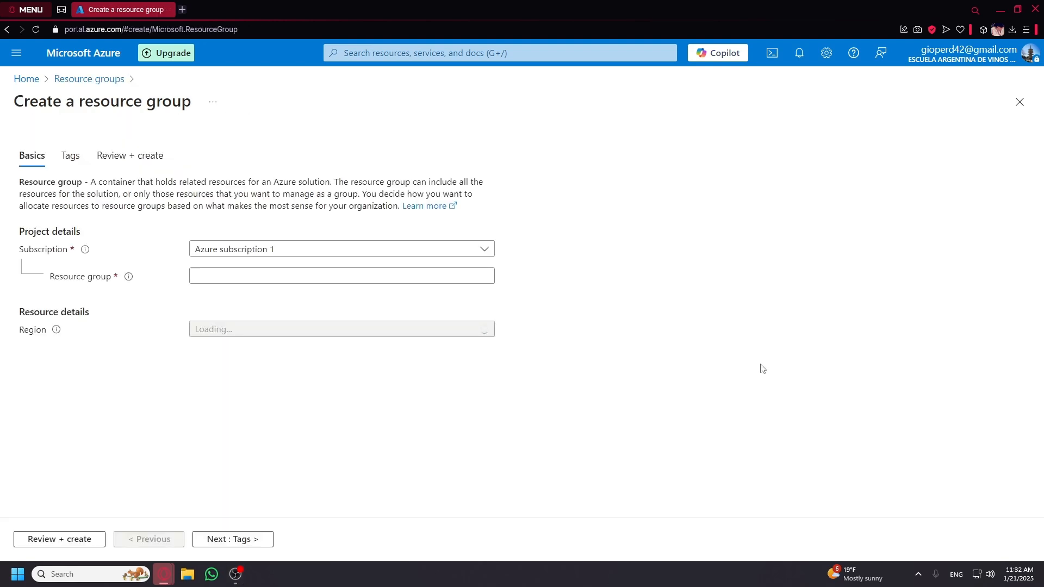
{"action": "left_click", "coordinate": [301, 274]}
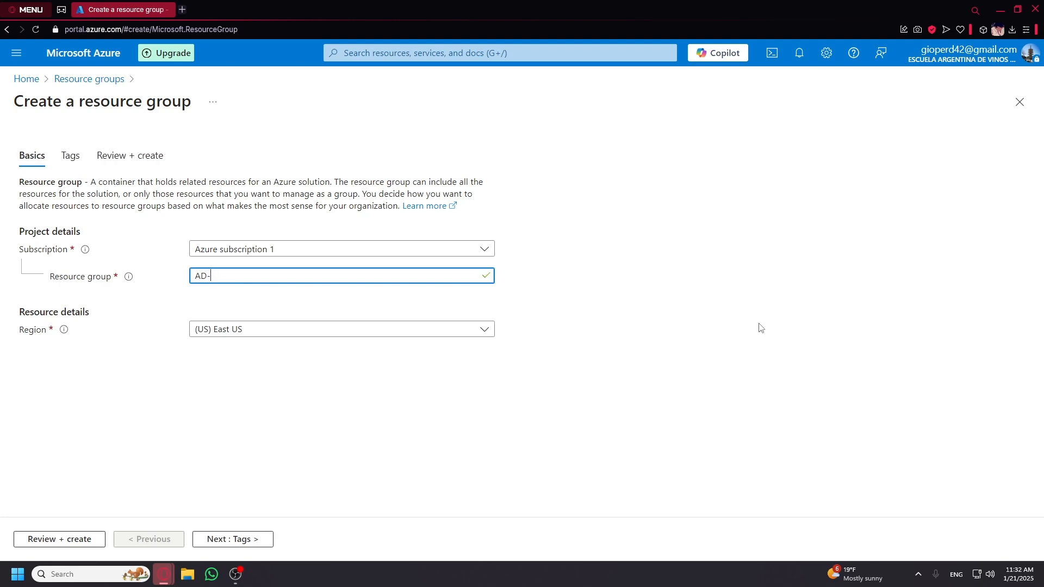
{"action": "type", "text": "oject"}
{"action": "left_click", "coordinate": [237, 542]}
{"action": "left_click", "coordinate": [239, 546]}
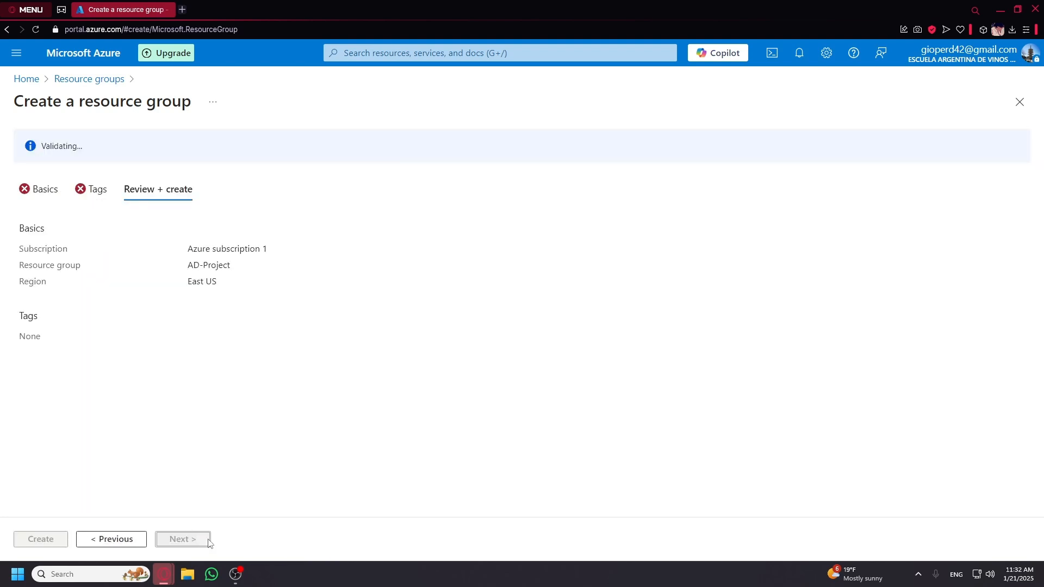
{"action": "left_click", "coordinate": [53, 540]}
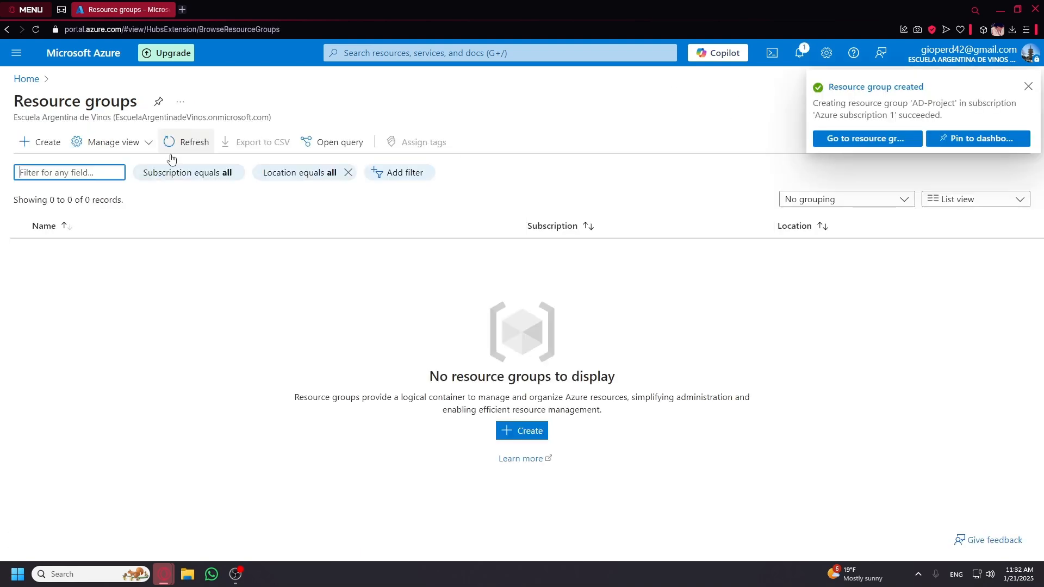
{"action": "left_click", "coordinate": [27, 80]}
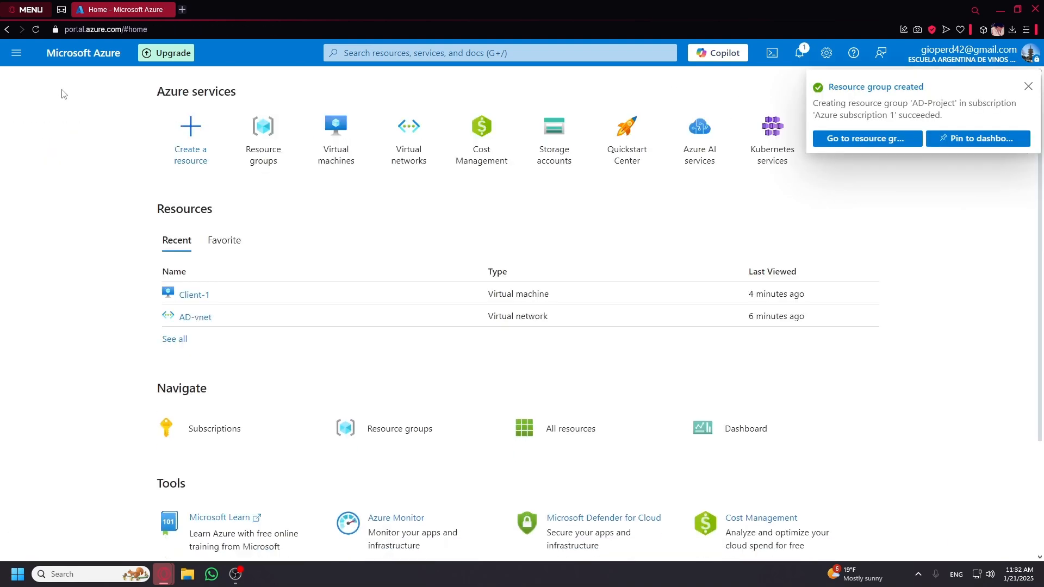
Start a new virtual network named AD-vnet in the AD-Project resource group.
{"action": "left_click", "coordinate": [409, 138]}
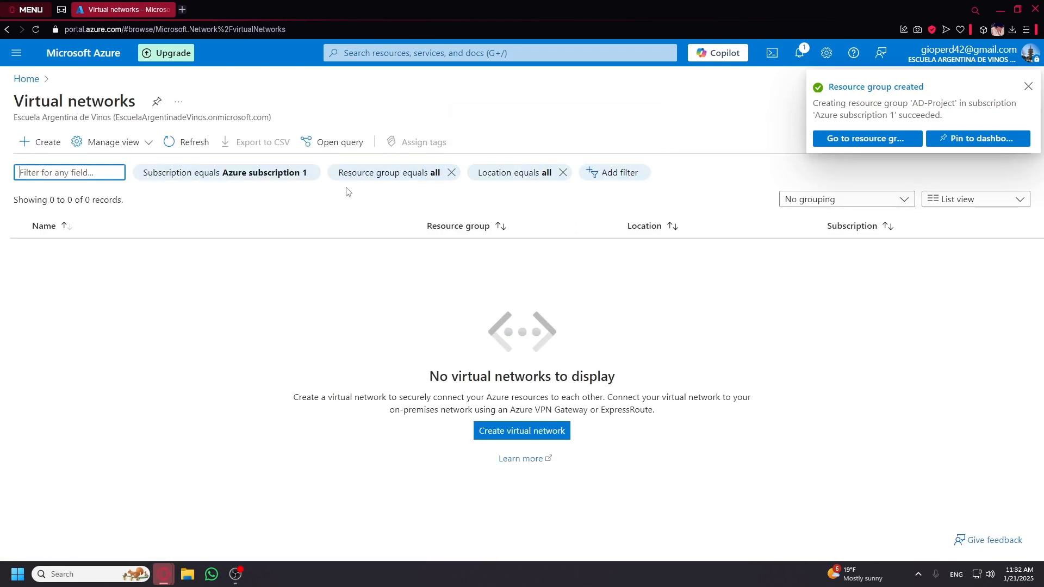
{"action": "left_click", "coordinate": [505, 432]}
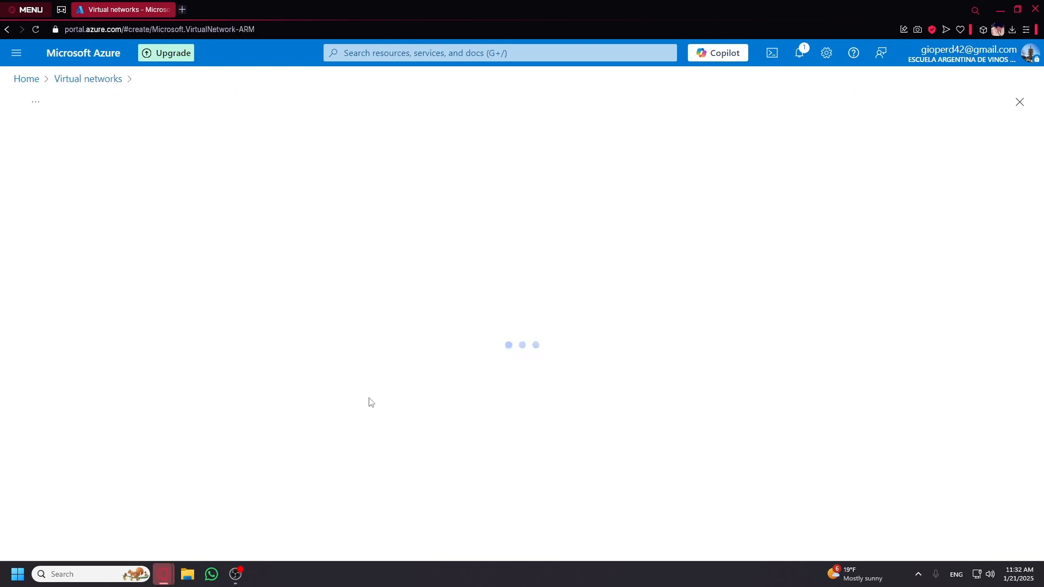
{"action": "left_click", "coordinate": [267, 365]}
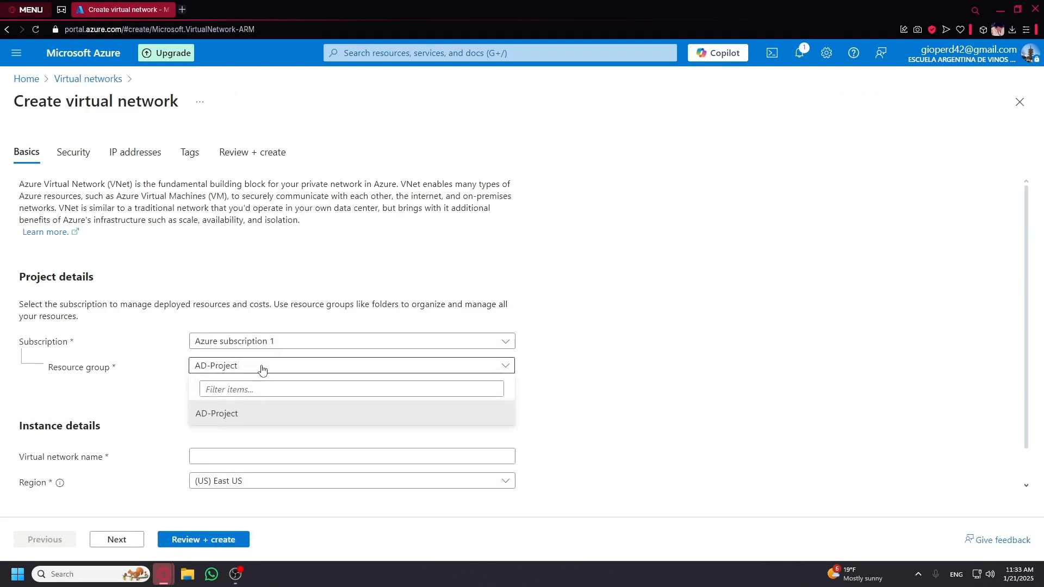
{"action": "left_click", "coordinate": [208, 372]}
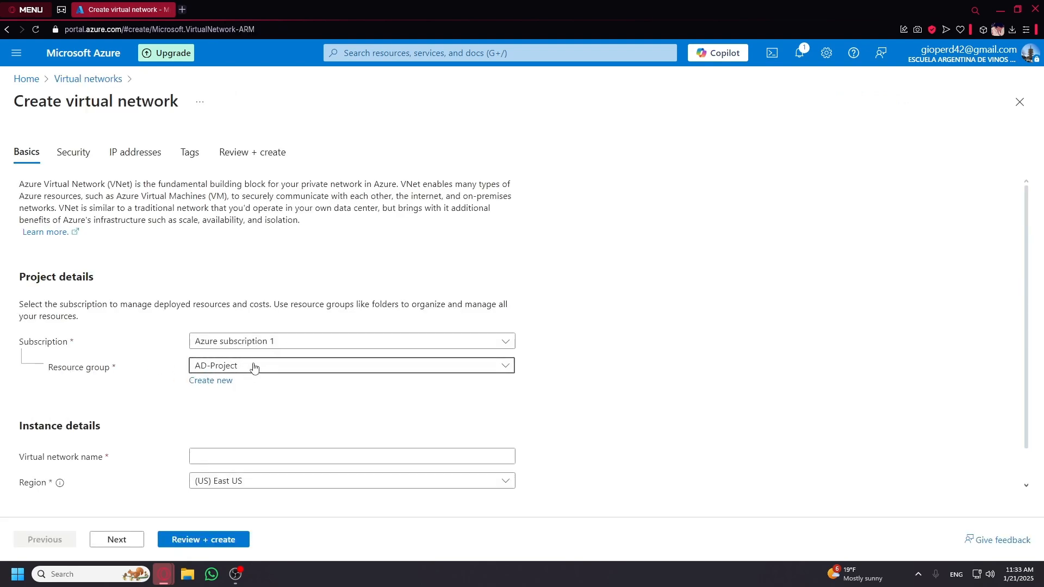
{"action": "scroll", "coordinate": [272, 392], "scroll_direction": "down", "scroll_amount": 1}
{"action": "left_click", "coordinate": [253, 419]}
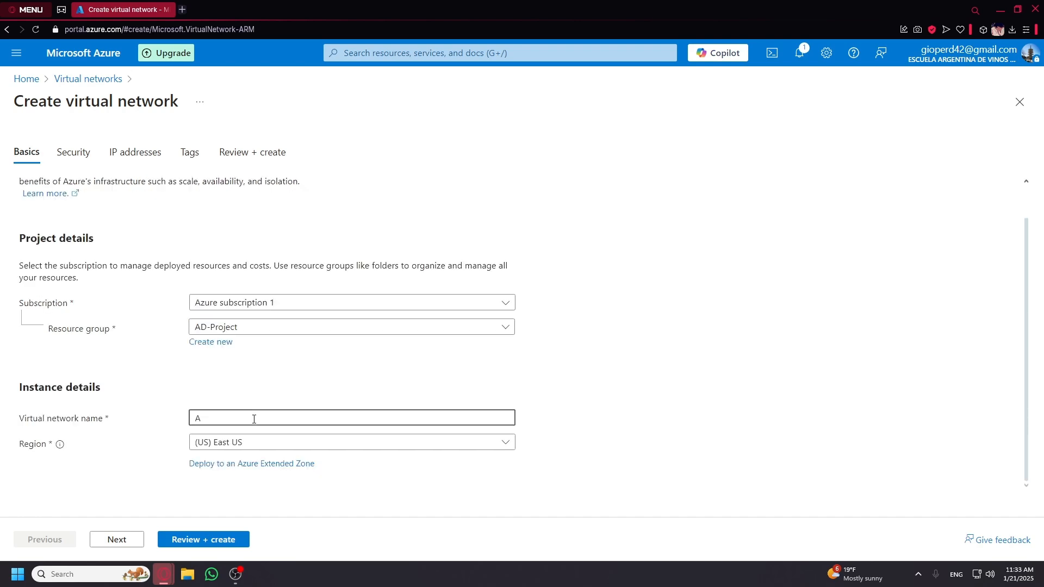
{"action": "type", "text": "AD-vnet"}
Review and deploy AD-vnet, then return to the portal home page.
{"action": "left_click", "coordinate": [209, 542]}
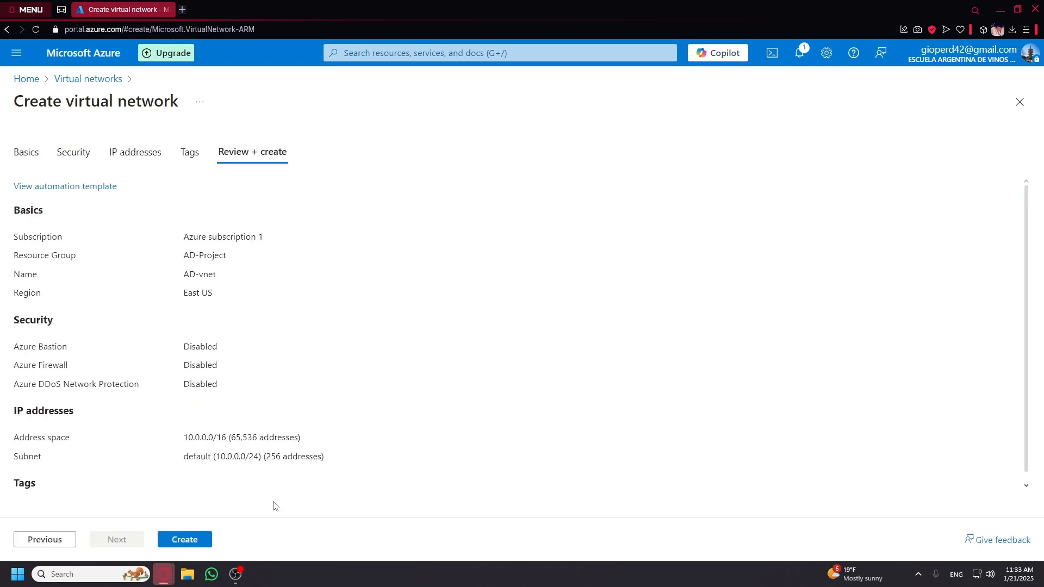
{"action": "left_click", "coordinate": [185, 539]}
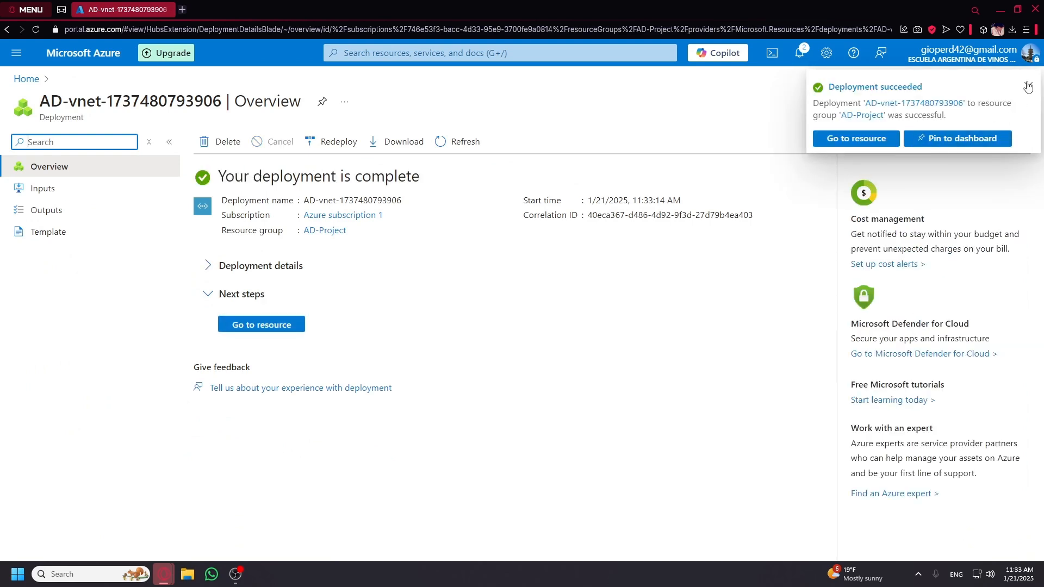
{"action": "left_click", "coordinate": [1028, 86]}
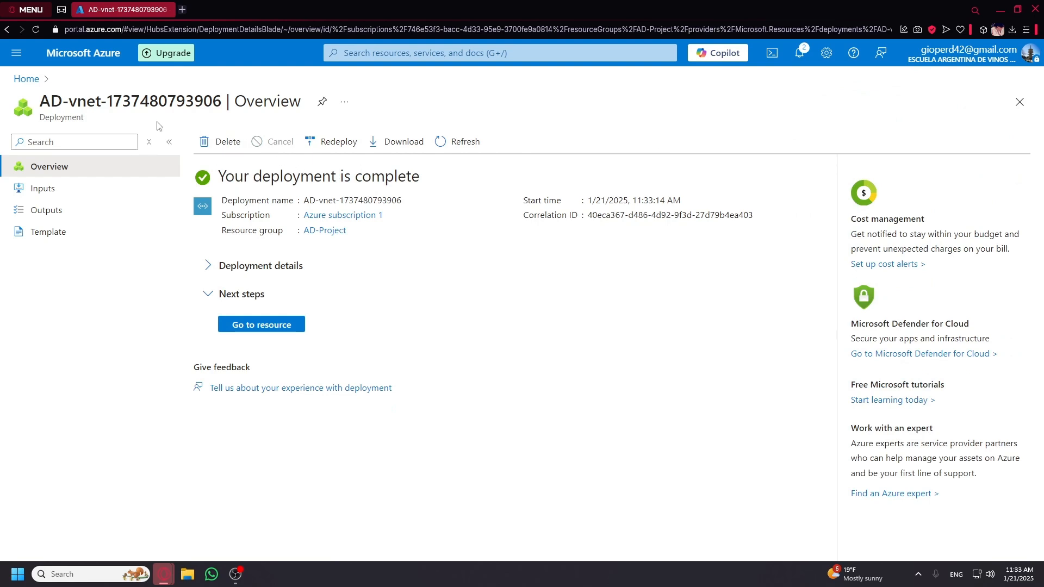
{"action": "left_click", "coordinate": [25, 79]}
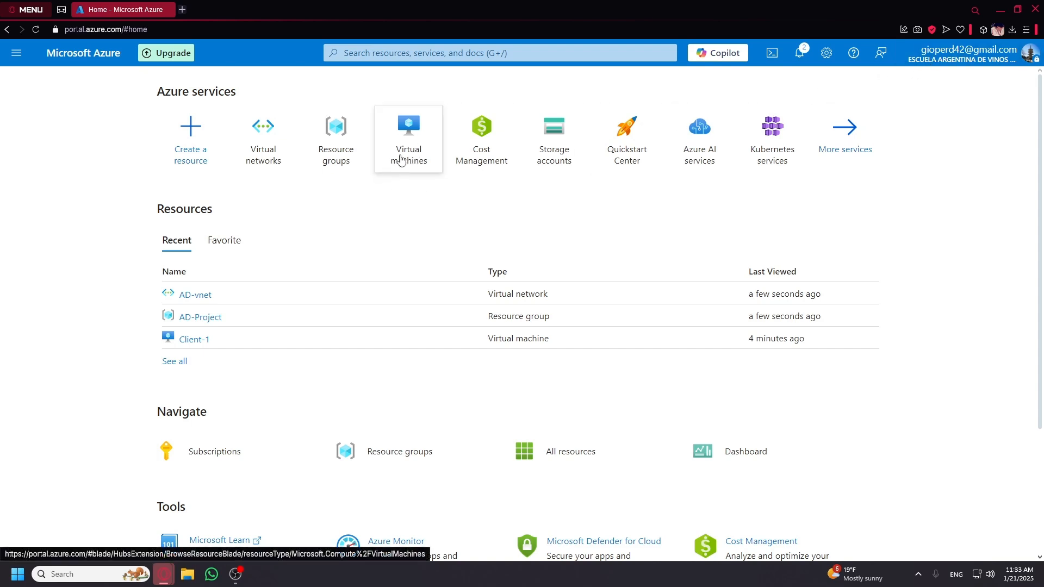
From the Virtual machines page, choose Create > Azure virtual machine.
{"action": "mouse_move", "coordinate": [419, 153]}
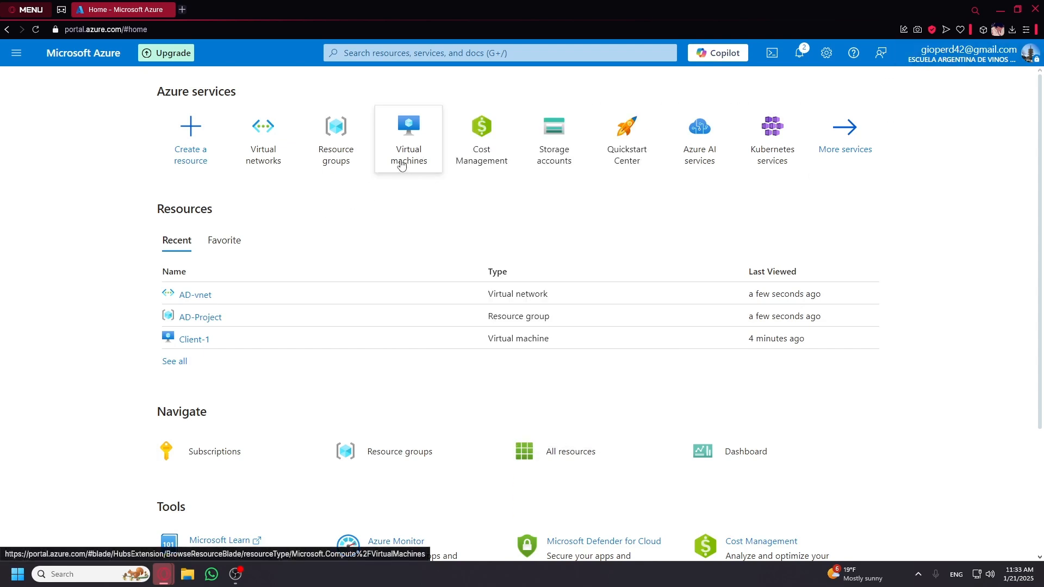
{"action": "mouse_move", "coordinate": [388, 158]}
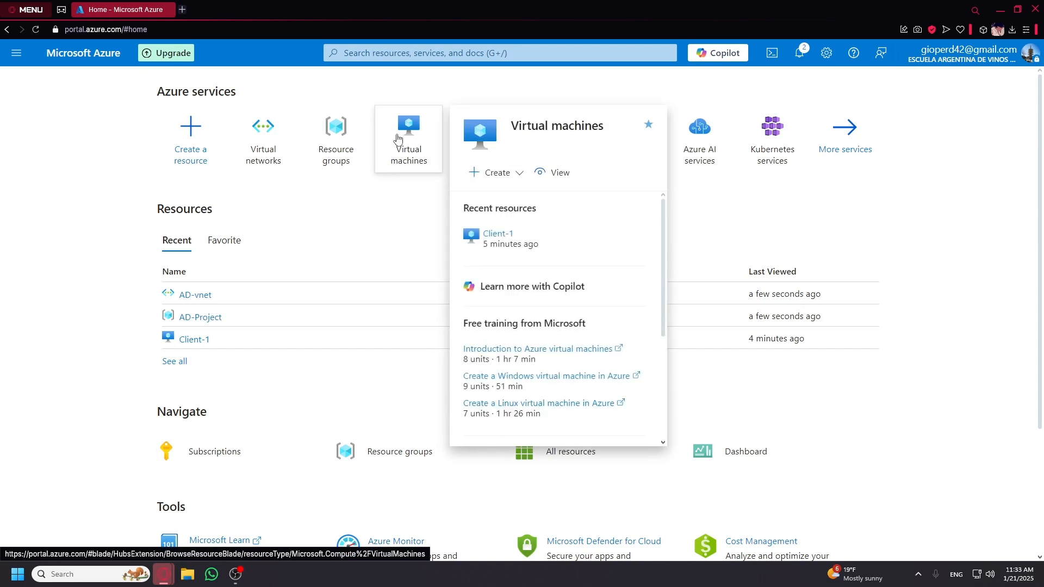
{"action": "left_click", "coordinate": [397, 139]}
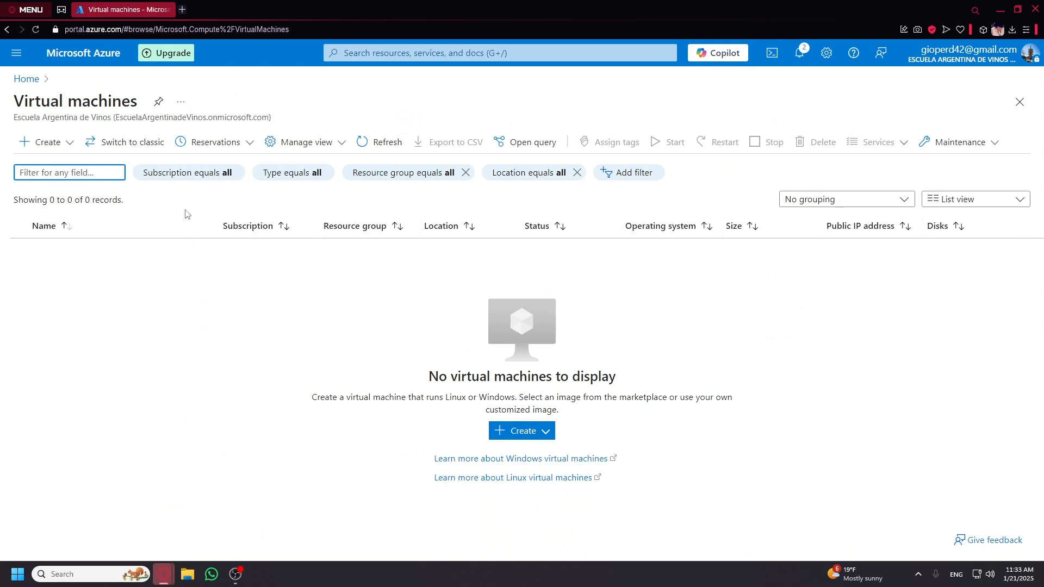
{"action": "left_click", "coordinate": [502, 432]}
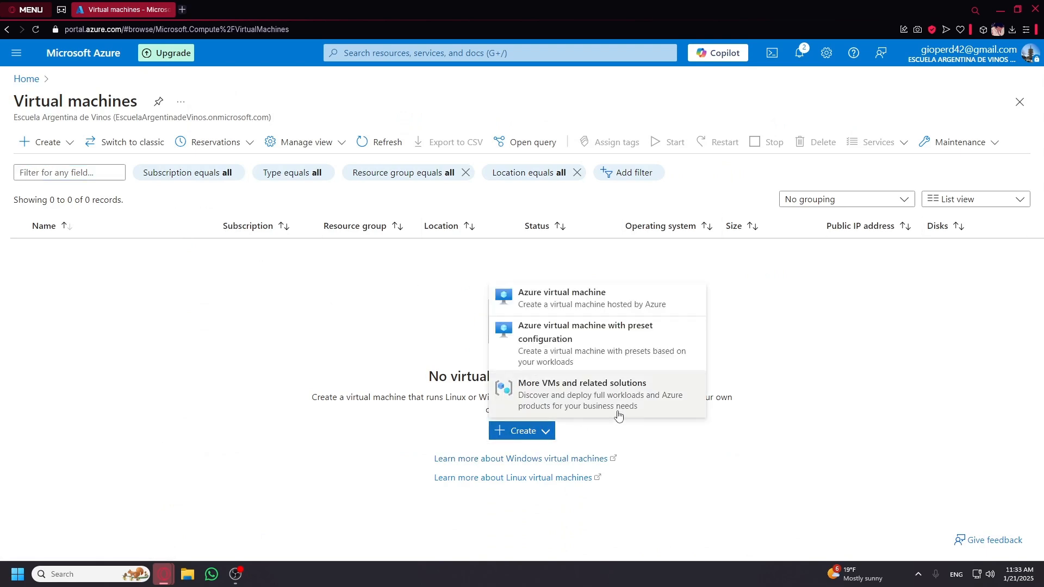
{"action": "left_click", "coordinate": [590, 305]}
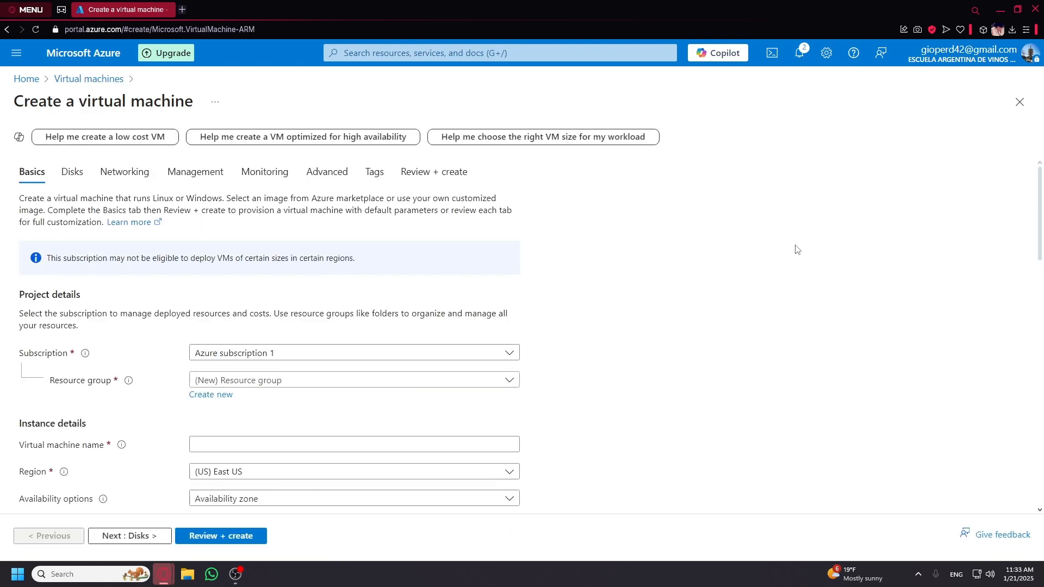
Put the VM in resource group AD-Project and name it DC-1.
{"action": "left_click", "coordinate": [335, 380]}
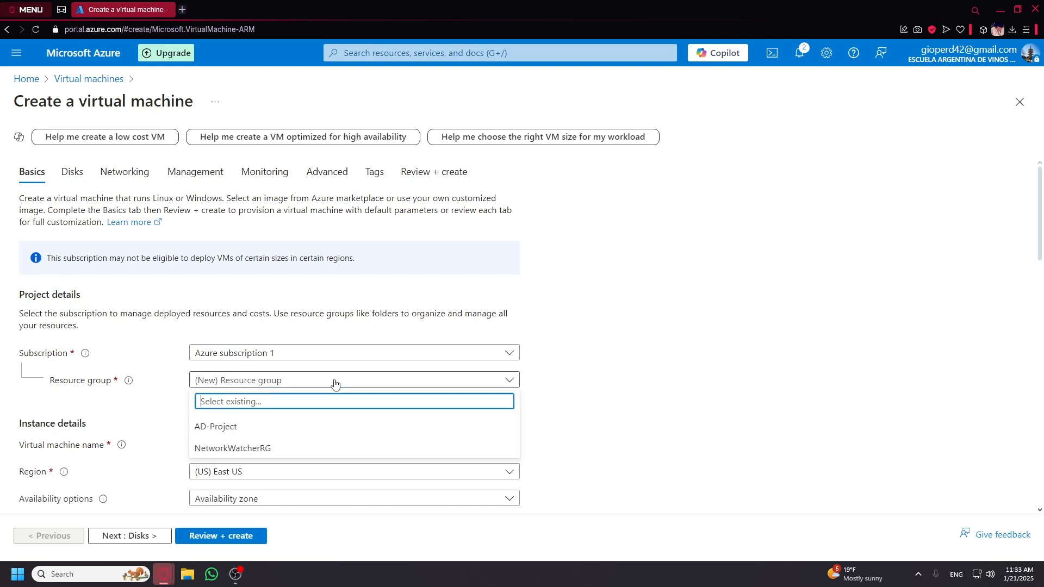
{"action": "left_click", "coordinate": [290, 426]}
{"action": "left_click", "coordinate": [291, 445]}
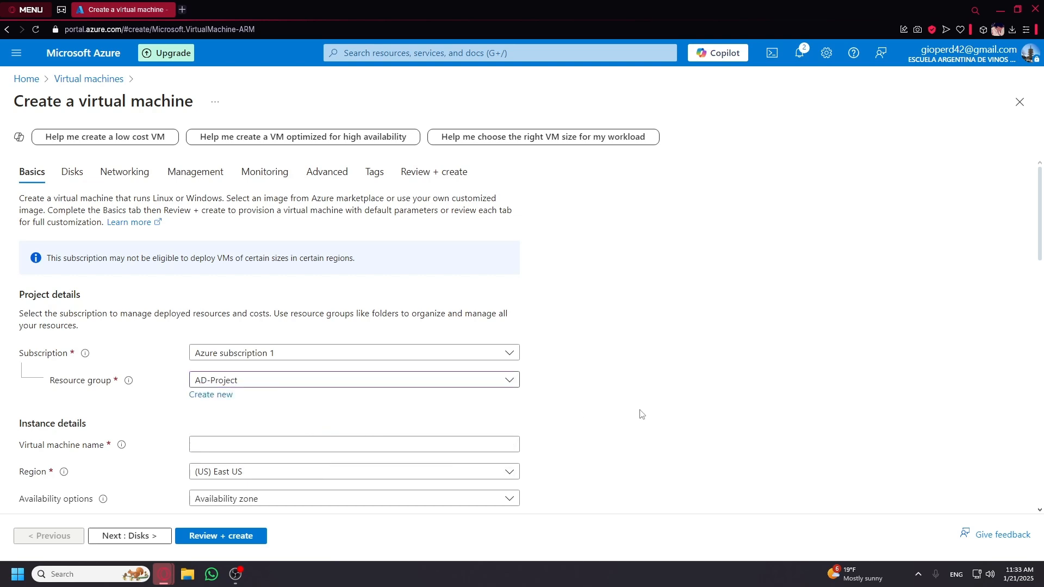
{"action": "scroll", "coordinate": [647, 412], "scroll_direction": "down", "scroll_amount": 2}
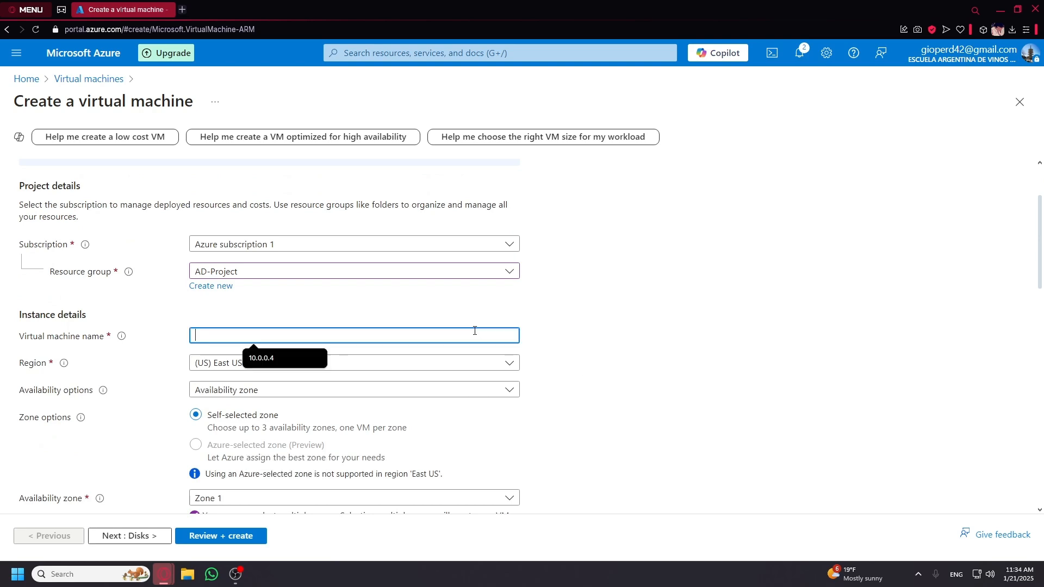
{"action": "type", "text": "DC"}
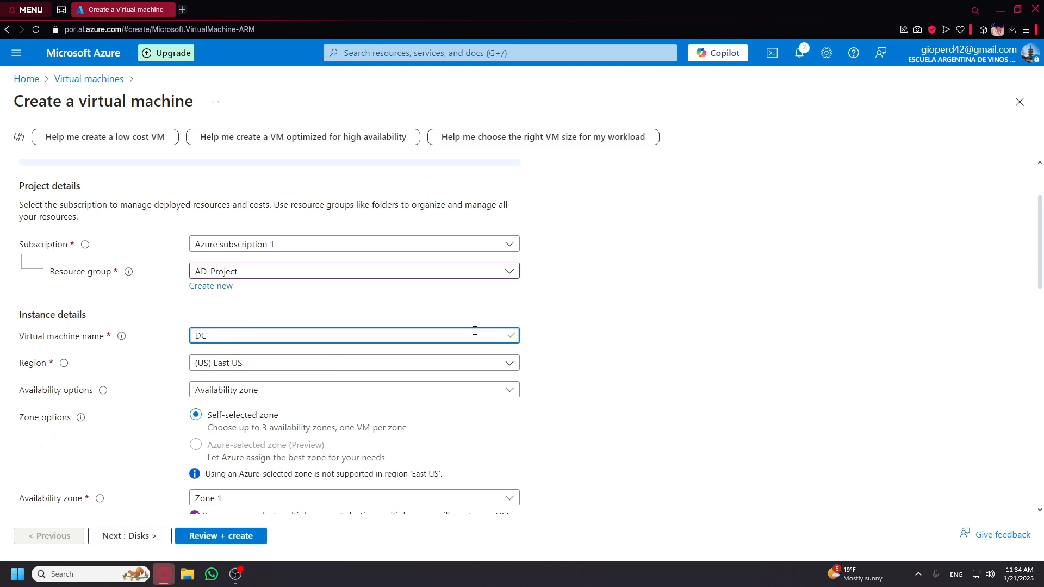
{"action": "type", "text": "-1"}
Change the availability zone from Zone 1 to Zone 3.
{"action": "scroll", "coordinate": [613, 332], "scroll_direction": "down", "scroll_amount": 1}
{"action": "scroll", "coordinate": [466, 354], "scroll_direction": "down", "scroll_amount": 1}
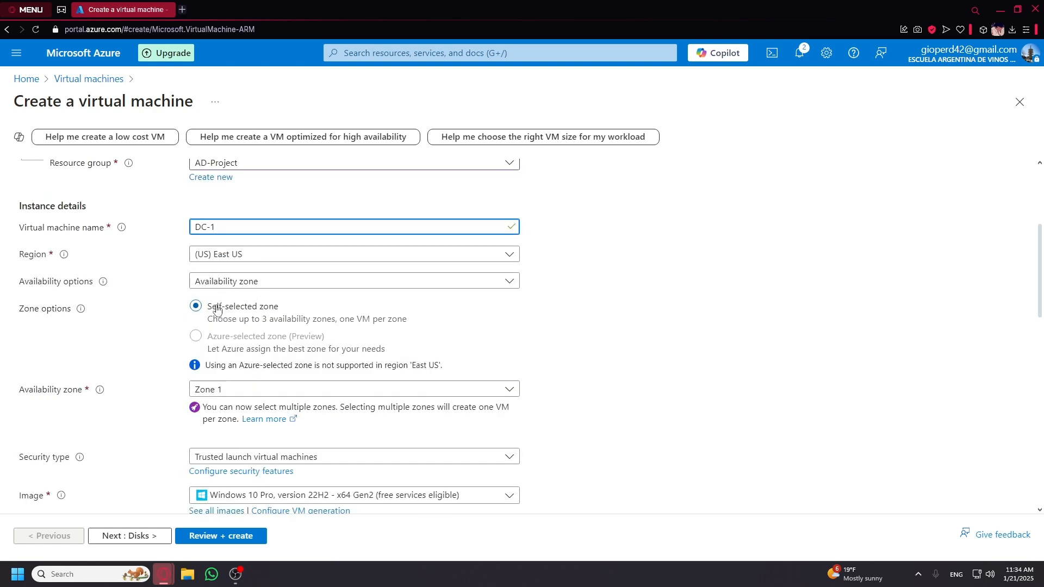
{"action": "scroll", "coordinate": [219, 334], "scroll_direction": "down", "scroll_amount": 1}
{"action": "left_click", "coordinate": [220, 334]}
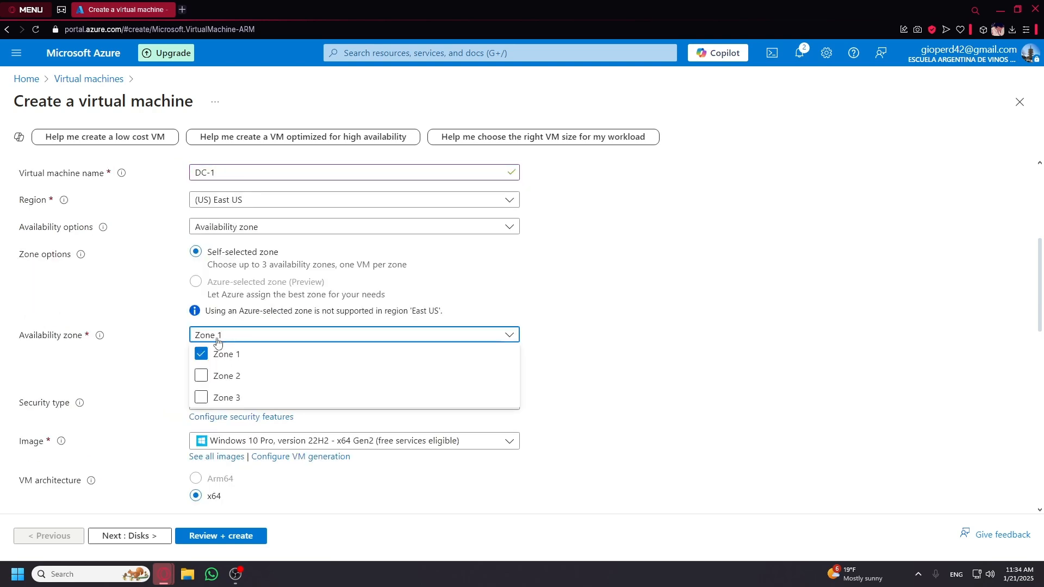
{"action": "scroll", "coordinate": [181, 334], "scroll_direction": "down", "scroll_amount": 1}
{"action": "scroll", "coordinate": [182, 334], "scroll_direction": "down", "scroll_amount": 3}
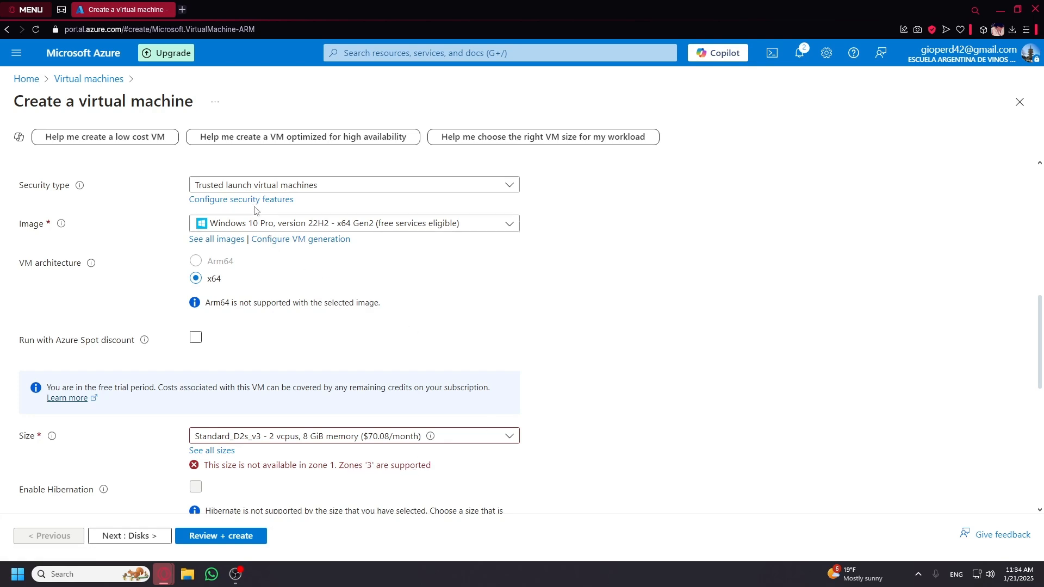
{"action": "scroll", "coordinate": [255, 211], "scroll_direction": "up", "scroll_amount": 2}
{"action": "left_click", "coordinate": [239, 226]}
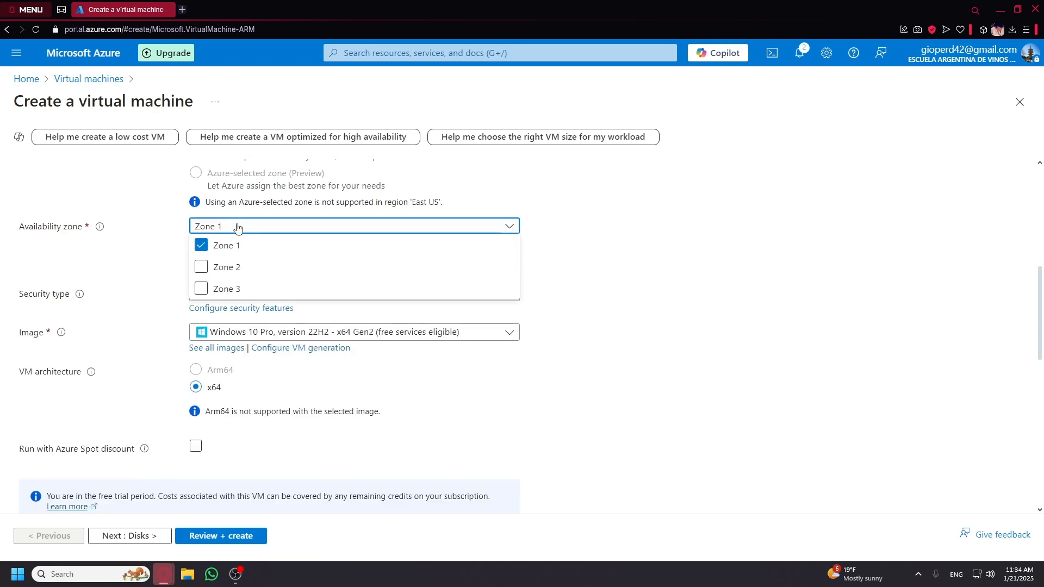
{"action": "left_click", "coordinate": [211, 250]}
{"action": "left_click", "coordinate": [202, 288]}
{"action": "left_click", "coordinate": [218, 231]}
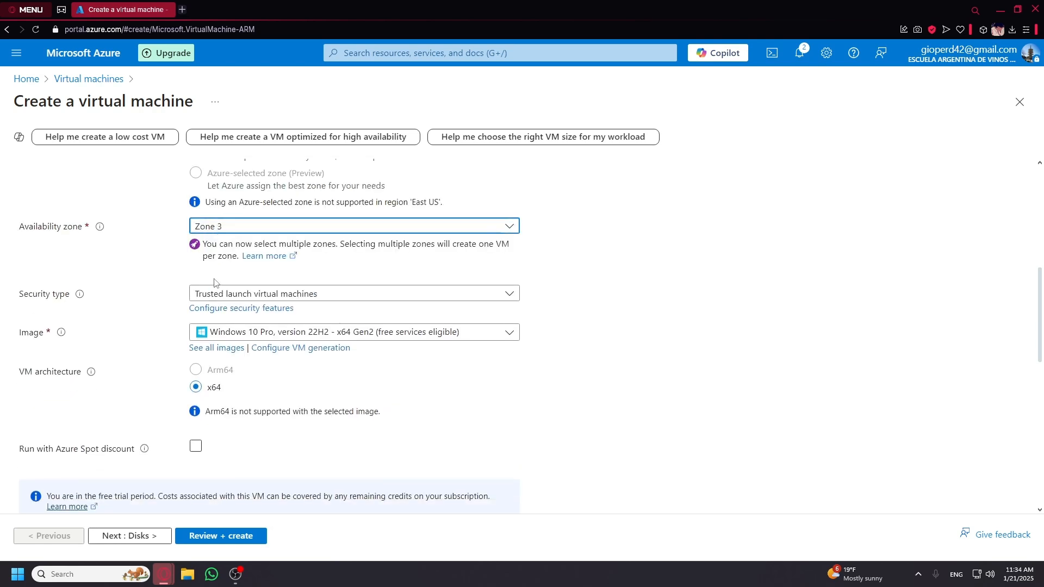
{"action": "left_click", "coordinate": [291, 332]}
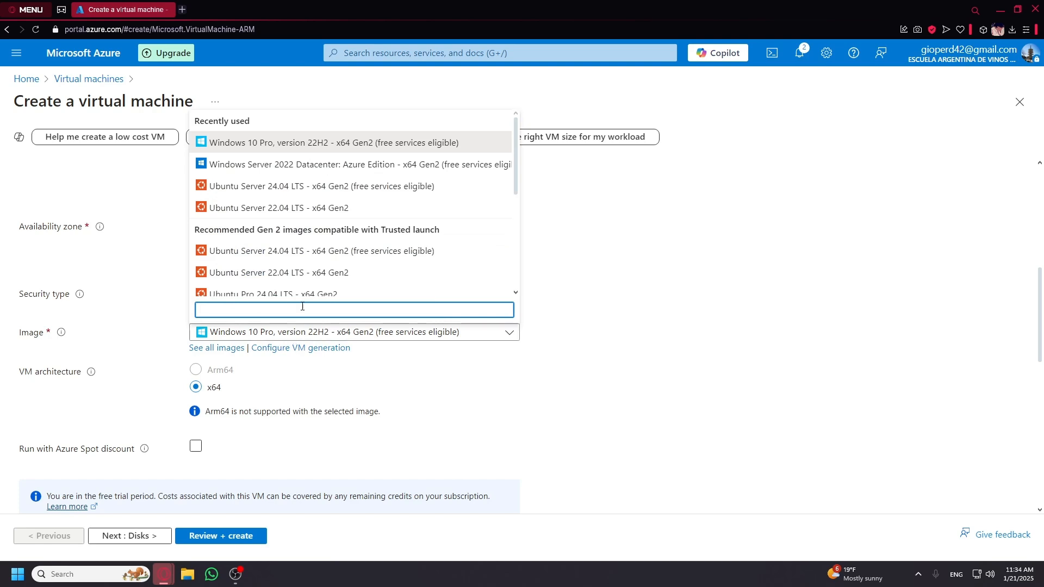
Select the Windows Server 2022 Datacenter: Azure Edition - x64 Gen2 image for DC-1.
{"action": "scroll", "coordinate": [230, 205], "scroll_direction": "down", "scroll_amount": 5}
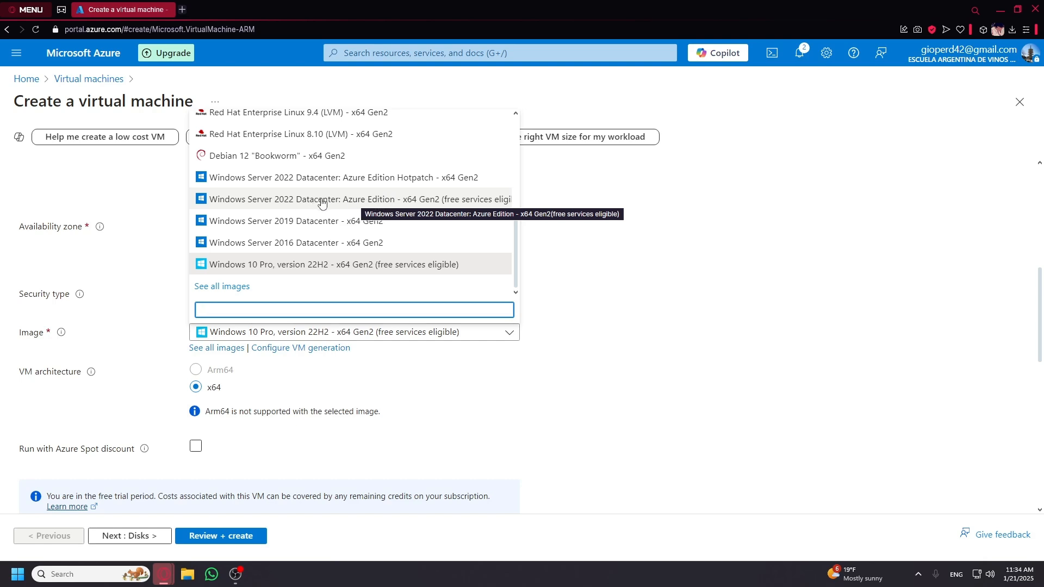
{"action": "left_click", "coordinate": [387, 204]}
{"action": "scroll", "coordinate": [587, 311], "scroll_direction": "down", "scroll_amount": 4}
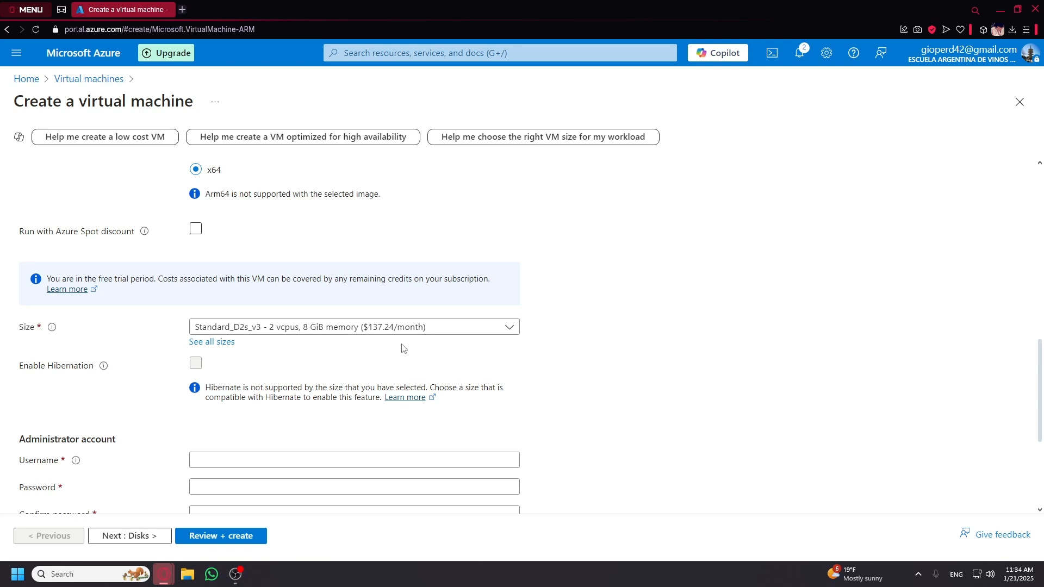
{"action": "scroll", "coordinate": [375, 362], "scroll_direction": "down", "scroll_amount": 2}
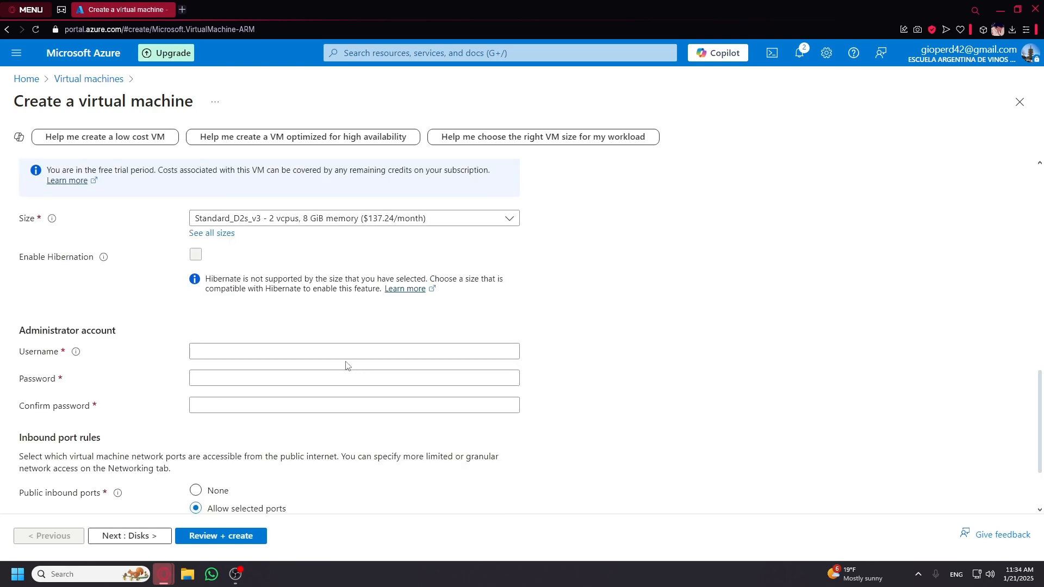
Fill in the administrator username, then the password and its matching confirmation.
{"action": "left_click", "coordinate": [311, 357]}
{"action": "left_click", "coordinate": [308, 340]}
{"action": "left_click", "coordinate": [445, 351]}
{"action": "type", "text": "labuser"}
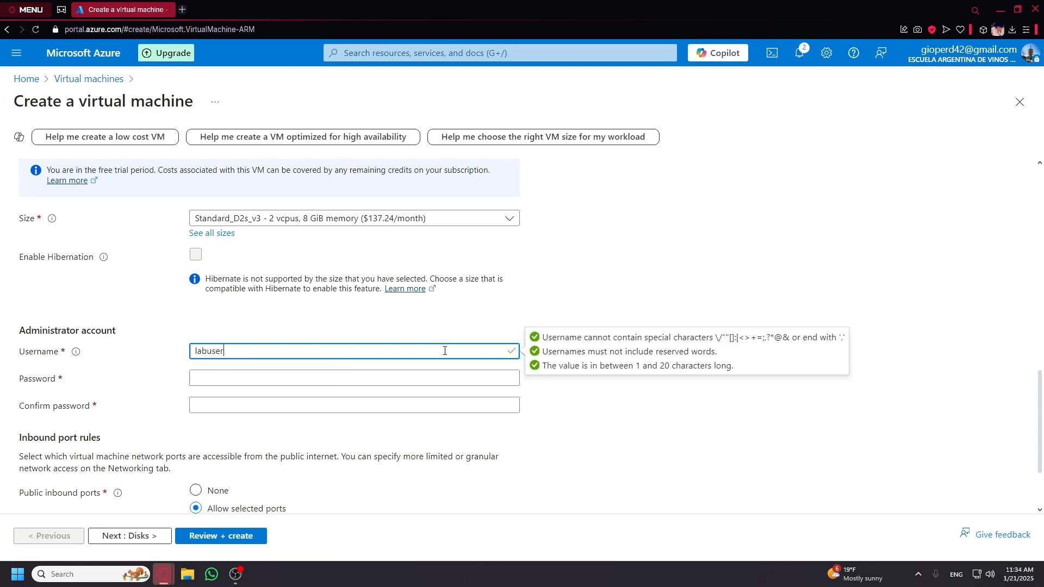
{"action": "key", "text": "Tab"}
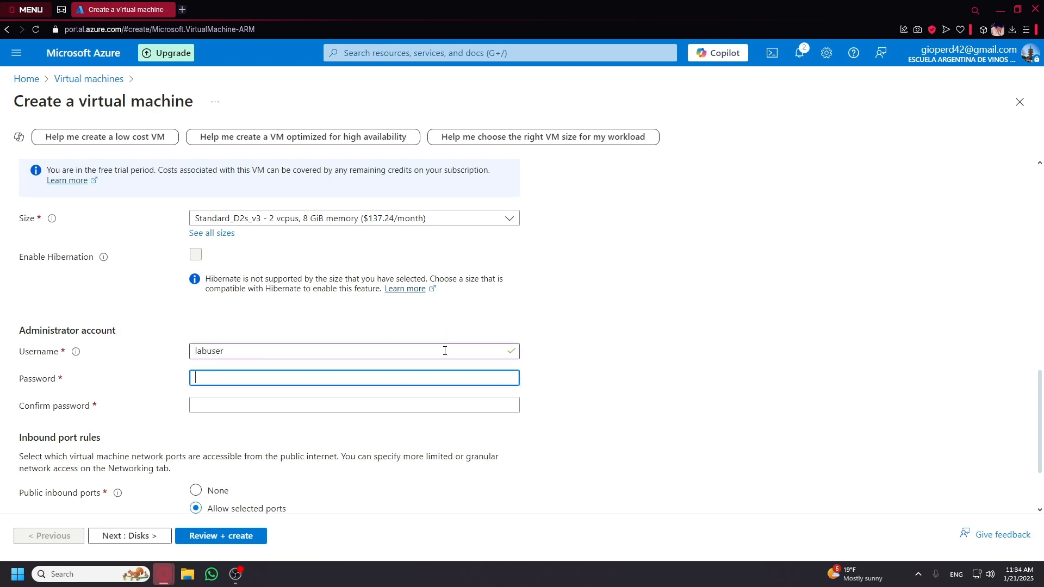
{"action": "type", "text": "P"}
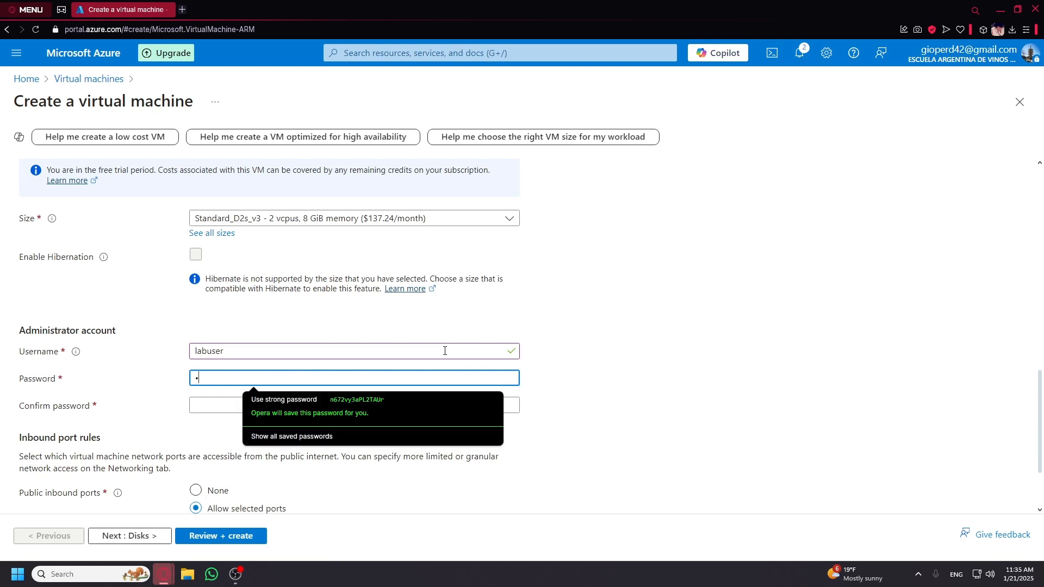
{"action": "type", "text": "••••••"}
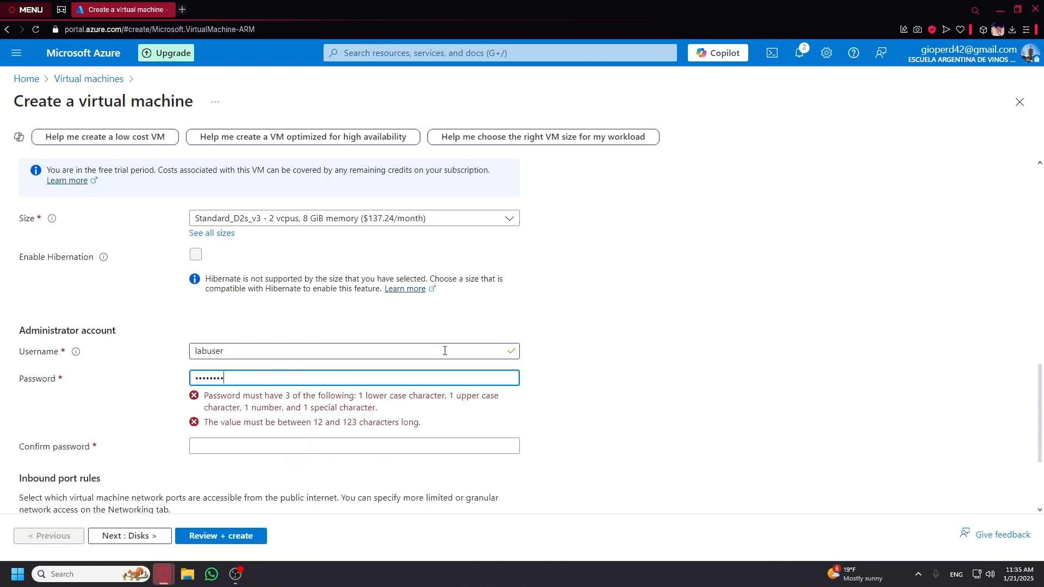
{"action": "type", "text": "•"}
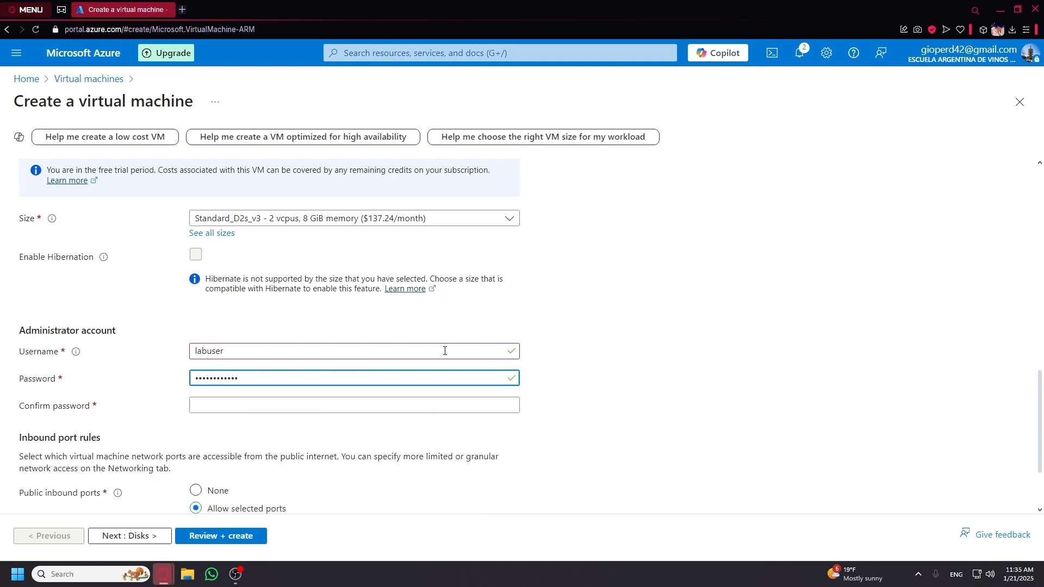
{"action": "key", "text": "Tab"}
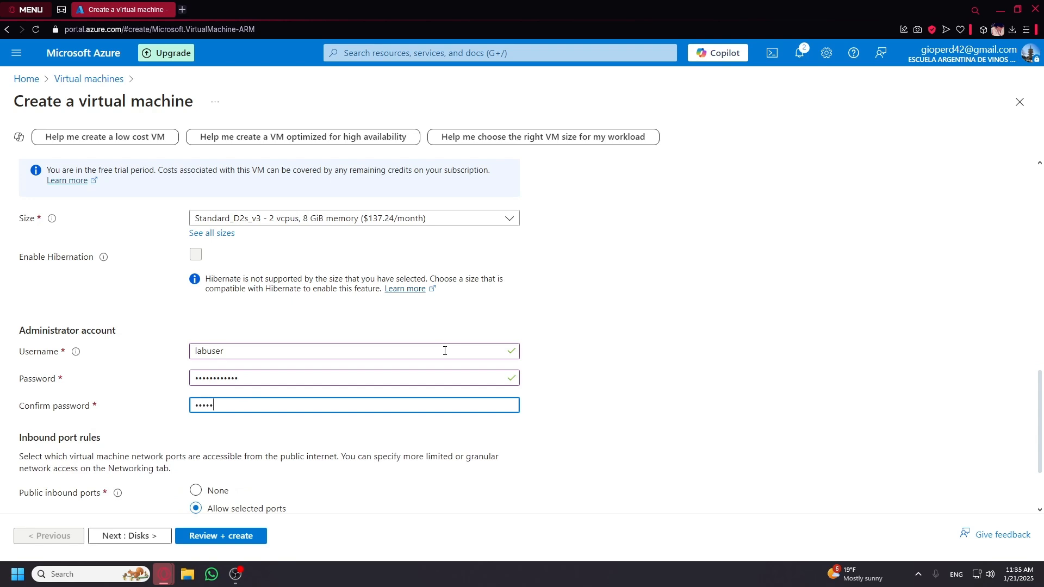
{"action": "type", "text": "••••••••••"}
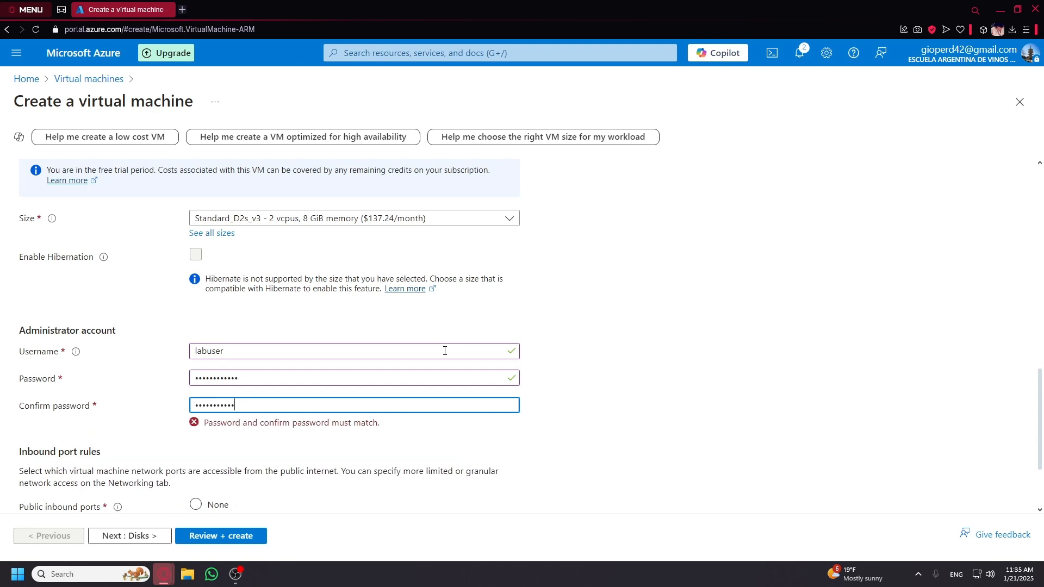
{"action": "left_click_drag", "start_coordinate": [578, 385], "coordinate": [594, 405]}
{"action": "scroll", "coordinate": [594, 406], "scroll_direction": "down", "scroll_amount": 3}
{"action": "left_click", "coordinate": [594, 406]}
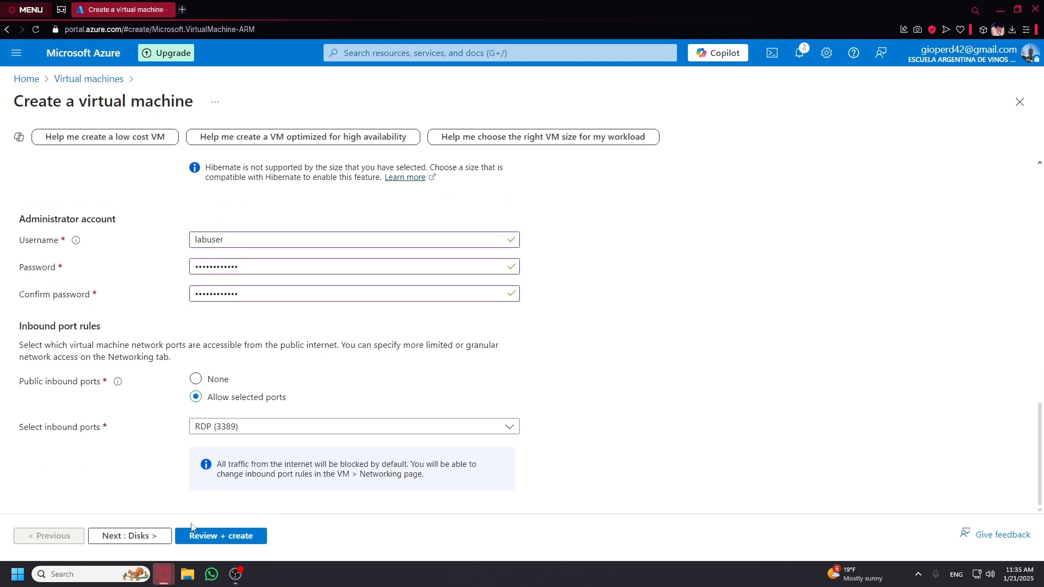
On Networking, keep AD-vnet's default 10.0.0.0/24 subnet and go to Review + create.
{"action": "left_click", "coordinate": [145, 536]}
{"action": "scroll", "coordinate": [154, 538], "scroll_direction": "down", "scroll_amount": 3}
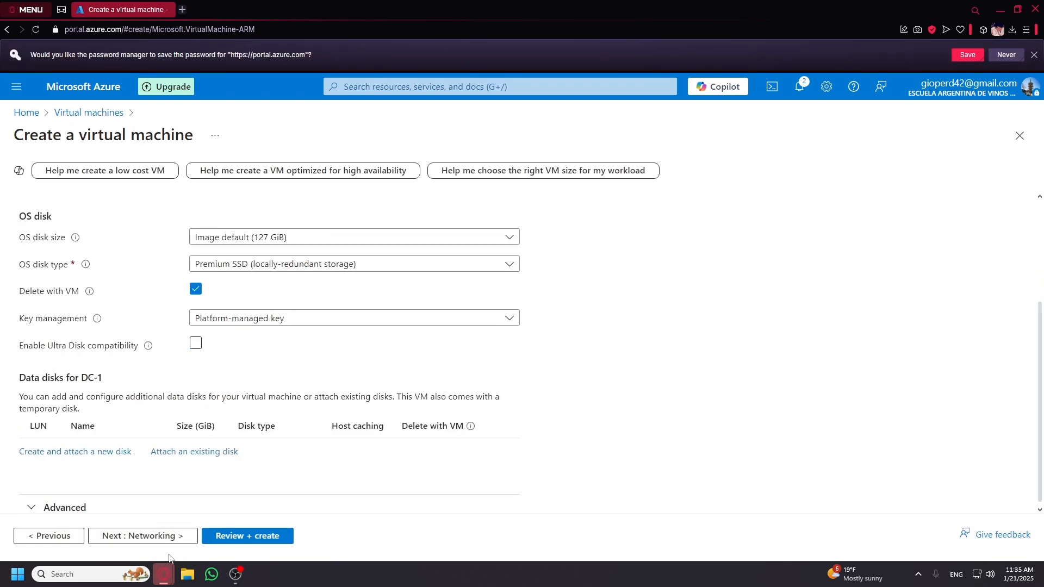
{"action": "left_click", "coordinate": [154, 537]}
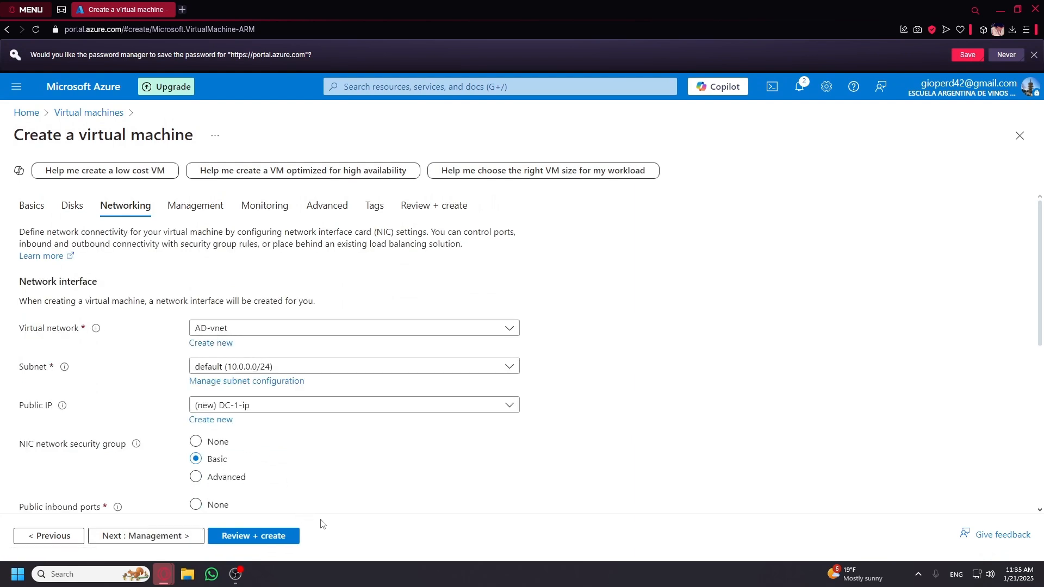
{"action": "left_click", "coordinate": [303, 372]}
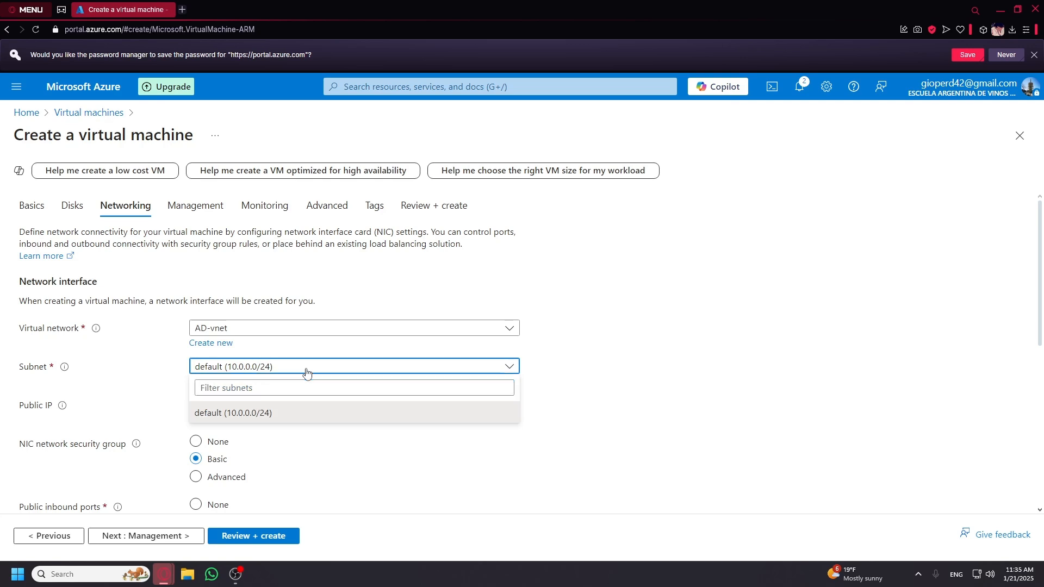
{"action": "left_click", "coordinate": [293, 411]}
{"action": "left_click", "coordinate": [291, 407]}
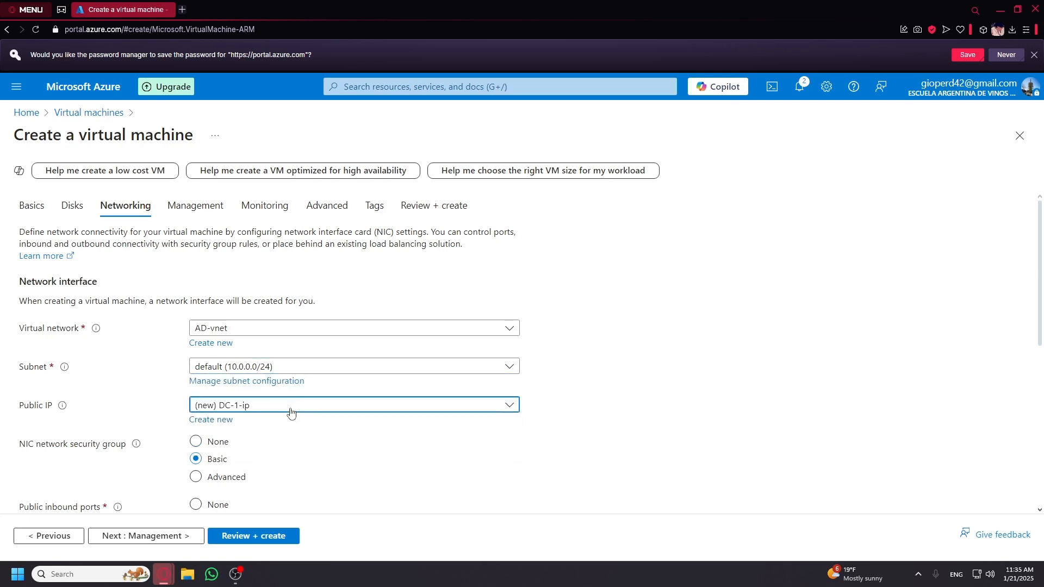
{"action": "left_click", "coordinate": [259, 543]}
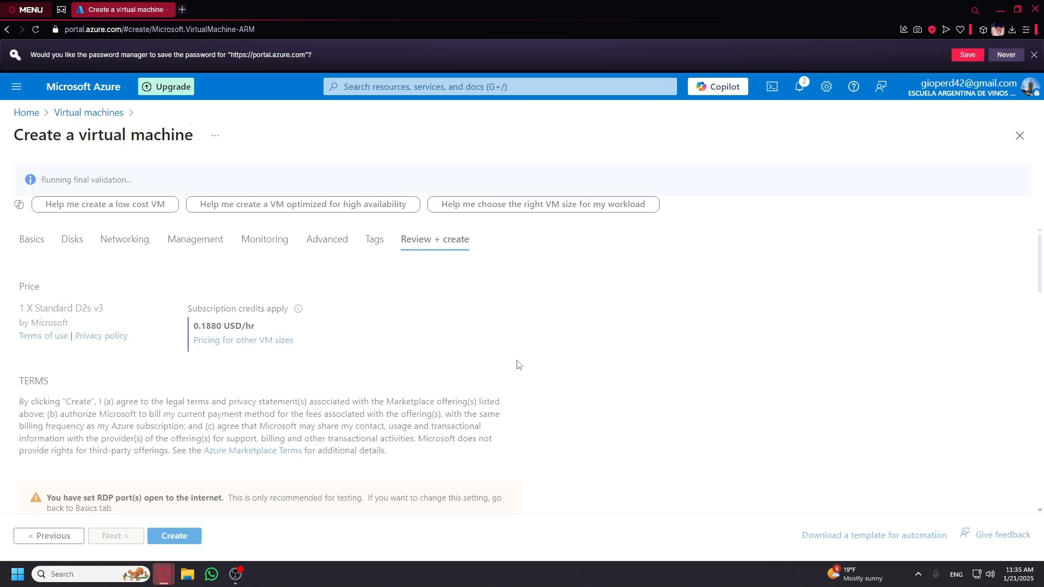
Create DC-1 and return to Home once the deployment completes.
{"action": "left_click", "coordinate": [184, 542]}
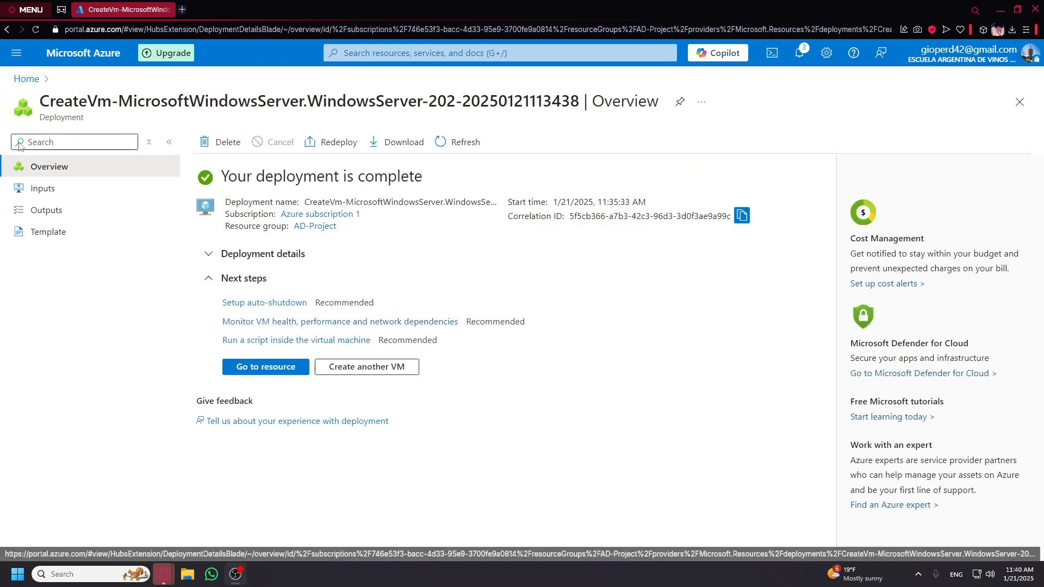
{"action": "left_click", "coordinate": [27, 81]}
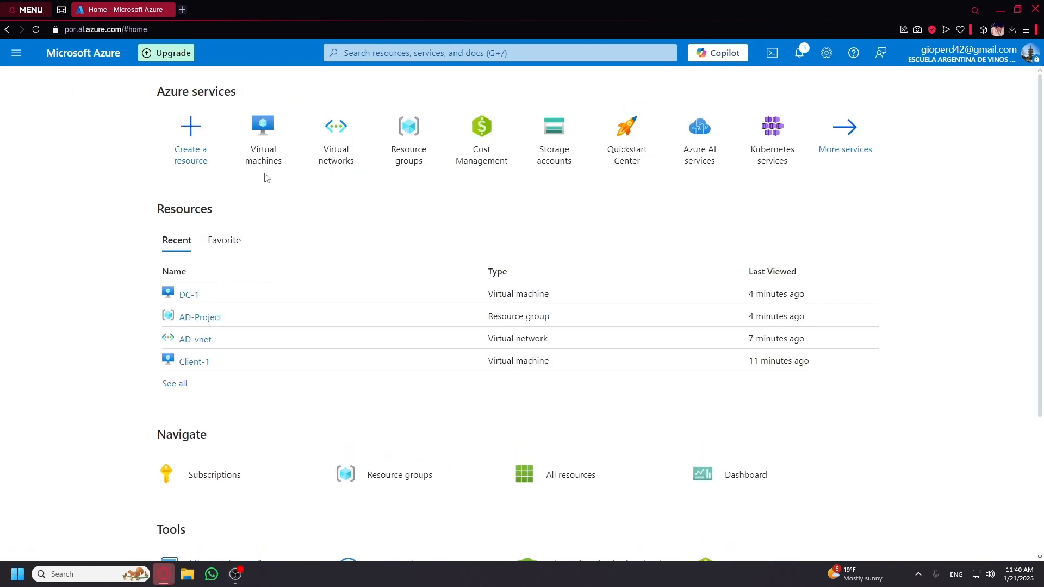
Open DC-1's network settings and view the IP configurations of interface dc-1897_z3.
{"action": "left_click", "coordinate": [265, 155]}
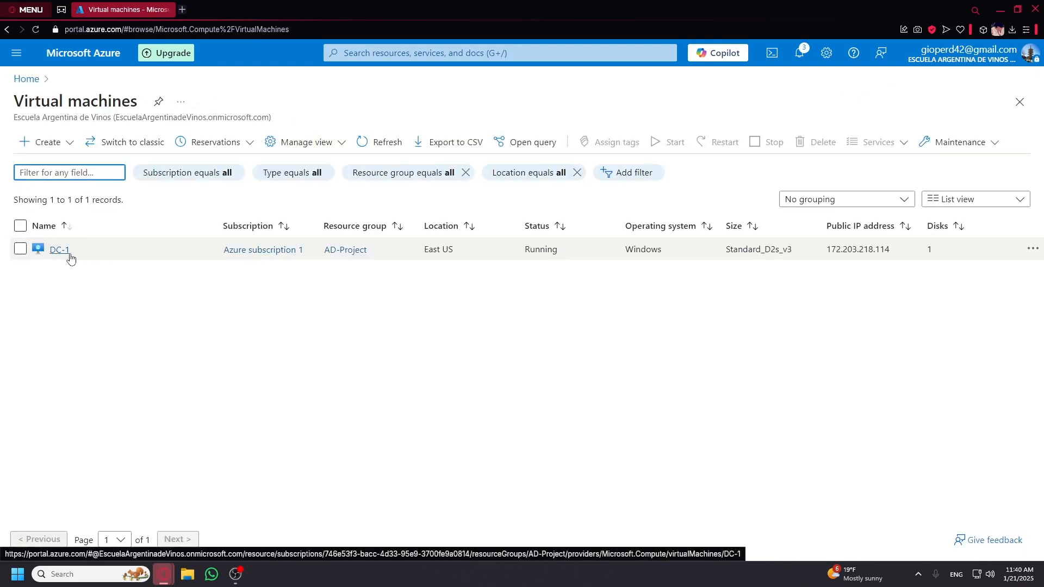
{"action": "left_click", "coordinate": [60, 250]}
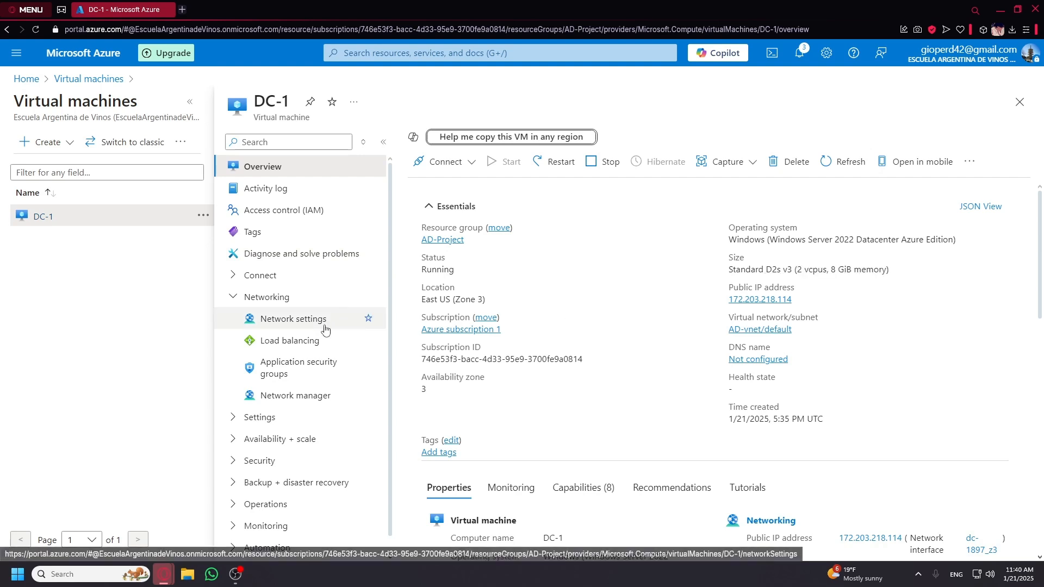
{"action": "left_click", "coordinate": [281, 329]}
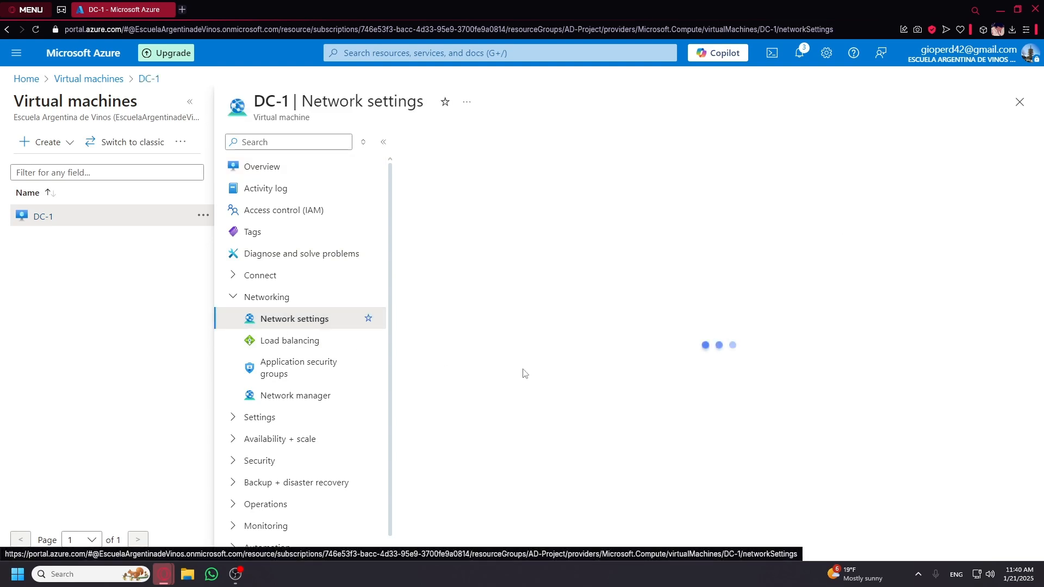
{"action": "scroll", "coordinate": [536, 367], "scroll_direction": "down", "scroll_amount": 1}
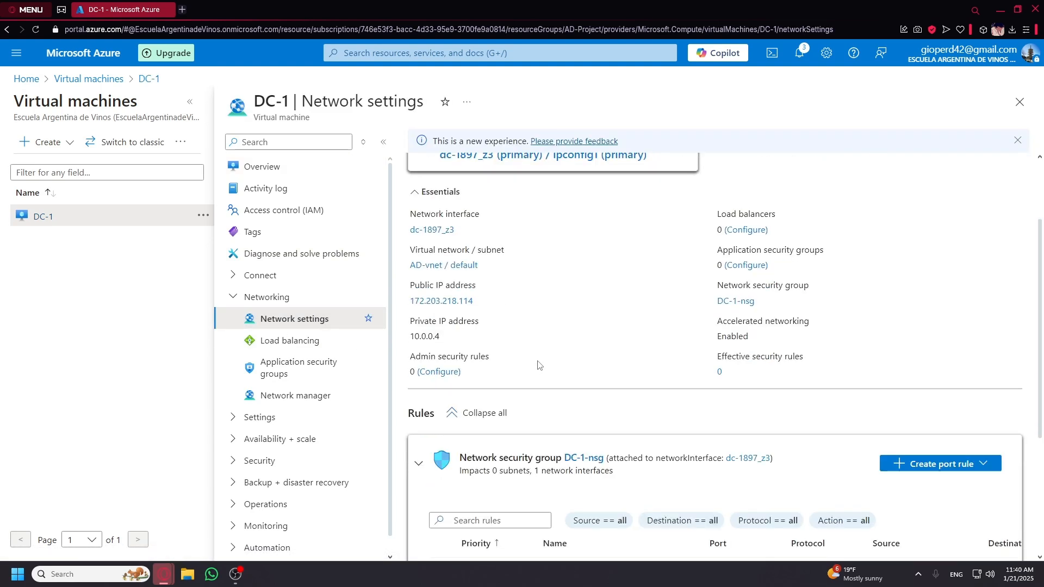
{"action": "scroll", "coordinate": [536, 364], "scroll_direction": "up", "scroll_amount": 1}
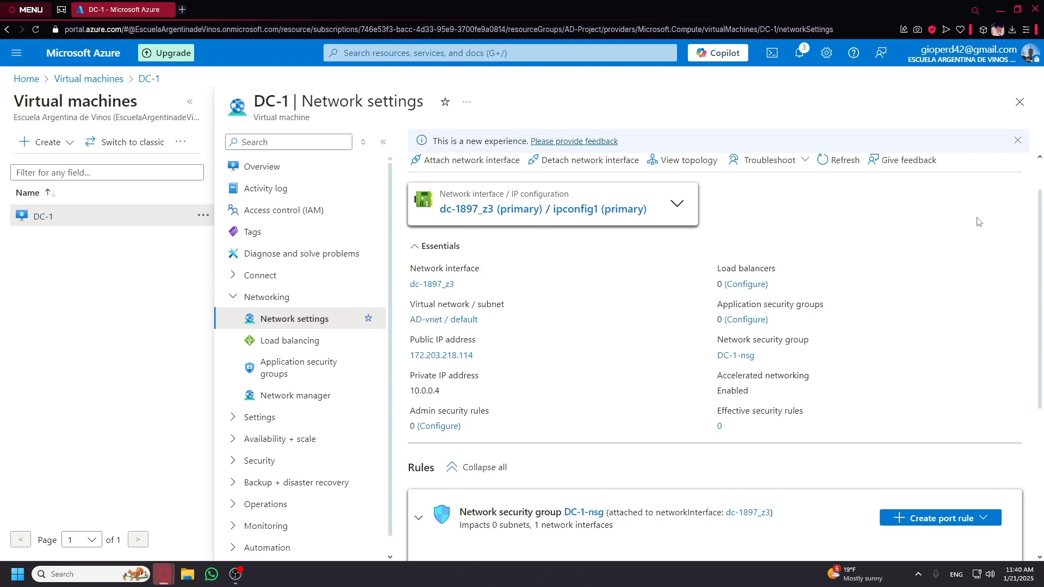
{"action": "left_click", "coordinate": [519, 216]}
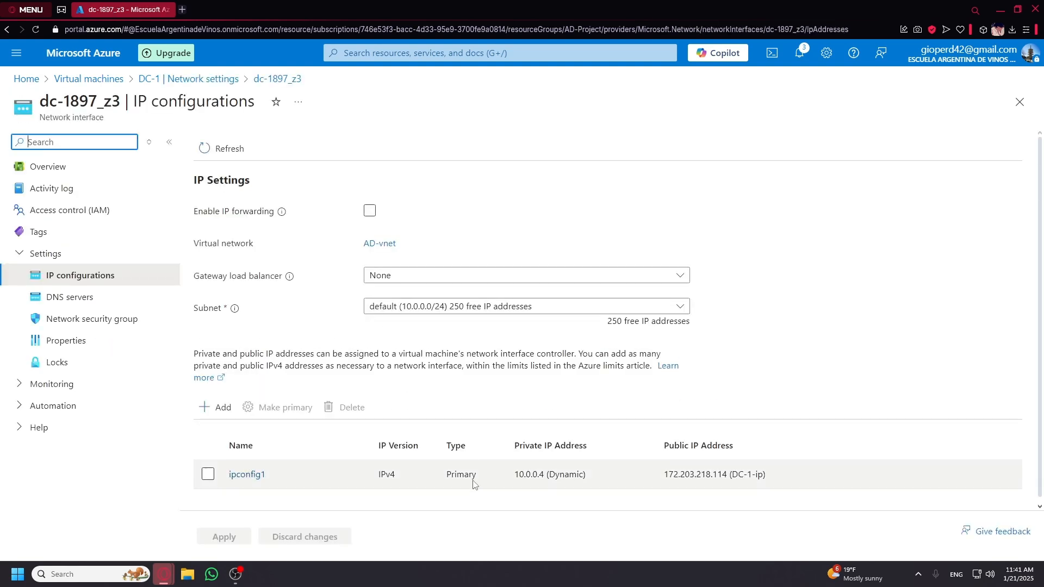
Switch ipconfig1's private IP 10.0.0.4 from Dynamic to Static and save it.
{"action": "left_click_drag", "start_coordinate": [515, 480], "coordinate": [586, 480]}
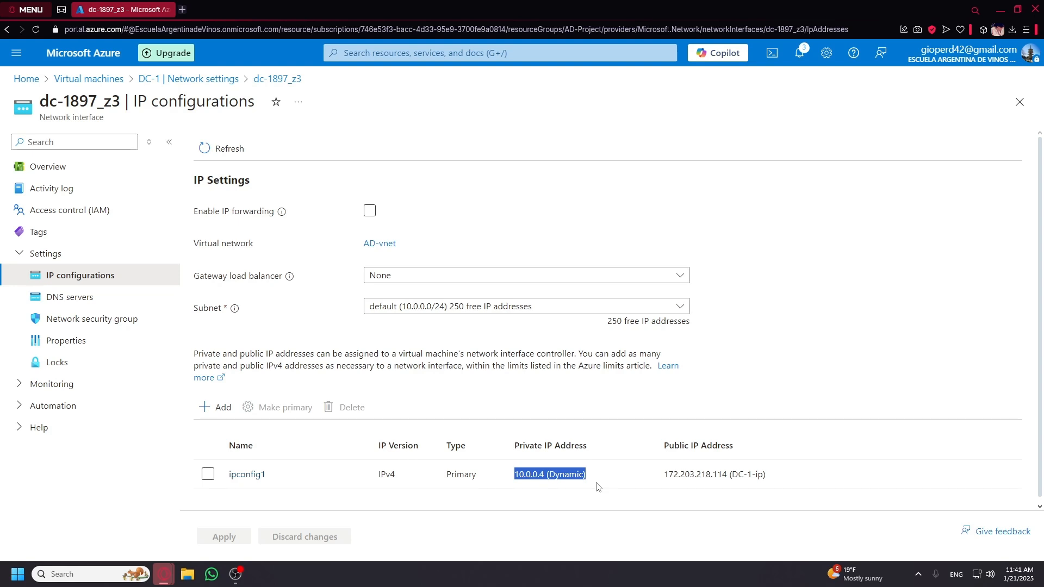
{"action": "left_click", "coordinate": [243, 475]}
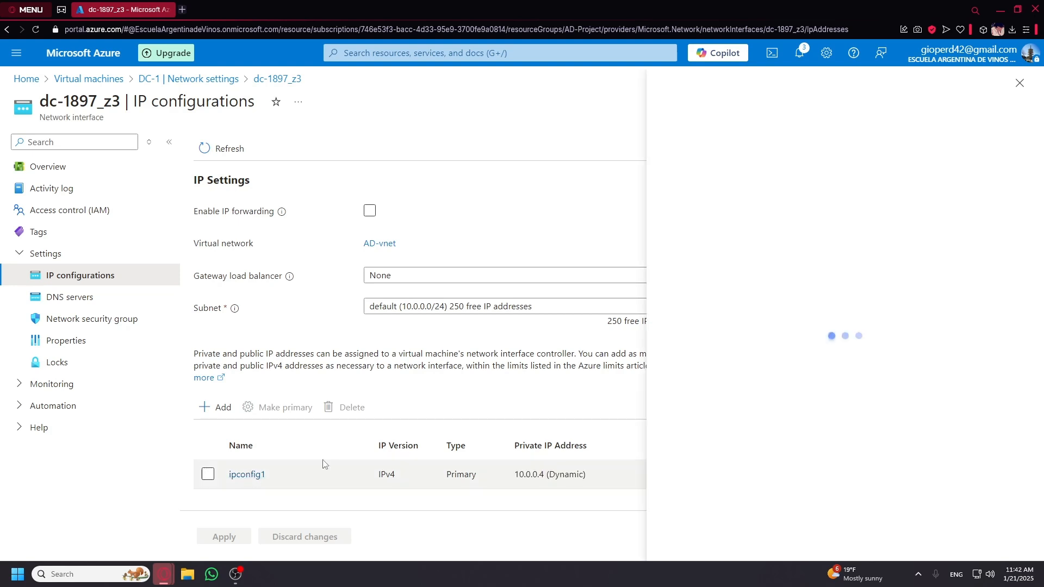
{"action": "left_click", "coordinate": [840, 327]}
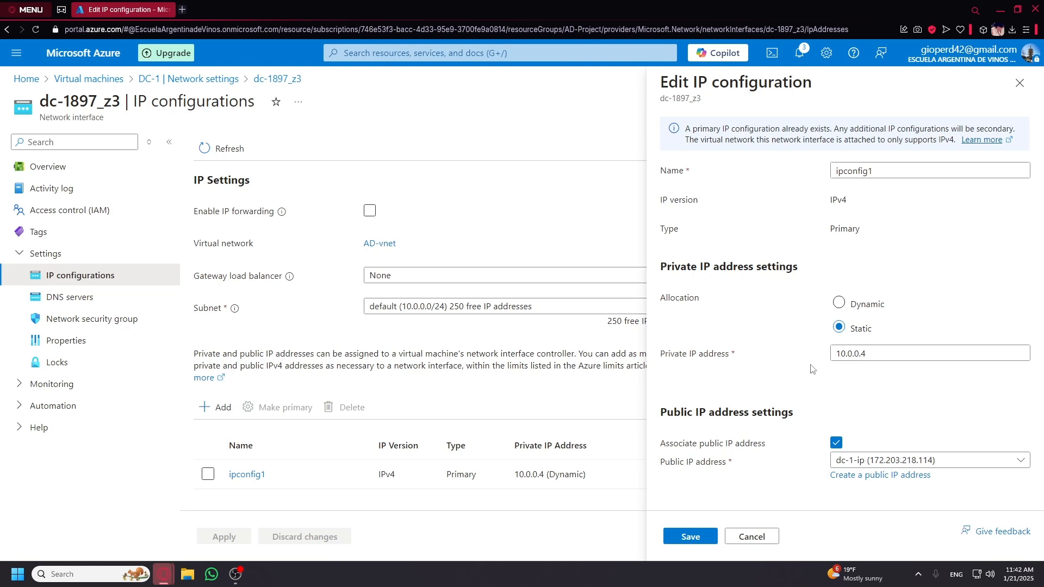
{"action": "left_click_drag", "start_coordinate": [664, 266], "coordinate": [759, 268]}
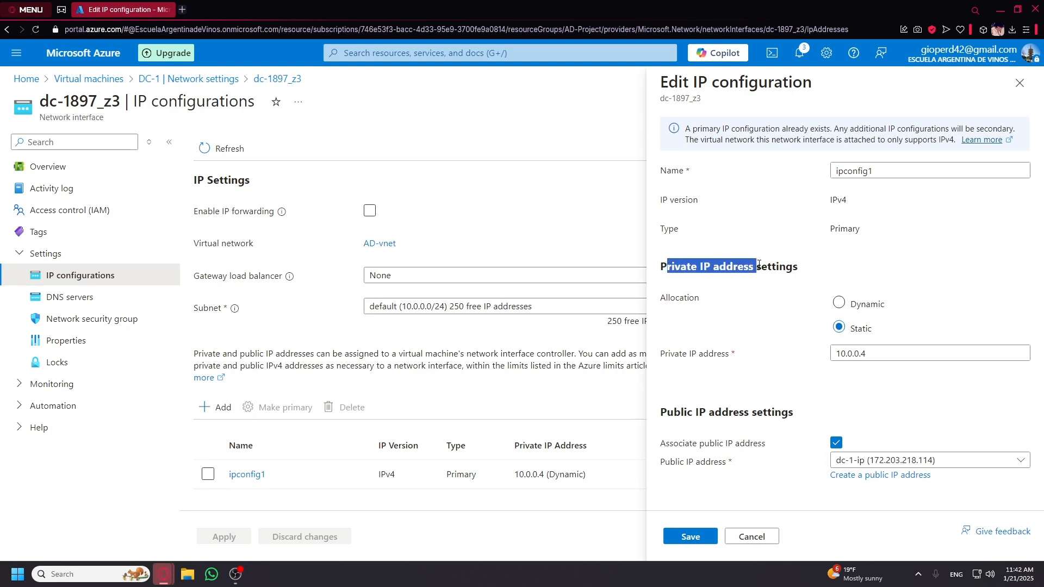
{"action": "left_click", "coordinate": [785, 268]}
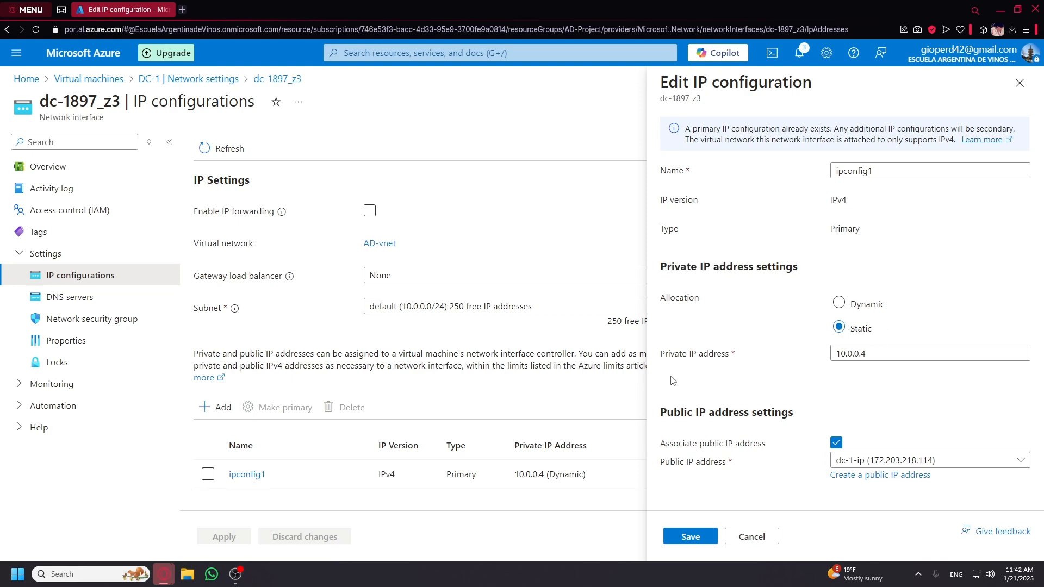
{"action": "left_click", "coordinate": [691, 538]}
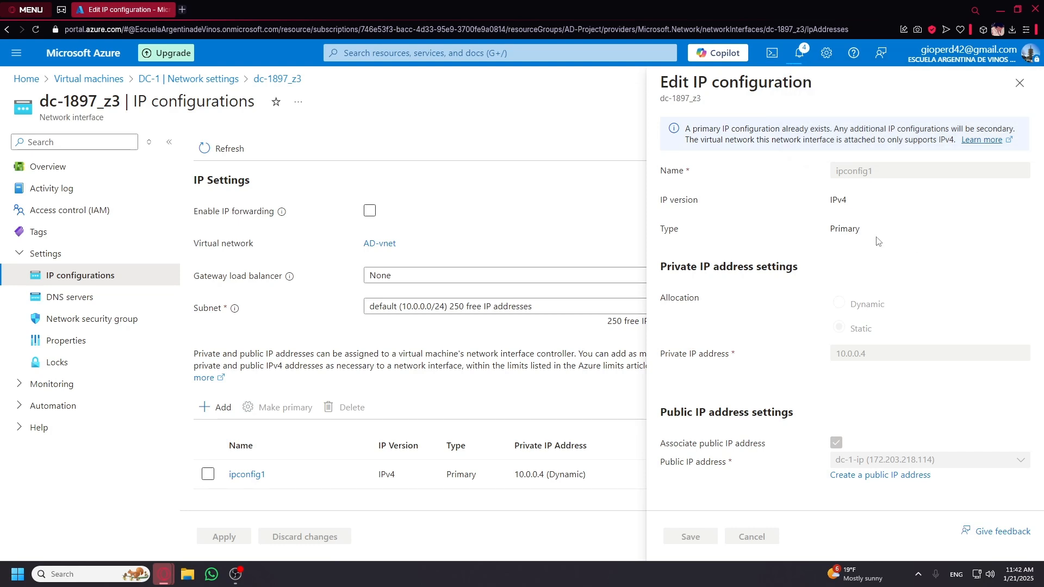
{"action": "left_click", "coordinate": [1029, 90]}
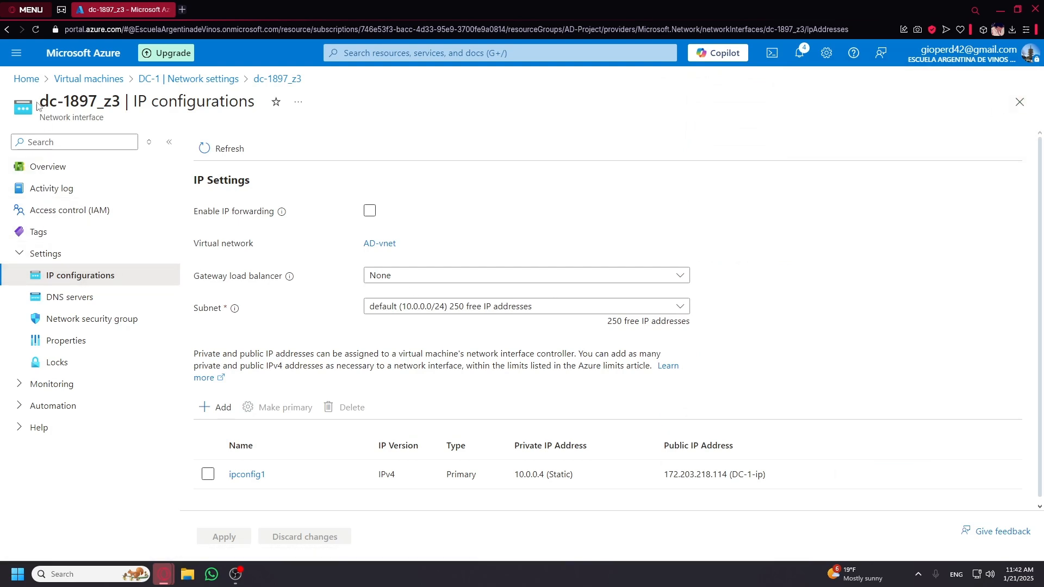
Start a new Azure virtual machine named Client-1.
{"action": "left_click", "coordinate": [87, 79]}
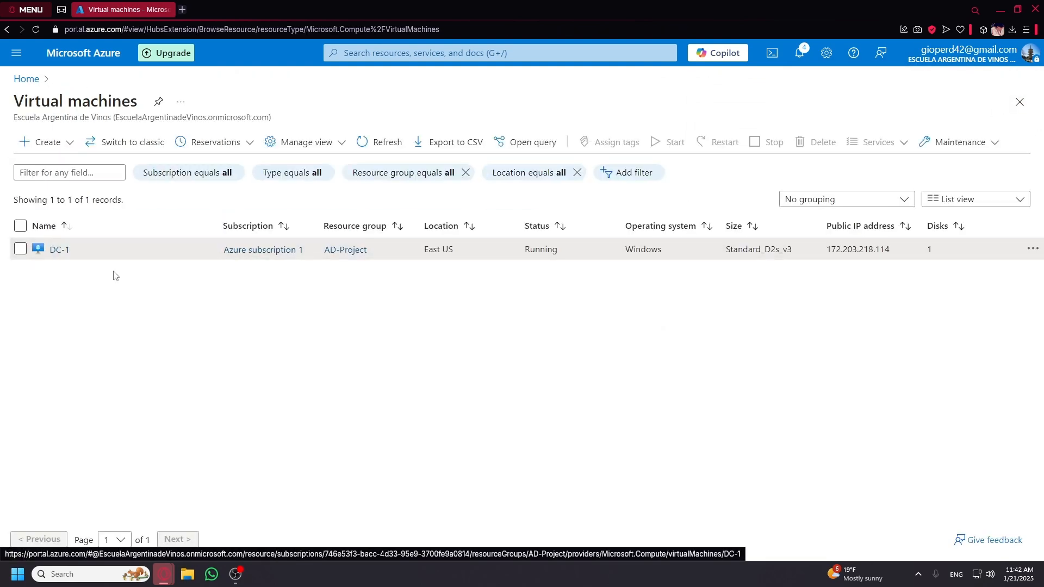
{"action": "left_click", "coordinate": [48, 142]}
{"action": "left_click", "coordinate": [59, 165]}
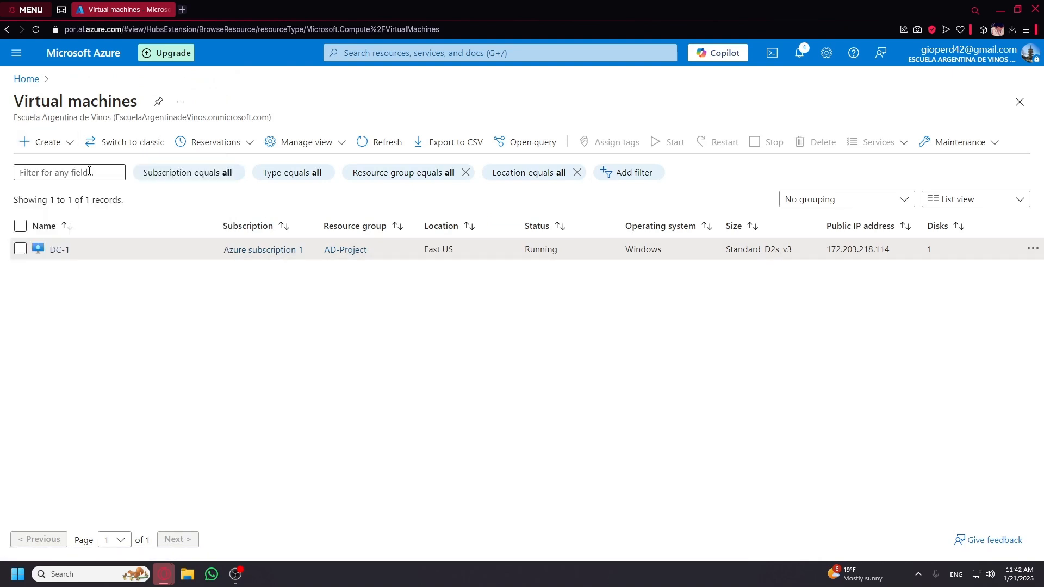
{"action": "scroll", "coordinate": [536, 357], "scroll_direction": "down", "scroll_amount": 2}
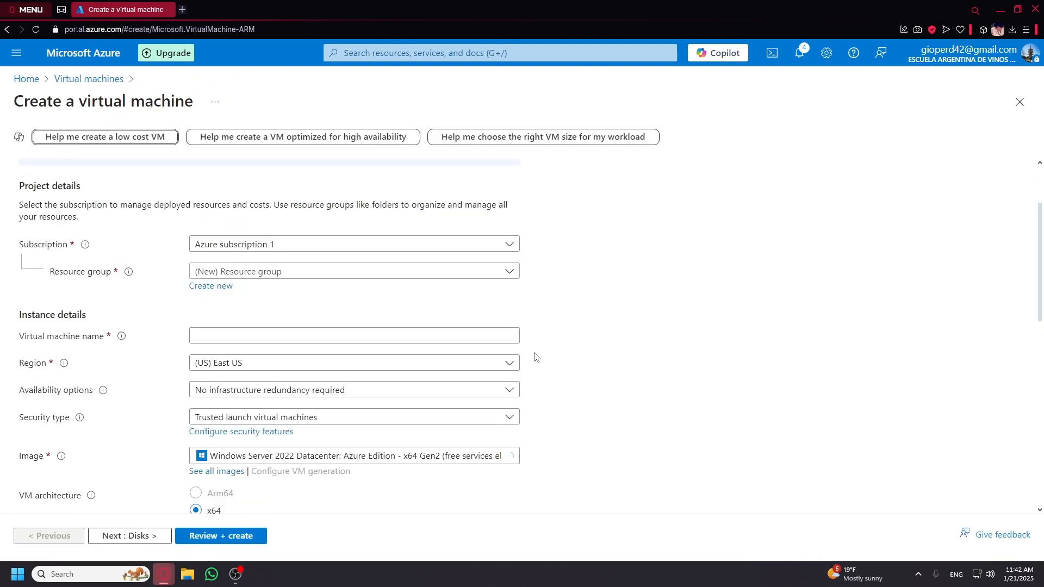
{"action": "left_click", "coordinate": [470, 334]}
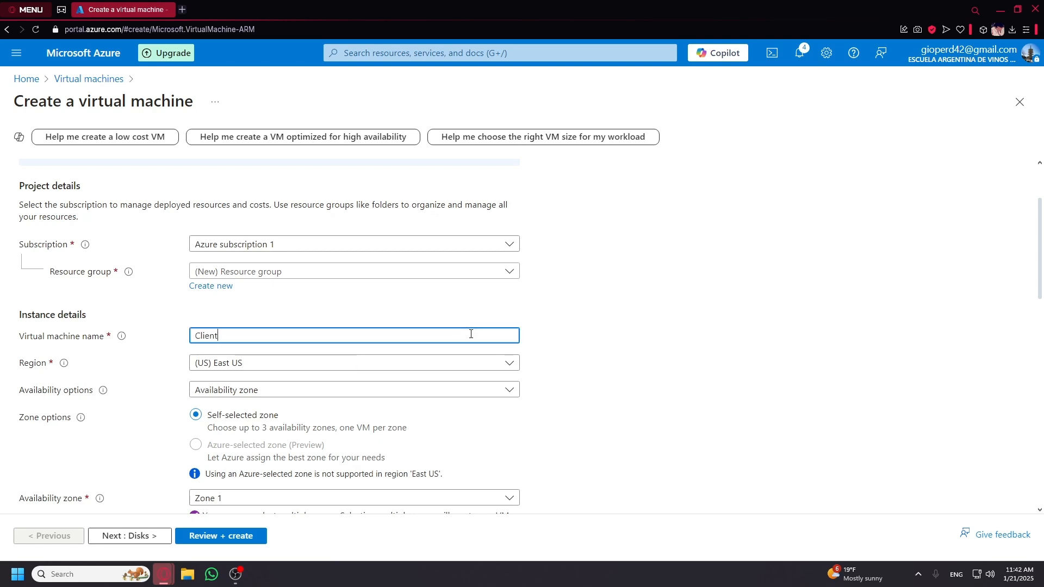
{"action": "type", "text": "Client-1"}
Place Client-1 in Availability Zone 3 only, using the Windows 10 Pro, version 22H2 image.
{"action": "scroll", "coordinate": [617, 348], "scroll_direction": "down", "scroll_amount": 3}
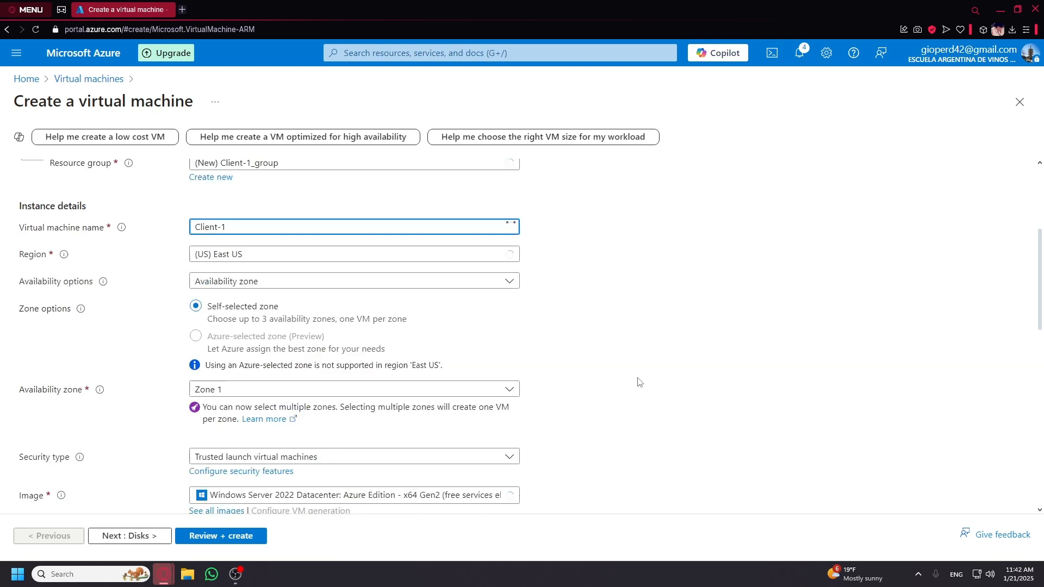
{"action": "left_click", "coordinate": [419, 337]}
{"action": "left_click", "coordinate": [212, 395]}
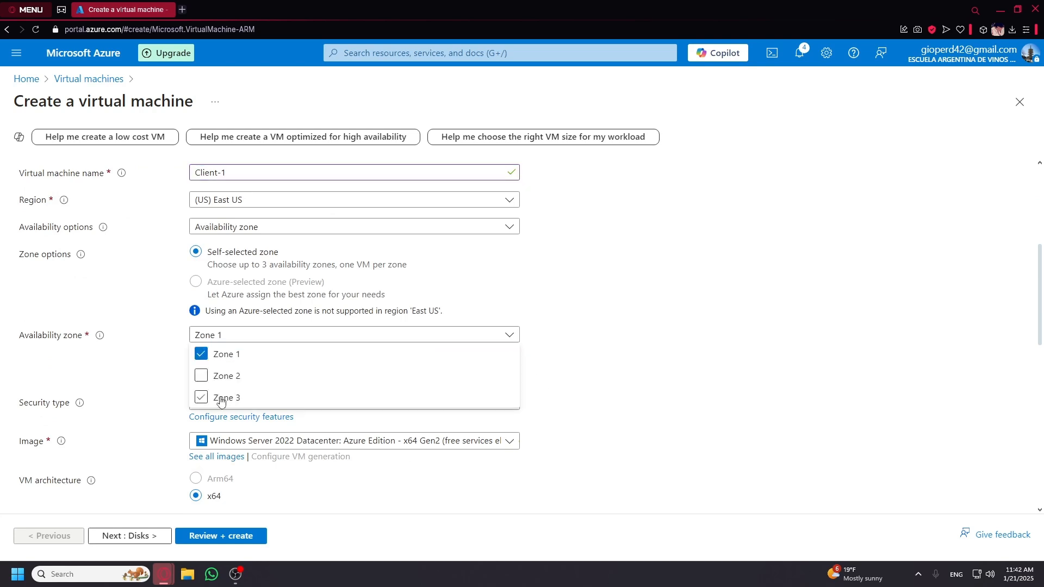
{"action": "left_click", "coordinate": [206, 365]}
{"action": "left_click", "coordinate": [210, 387]}
{"action": "scroll", "coordinate": [425, 387], "scroll_direction": "down", "scroll_amount": 2}
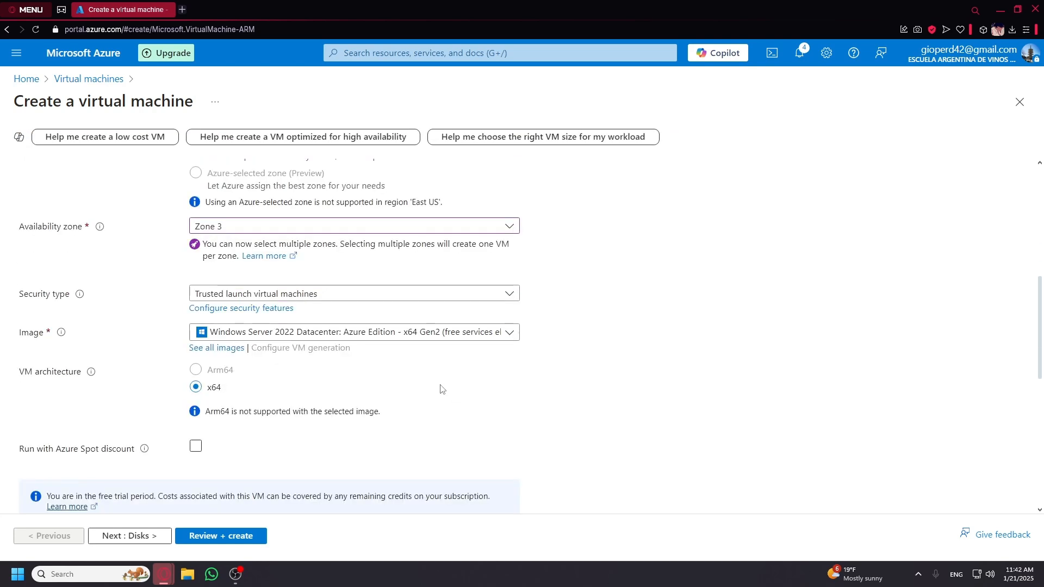
{"action": "left_click", "coordinate": [296, 337]}
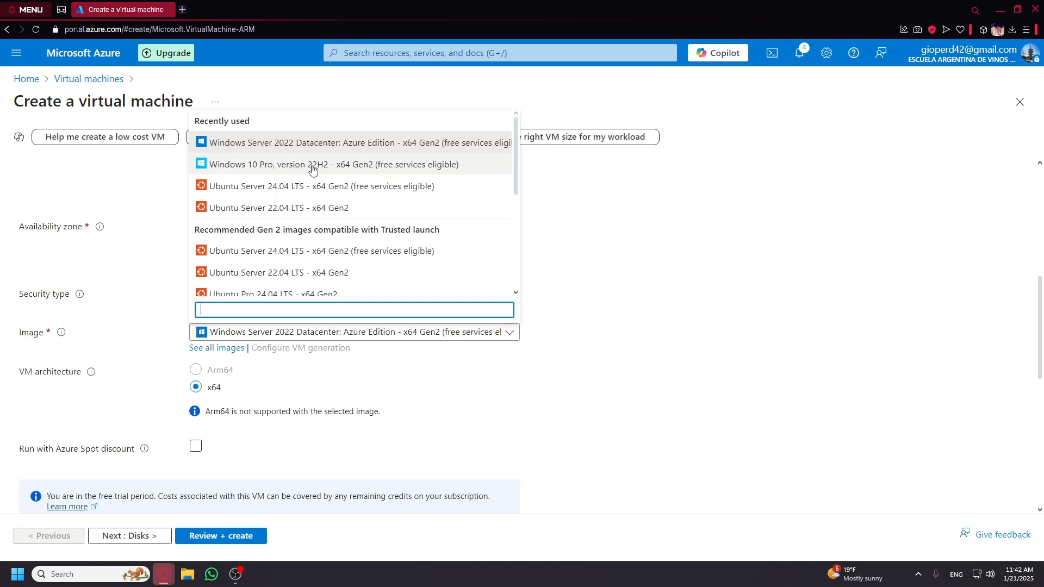
{"action": "left_click", "coordinate": [344, 167]}
Enter the administrator username and password and confirm eligible Windows 10/11 licensing.
{"action": "scroll", "coordinate": [715, 394], "scroll_direction": "down", "scroll_amount": 3}
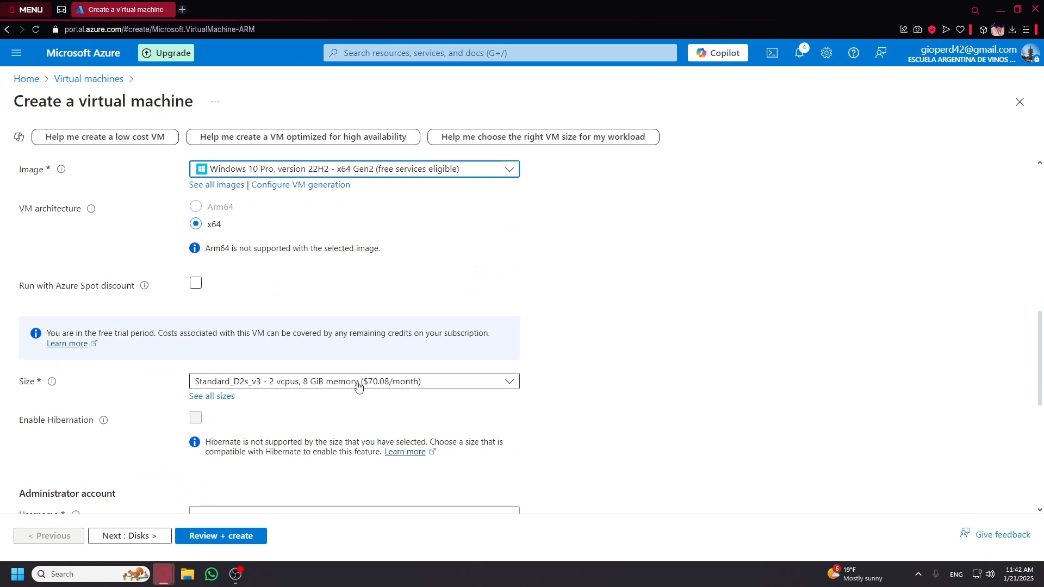
{"action": "scroll", "coordinate": [569, 402], "scroll_direction": "down", "scroll_amount": 4}
{"action": "left_click", "coordinate": [254, 297]}
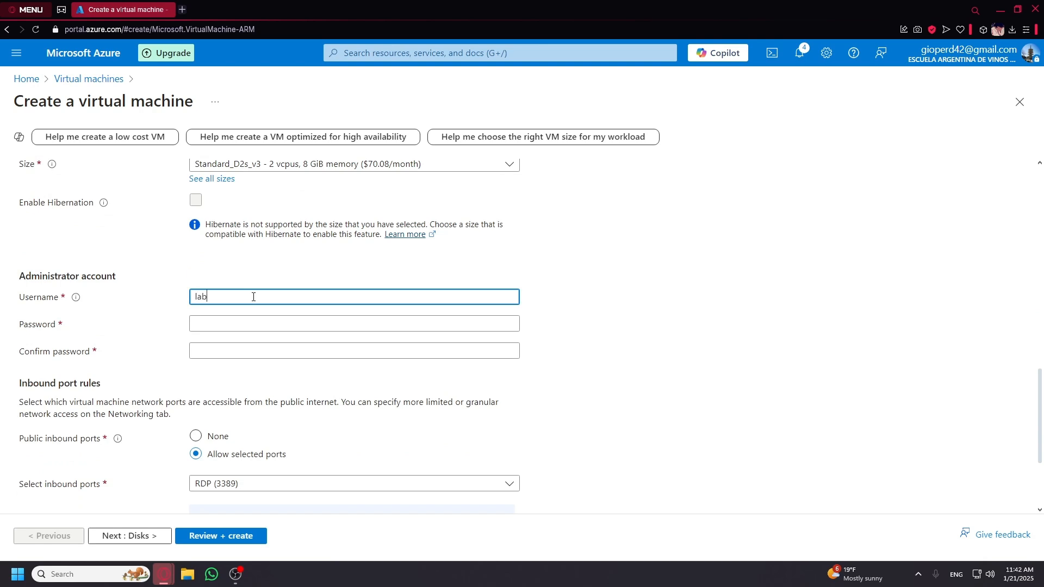
{"action": "key", "text": "Tab"}
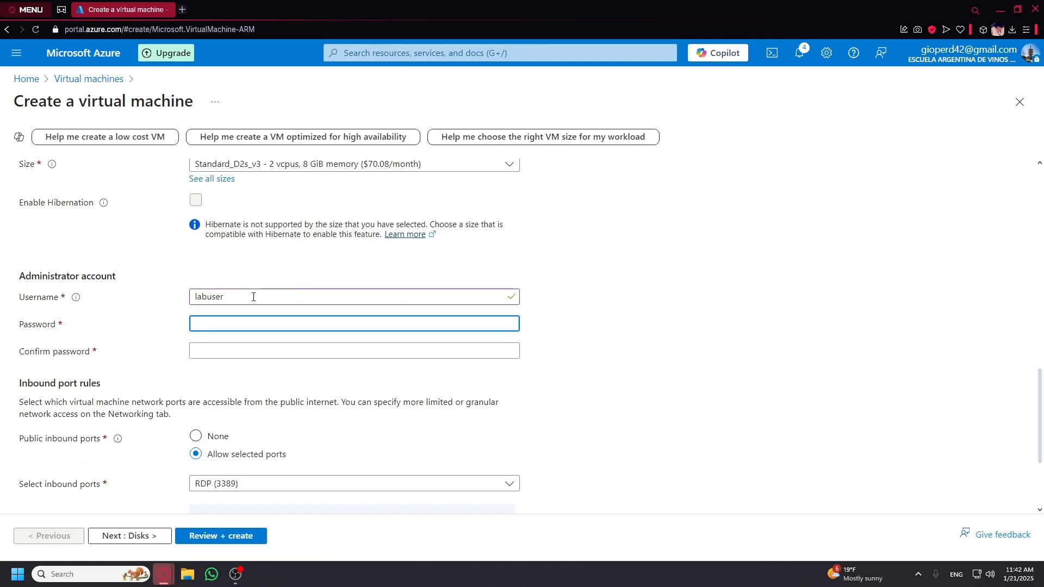
{"action": "type", "text": "••••••••"}
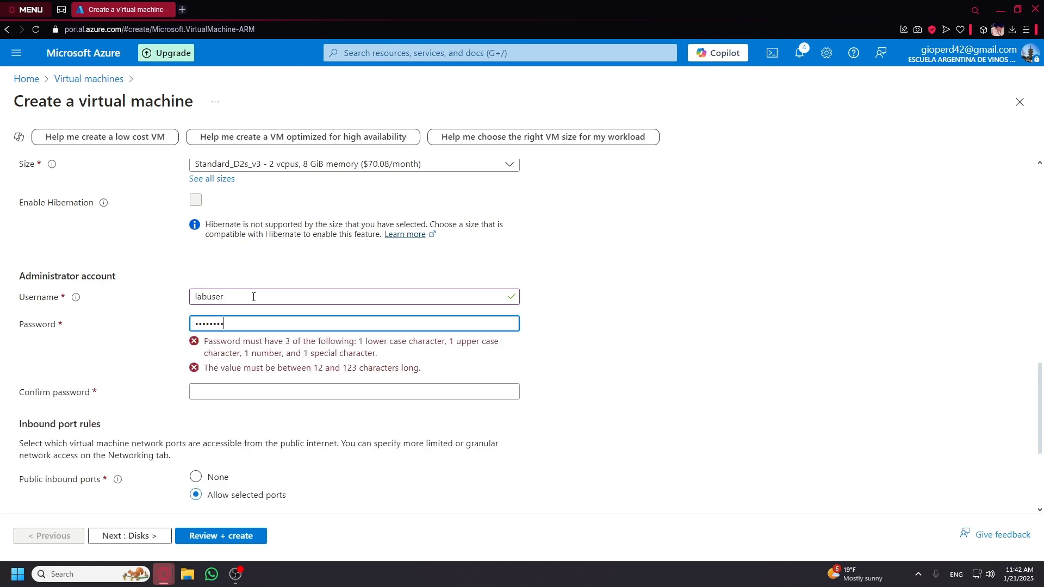
{"action": "key", "text": "Tab"}
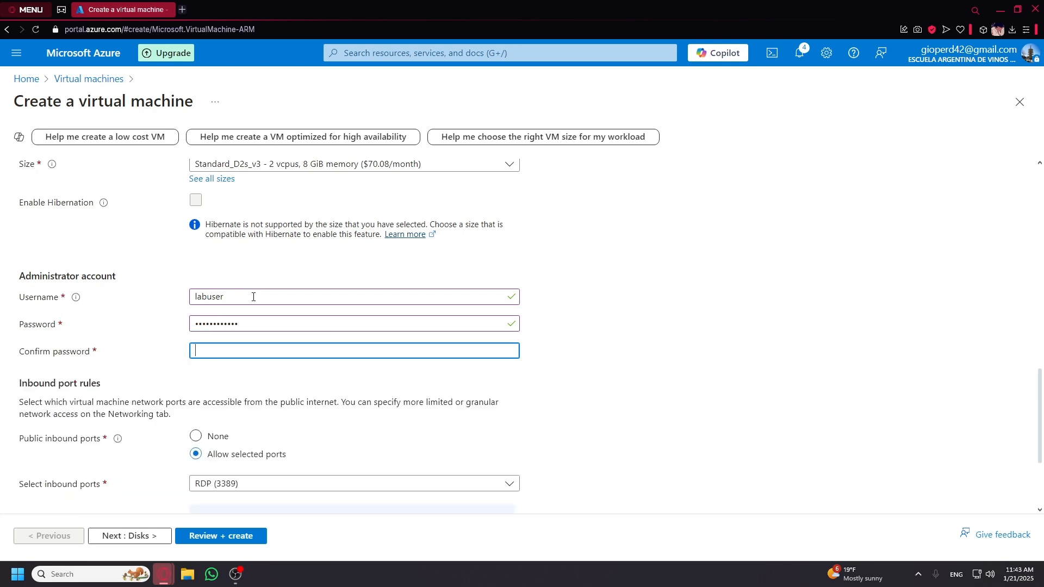
{"action": "type", "text": "•••••••••"}
{"action": "scroll", "coordinate": [614, 422], "scroll_direction": "down", "scroll_amount": 3}
{"action": "left_click", "coordinate": [144, 470]}
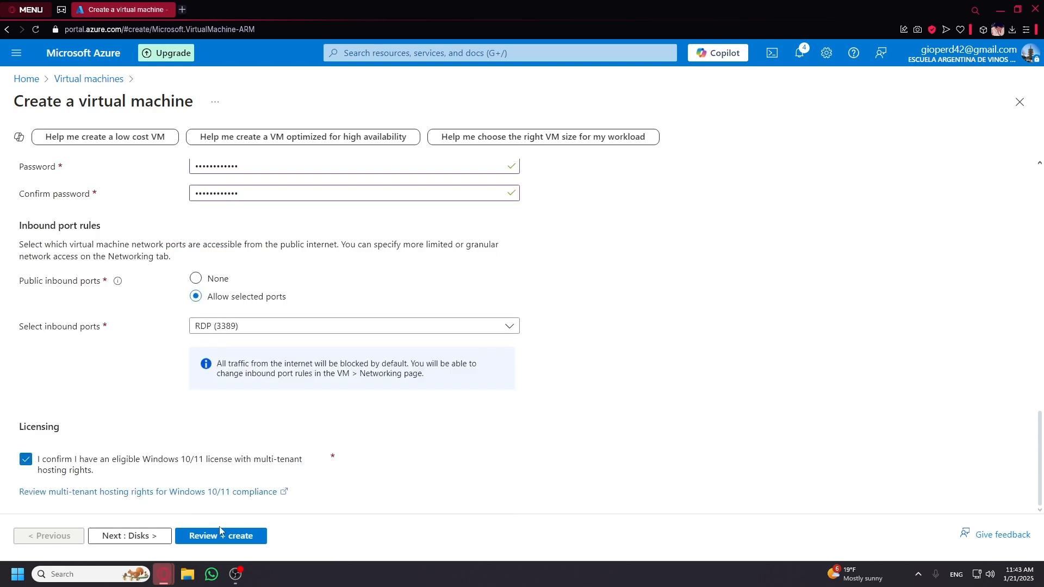
{"action": "left_click", "coordinate": [146, 537]}
Connect Client-1 to the AD-vnet virtual network.
{"action": "scroll", "coordinate": [136, 507], "scroll_direction": "down", "scroll_amount": 3}
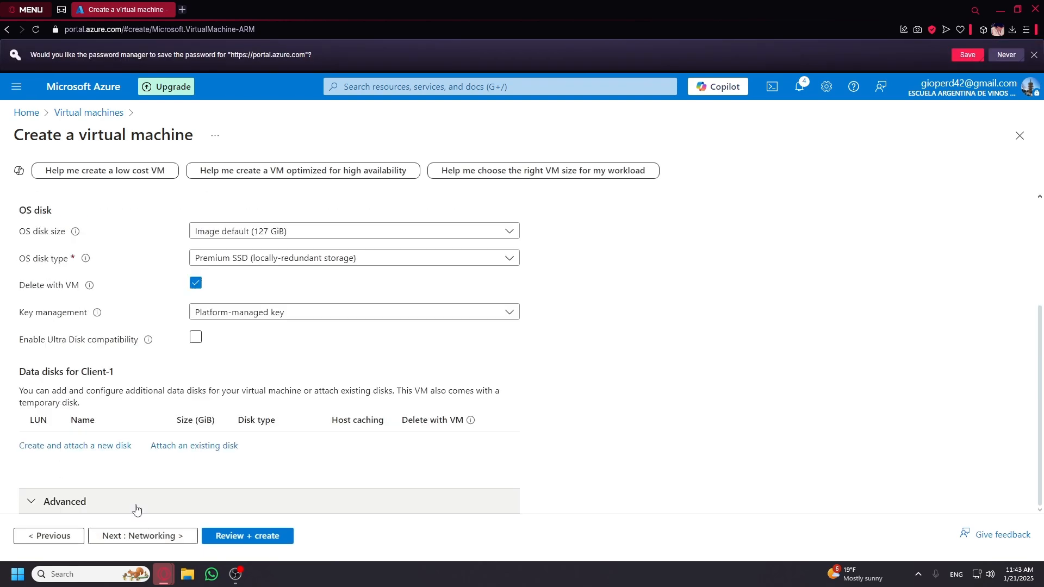
{"action": "left_click", "coordinate": [137, 539]}
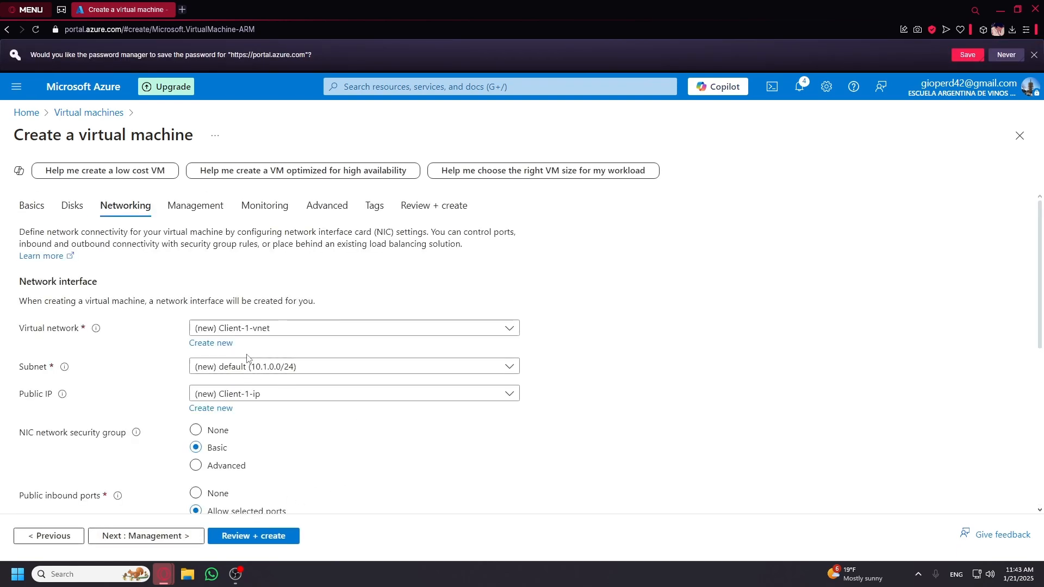
{"action": "left_click", "coordinate": [242, 333]}
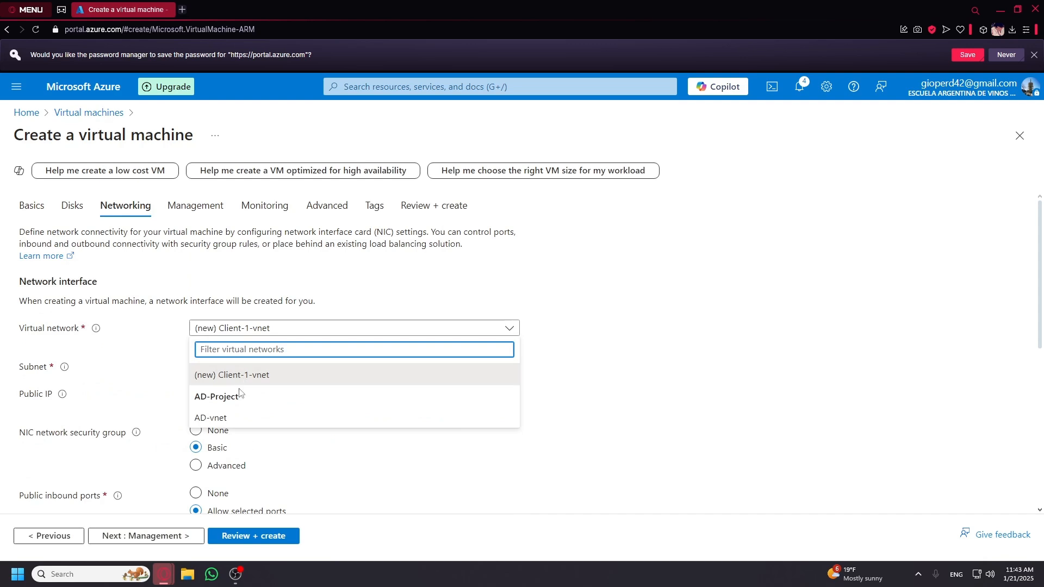
{"action": "left_click", "coordinate": [225, 420]}
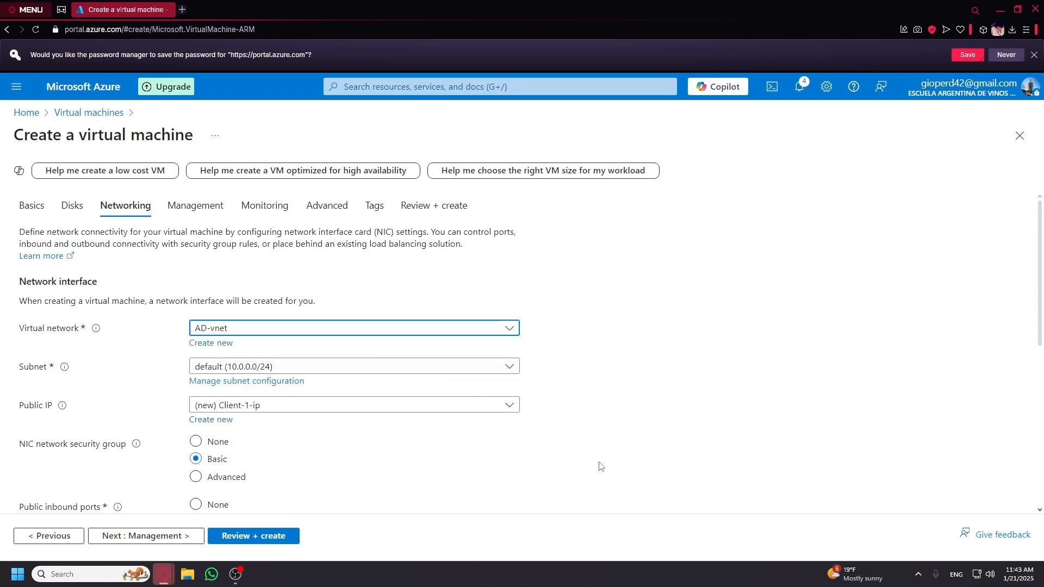
{"action": "left_click", "coordinate": [353, 331]}
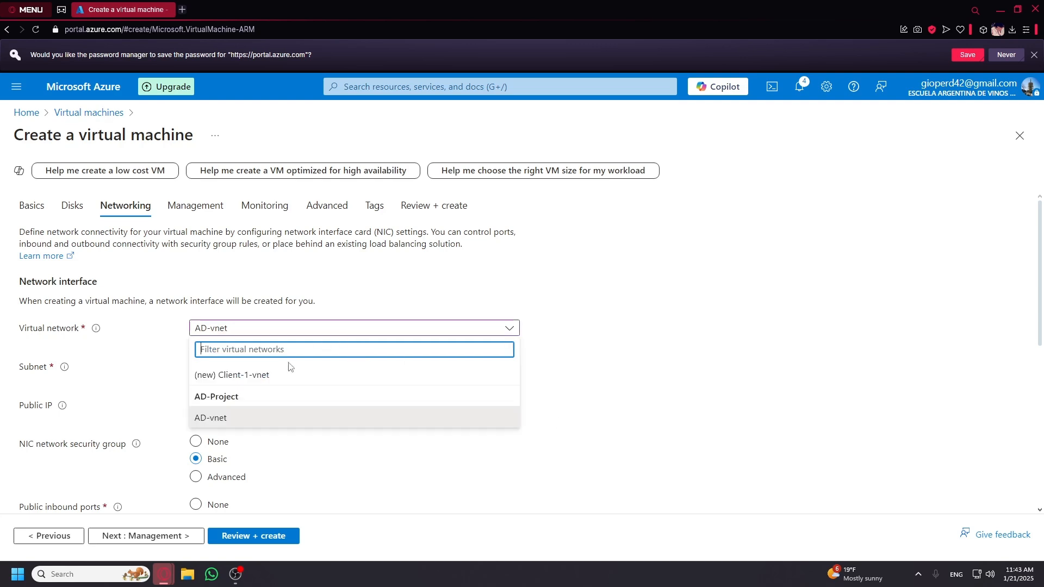
{"action": "left_click", "coordinate": [220, 423]}
Put Client-1 in the AD-Project resource group.
{"action": "left_click", "coordinate": [31, 173]}
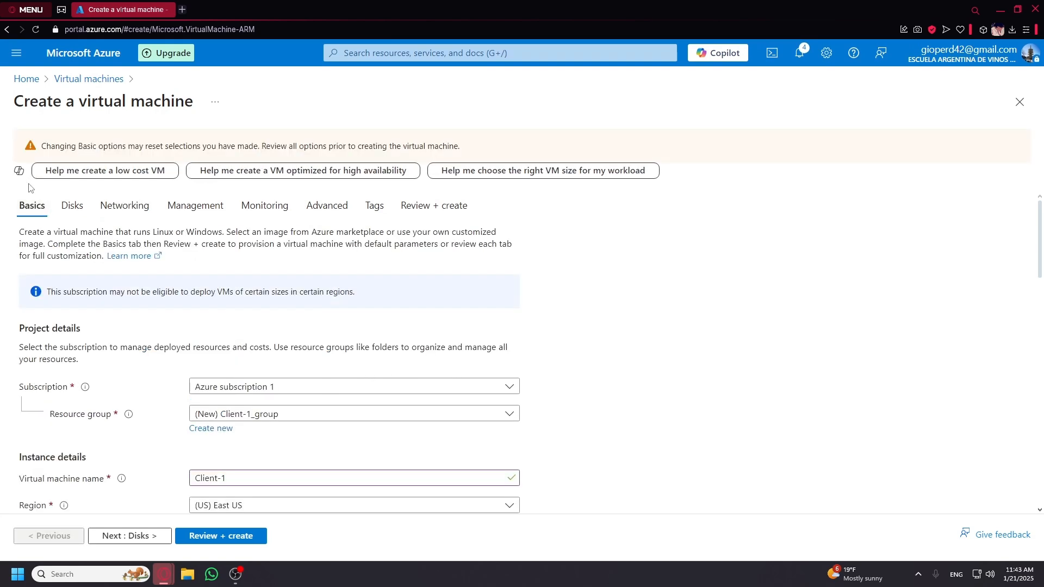
{"action": "scroll", "coordinate": [321, 401], "scroll_direction": "down", "scroll_amount": 2}
{"action": "left_click", "coordinate": [284, 306]}
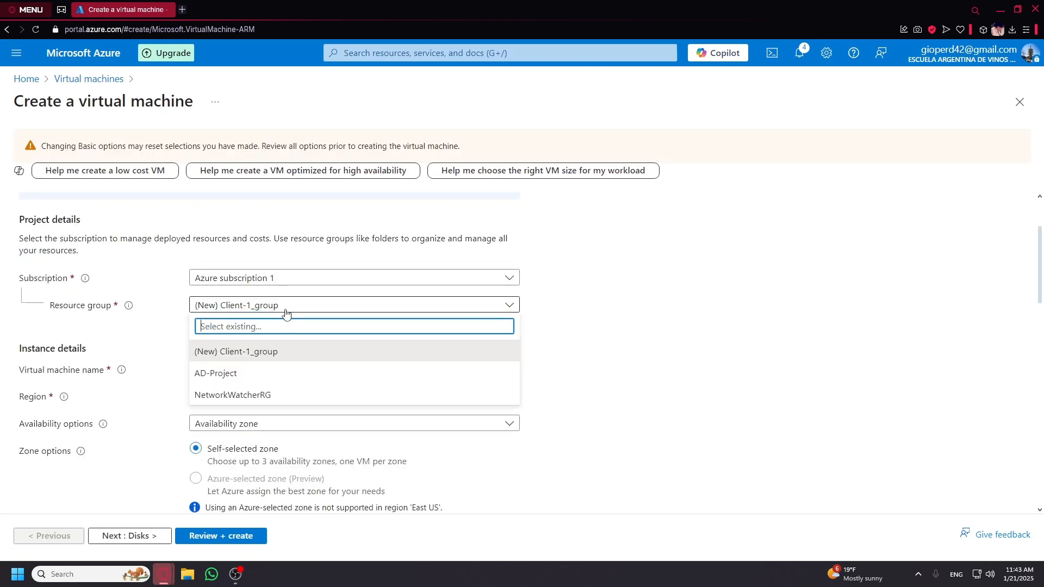
{"action": "left_click", "coordinate": [248, 379]}
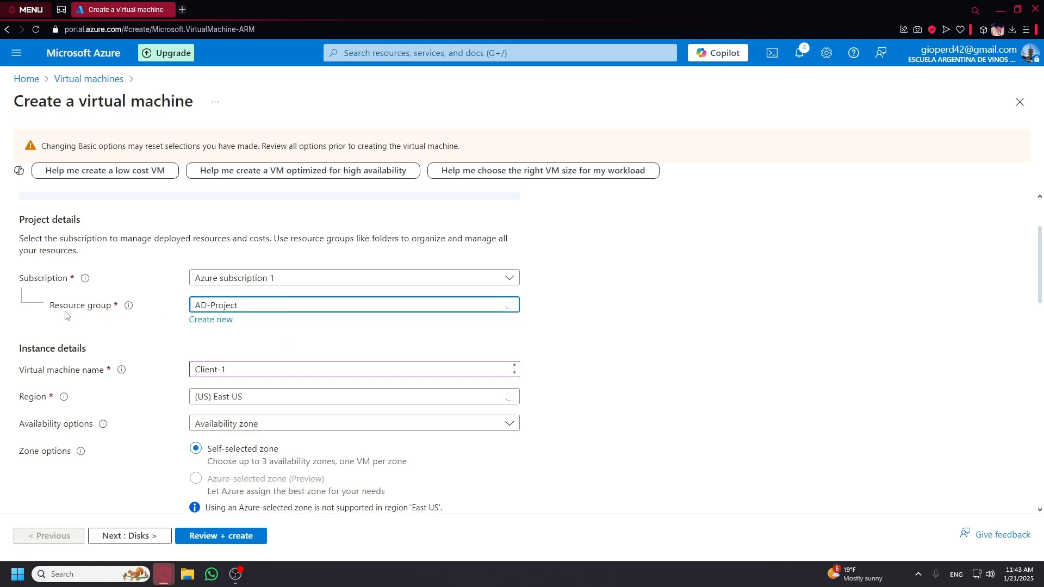
{"action": "left_click", "coordinate": [239, 308]}
{"action": "left_click", "coordinate": [242, 309]}
Keep the default 10.0.0.0/24 subnet and proceed to Review + create.
{"action": "scroll", "coordinate": [220, 333], "scroll_direction": "up", "scroll_amount": 2}
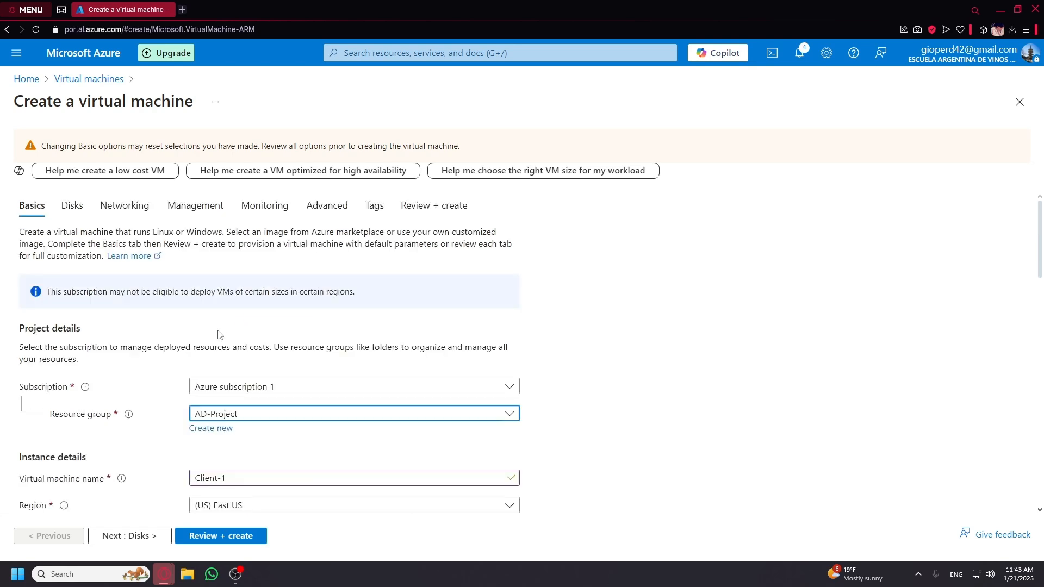
{"action": "left_click", "coordinate": [125, 204]}
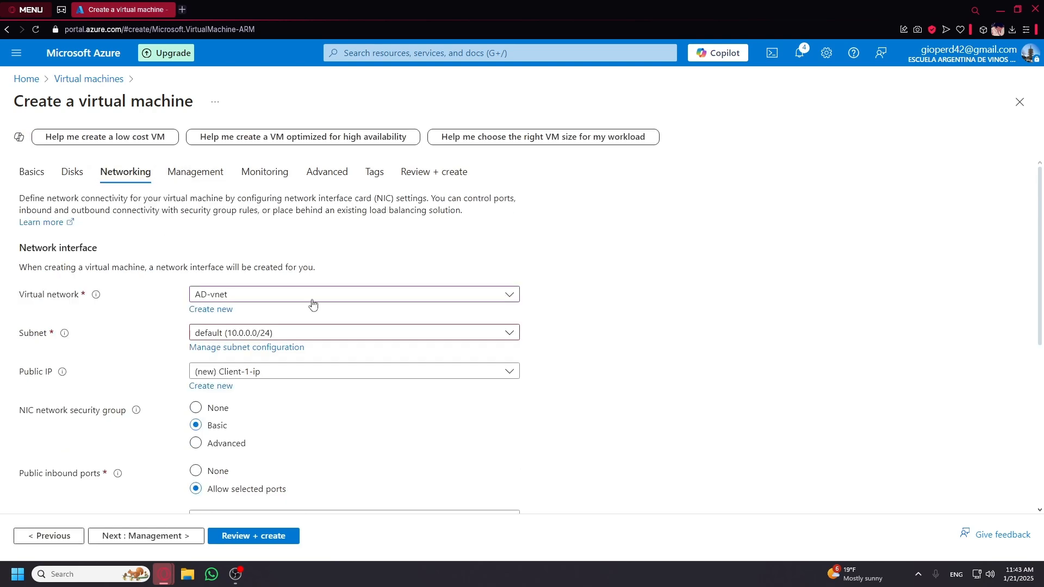
{"action": "left_click", "coordinate": [268, 332]}
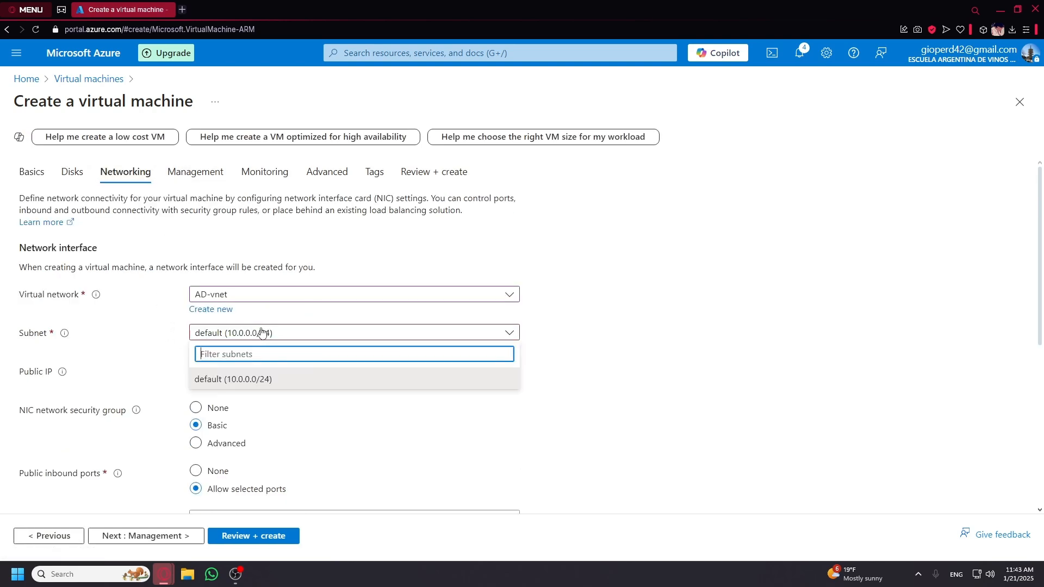
{"action": "left_click", "coordinate": [266, 332]}
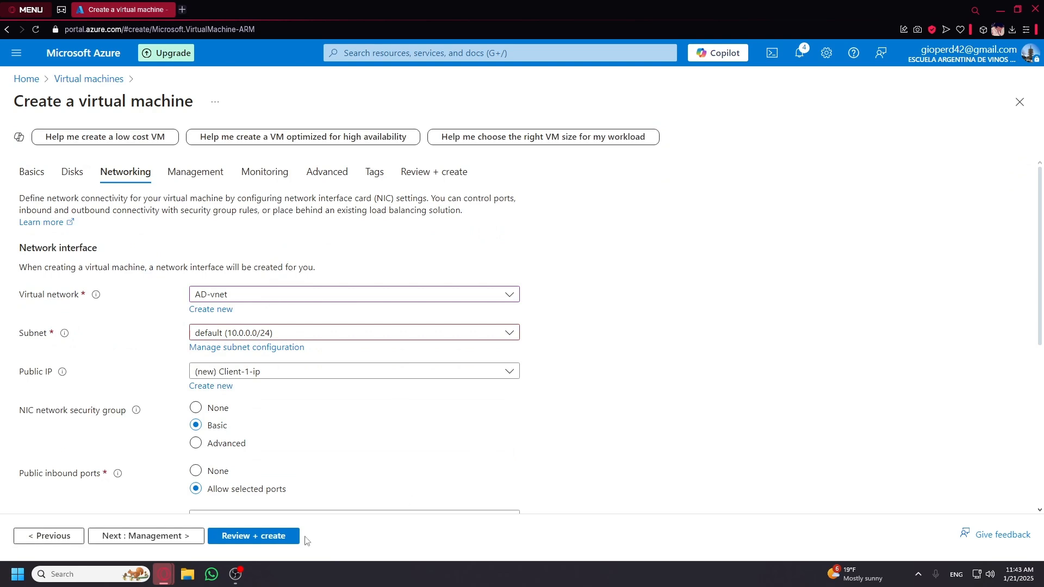
{"action": "left_click", "coordinate": [255, 537]}
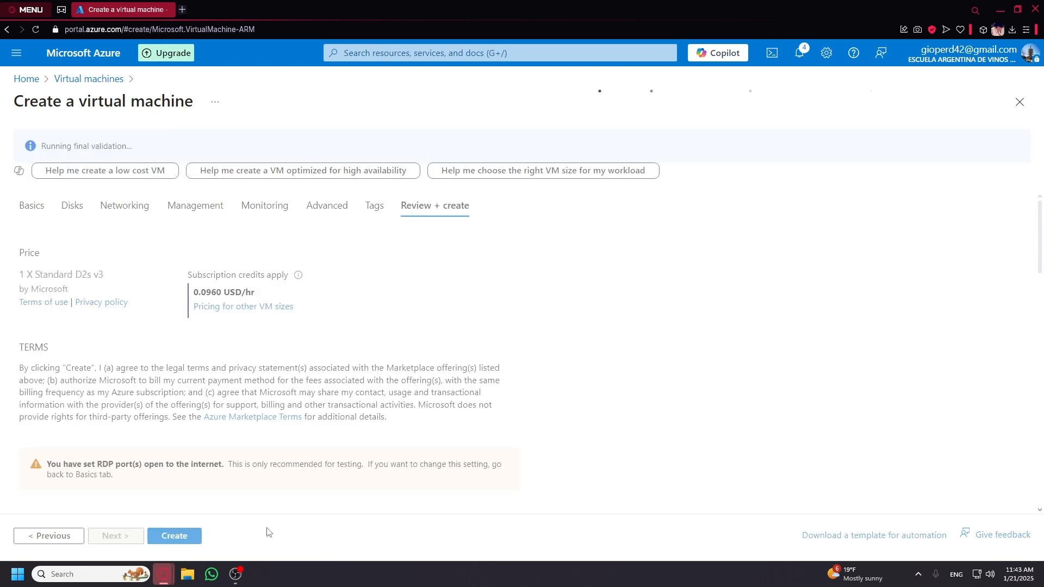
Create the Client-1 virtual machine and wait for the deployment to complete.
{"action": "left_click", "coordinate": [177, 537]}
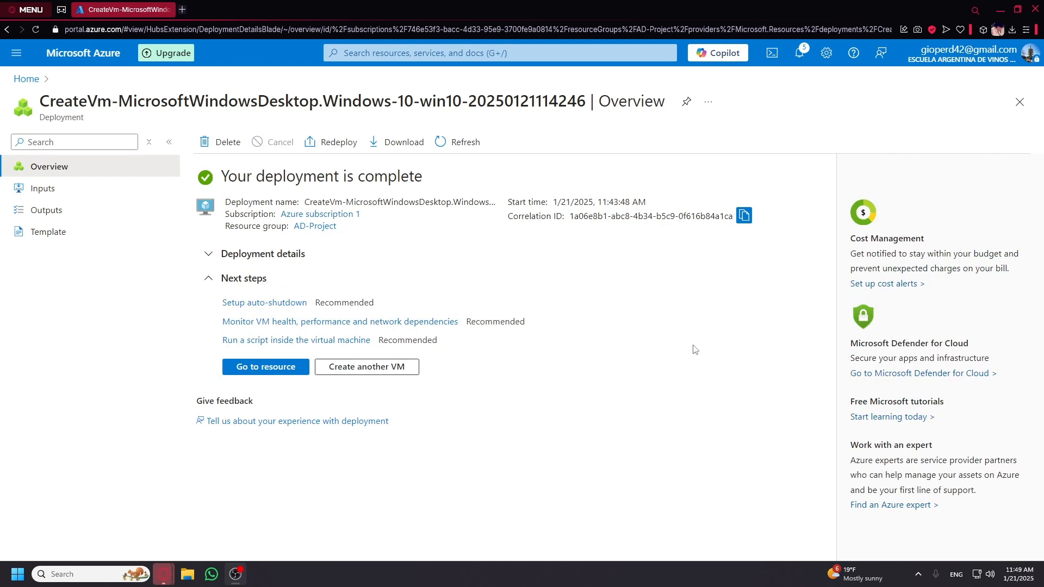
Paste DC-1's public IP 172.203.218.114 into Remote Desktop Connection and connect.
{"action": "left_click", "coordinate": [32, 79]}
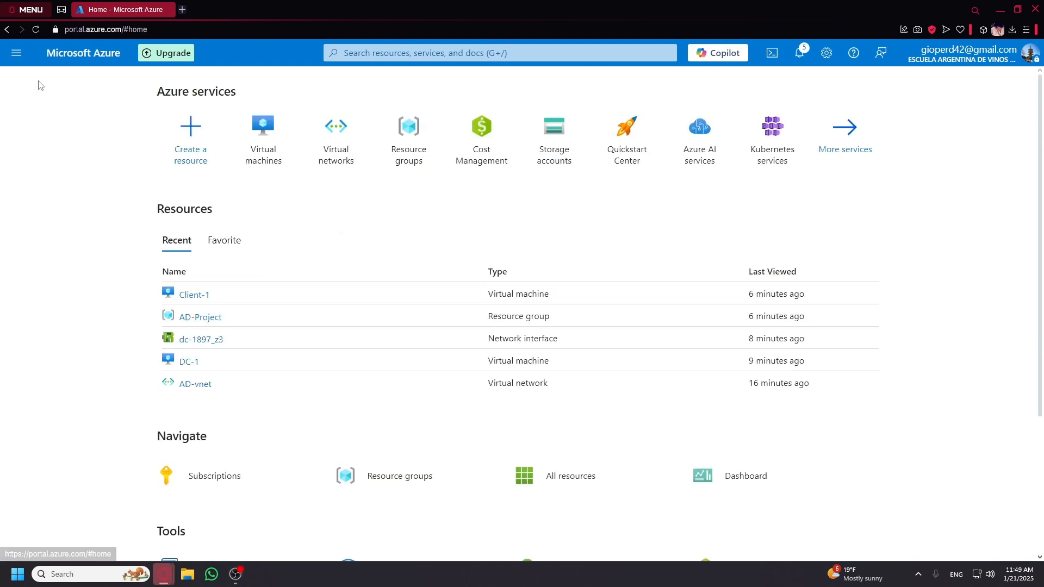
{"action": "left_click", "coordinate": [261, 142]}
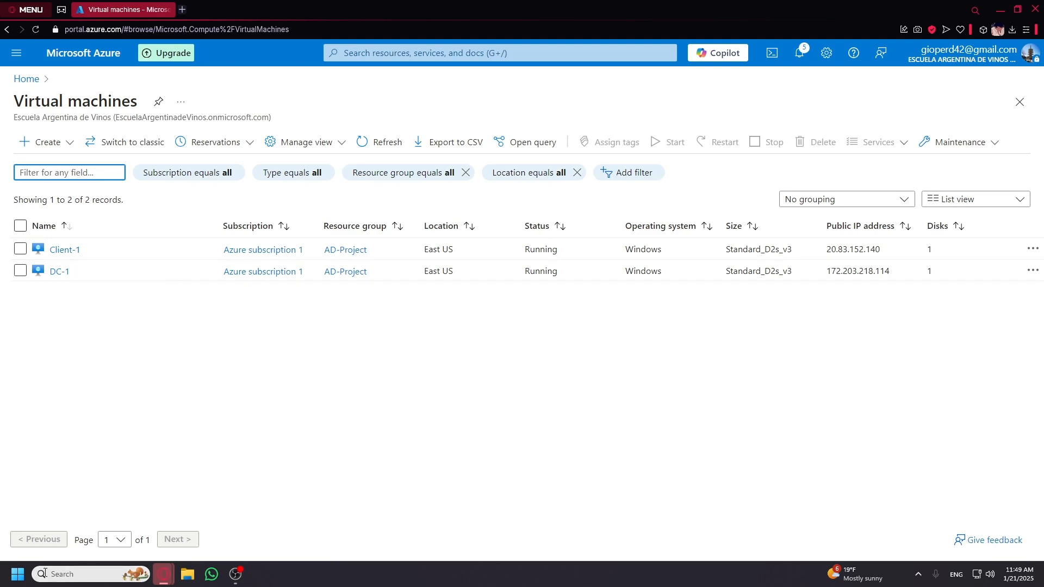
{"action": "left_click", "coordinate": [131, 574]}
{"action": "left_click", "coordinate": [125, 233]}
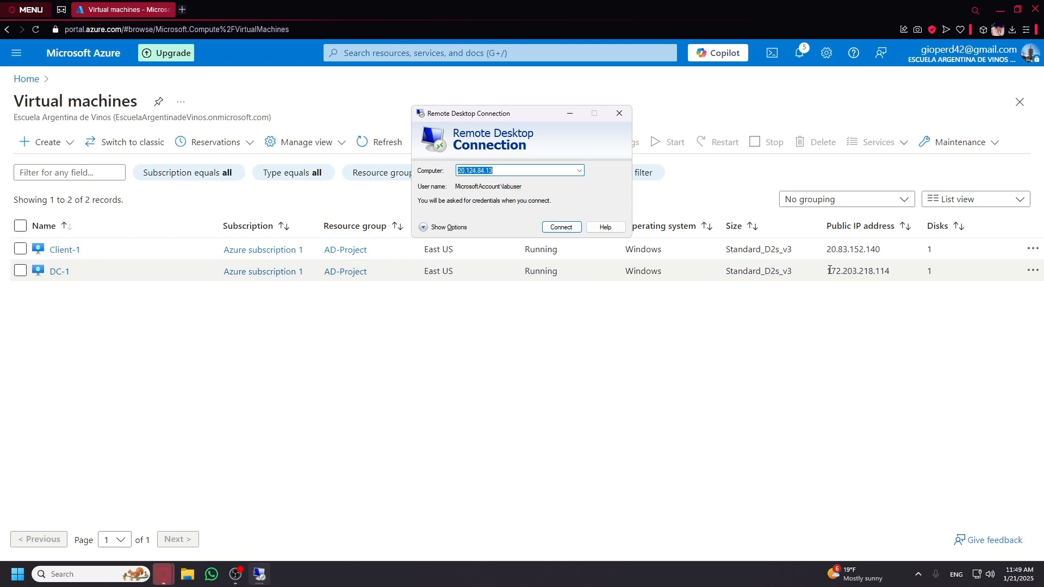
{"action": "left_click", "coordinate": [123, 310]}
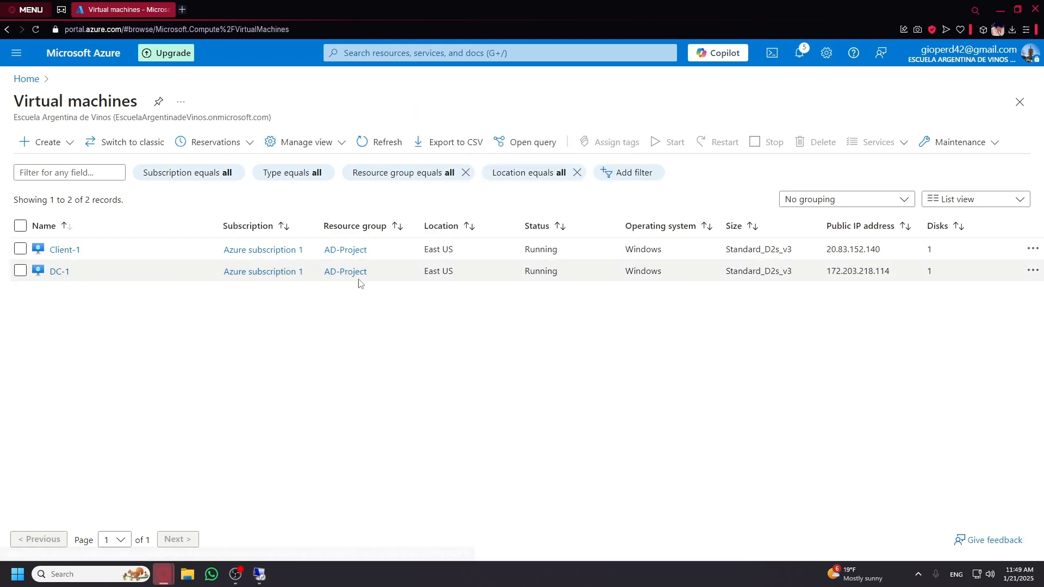
{"action": "left_click_drag", "start_coordinate": [826, 270], "coordinate": [896, 274]}
{"action": "key", "text": "ctrl+c"}
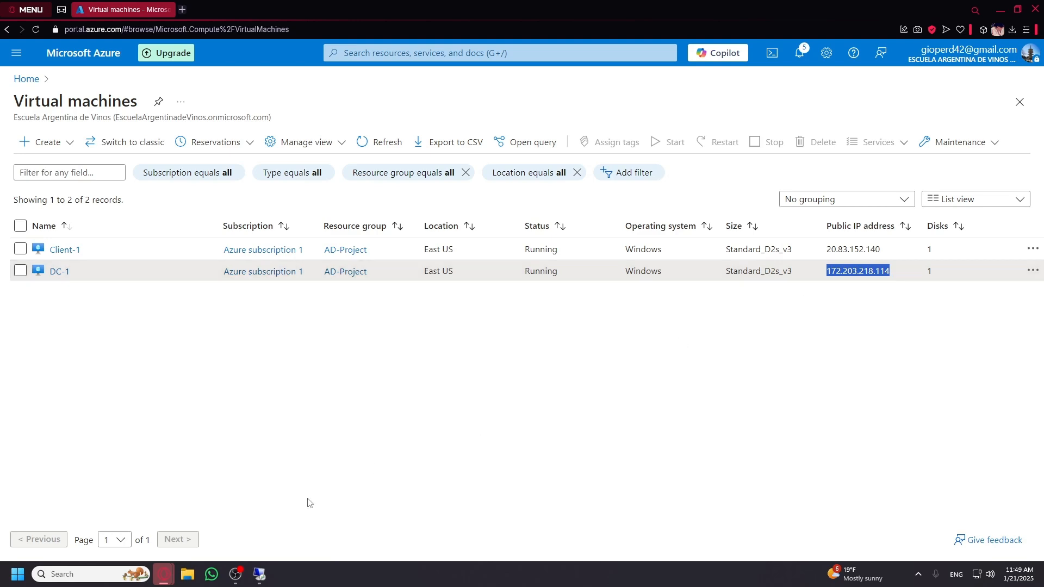
{"action": "left_click", "coordinate": [259, 574]}
{"action": "key", "text": "ctrl+v"}
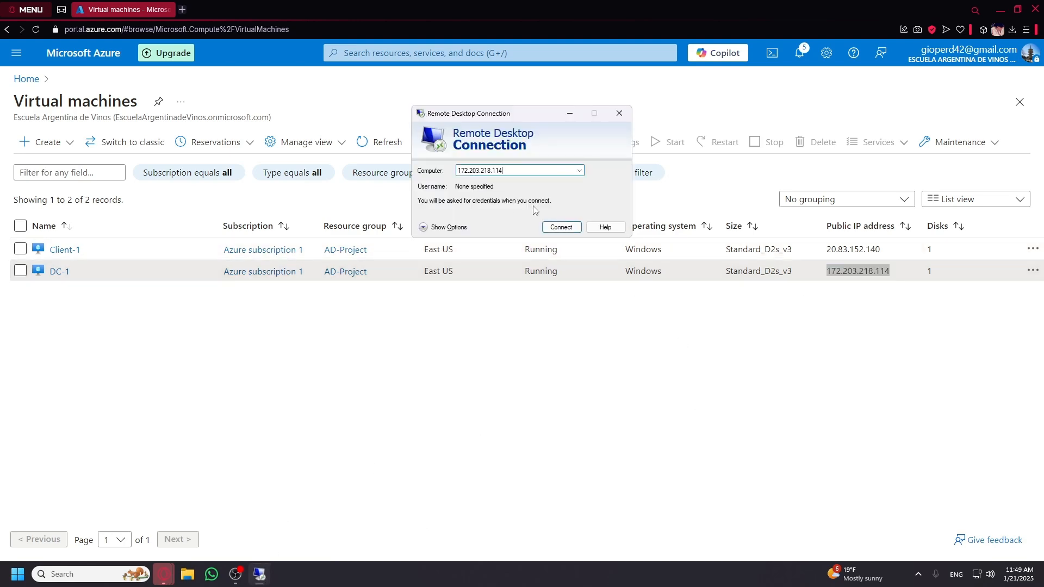
{"action": "left_click", "coordinate": [560, 226]}
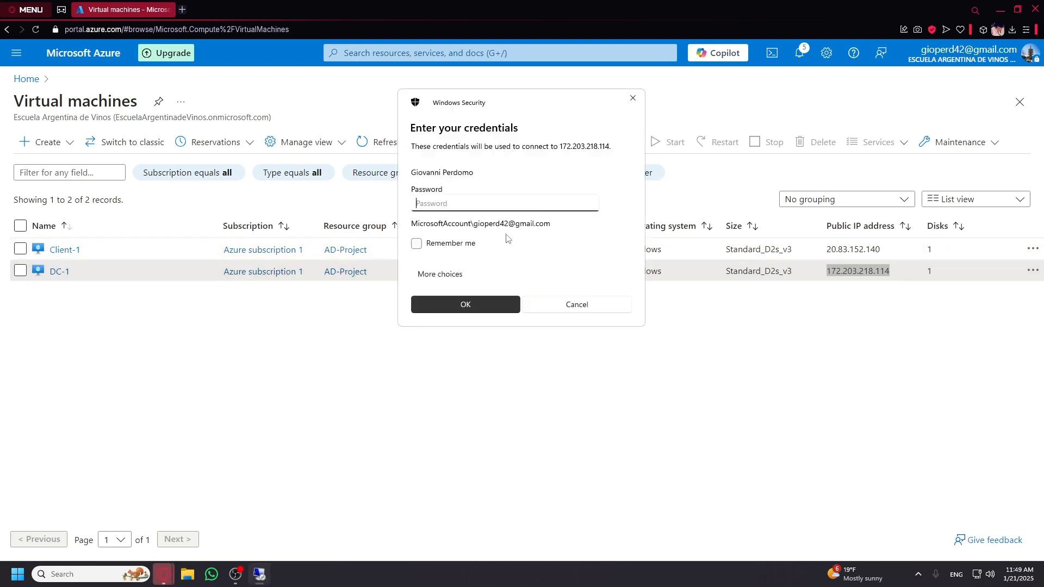
Sign in with a different account using the lab user's username and password.
{"action": "left_click", "coordinate": [458, 274]}
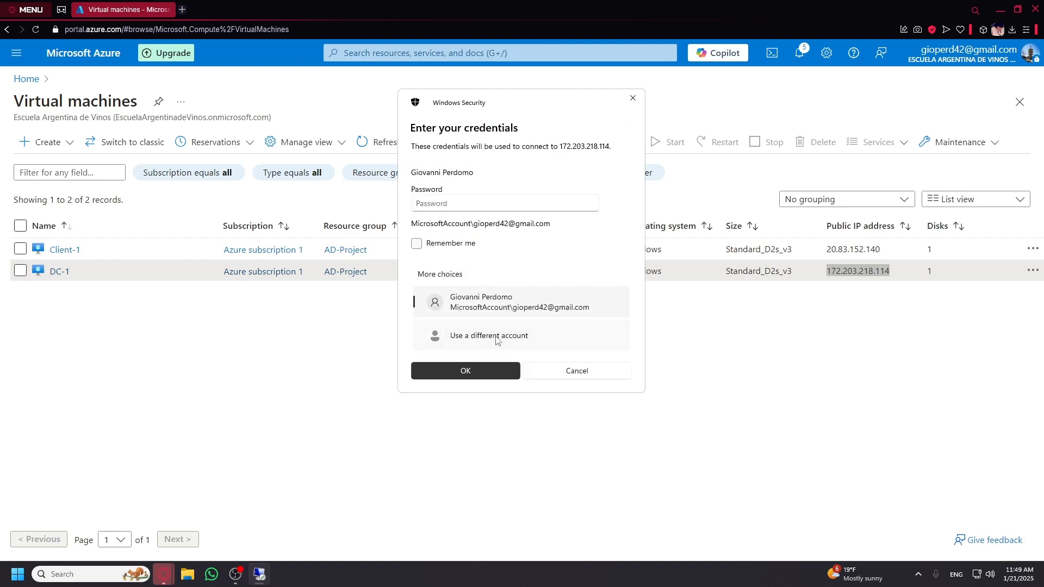
{"action": "left_click", "coordinate": [497, 337]}
{"action": "type", "text": "labuser"}
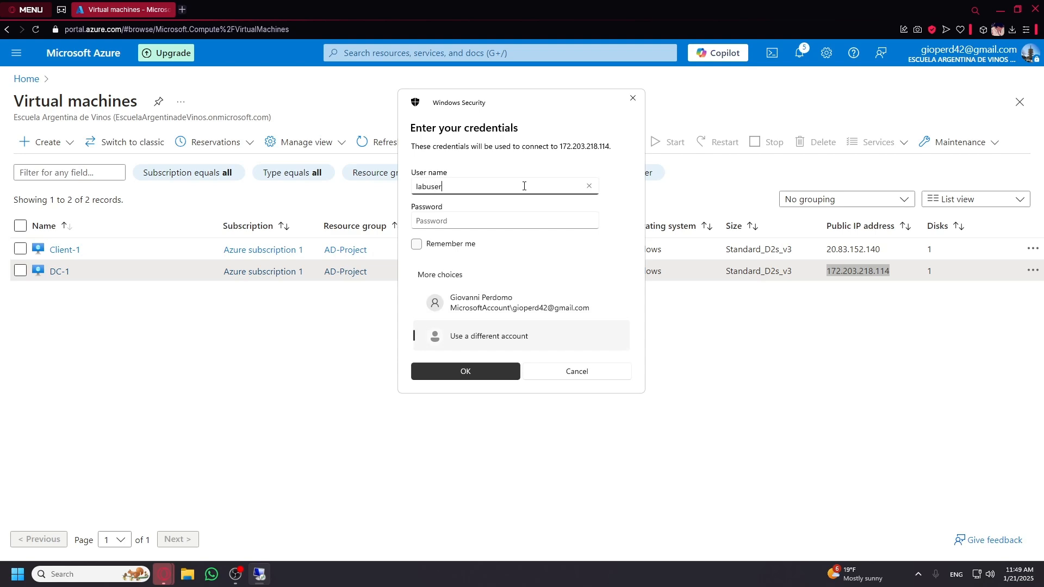
{"action": "key", "text": "Tab"}
{"action": "type", "text": "•••••"}
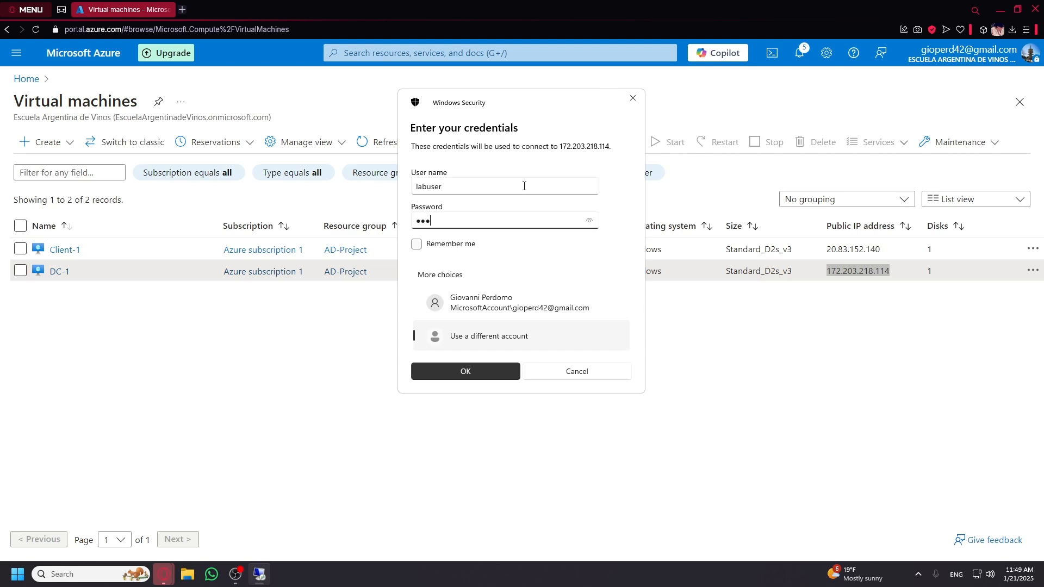
{"action": "type", "text": "••••"}
{"action": "key", "text": "ctrl+a"}
{"action": "type", "text": "••••••••"}
{"action": "key", "text": "ctrl+a"}
{"action": "type", "text": "•"}
{"action": "left_click", "coordinate": [588, 221]}
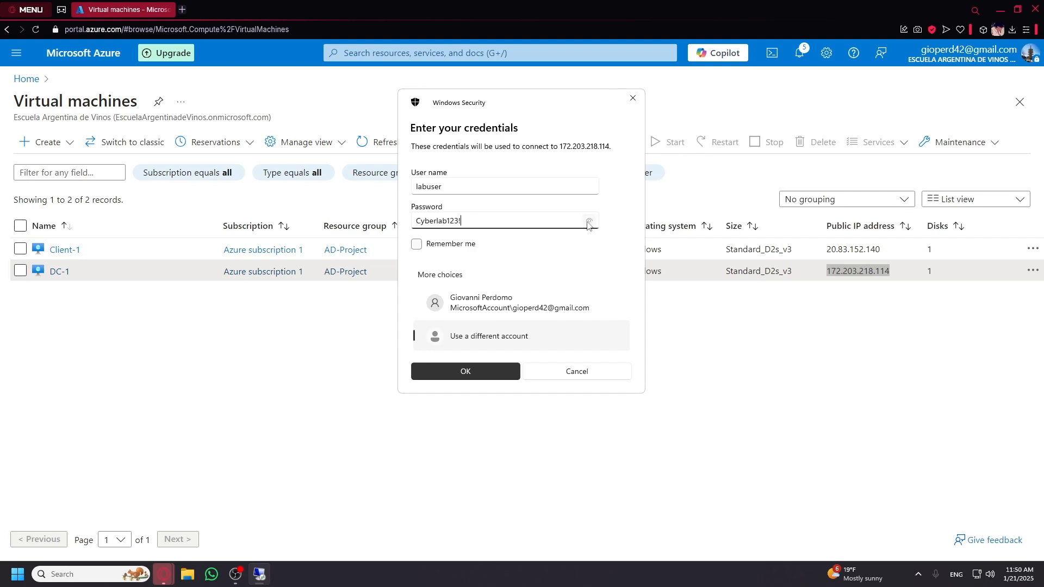
{"action": "left_click", "coordinate": [465, 372]}
Accept the certificate warning and dismiss the Windows Admin Center and network discovery prompts.
{"action": "left_click", "coordinate": [555, 267]}
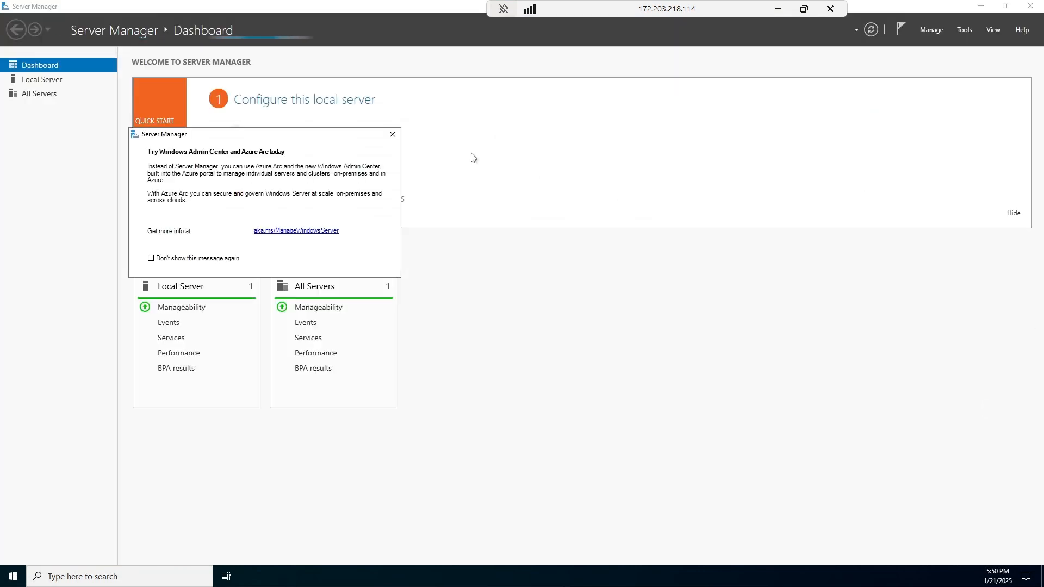
{"action": "left_click", "coordinate": [392, 136]}
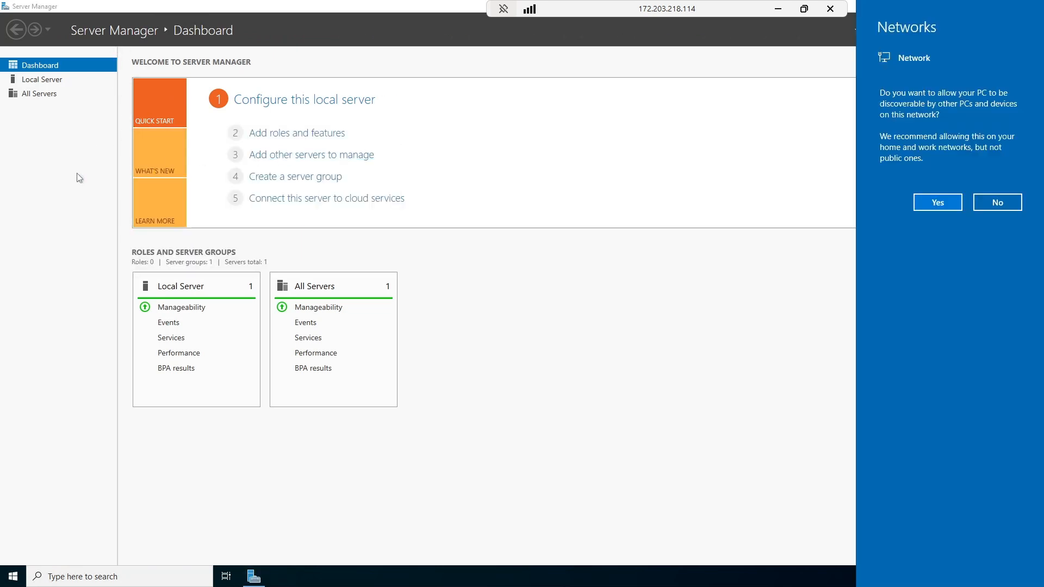
{"action": "left_click", "coordinate": [77, 175]}
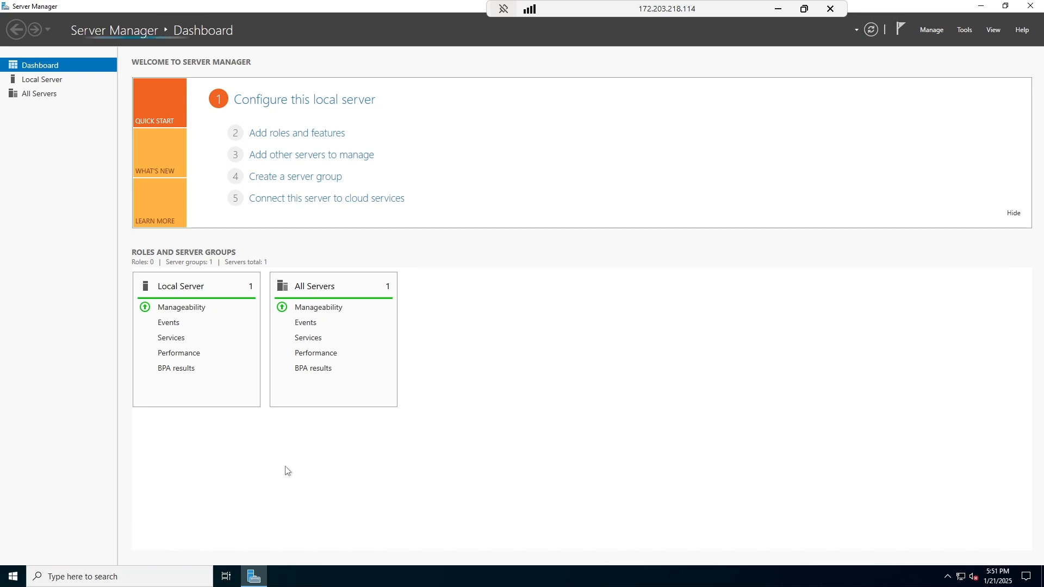
Bring up the Start button's quick list of system tools.
{"action": "left_click", "coordinate": [14, 577]}
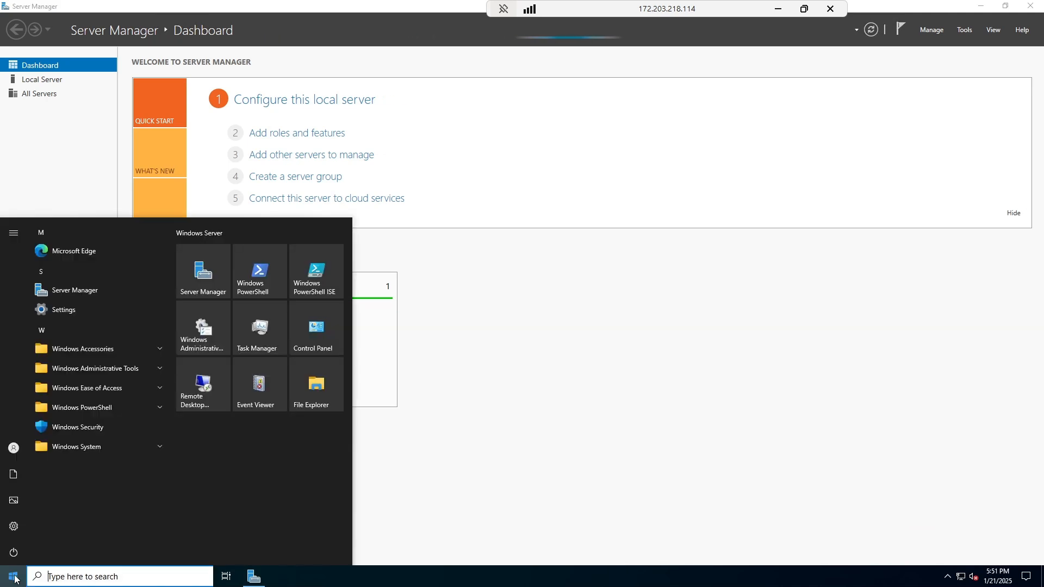
{"action": "left_click", "coordinate": [14, 578]}
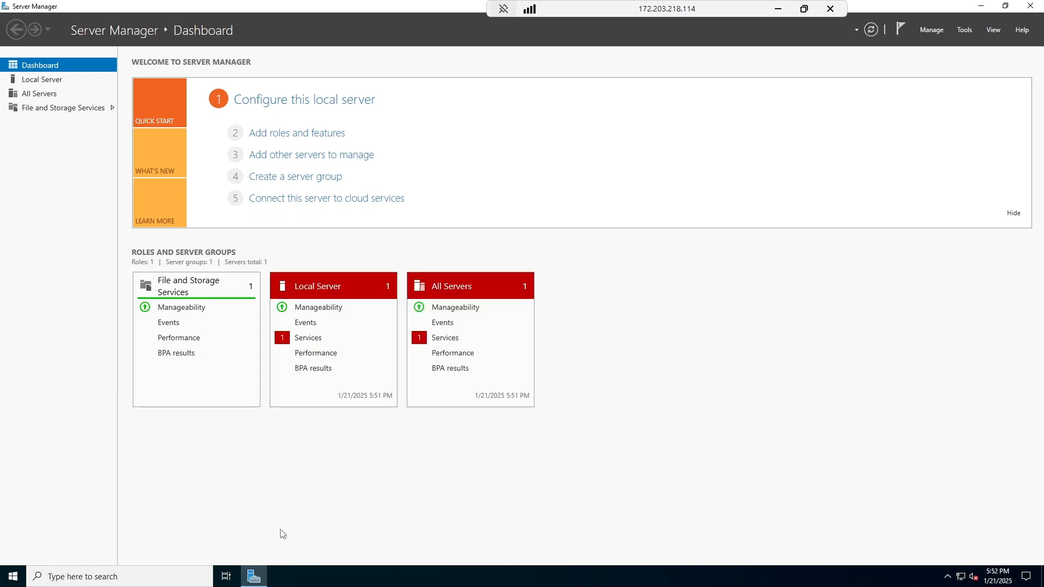
{"action": "right_click", "coordinate": [14, 573]}
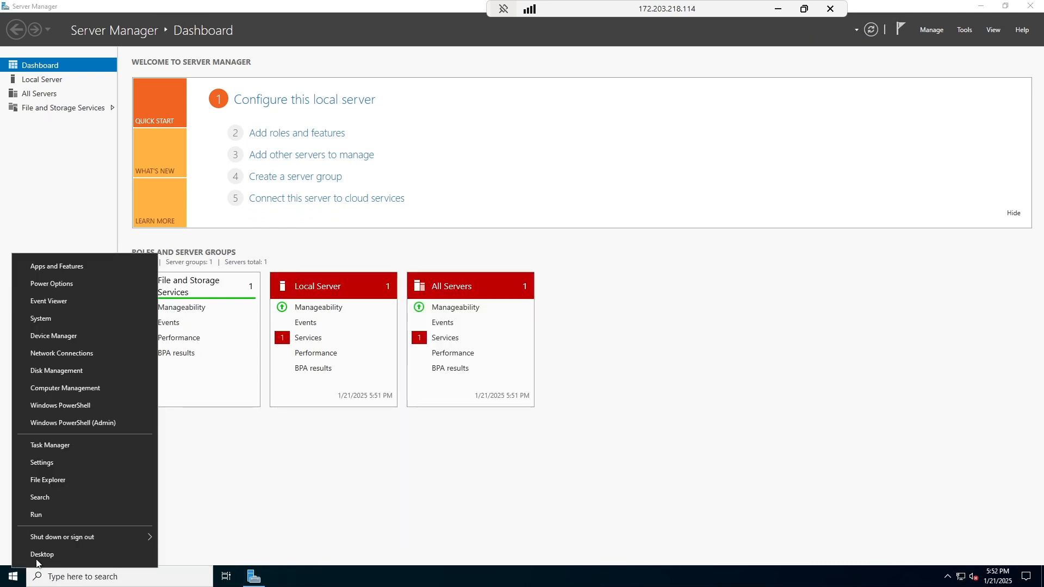
{"action": "right_click", "coordinate": [12, 578]}
{"action": "right_click", "coordinate": [12, 578]}
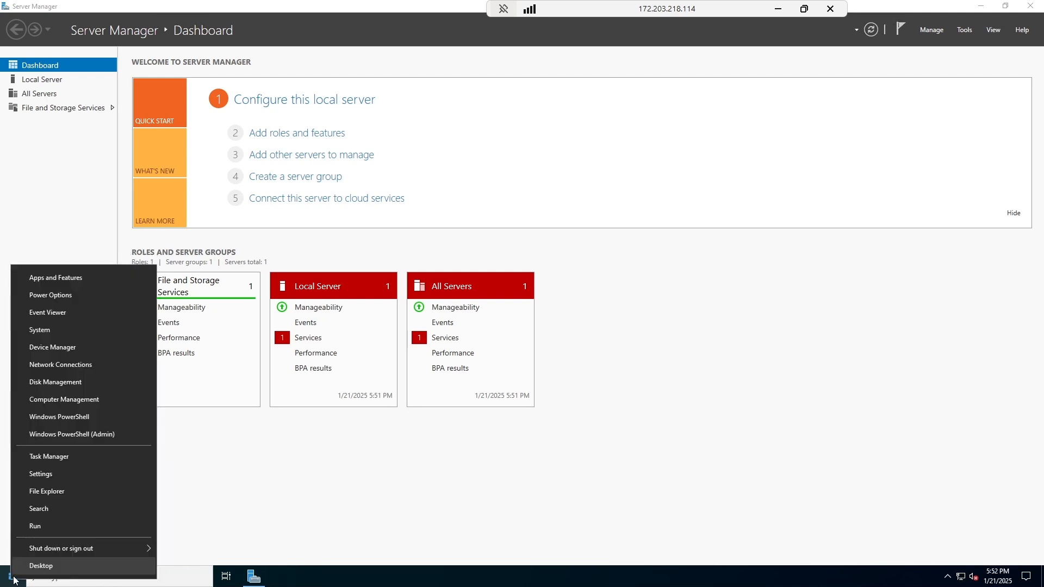
Launch Windows Defender Firewall with Advanced Security and open its properties.
{"action": "left_click", "coordinate": [48, 526]}
{"action": "type", "text": "wf.msc"}
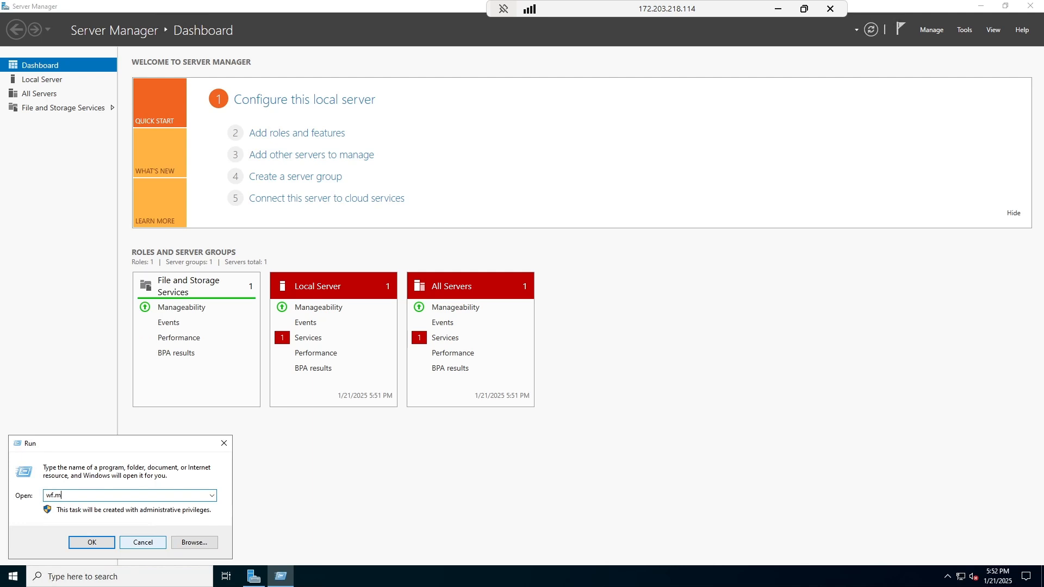
{"action": "left_click", "coordinate": [92, 543]}
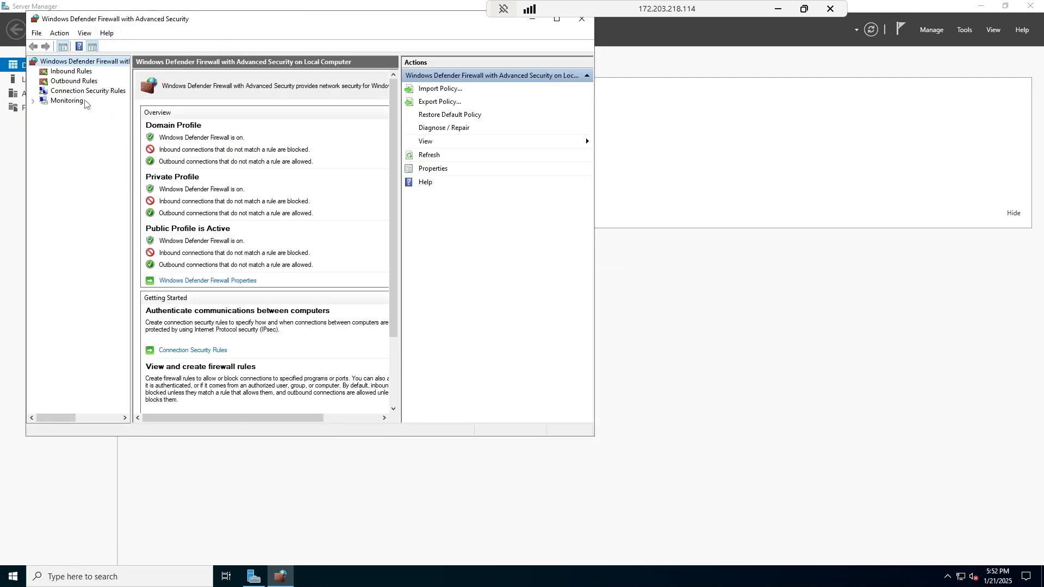
{"action": "scroll", "coordinate": [232, 289], "scroll_direction": "down", "scroll_amount": 3}
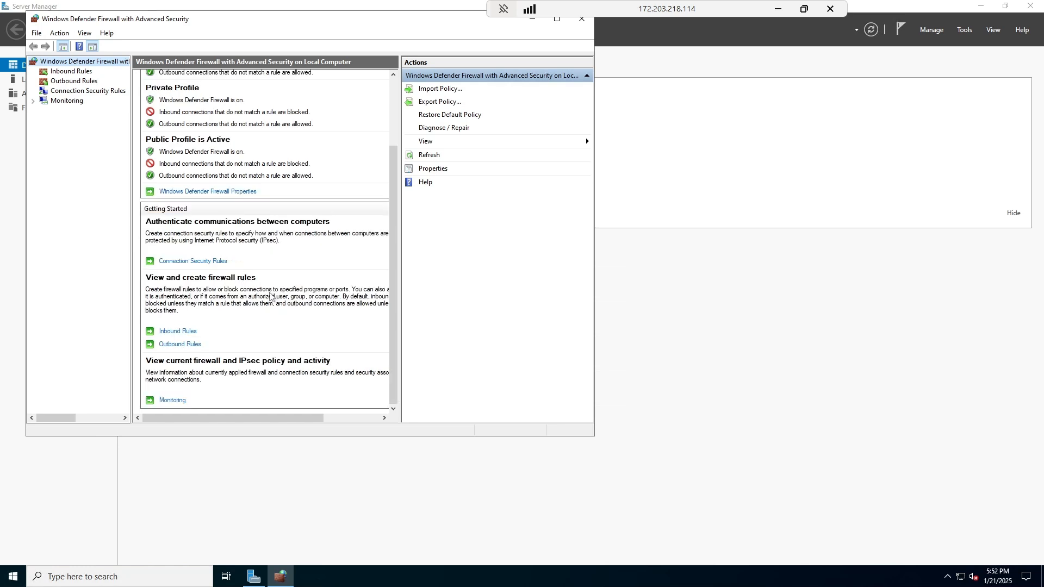
{"action": "scroll", "coordinate": [270, 296], "scroll_direction": "up", "scroll_amount": 3}
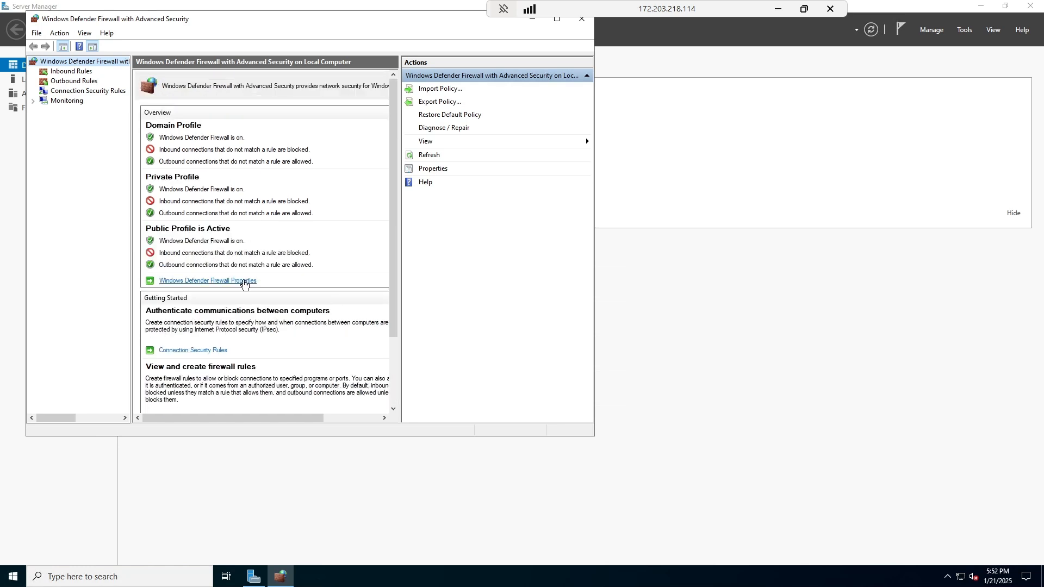
{"action": "left_click", "coordinate": [243, 282]}
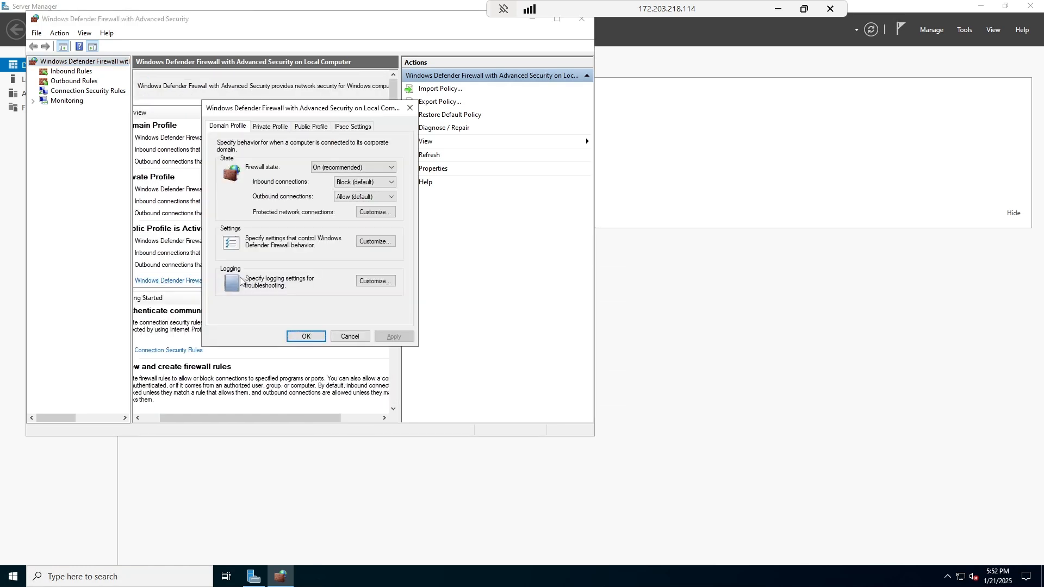
Set Firewall state to Off on the Domain, Private and Public profiles.
{"action": "left_click", "coordinate": [271, 129]}
{"action": "left_click", "coordinate": [229, 127]}
{"action": "left_click", "coordinate": [319, 168]}
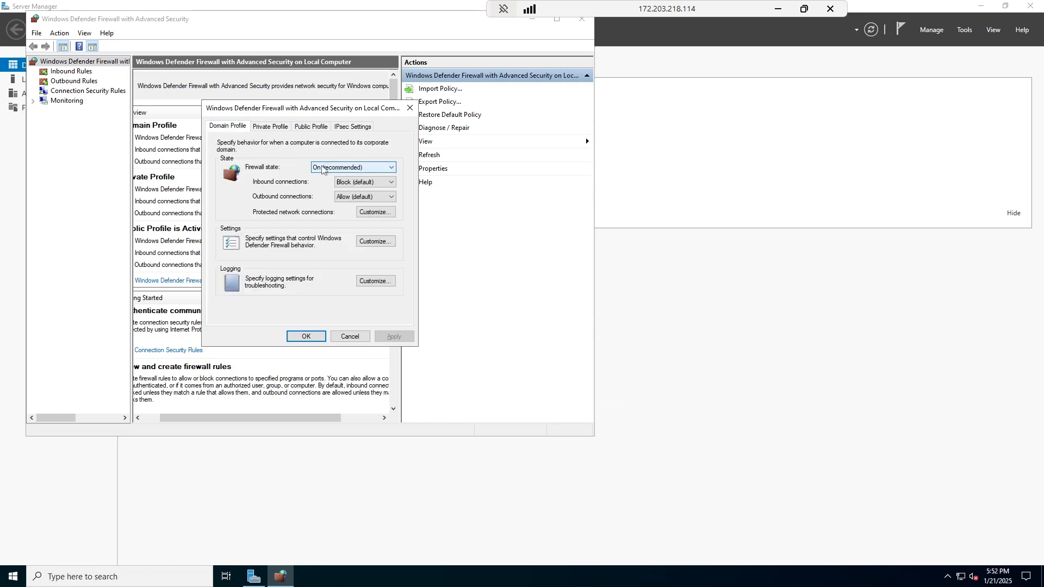
{"action": "left_click", "coordinate": [321, 184]}
{"action": "left_click", "coordinate": [270, 126]}
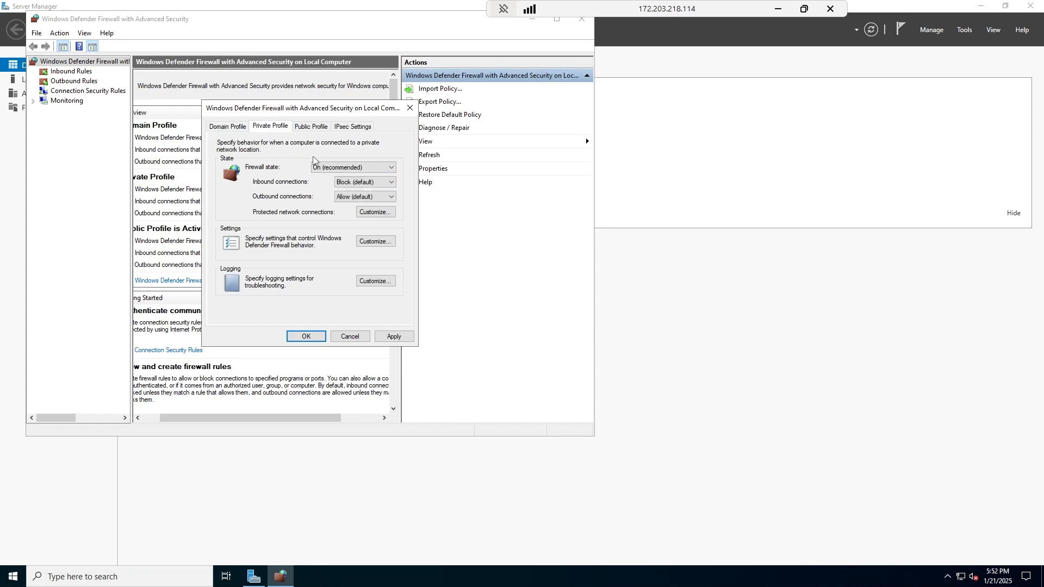
{"action": "left_click", "coordinate": [318, 167]}
{"action": "left_click", "coordinate": [320, 175]}
{"action": "left_click", "coordinate": [316, 168]}
{"action": "left_click", "coordinate": [320, 179]}
{"action": "left_click", "coordinate": [318, 169]}
{"action": "left_click", "coordinate": [320, 185]}
{"action": "left_click", "coordinate": [311, 126]}
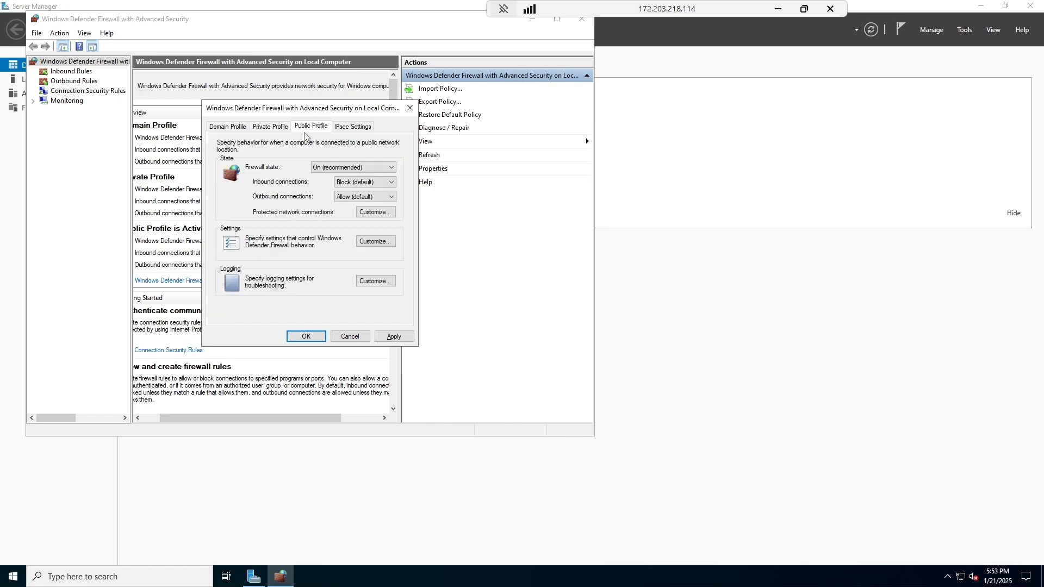
{"action": "left_click", "coordinate": [319, 167]}
{"action": "left_click", "coordinate": [323, 185]}
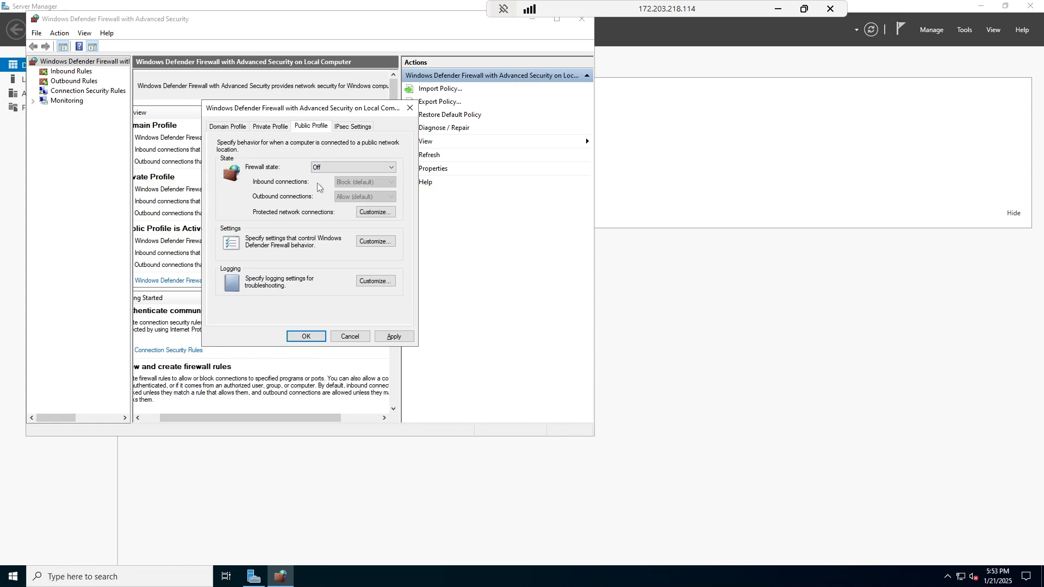
Verify all three profiles are off, then apply and close the firewall properties.
{"action": "left_click", "coordinate": [232, 129]}
{"action": "left_click", "coordinate": [258, 130]}
{"action": "left_click", "coordinate": [313, 128]}
{"action": "left_click", "coordinate": [338, 126]}
{"action": "left_click", "coordinate": [301, 131]}
{"action": "left_click", "coordinate": [270, 129]}
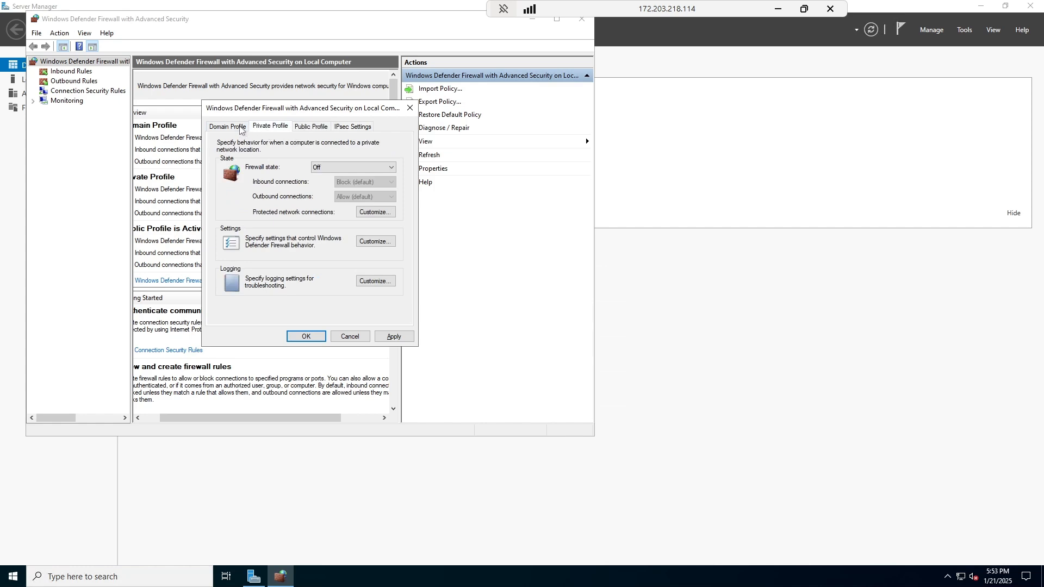
{"action": "left_click", "coordinate": [230, 128]}
{"action": "left_click", "coordinate": [267, 129]}
{"action": "left_click", "coordinate": [314, 129]}
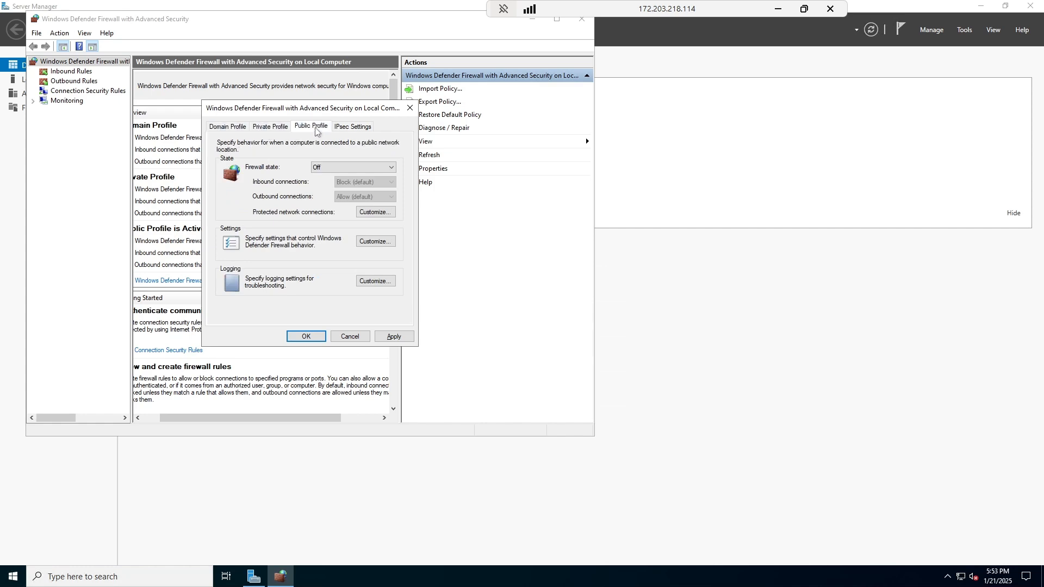
{"action": "left_click", "coordinate": [392, 336]}
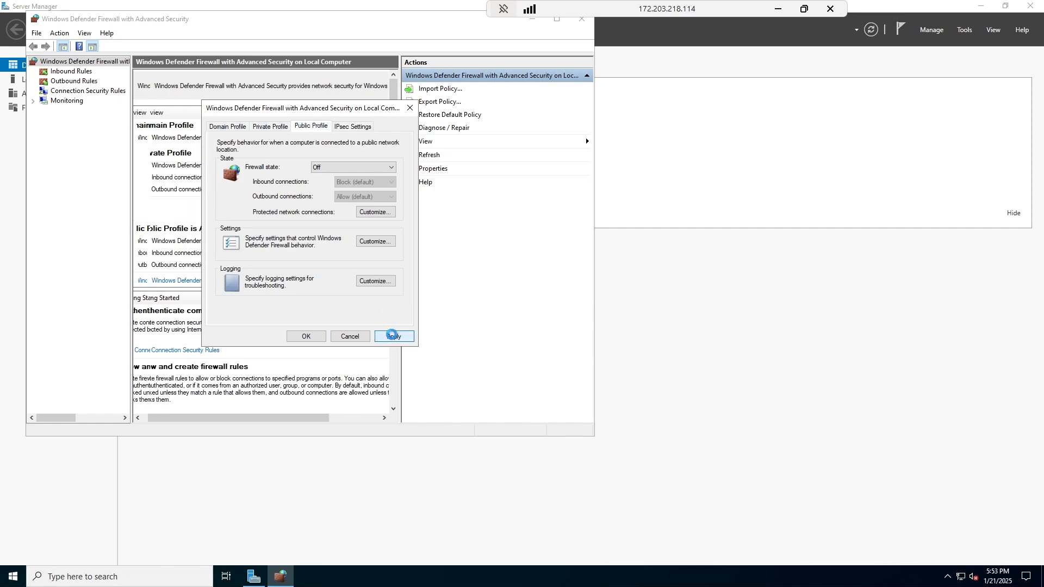
{"action": "left_click", "coordinate": [306, 336]}
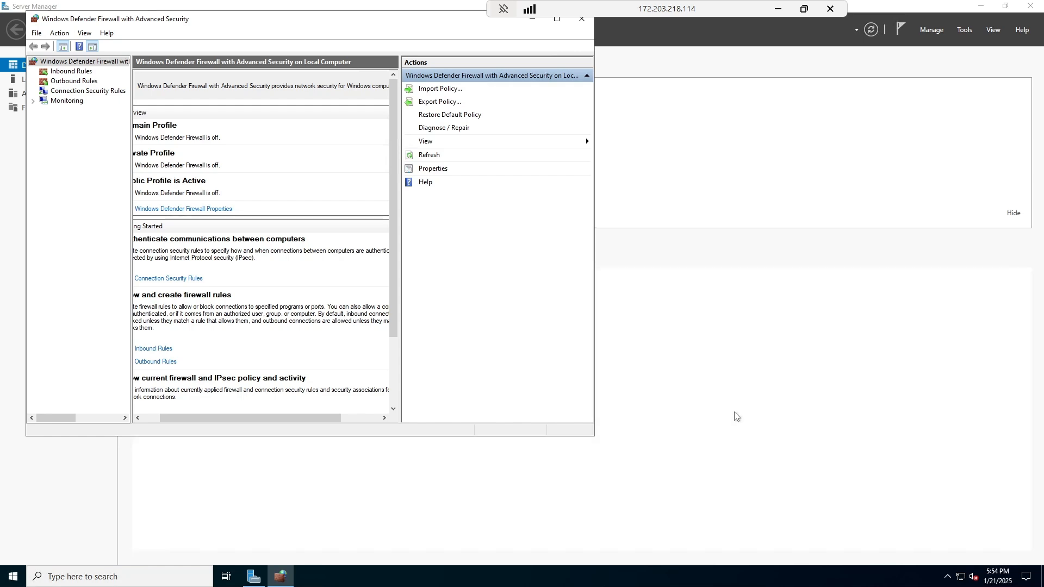
{"action": "left_click", "coordinate": [622, 388]}
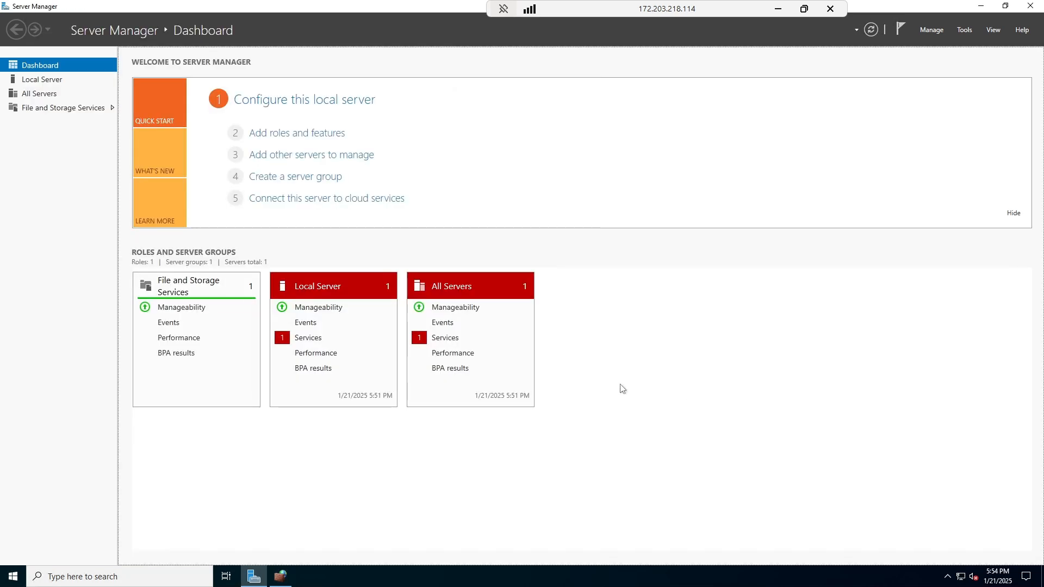
Browse to Client-1's network interface DNS servers and choose Custom.
{"action": "left_click", "coordinate": [779, 10]}
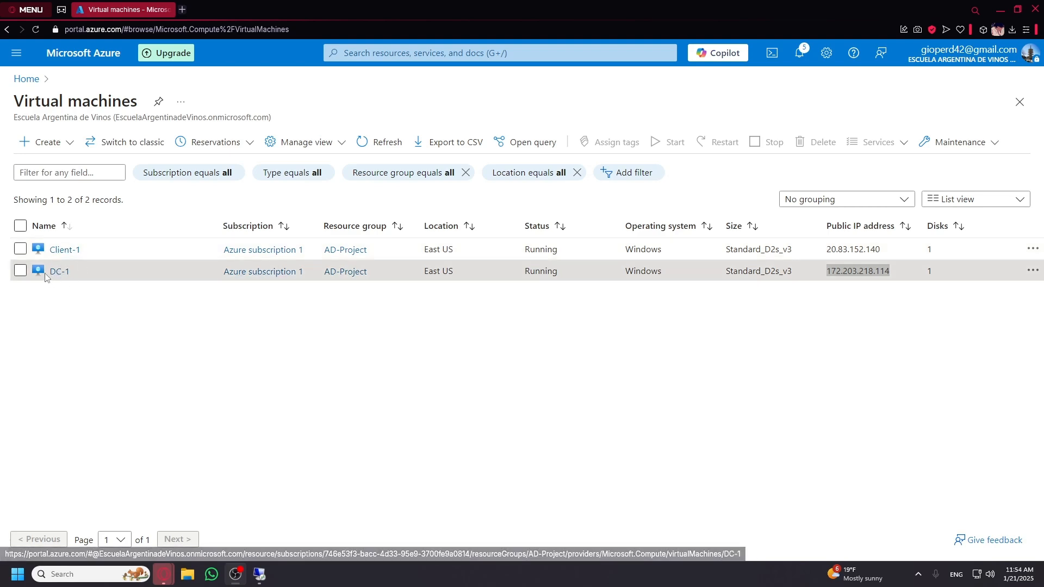
{"action": "left_click", "coordinate": [64, 251]}
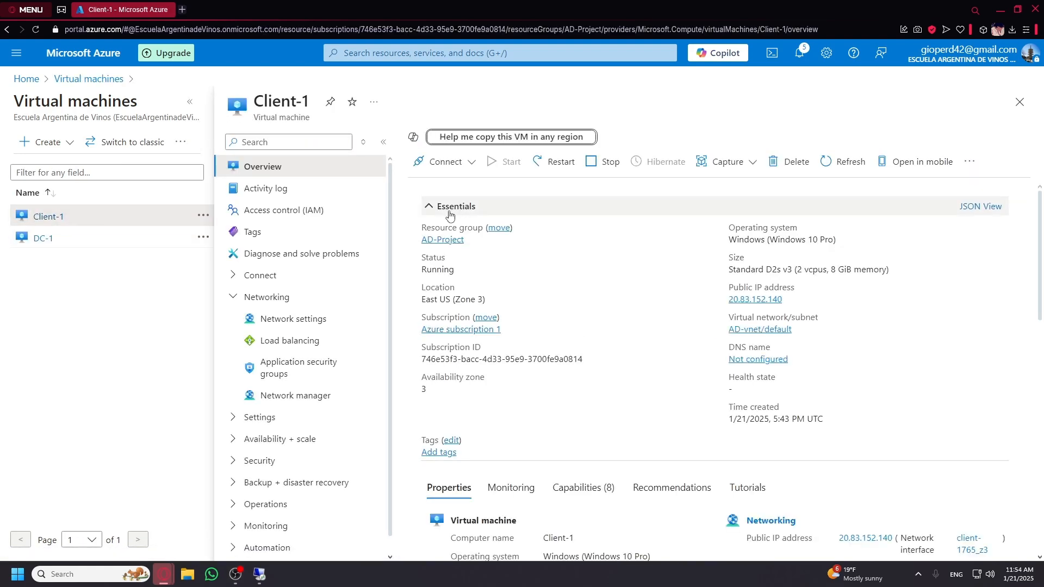
{"action": "left_click", "coordinate": [305, 325]}
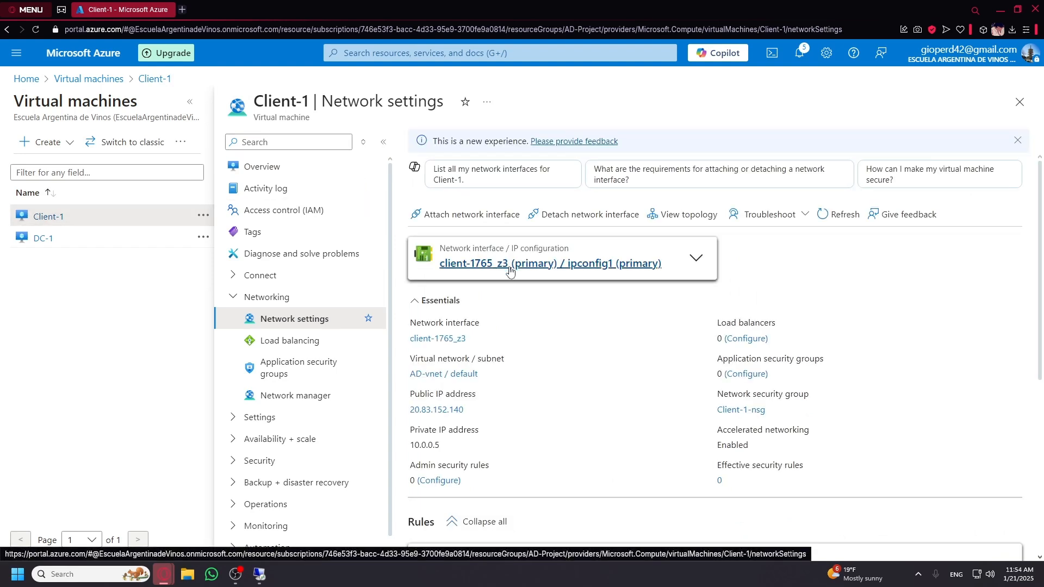
{"action": "left_click", "coordinate": [512, 269]}
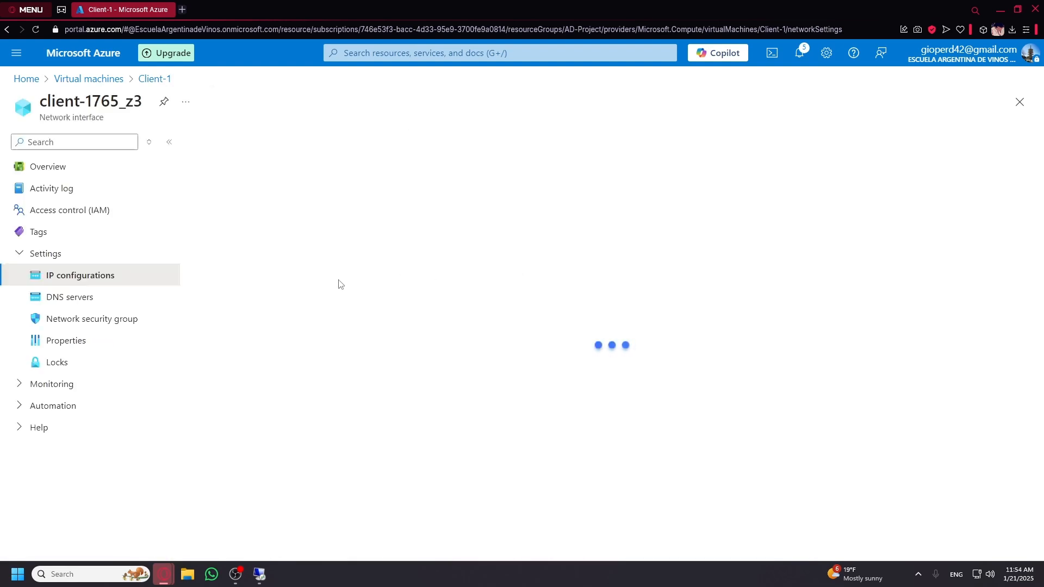
{"action": "left_click", "coordinate": [50, 302]}
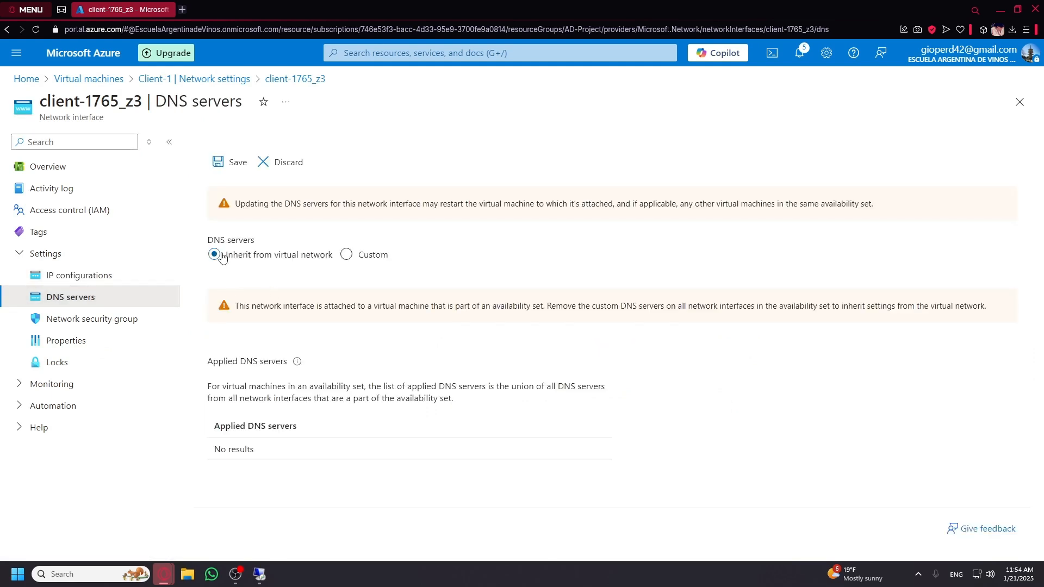
{"action": "left_click", "coordinate": [346, 255]}
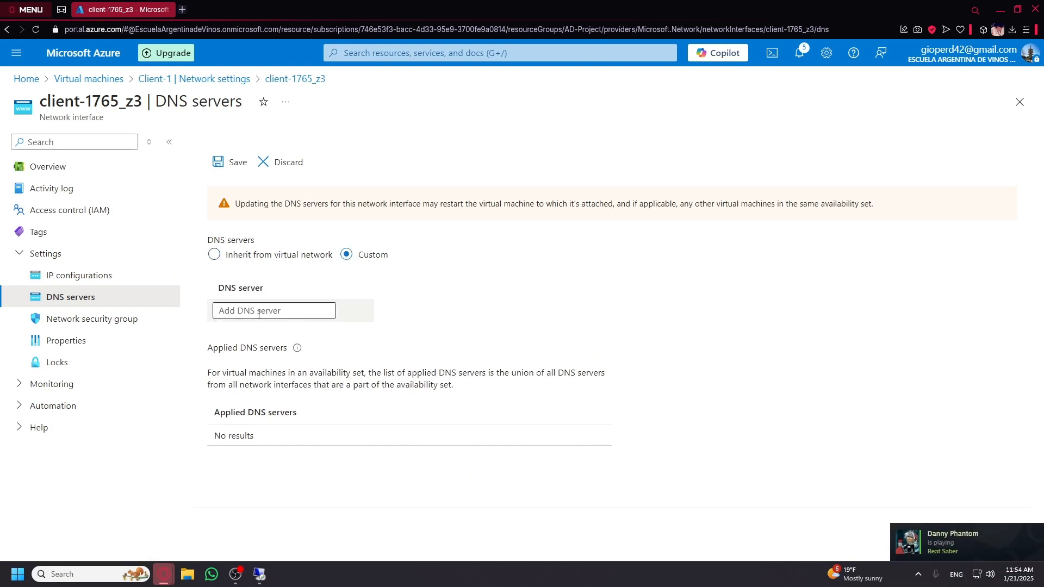
Open DC-1's overview and copy its private IP address 10.0.0.4.
{"action": "left_click", "coordinate": [58, 79]}
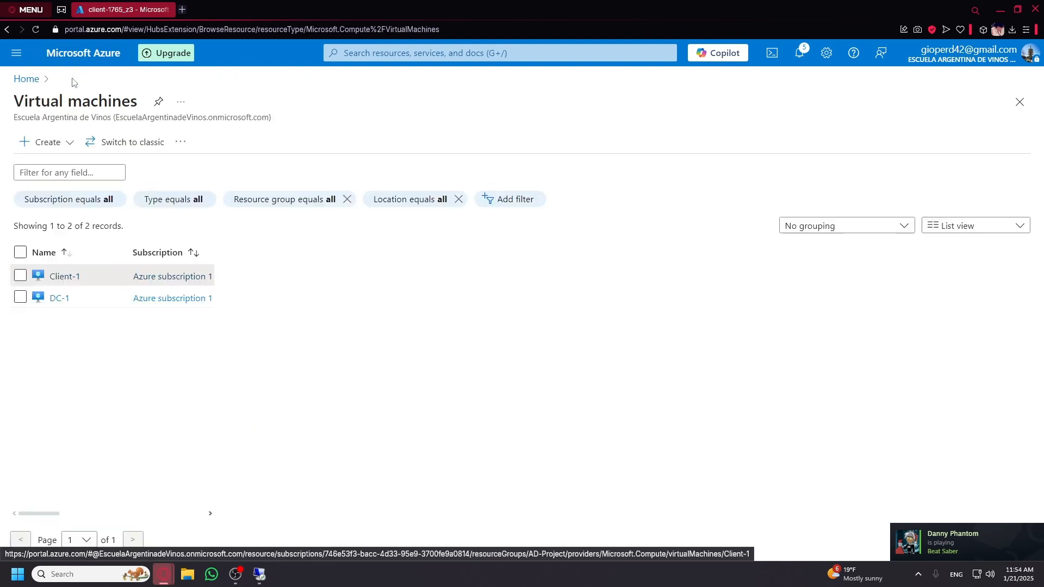
{"action": "left_click", "coordinate": [59, 272]}
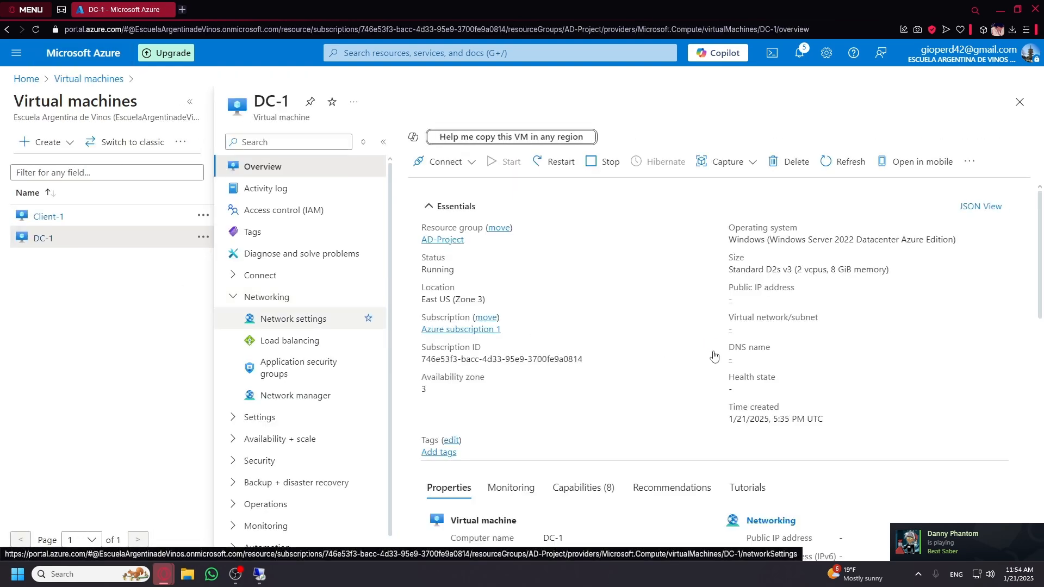
{"action": "scroll", "coordinate": [768, 370], "scroll_direction": "down", "scroll_amount": 3}
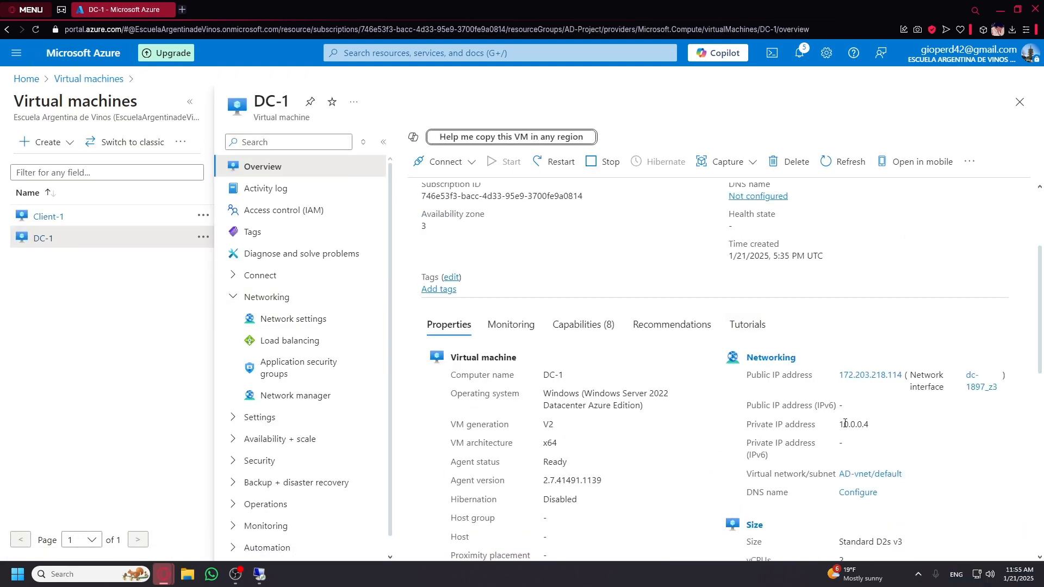
{"action": "left_click_drag", "start_coordinate": [839, 424], "coordinate": [870, 424]}
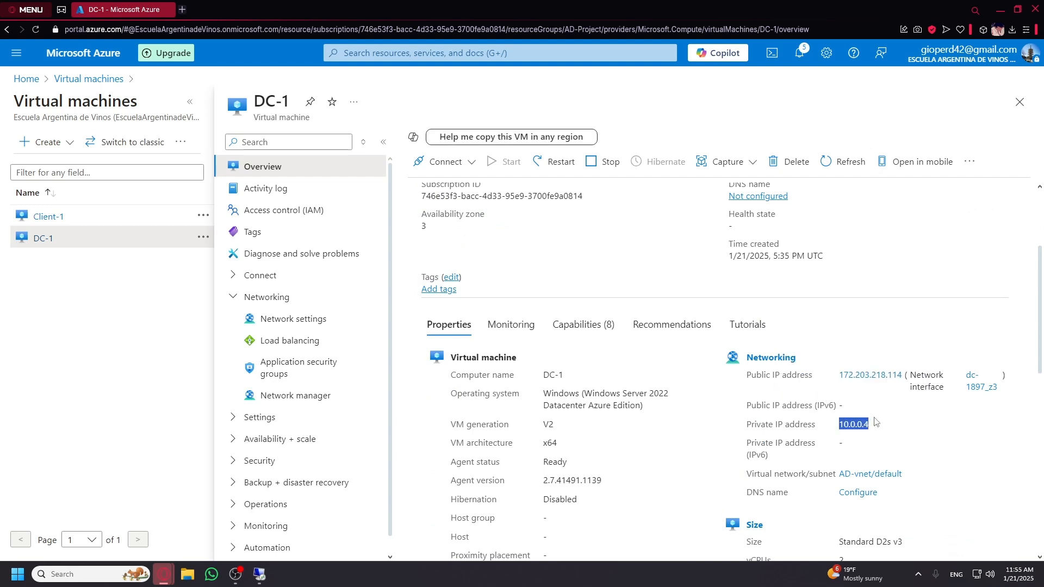
{"action": "left_click", "coordinate": [79, 267]}
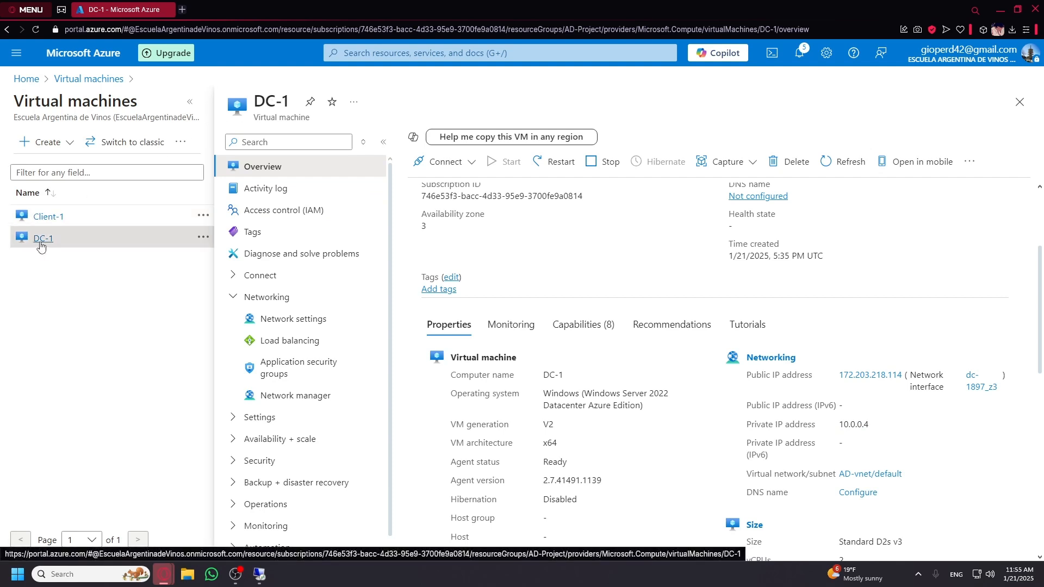
Set a custom DNS server of 10.0.0.4 on the client-1765_z3 interface and save.
{"action": "left_click", "coordinate": [53, 217]}
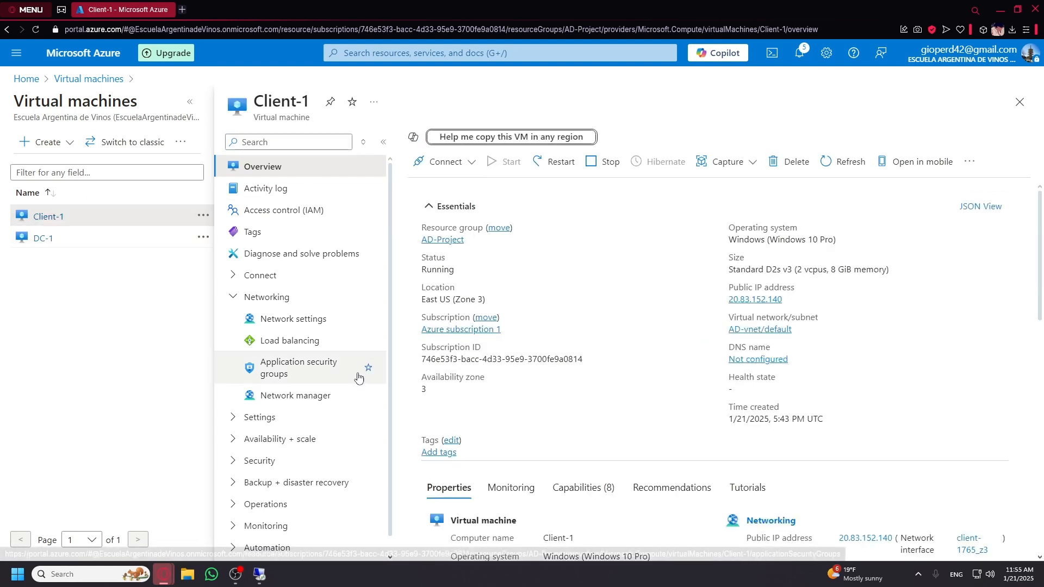
{"action": "left_click", "coordinate": [307, 318]}
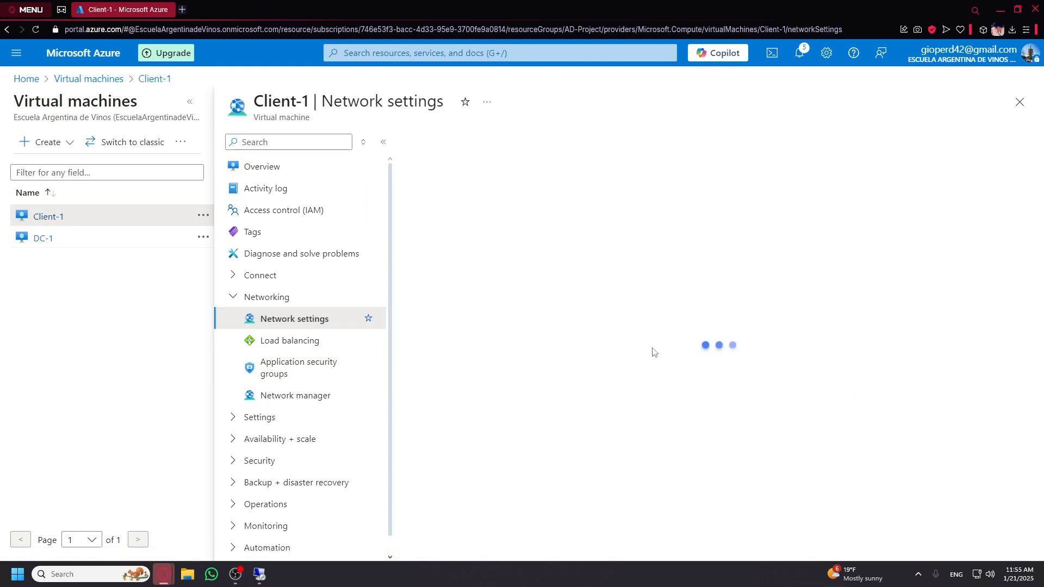
{"action": "left_click", "coordinate": [482, 280]}
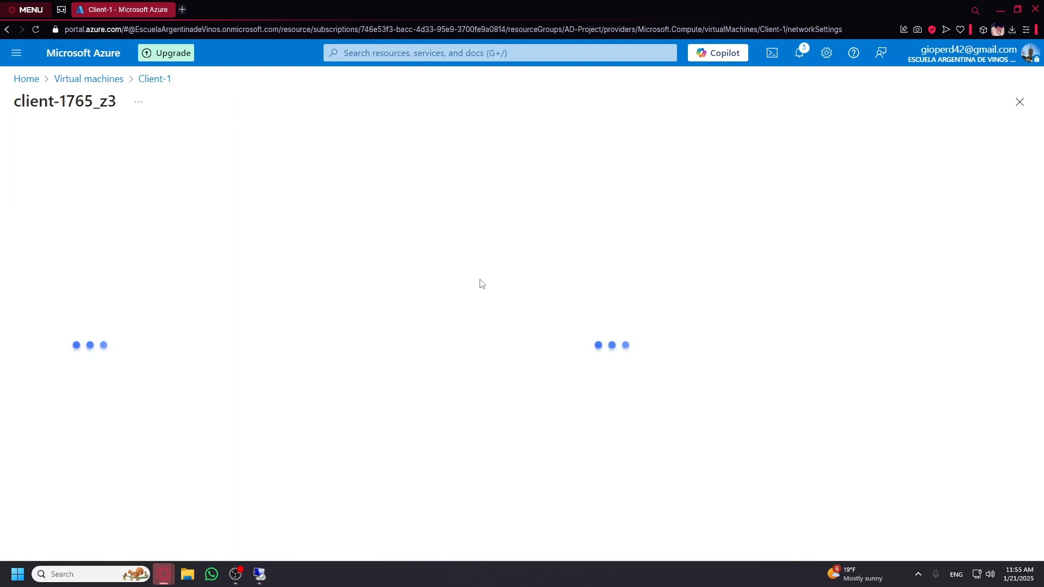
{"action": "left_click", "coordinate": [76, 297]}
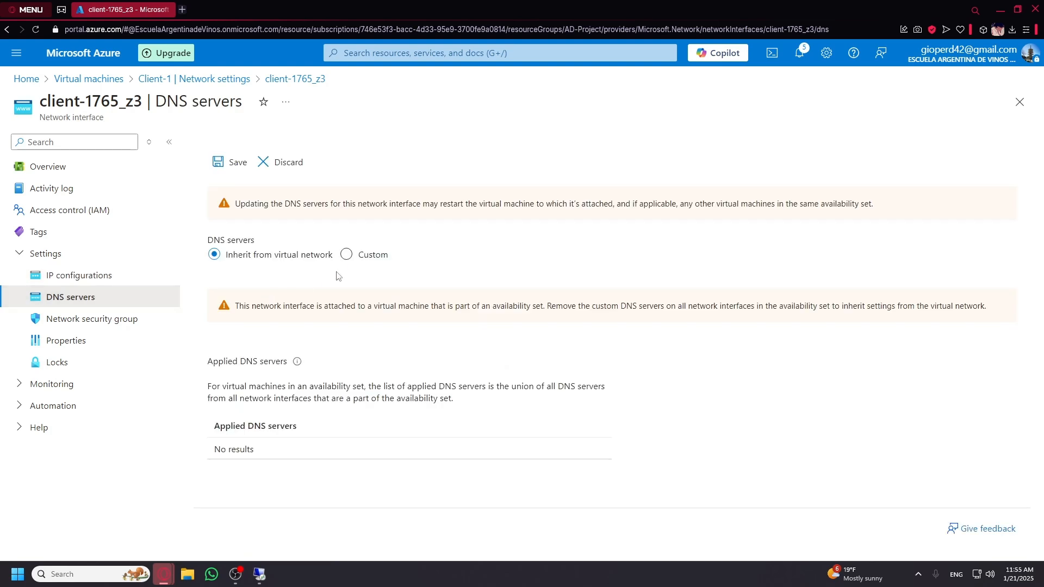
{"action": "left_click", "coordinate": [346, 255]}
{"action": "left_click", "coordinate": [277, 312]}
{"action": "type", "text": "10.0.0.4"}
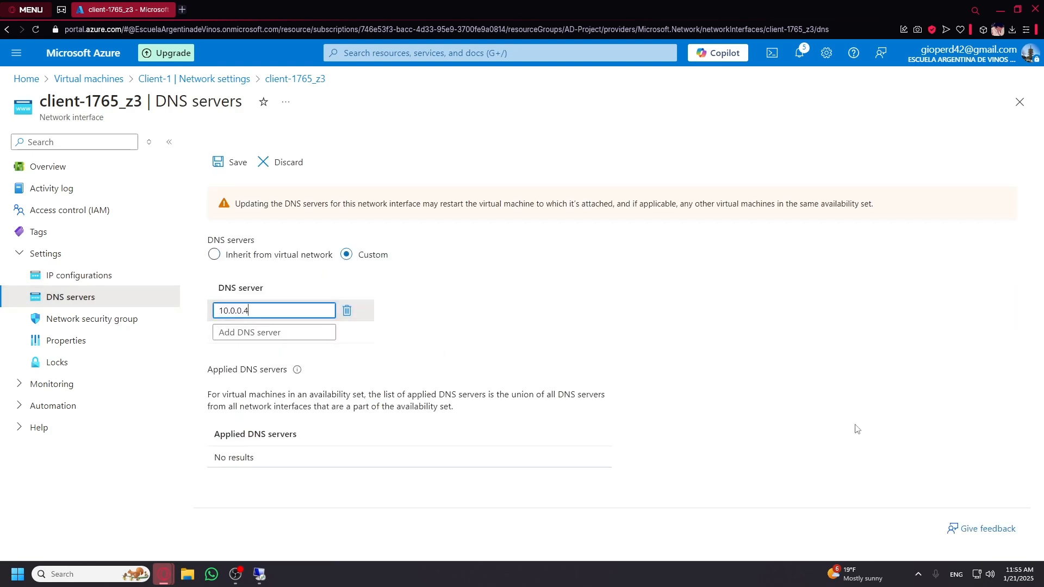
{"action": "left_click", "coordinate": [238, 162]}
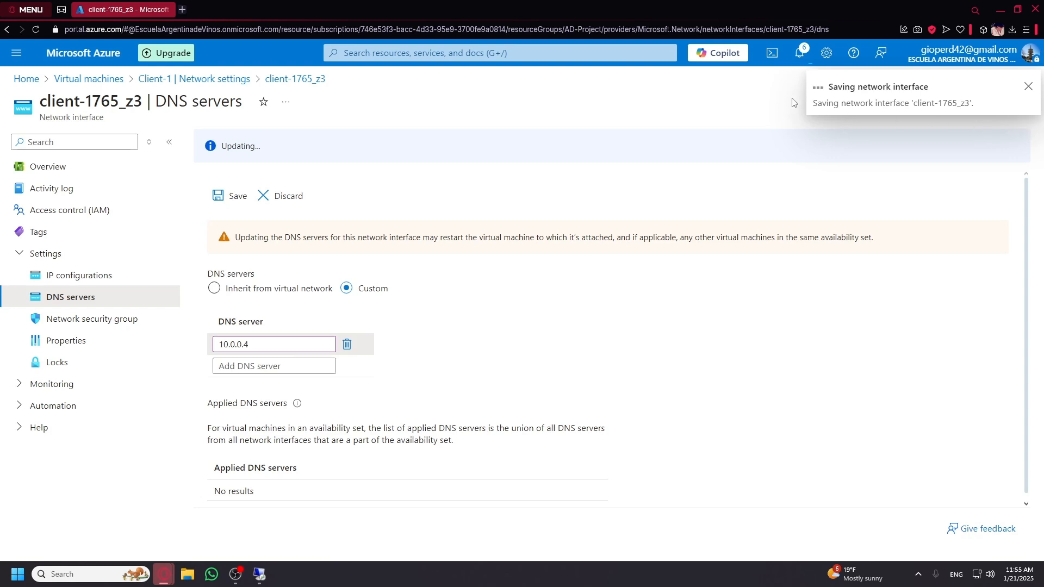
Close the network blades and select Client-1 in the virtual machines list.
{"action": "left_click", "coordinate": [1026, 89]}
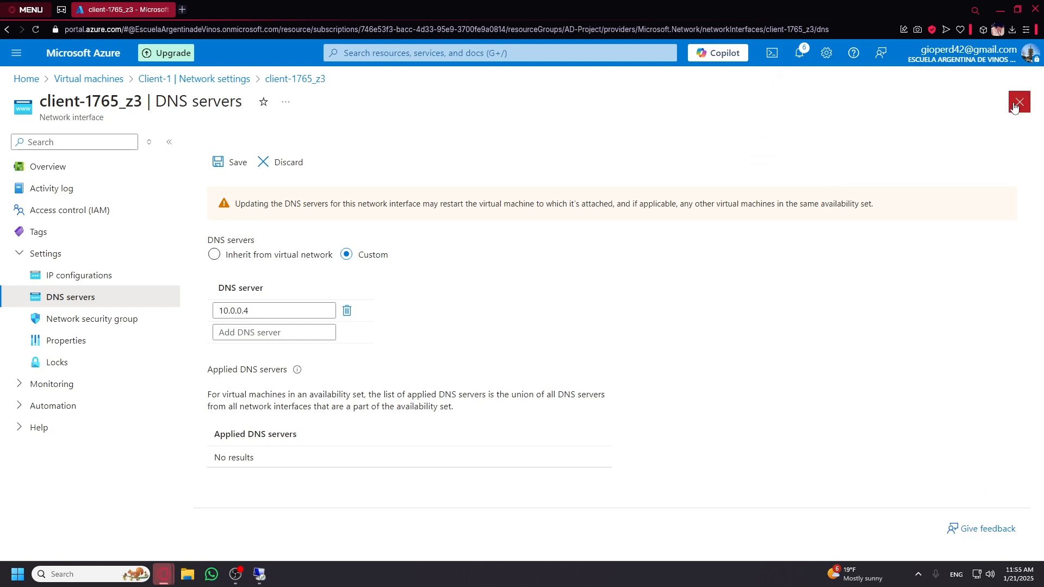
{"action": "left_click", "coordinate": [1020, 101]}
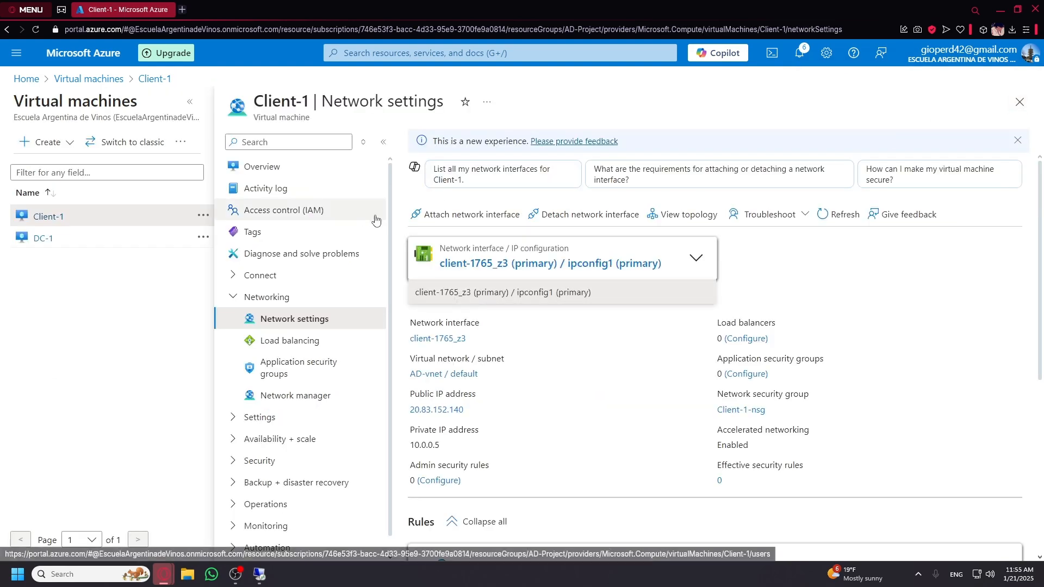
{"action": "left_click", "coordinate": [1020, 101]}
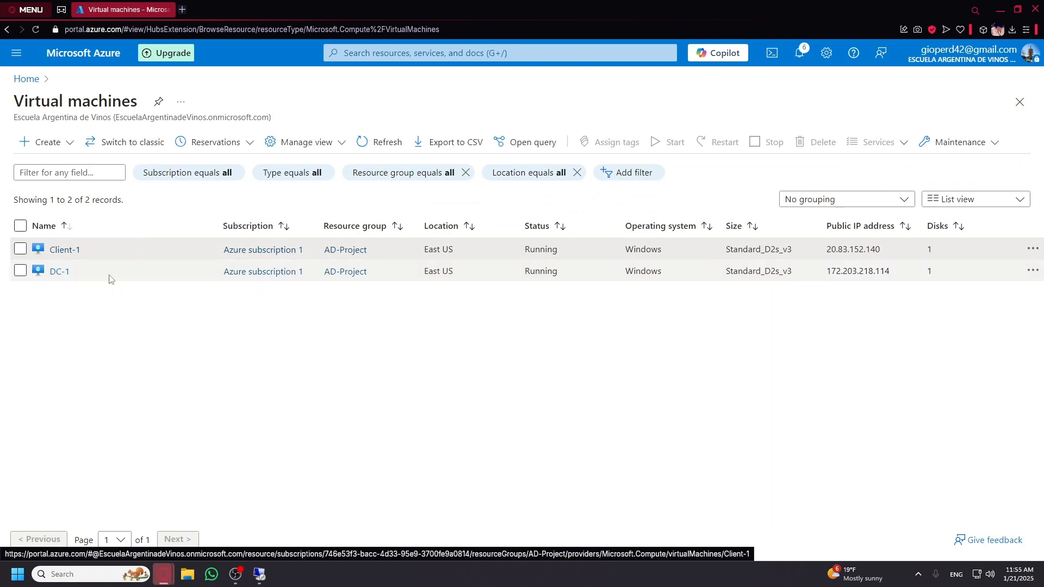
{"action": "left_click", "coordinate": [21, 249]}
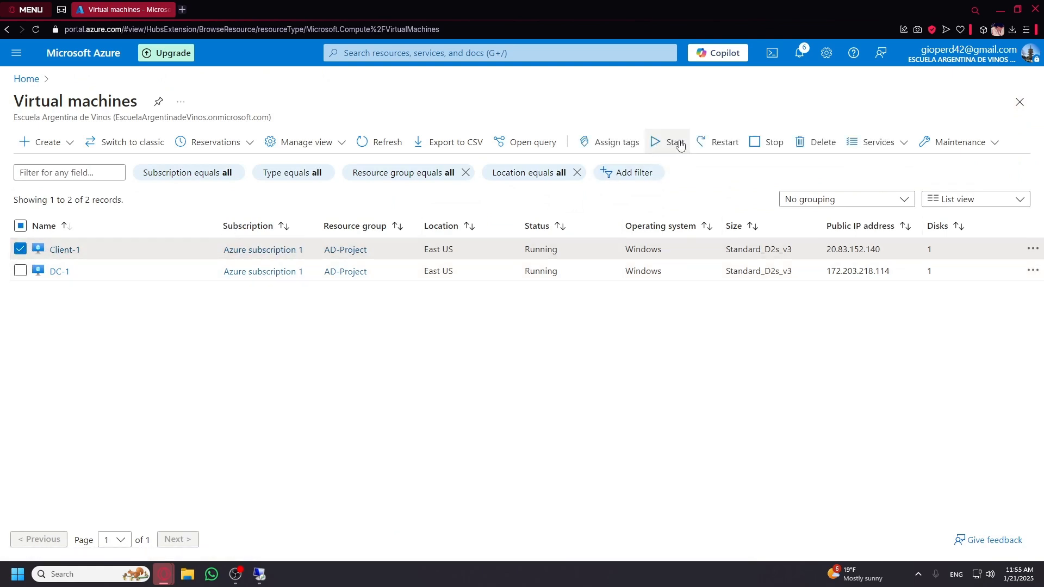
Restart Client-1 and refresh until both Client-1 and DC-1 show Running.
{"action": "left_click", "coordinate": [714, 145]}
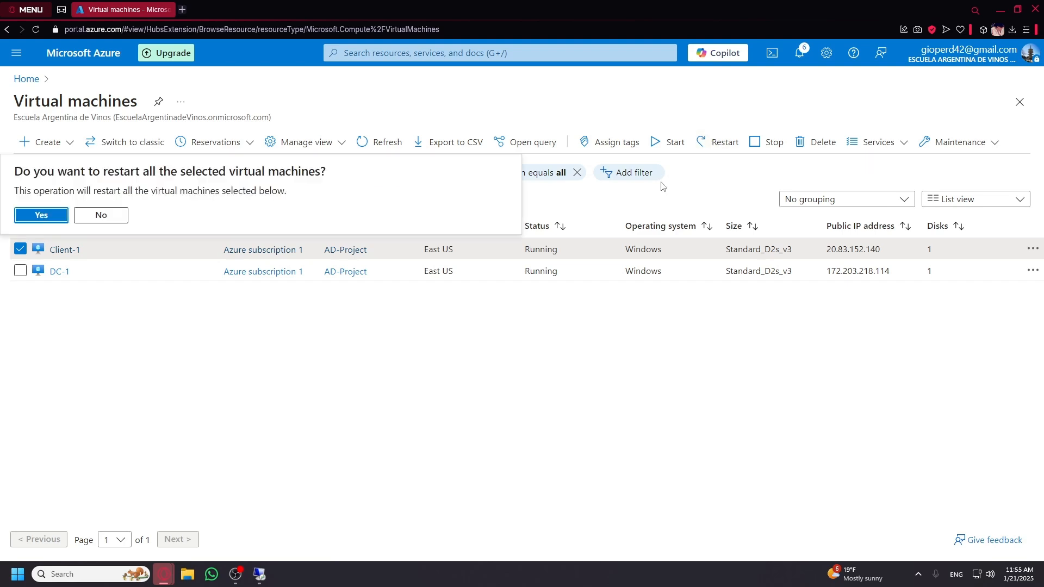
{"action": "left_click", "coordinate": [41, 215]}
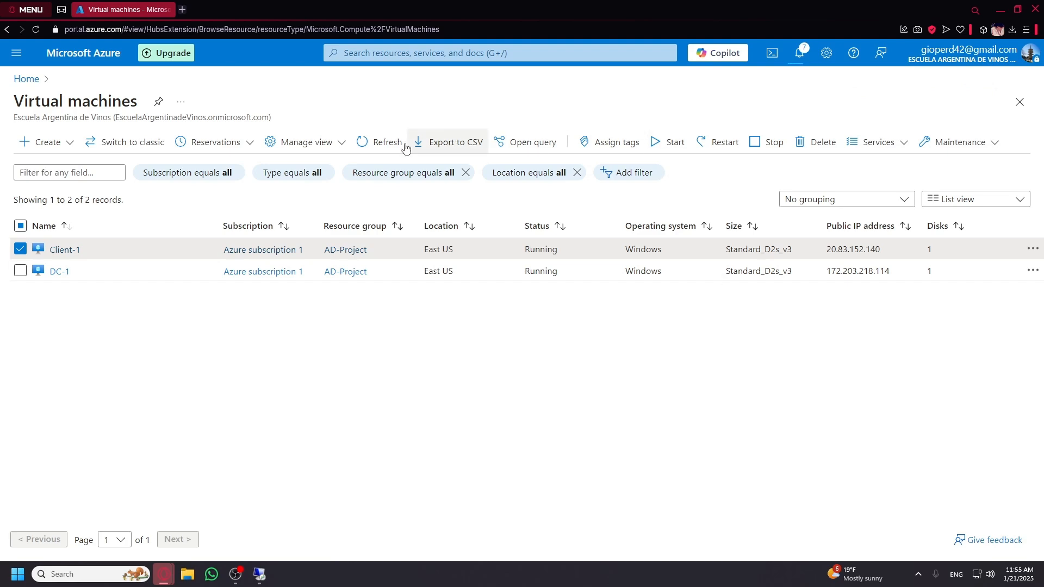
{"action": "left_click", "coordinate": [383, 147]}
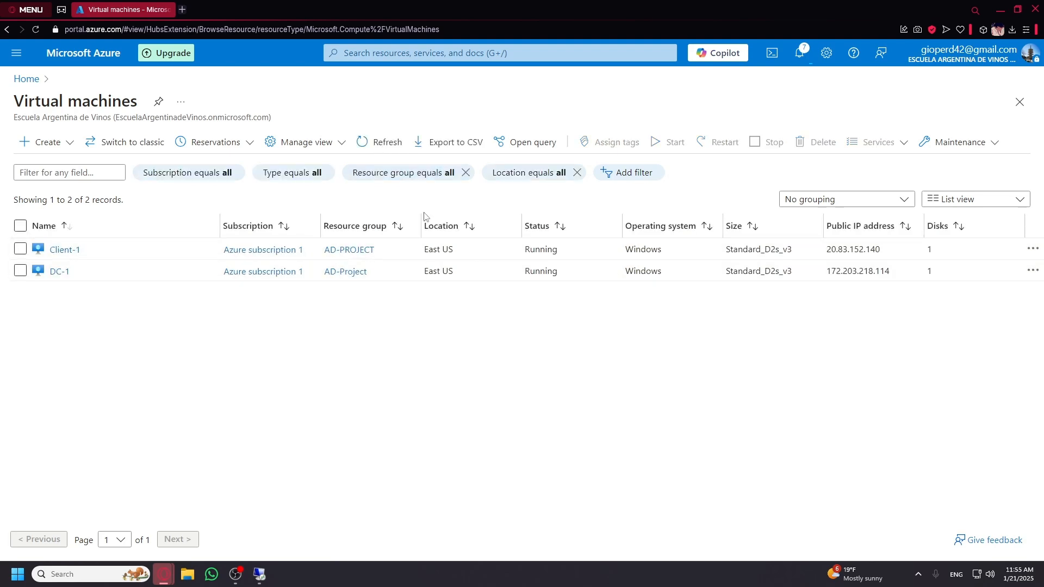
{"action": "left_click", "coordinate": [379, 147]}
{"action": "left_click", "coordinate": [799, 53]}
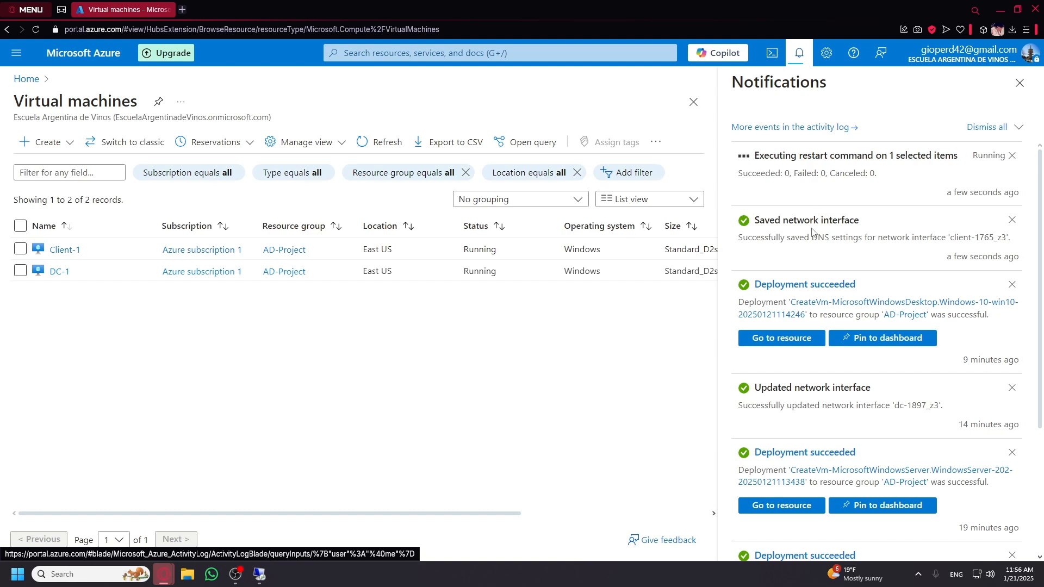
{"action": "scroll", "coordinate": [831, 363], "scroll_direction": "down", "scroll_amount": 3}
{"action": "scroll", "coordinate": [857, 187], "scroll_direction": "up", "scroll_amount": 3}
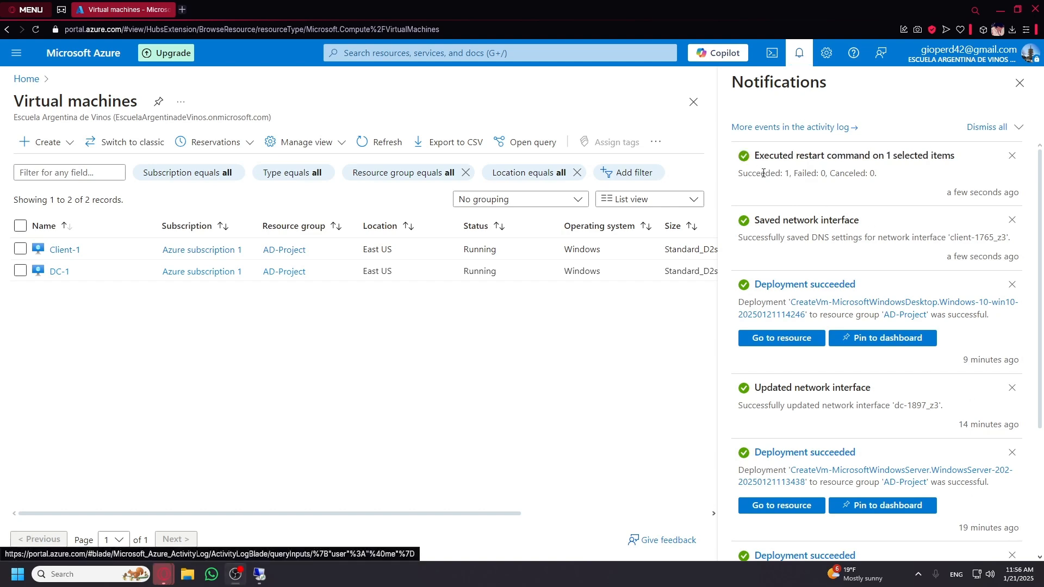
{"action": "left_click", "coordinate": [381, 143]}
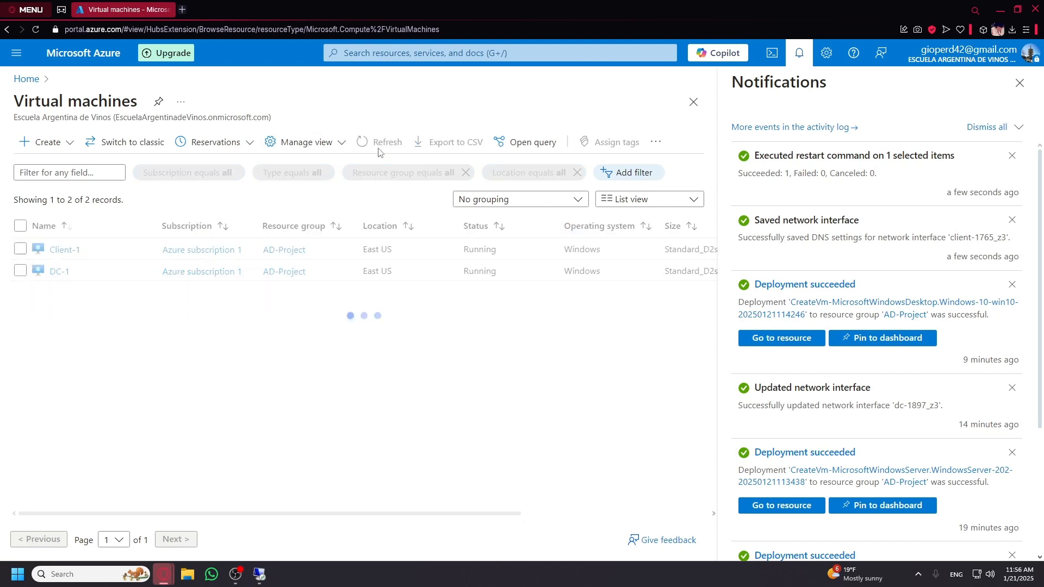
{"action": "left_click", "coordinate": [1019, 83]}
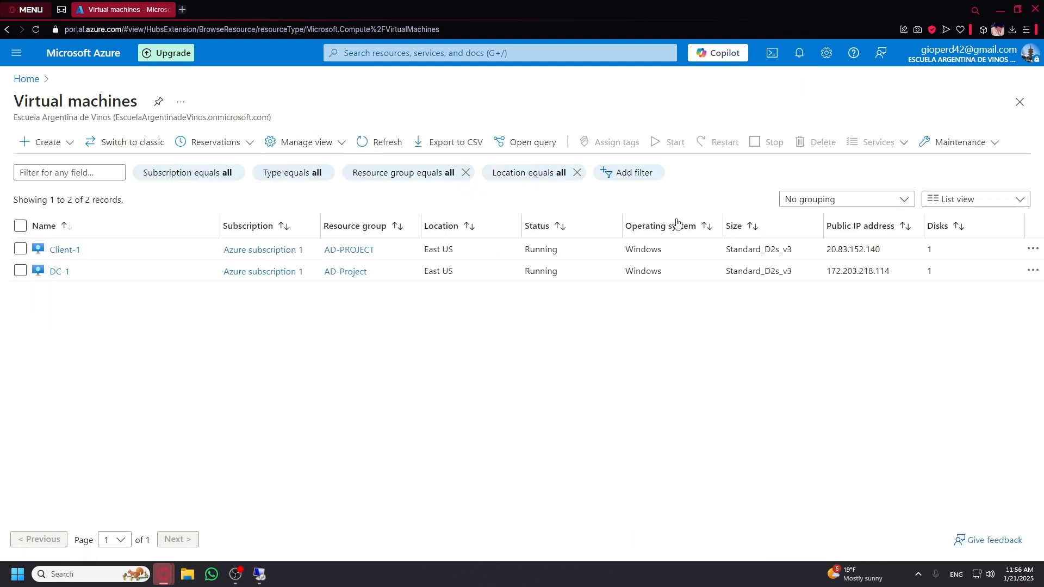
{"action": "left_click", "coordinate": [82, 575]}
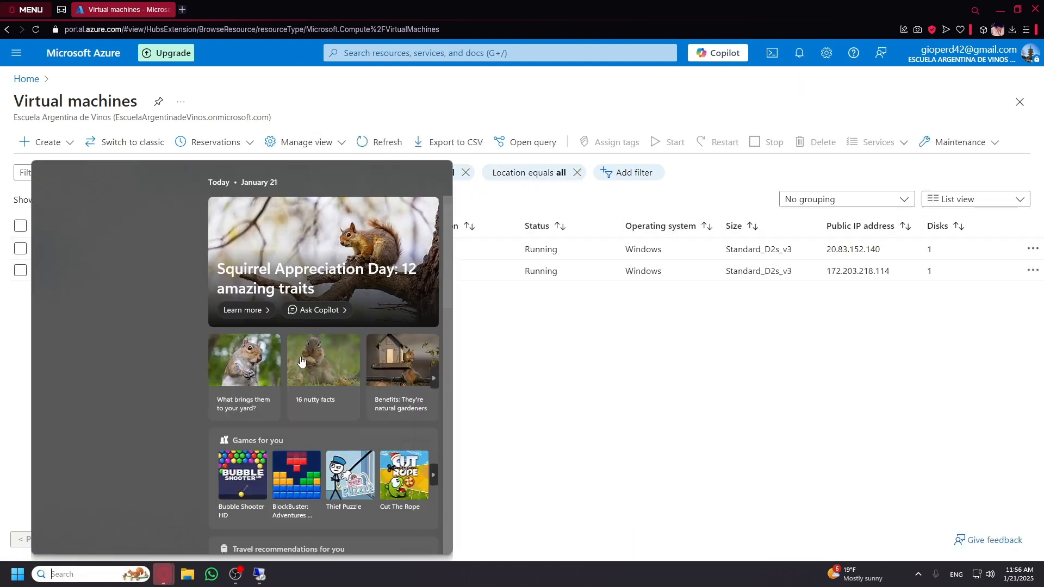
Replace the old address with Client-1's public IP 20.83.152.140 in Remote Desktop Connection and connect.
{"action": "left_click", "coordinate": [109, 227]}
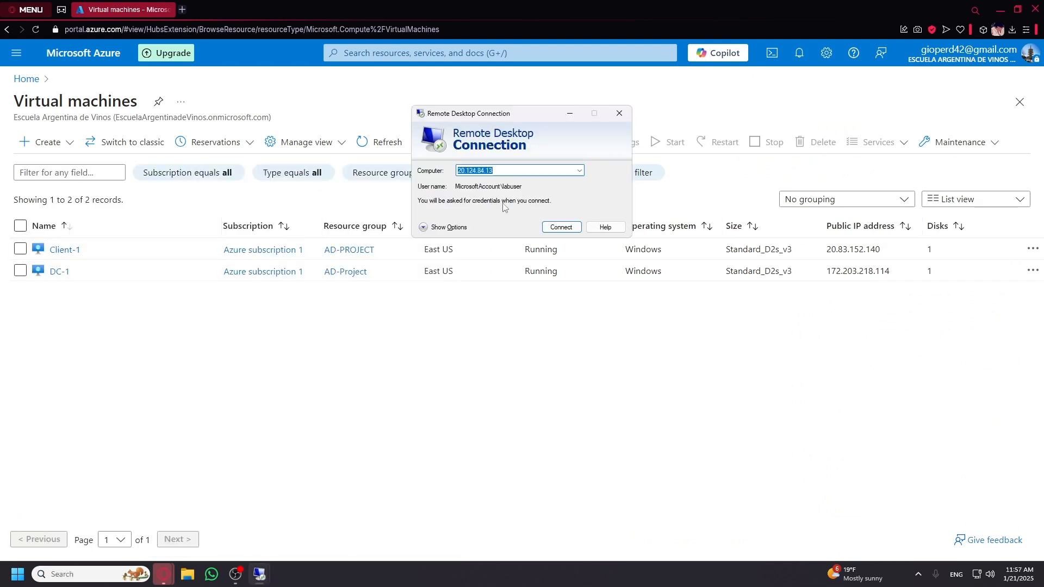
{"action": "left_click_drag", "start_coordinate": [828, 249], "coordinate": [888, 253]}
{"action": "key", "text": "ctrl+c"}
{"action": "left_click", "coordinate": [864, 229]}
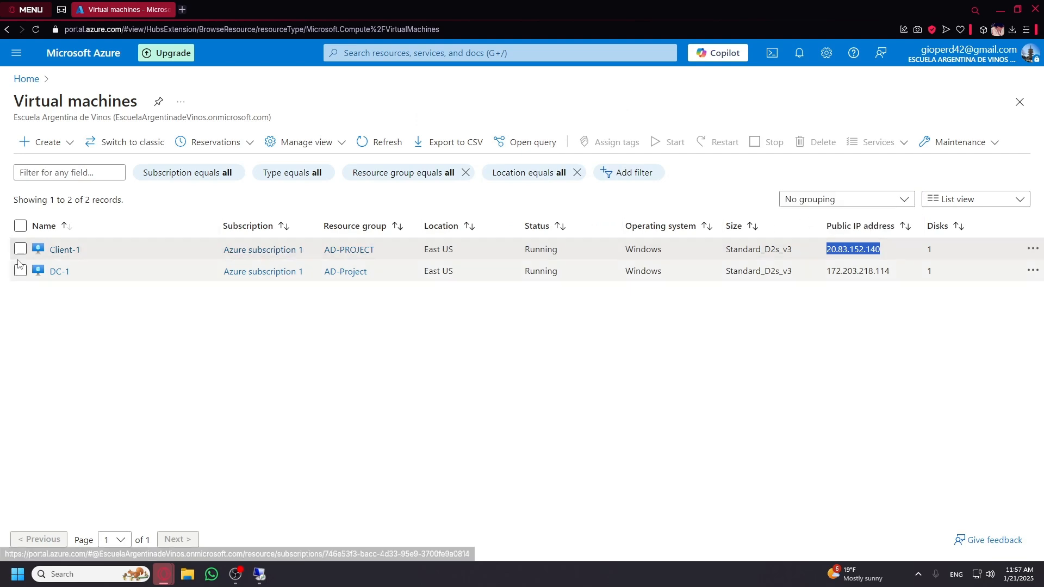
{"action": "mouse_move", "coordinate": [263, 578]}
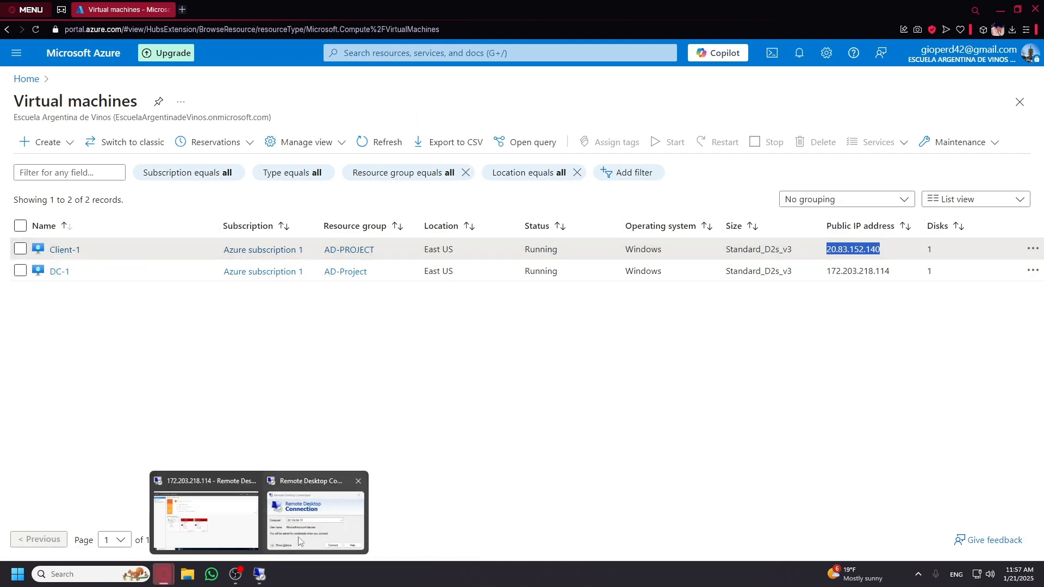
{"action": "left_click", "coordinate": [301, 533]}
{"action": "left_click", "coordinate": [520, 172]}
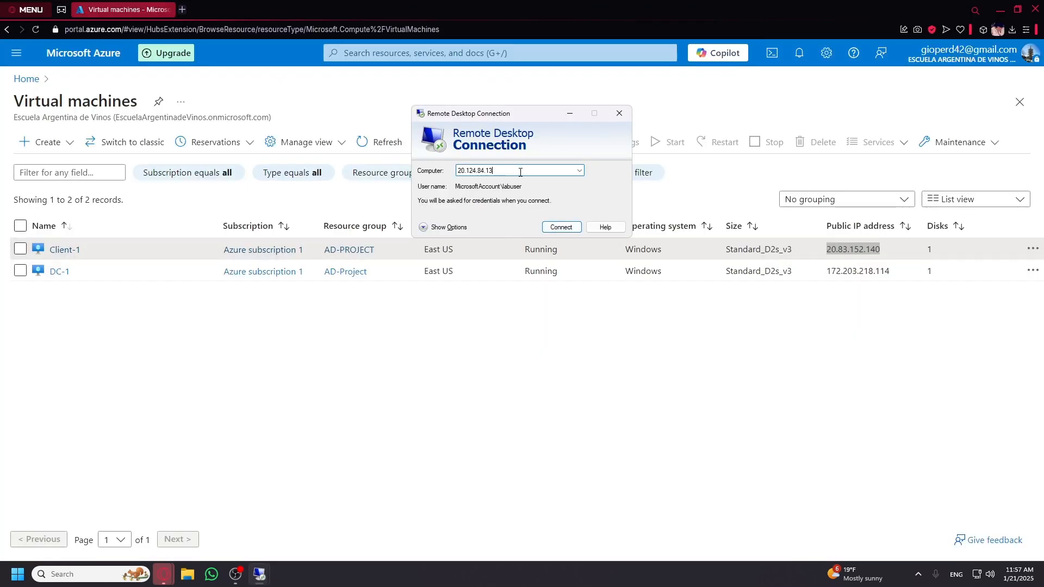
{"action": "right_click", "coordinate": [520, 172]}
{"action": "left_click", "coordinate": [512, 172]}
{"action": "double_click", "coordinate": [509, 173]}
{"action": "right_click", "coordinate": [509, 173]}
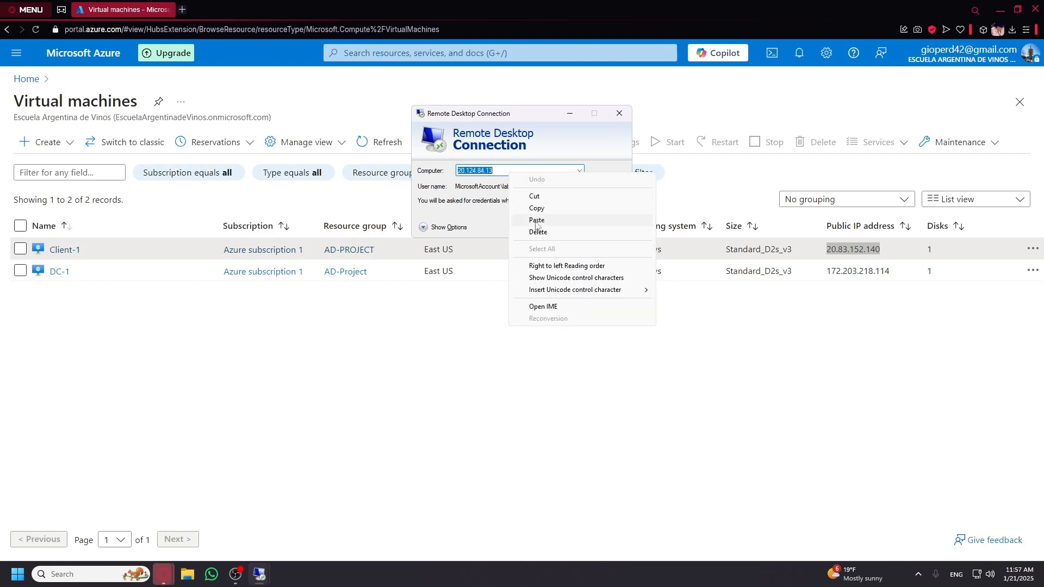
{"action": "left_click", "coordinate": [537, 221]}
{"action": "left_click", "coordinate": [561, 227]}
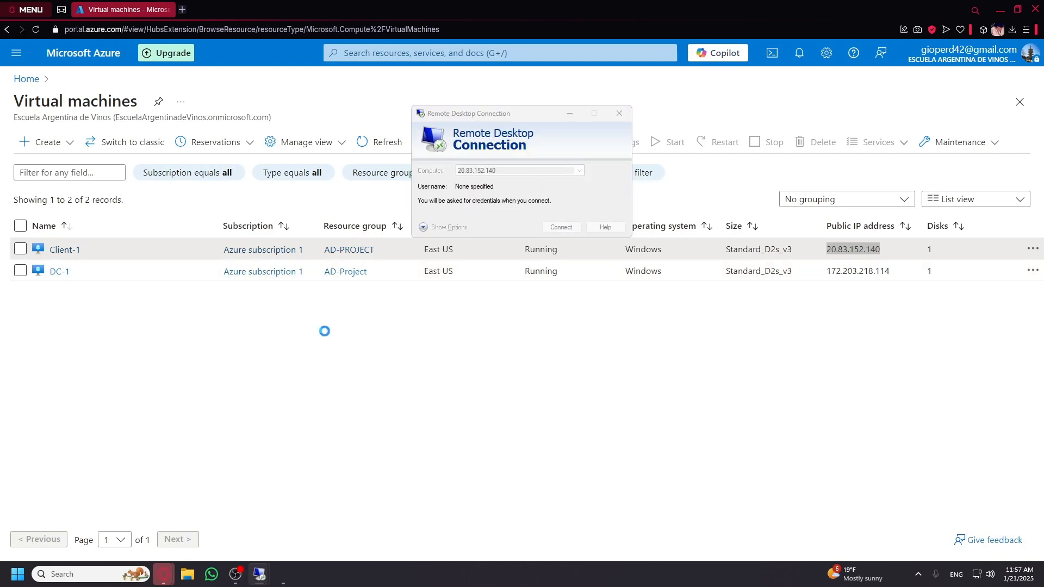
Sign in with a different account as labuser with its password, and accept the certificate warning.
{"action": "left_click", "coordinate": [457, 274]}
{"action": "left_click", "coordinate": [489, 335]}
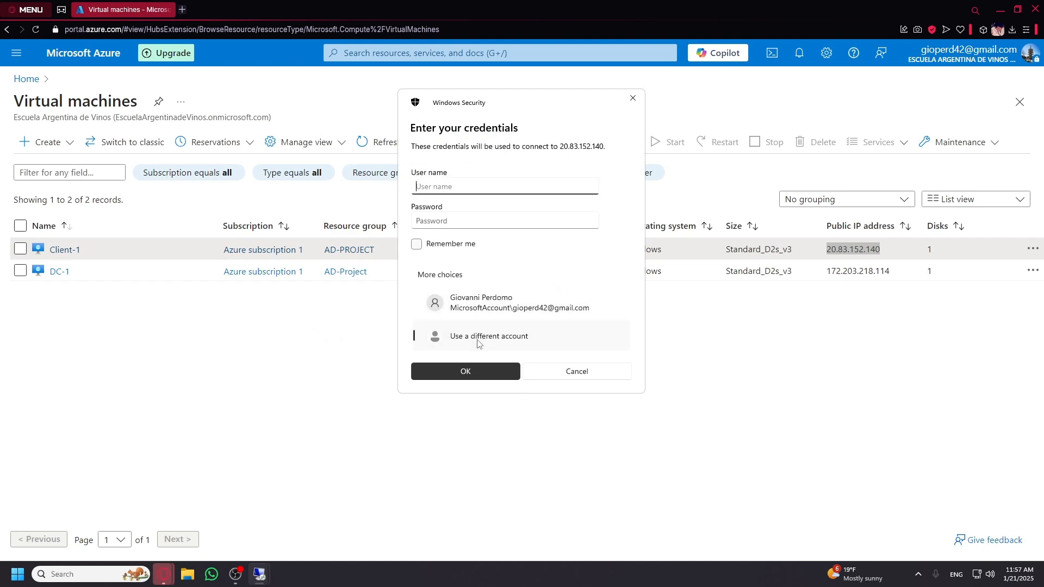
{"action": "type", "text": "labusre"}
{"action": "key", "text": "BackSpace"}
{"action": "key", "text": "BackSpace"}
{"action": "type", "text": "er"}
{"action": "key", "text": "Tab"}
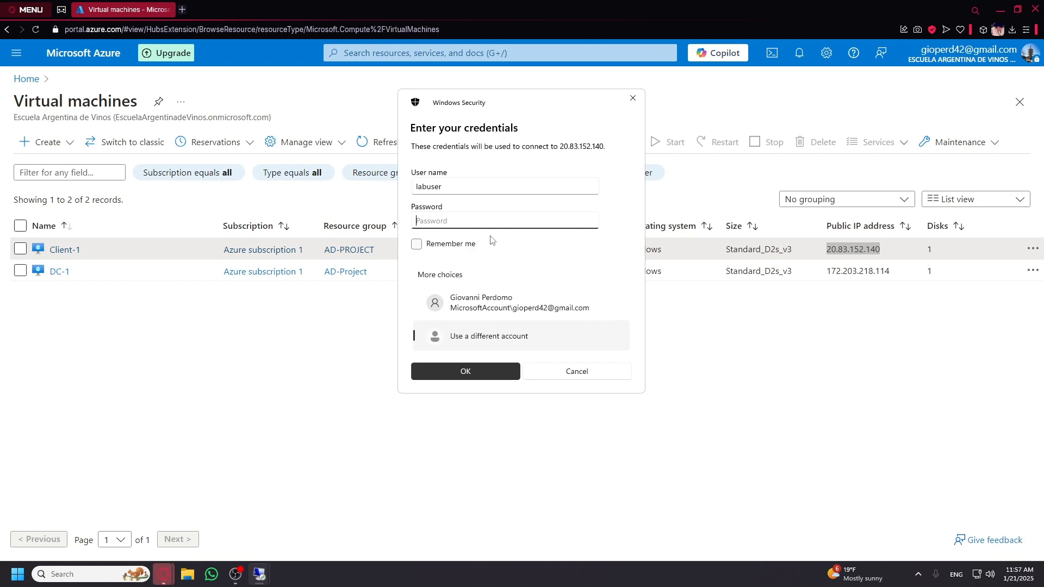
{"action": "type", "text": "************"}
{"action": "left_click", "coordinate": [460, 370]}
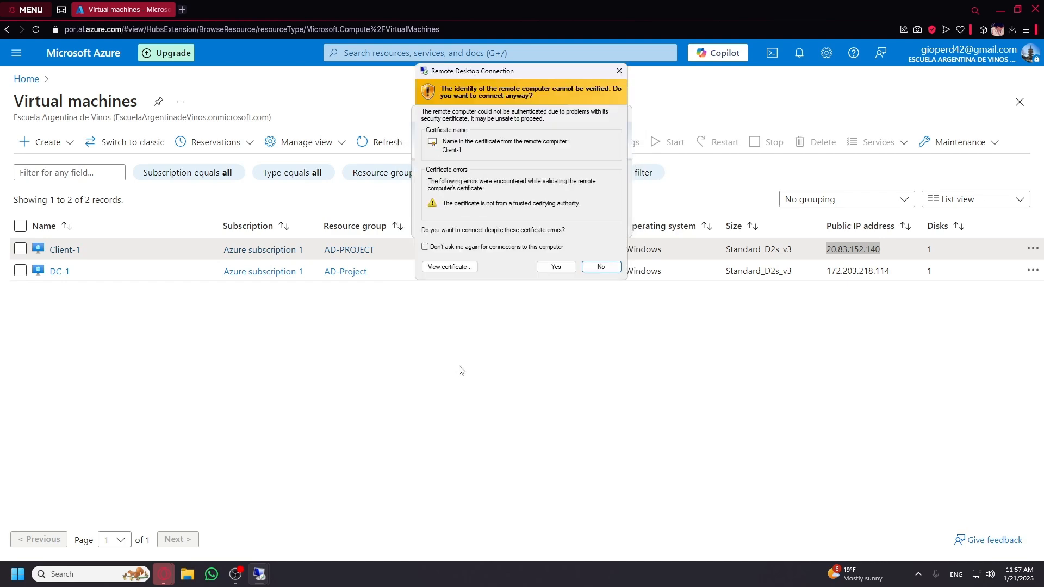
{"action": "left_click", "coordinate": [555, 267]}
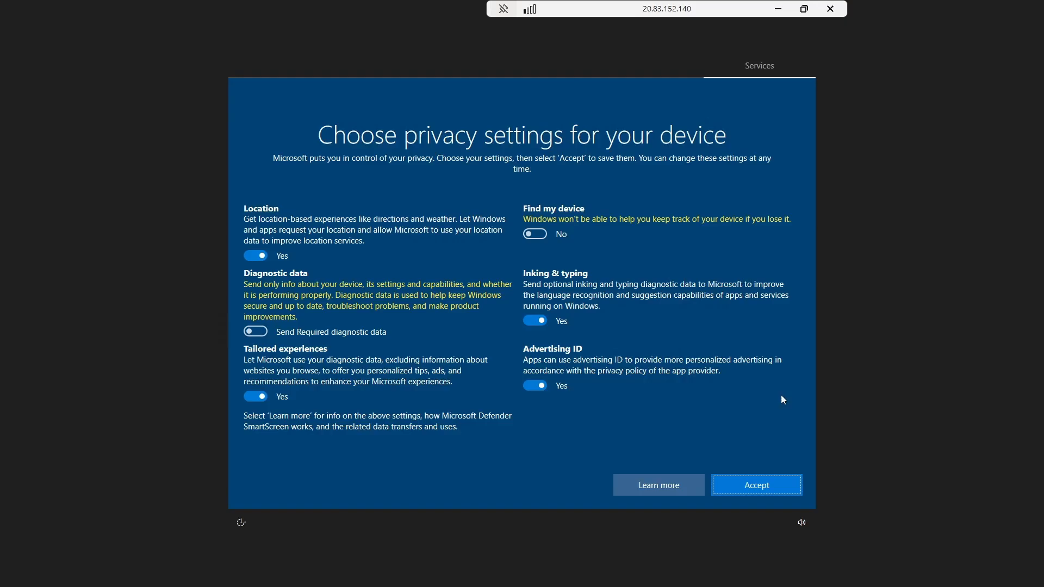
Turn off advertising ID, inking & typing, location and tailored experiences, then keep the PC undiscoverable.
{"action": "left_click", "coordinate": [535, 386]}
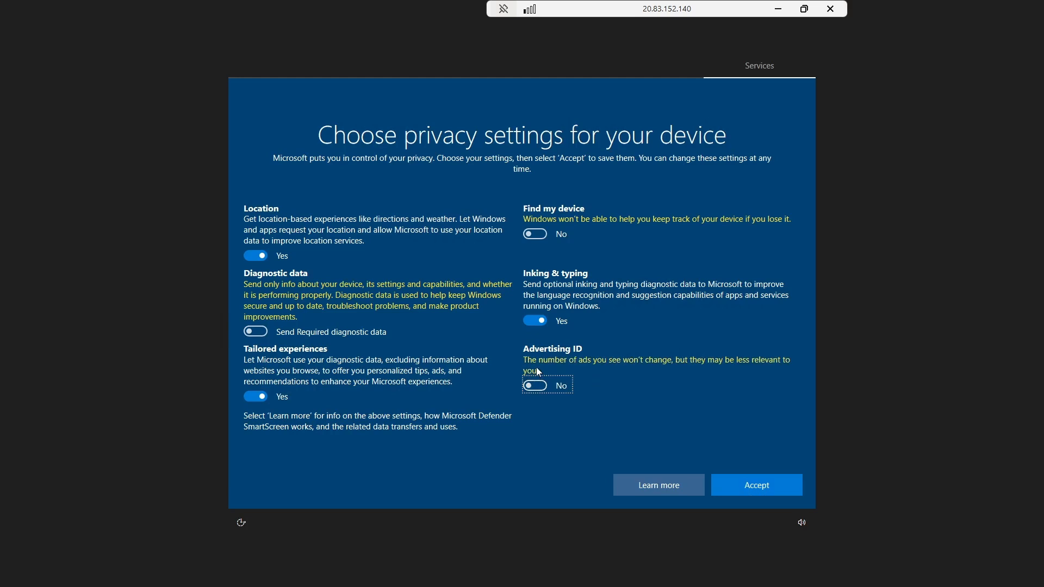
{"action": "left_click", "coordinate": [535, 321]}
{"action": "left_click", "coordinate": [256, 256]}
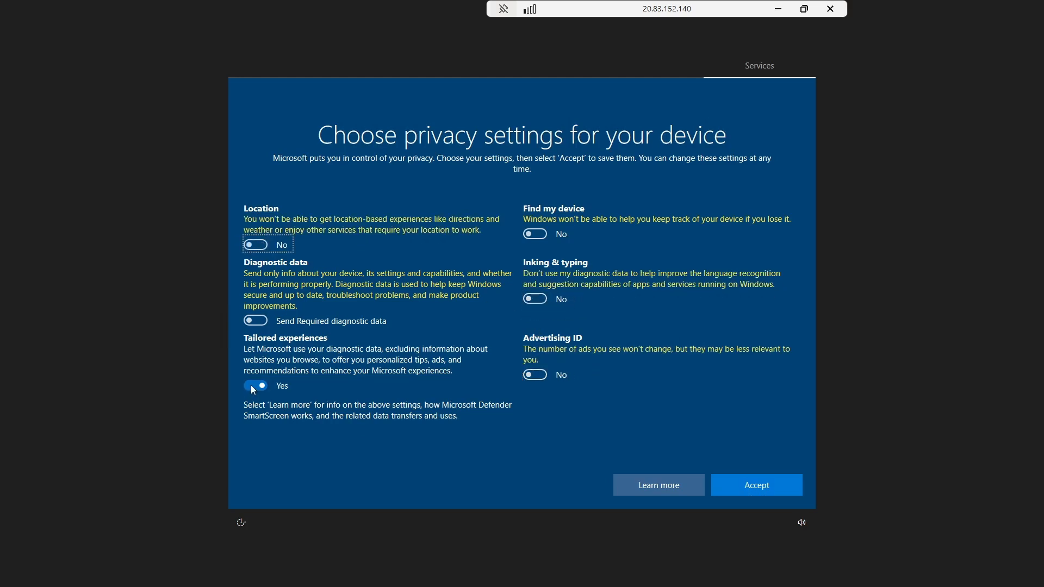
{"action": "left_click", "coordinate": [254, 386]}
{"action": "left_click", "coordinate": [740, 482]}
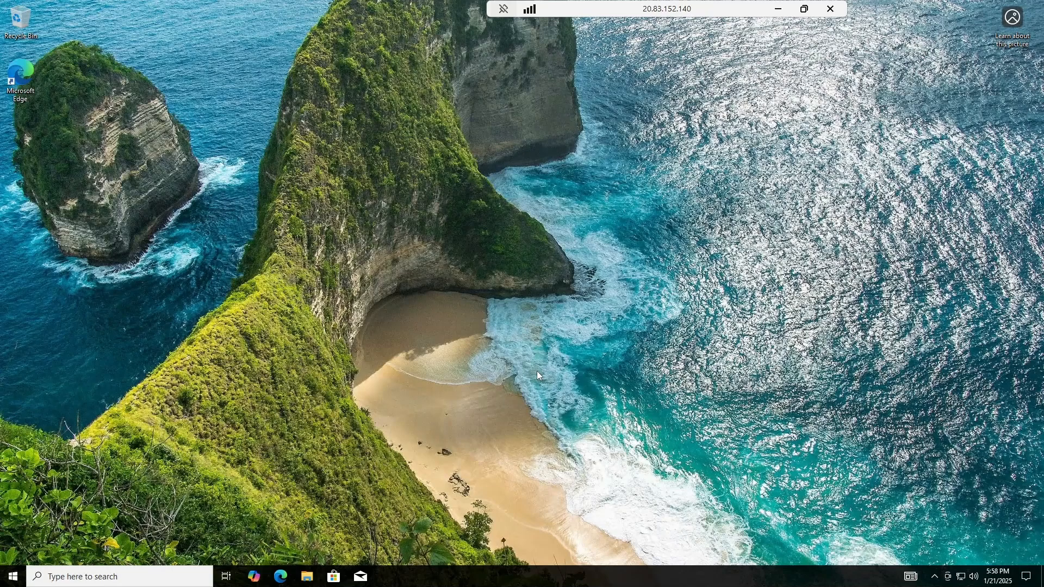
{"action": "left_click", "coordinate": [984, 199]}
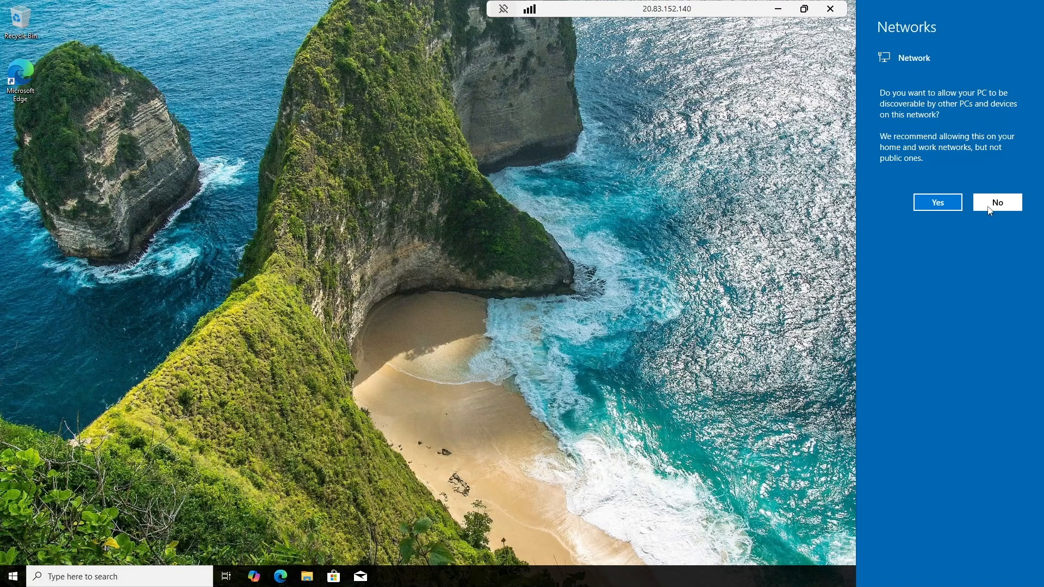
{"action": "left_click", "coordinate": [135, 576]}
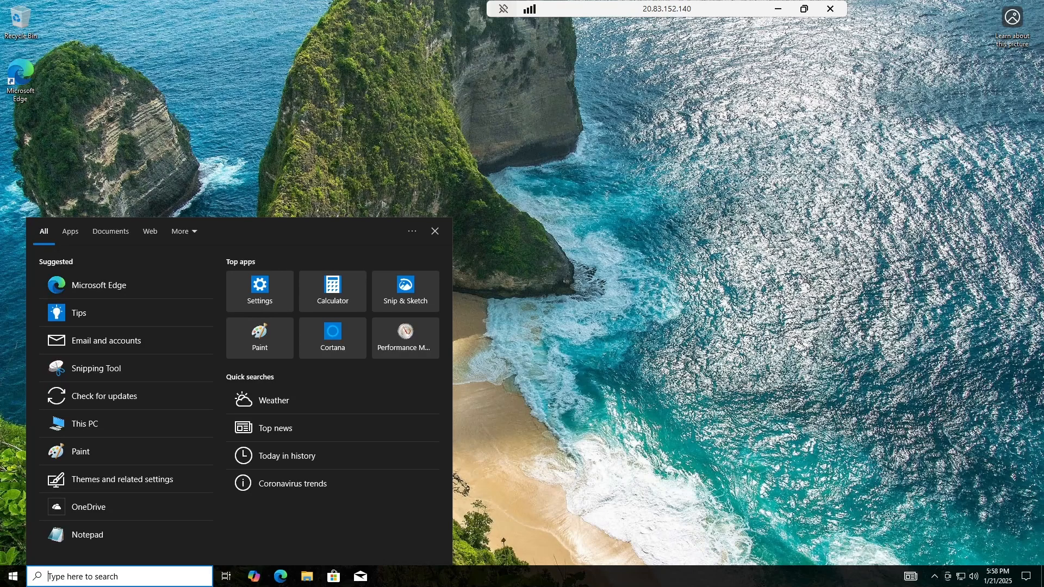
Open Windows PowerShell from a 'pow' search and paste the copied IP at the prompt.
{"action": "type", "text": "pow"}
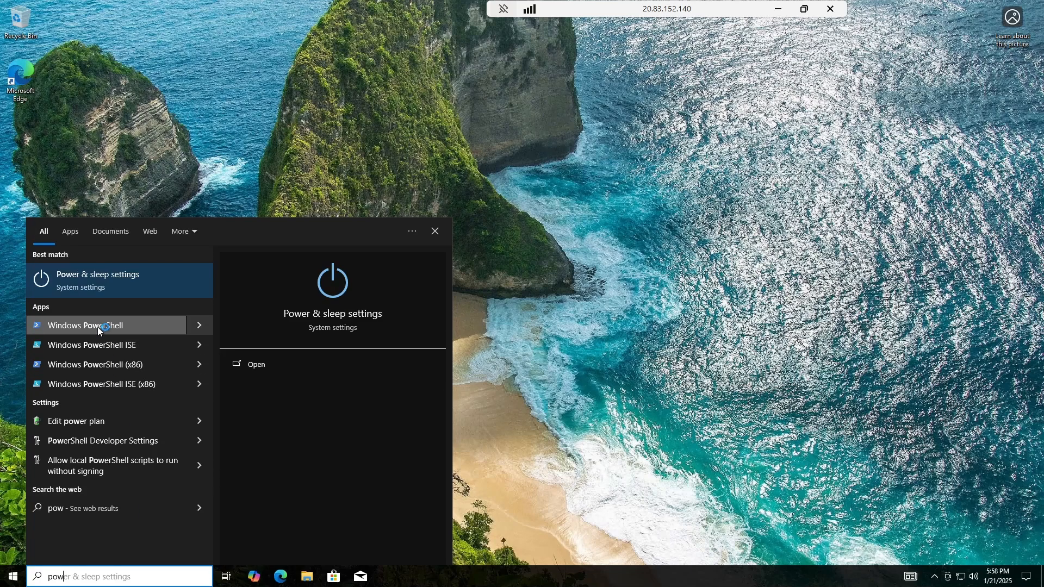
{"action": "left_click", "coordinate": [97, 328]}
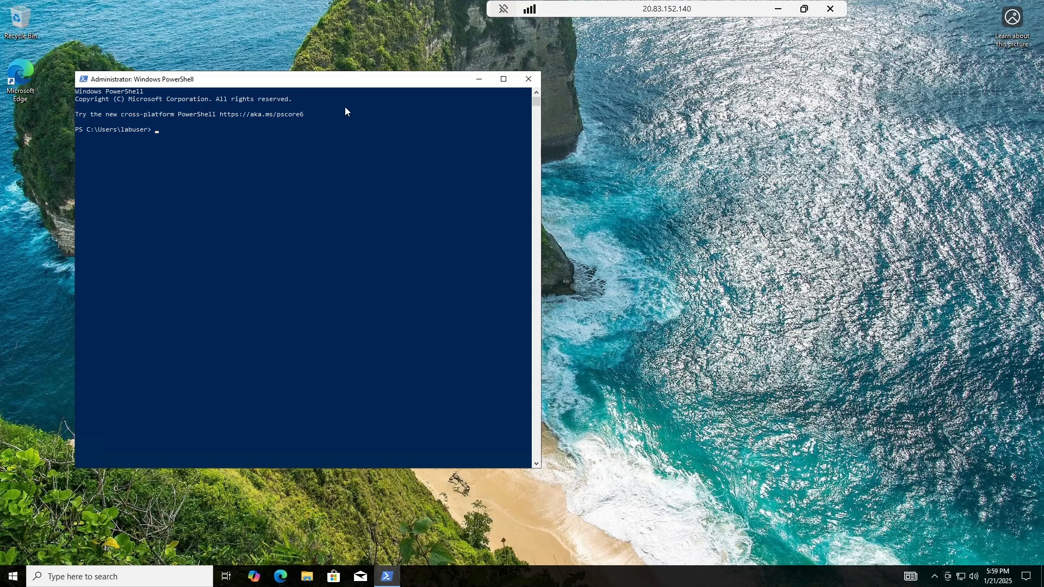
{"action": "right_click", "coordinate": [245, 145]}
Set the PowerShell console font size to 24 in the window's Properties.
{"action": "right_click", "coordinate": [89, 80]}
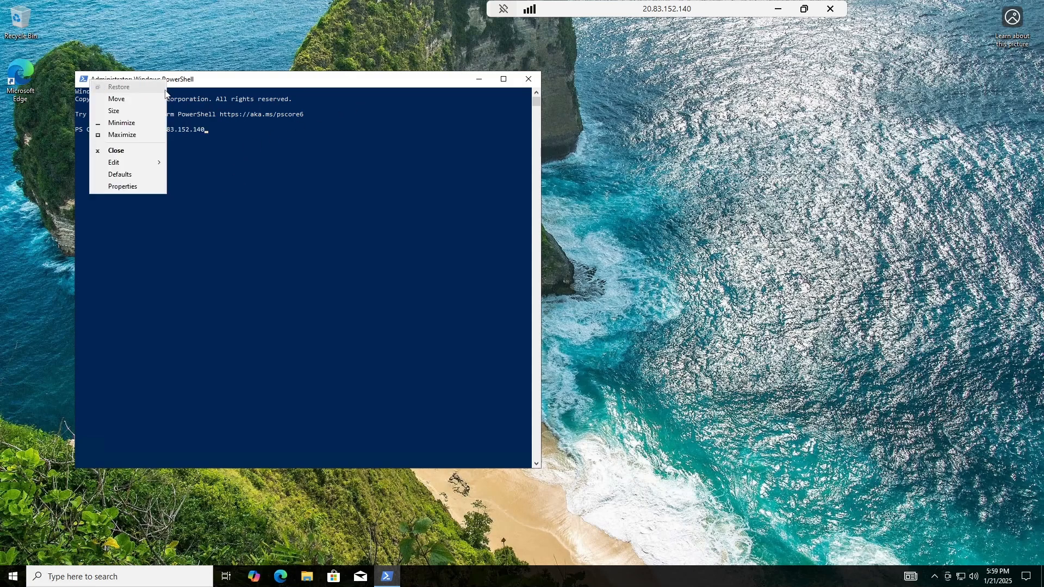
{"action": "left_click", "coordinate": [147, 186]}
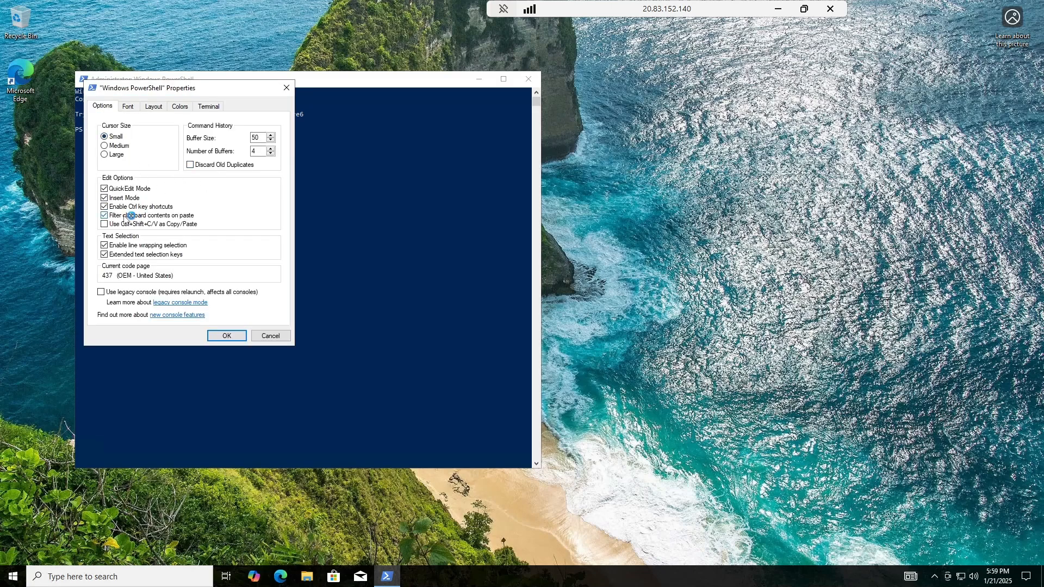
{"action": "left_click", "coordinate": [132, 107]}
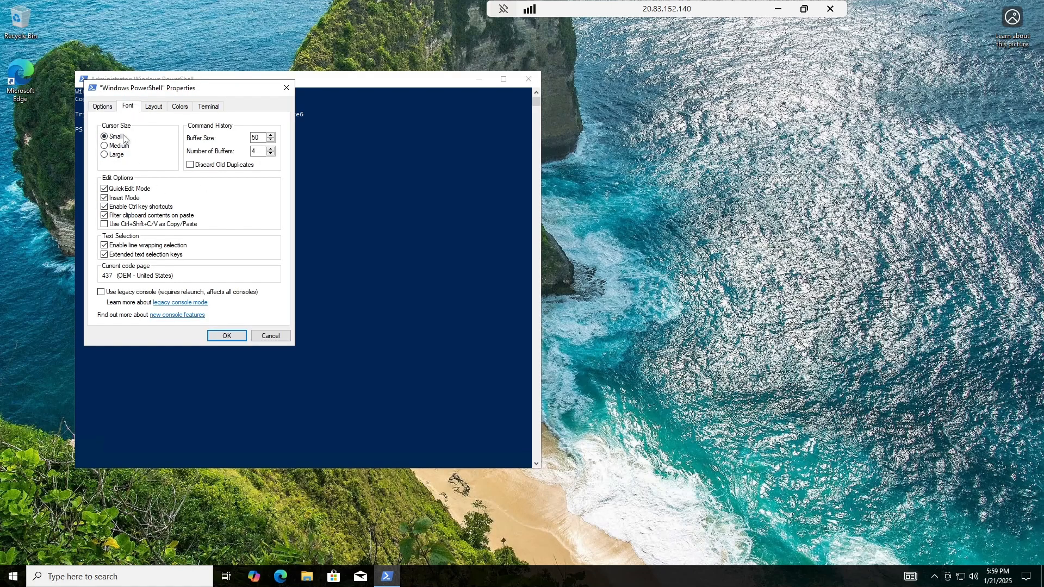
{"action": "left_click", "coordinate": [106, 171]}
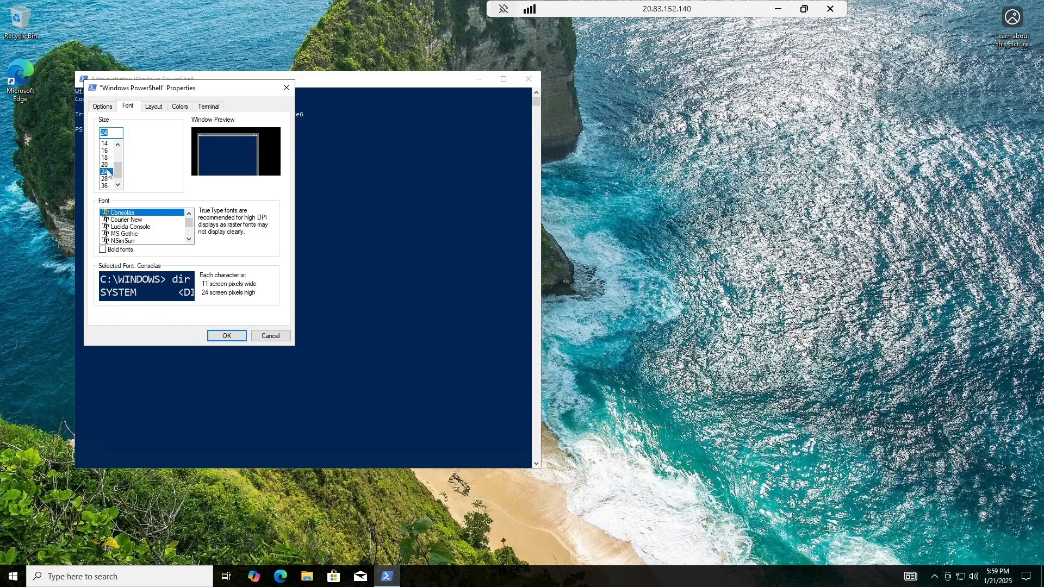
{"action": "left_click", "coordinate": [238, 336]}
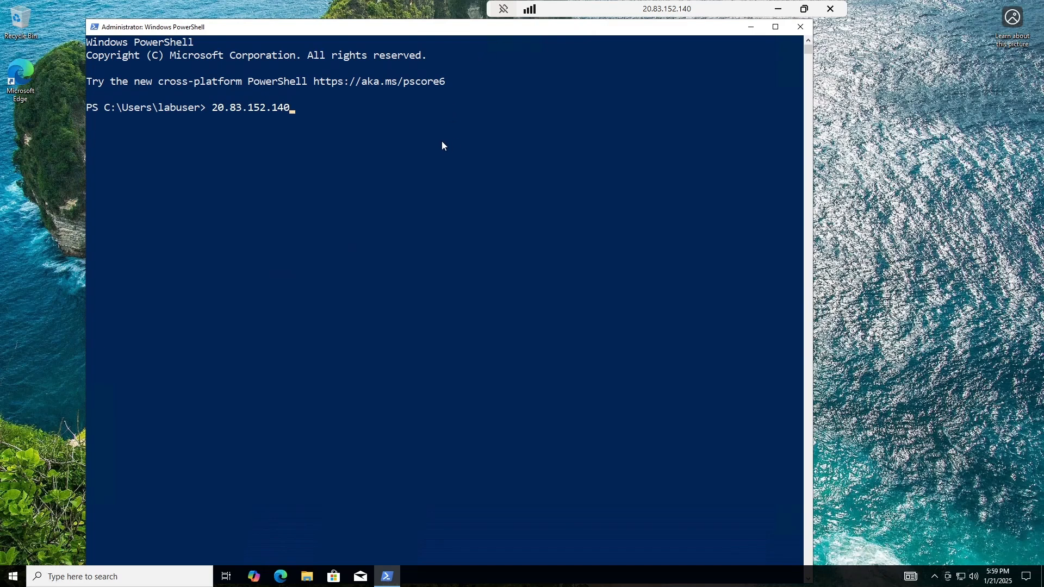
Ping DC-1 at 10.0.0.4 from Client-1 and get replies with 0% loss.
{"action": "key", "text": "BackSpace"}
{"action": "key", "text": "BackSpace"}
{"action": "key", "text": "BackSpace"}
{"action": "key", "text": "BackSpace"}
{"action": "key", "text": "BackSpace"}
{"action": "key", "text": "BackSpace"}
{"action": "key", "text": "BackSpace"}
{"action": "key", "text": "BackSpace"}
{"action": "key", "text": "BackSpace"}
{"action": "key", "text": "BackSpace"}
{"action": "key", "text": "BackSpace"}
{"action": "key", "text": "BackSpace"}
{"action": "key", "text": "BackSpace"}
{"action": "type", "text": "ping"}
{"action": "key", "text": "ctrl+v"}
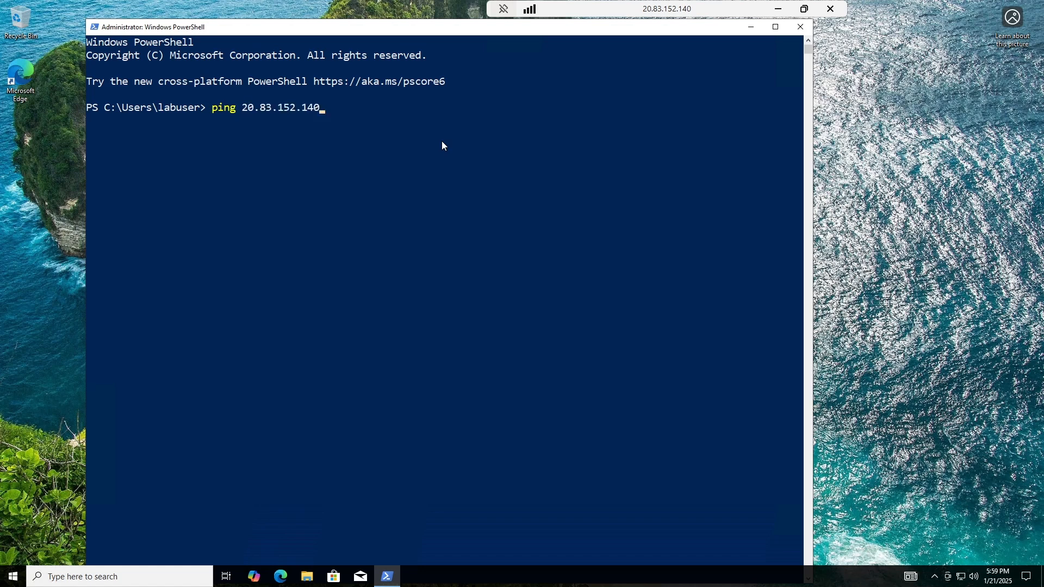
{"action": "key", "text": "BackSpace"}
{"action": "key", "text": "BackSpace"}
{"action": "key", "text": "BackSpace"}
{"action": "key", "text": "BackSpace"}
{"action": "key", "text": "BackSpace"}
{"action": "key", "text": "BackSpace"}
{"action": "key", "text": "BackSpace"}
{"action": "key", "text": "BackSpace"}
{"action": "key", "text": "BackSpace"}
{"action": "key", "text": "BackSpace"}
{"action": "key", "text": "BackSpace"}
{"action": "key", "text": "BackSpace"}
{"action": "key", "text": "BackSpace"}
{"action": "key", "text": "BackSpace"}
{"action": "key", "text": "BackSpace"}
{"action": "key", "text": "BackSpace"}
{"action": "key", "text": "BackSpace"}
{"action": "key", "text": "BackSpace"}
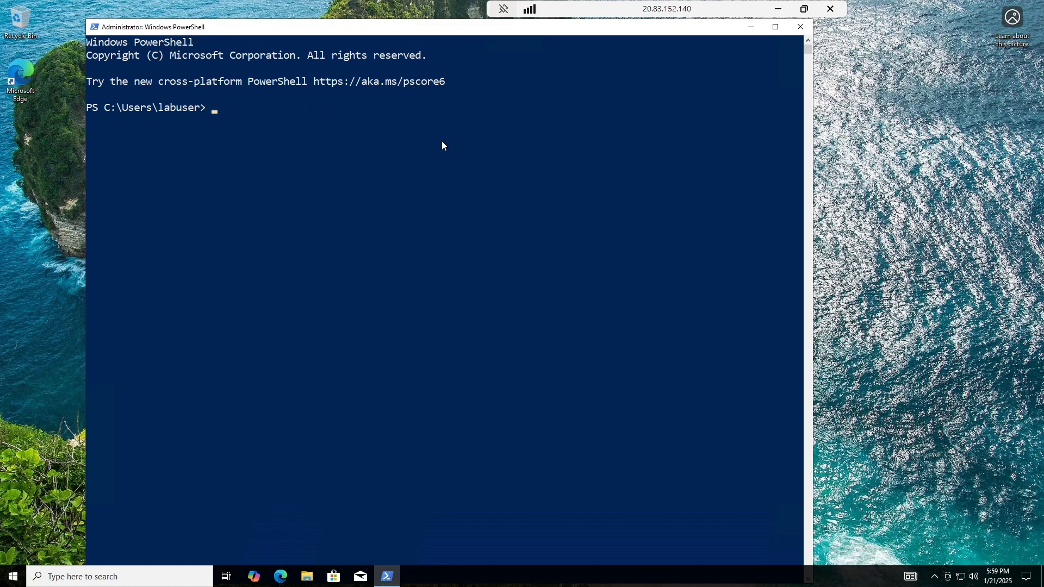
{"action": "type", "text": "ping 10./"}
{"action": "key", "text": "BackSpace"}
{"action": "type", "text": "0.0.4"}
{"action": "key", "text": "Return"}
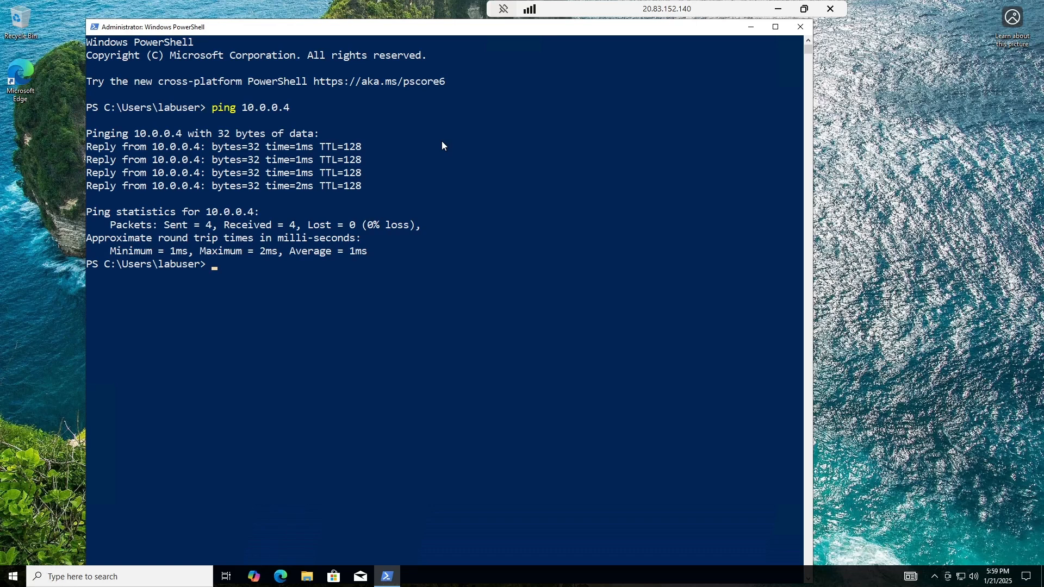
Ping the unused address 10.0.0.99 and see Destination host unreachable.
{"action": "type", "text": "ping 10.0.0.99"}
{"action": "key", "text": "Return"}
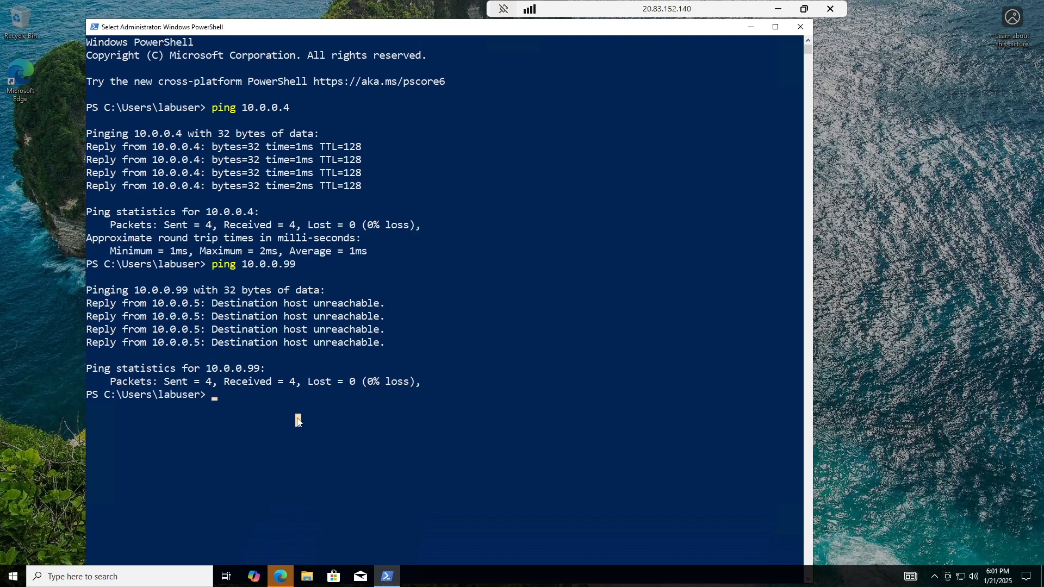
{"action": "type", "text": "clear"}
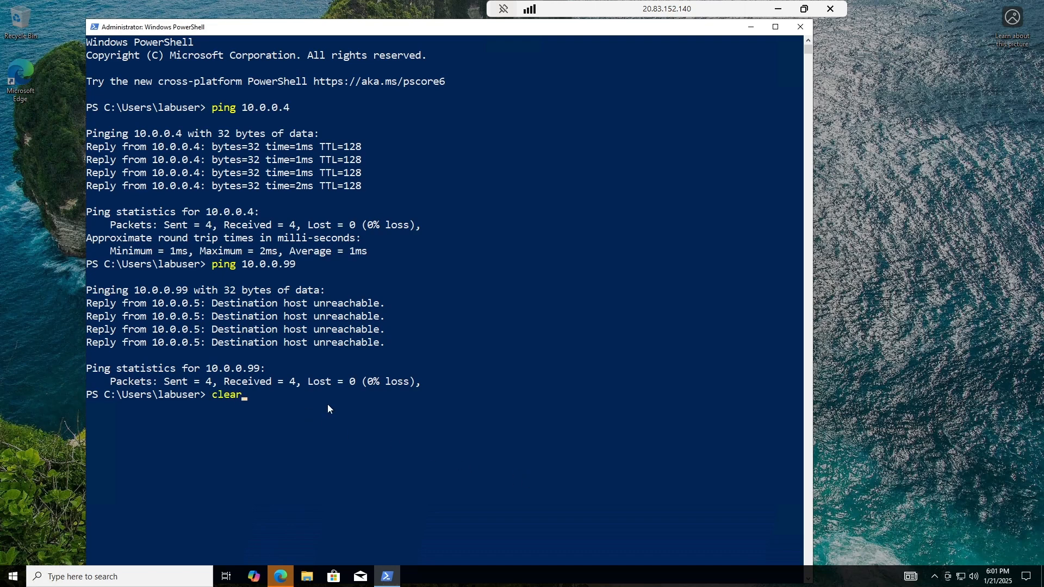
Clear the console and run ipconfig /all, showing IPv4 10.0.0.5 and DNS server 10.0.0.4.
{"action": "key", "text": "Return"}
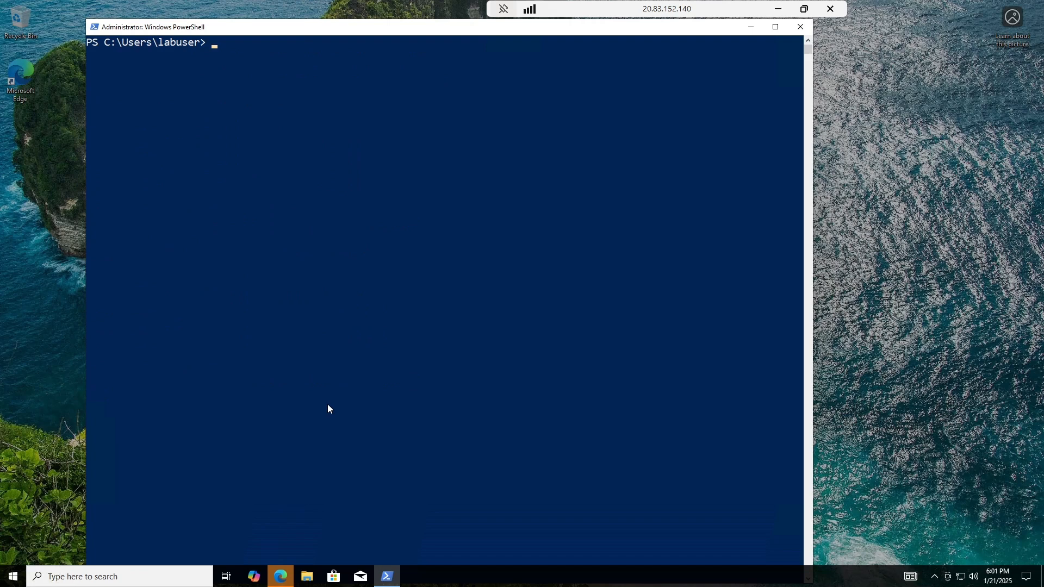
{"action": "type", "text": "ipconfi /all"}
{"action": "key", "text": "Return"}
{"action": "left_click", "coordinate": [291, 249]}
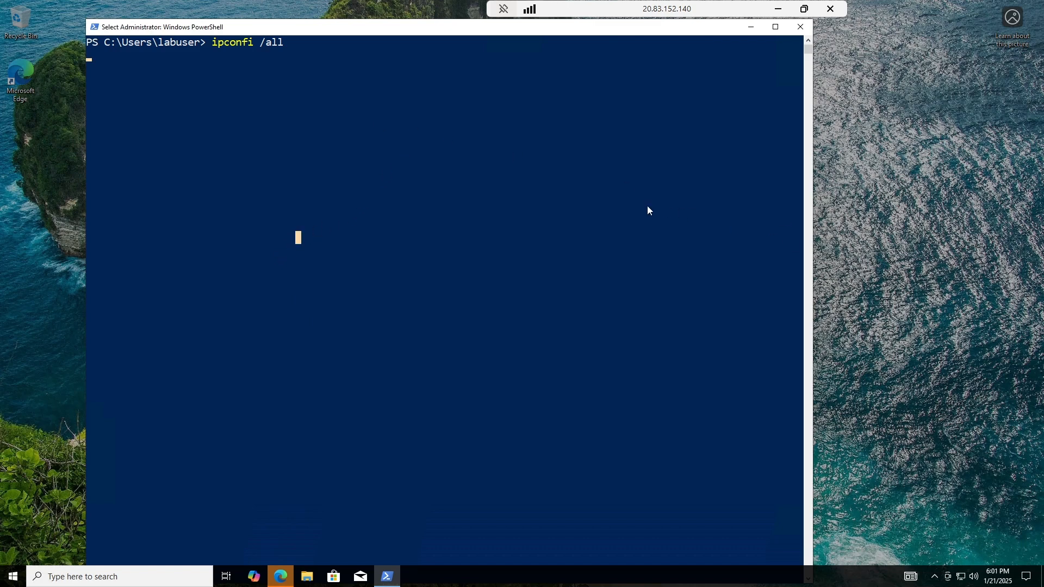
{"action": "key", "text": "Return"}
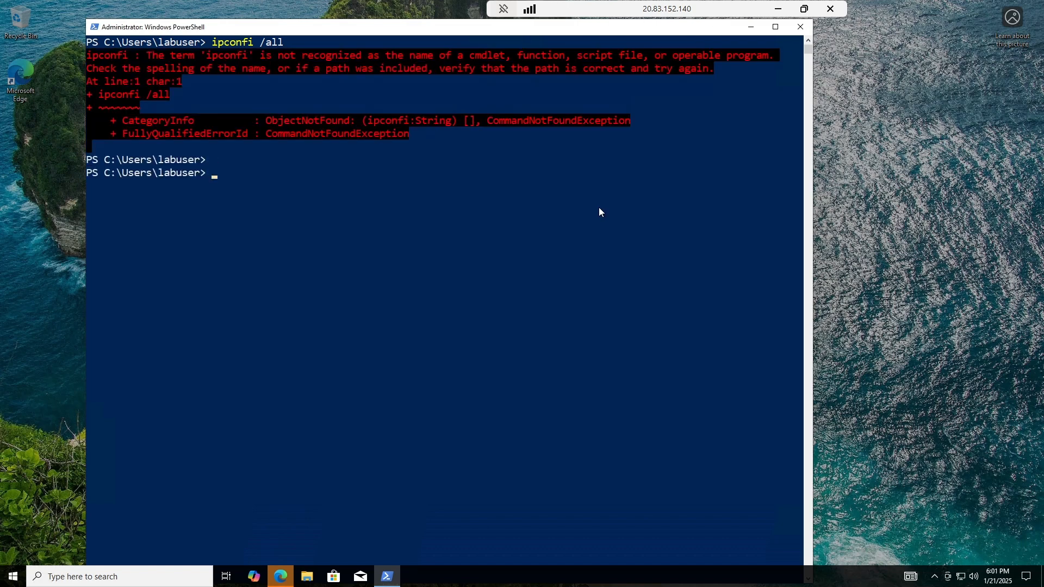
{"action": "type", "text": "ipconfig /all"}
{"action": "key", "text": "Return"}
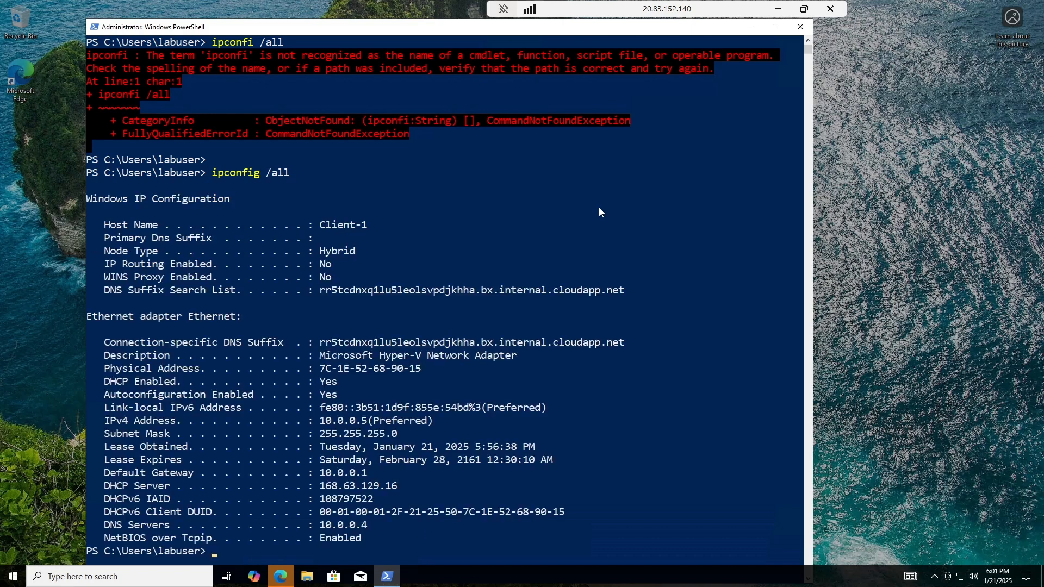
{"action": "scroll", "coordinate": [587, 228], "scroll_direction": "down", "scroll_amount": 3}
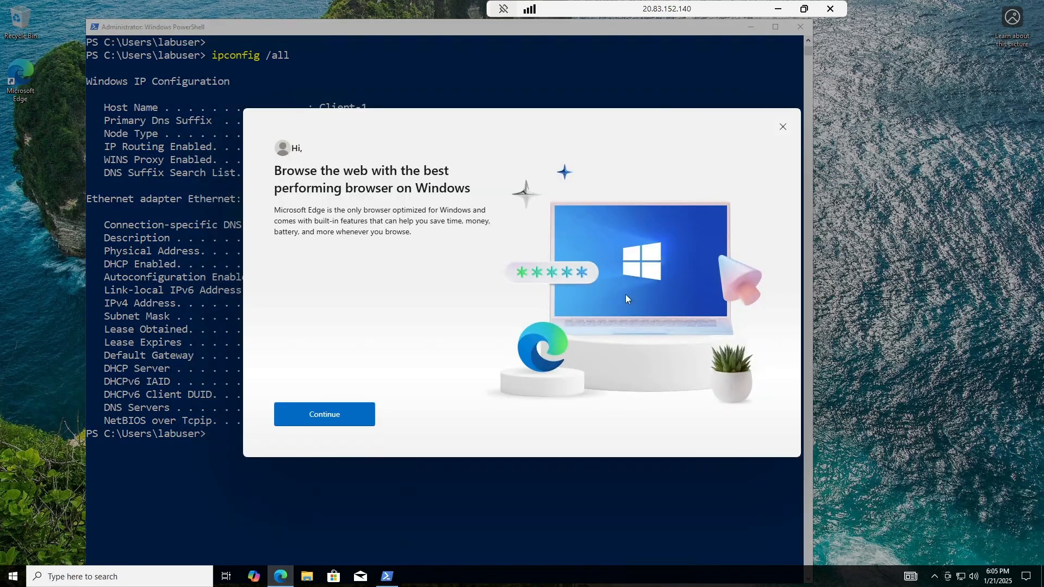
{"action": "left_click", "coordinate": [783, 127]}
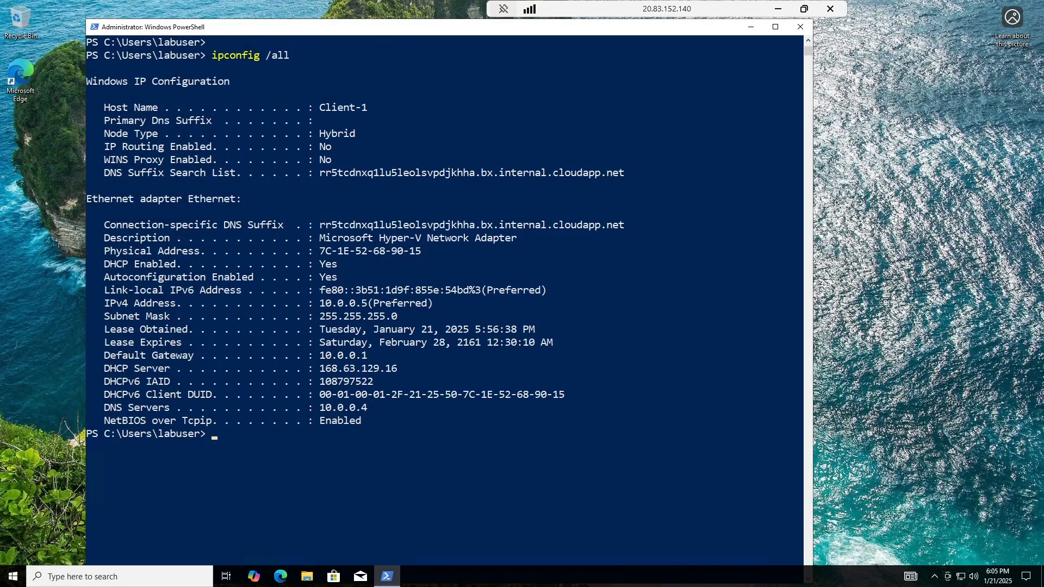
{"action": "left_click", "coordinate": [857, 304]}
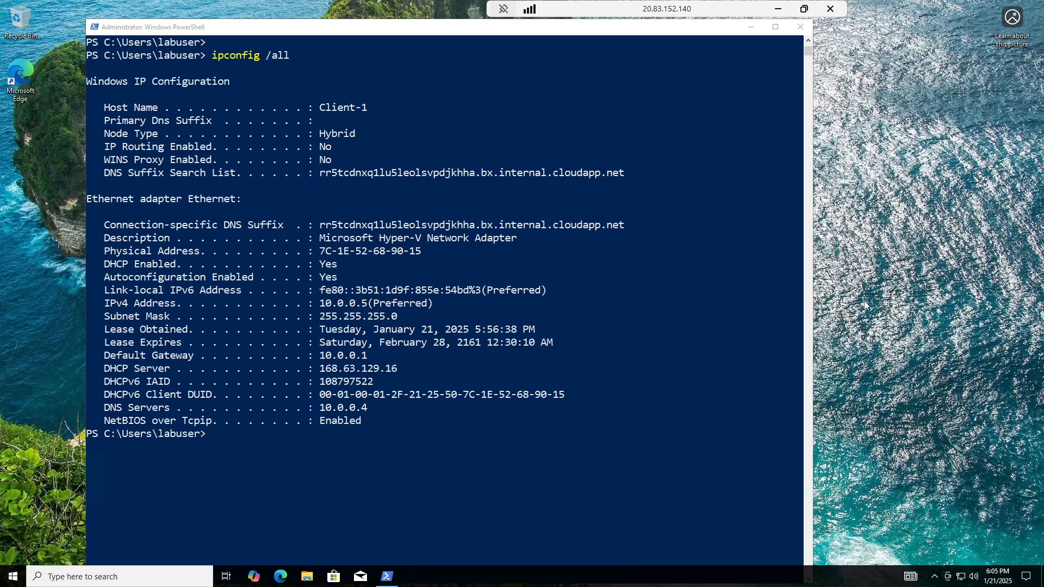
Switch from the Client-1 session to DC-1's session and open Server Manager via a 'serve' search.
{"action": "left_click", "coordinate": [777, 9]}
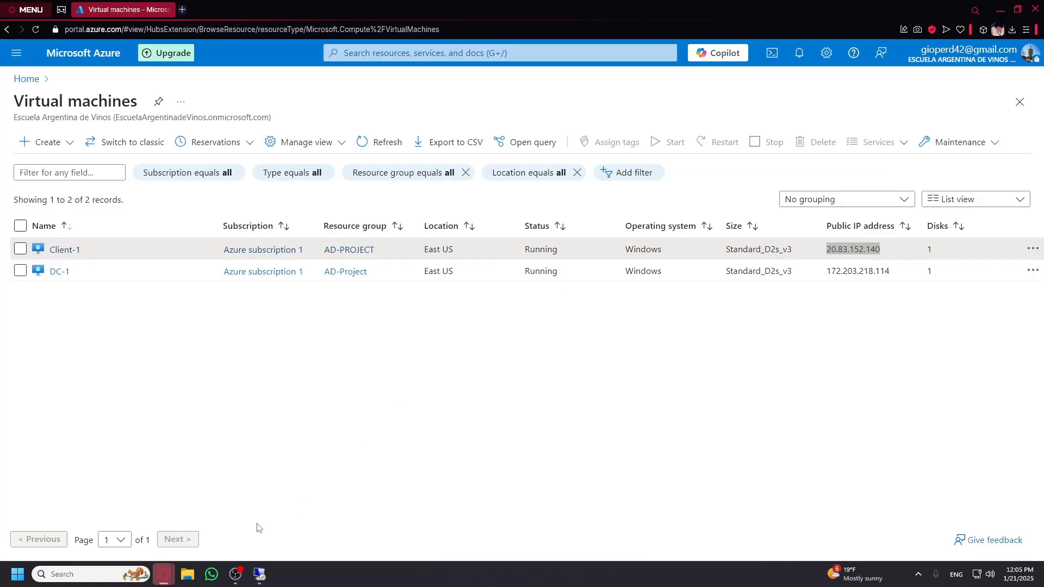
{"action": "mouse_move", "coordinate": [260, 575]}
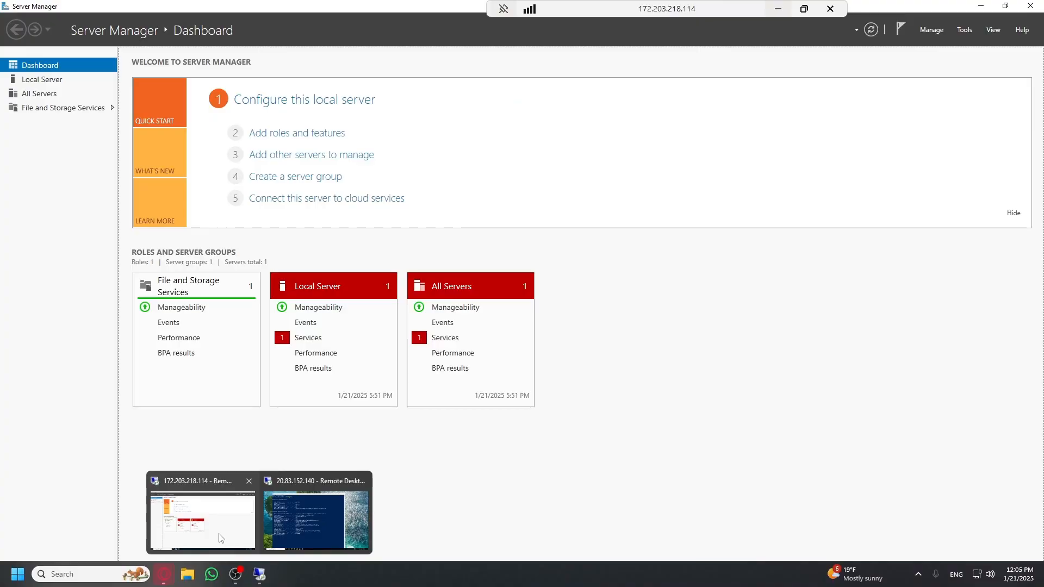
{"action": "left_click", "coordinate": [221, 539]}
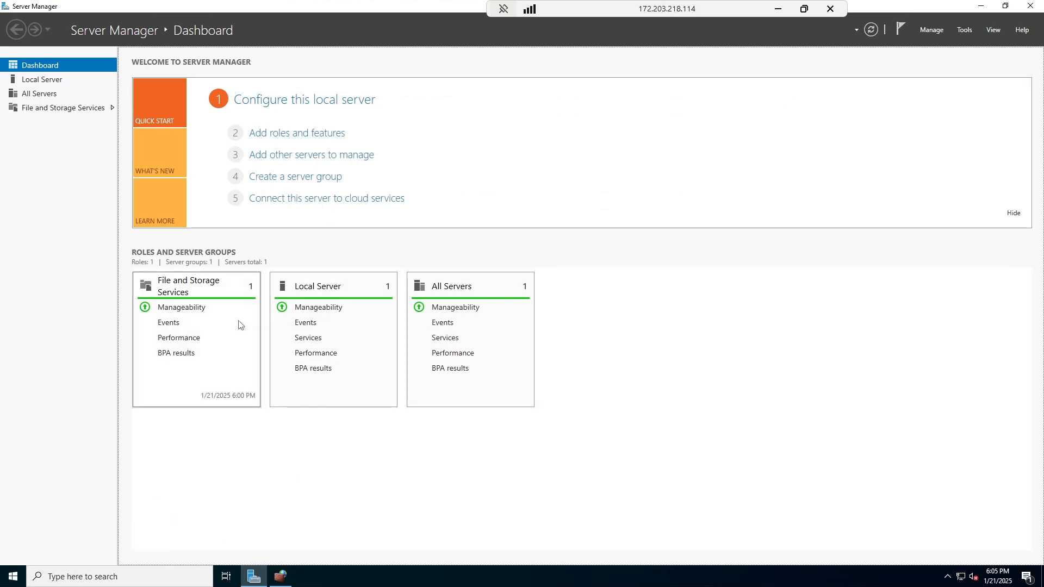
{"action": "left_click", "coordinate": [140, 575]}
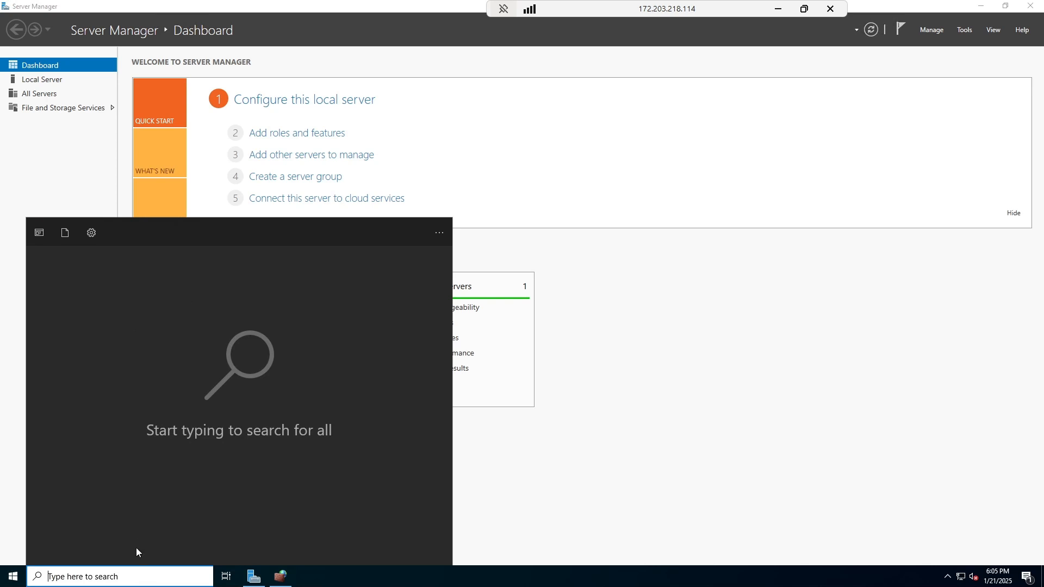
{"action": "type", "text": "serve"}
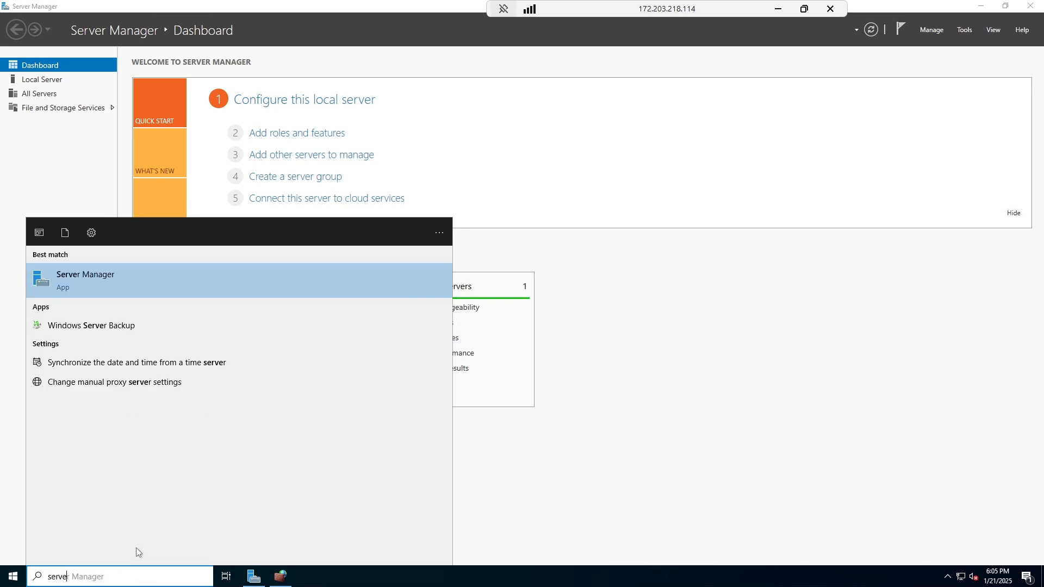
{"action": "left_click", "coordinate": [615, 505]}
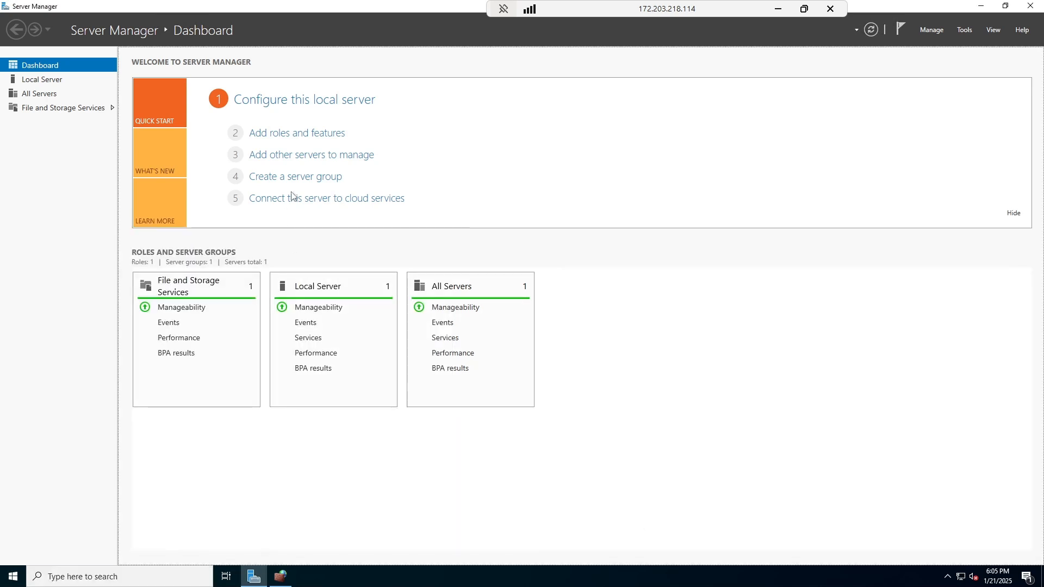
Start a role-based installation on DC-1 and select Active Directory Domain Services with its management features.
{"action": "left_click", "coordinate": [272, 136]}
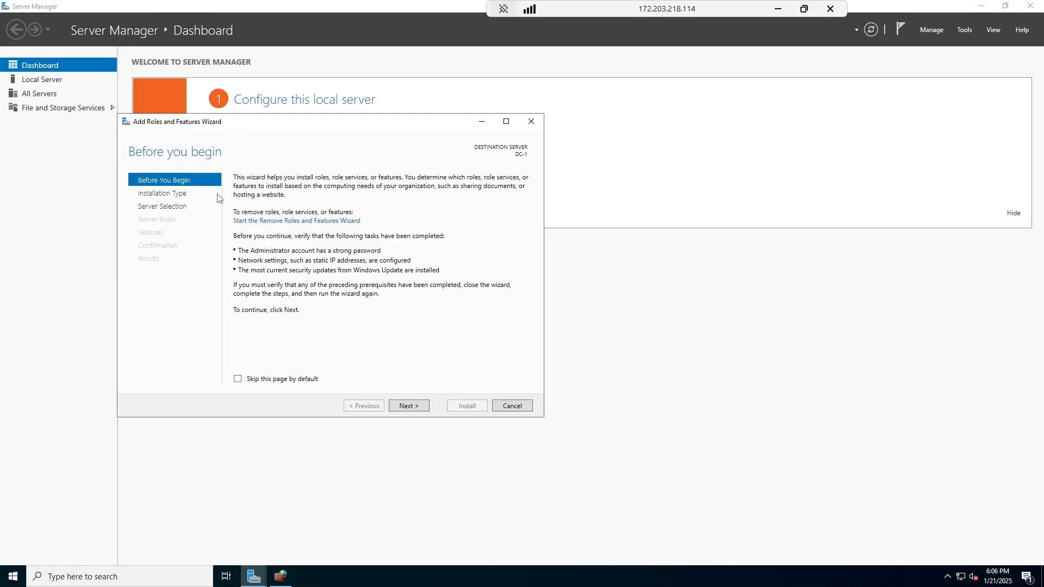
{"action": "left_click", "coordinate": [411, 406]}
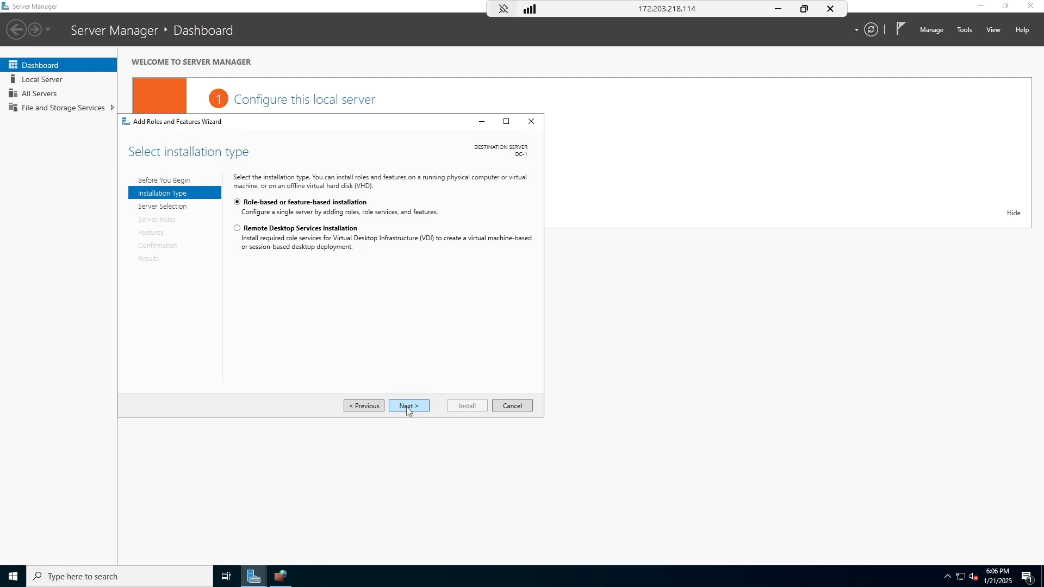
{"action": "left_click", "coordinate": [407, 407]}
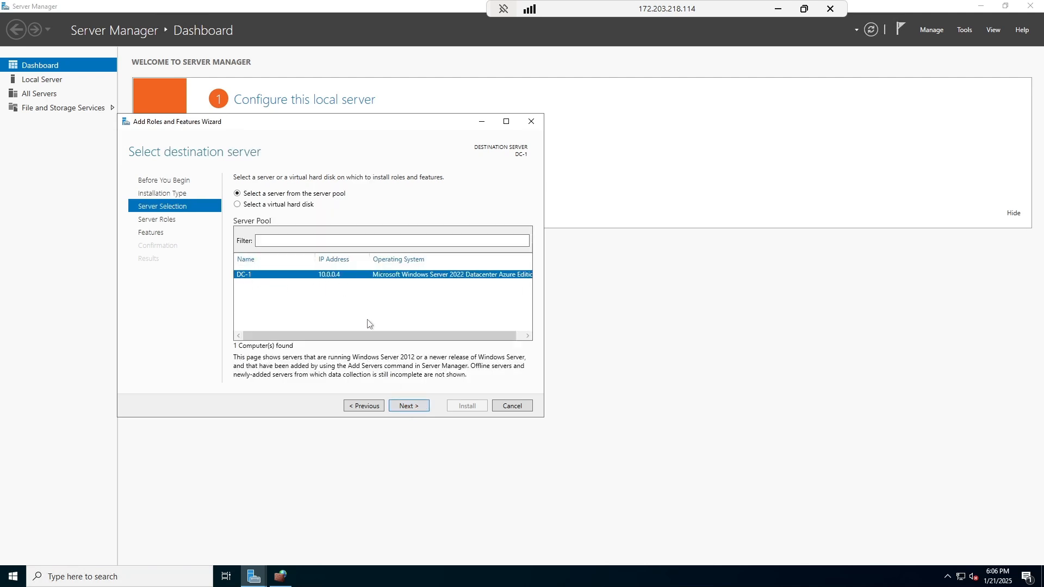
{"action": "left_click", "coordinate": [414, 406]}
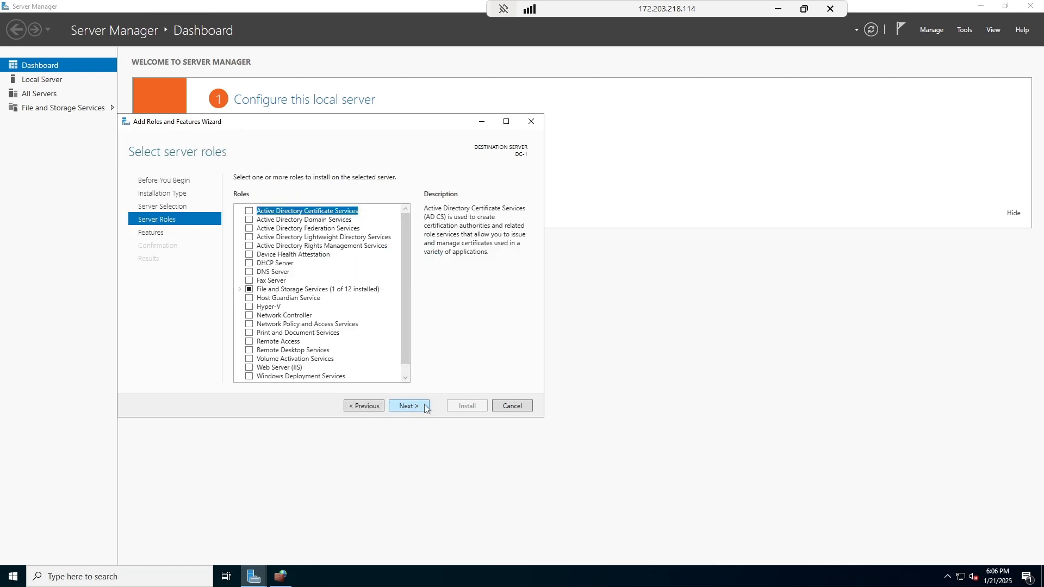
{"action": "left_click", "coordinate": [249, 220]}
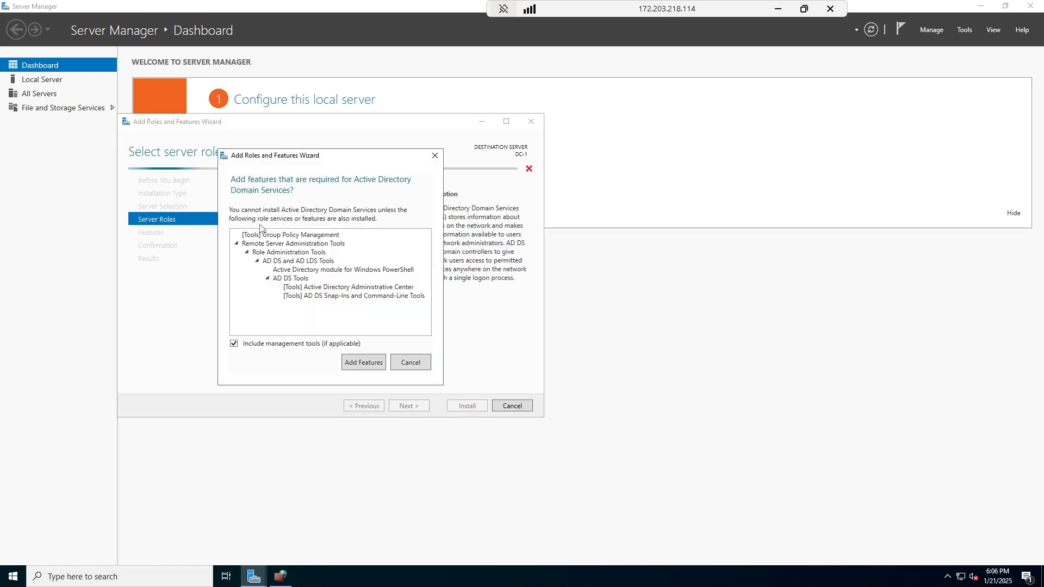
{"action": "left_click", "coordinate": [366, 364]}
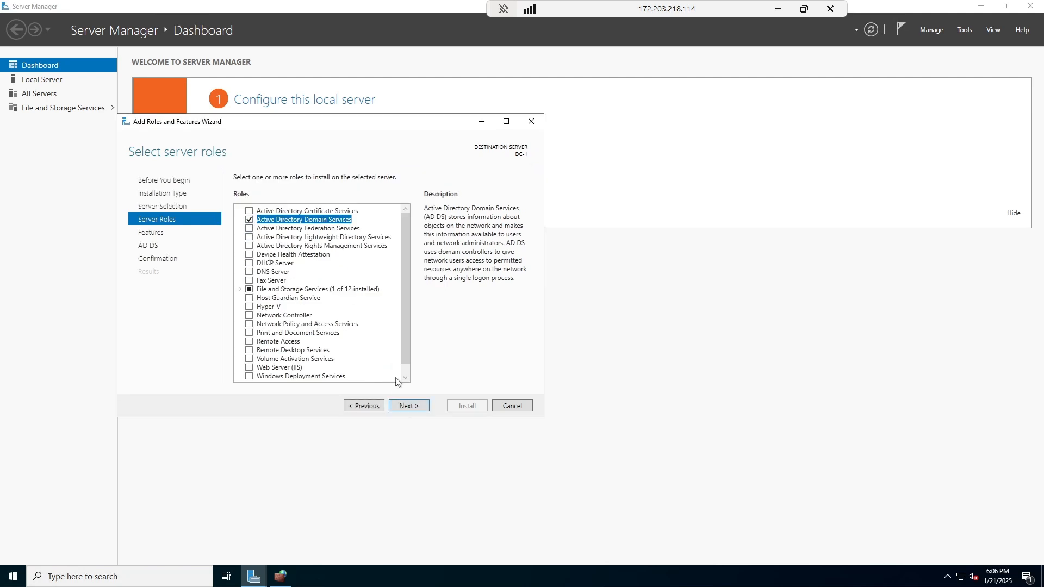
Install the role with automatic restart allowed, then close the finished wizard.
{"action": "left_click", "coordinate": [407, 406]}
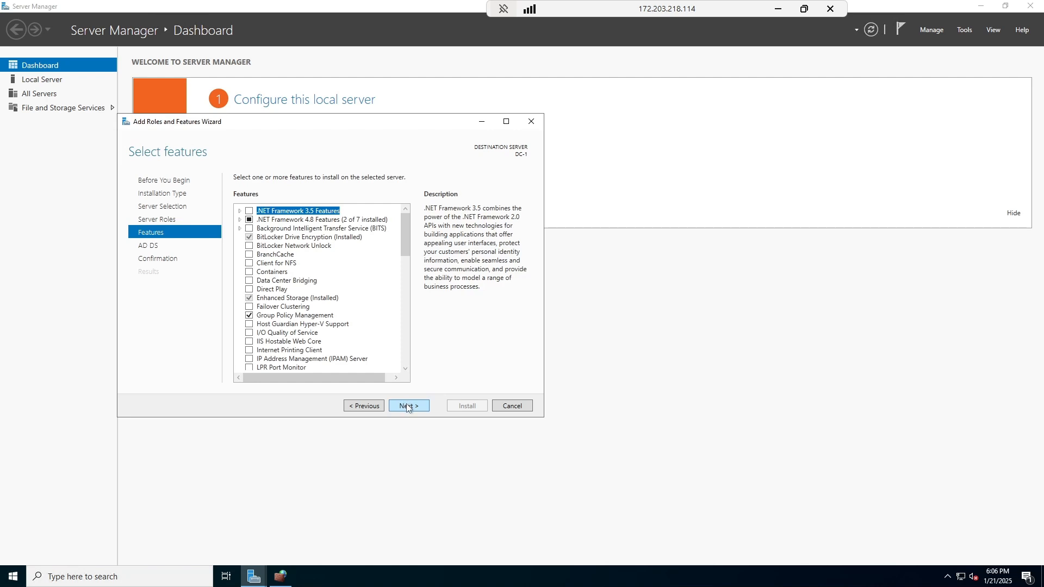
{"action": "left_click", "coordinate": [407, 405]}
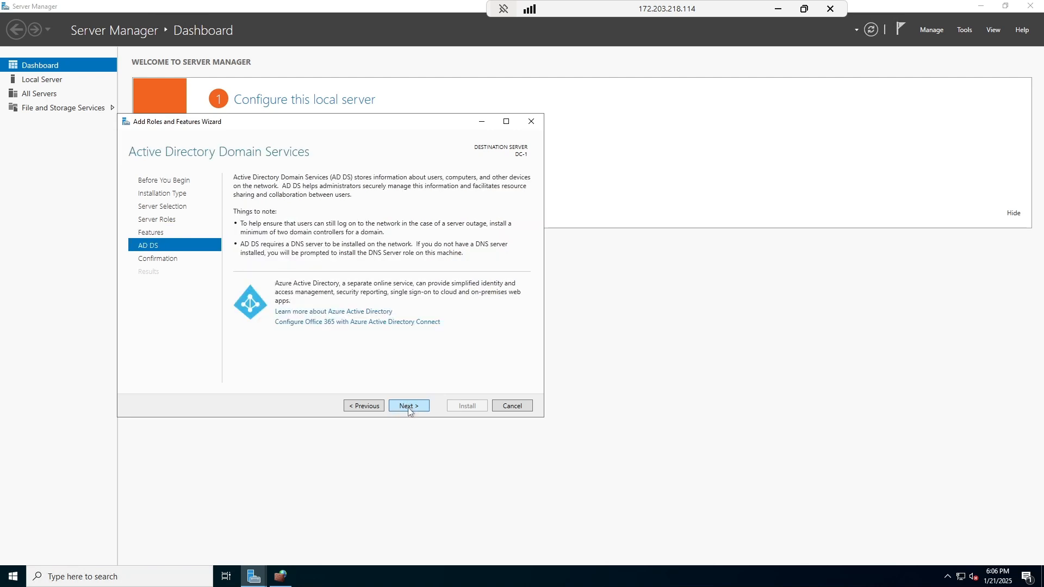
{"action": "left_click", "coordinate": [408, 407]}
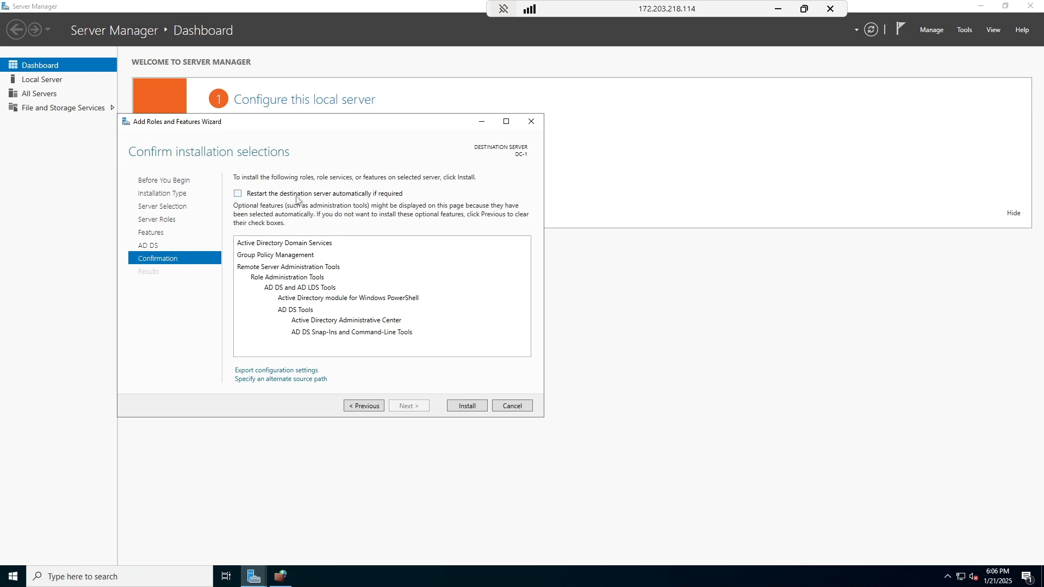
{"action": "left_click", "coordinate": [389, 194]}
{"action": "left_click", "coordinate": [549, 326]}
{"action": "left_click", "coordinate": [457, 409]}
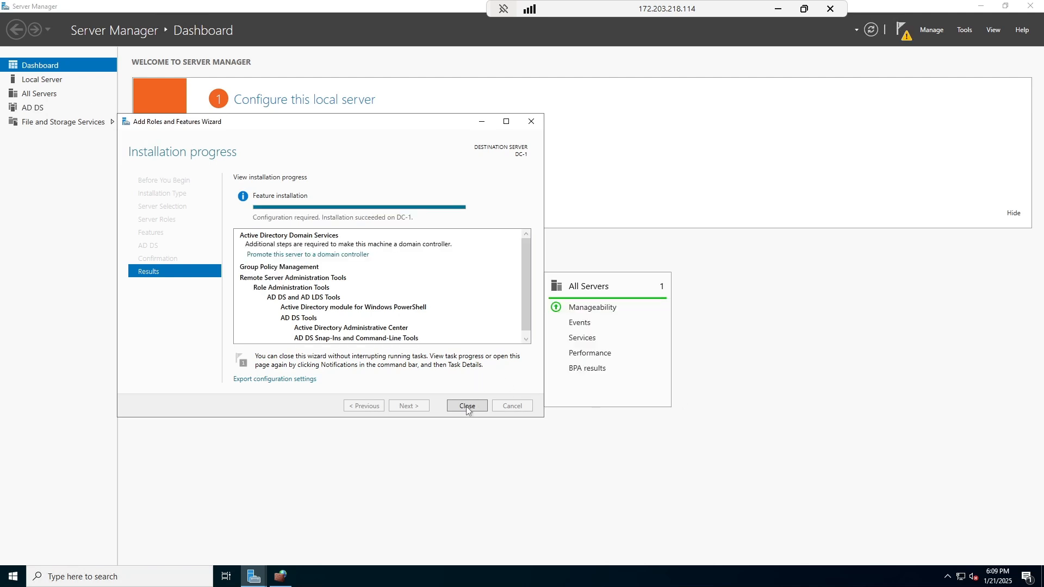
{"action": "left_click", "coordinate": [467, 406]}
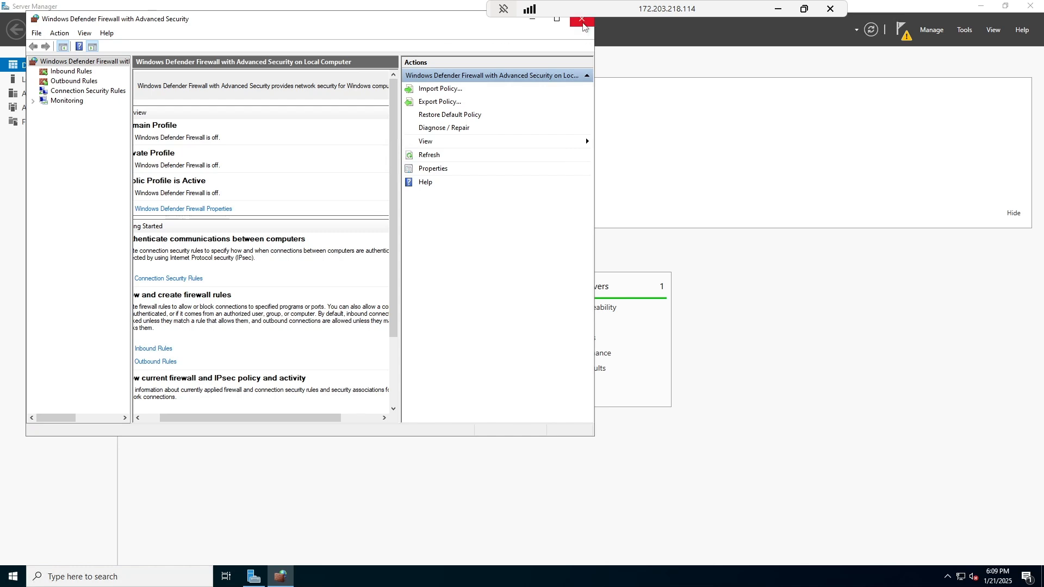
Launch DC-1's domain controller promotion from notifications and add a new forest with root domain mydomain.com.
{"action": "left_click", "coordinate": [581, 18]}
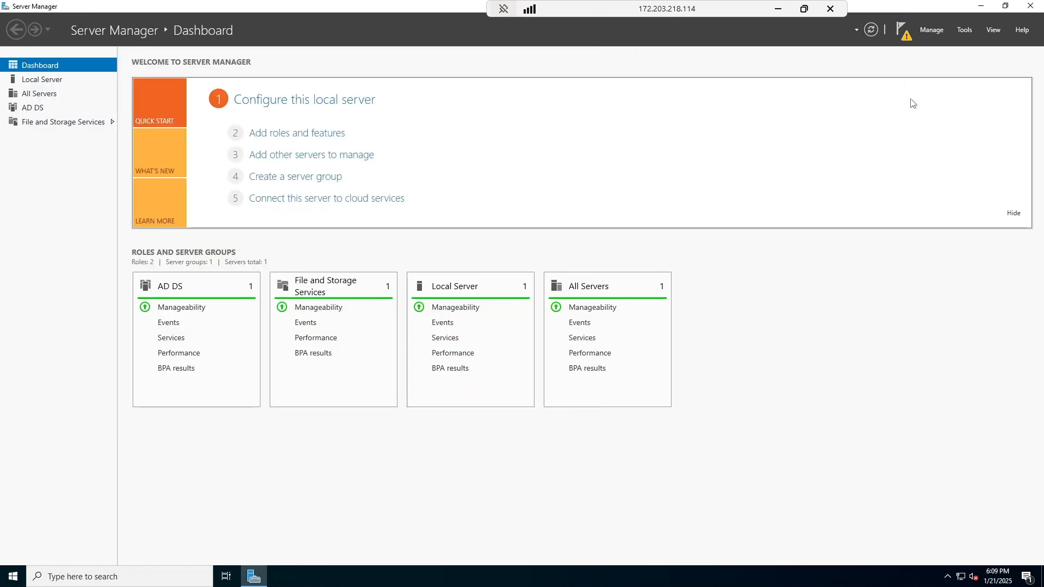
{"action": "left_click", "coordinate": [903, 34]}
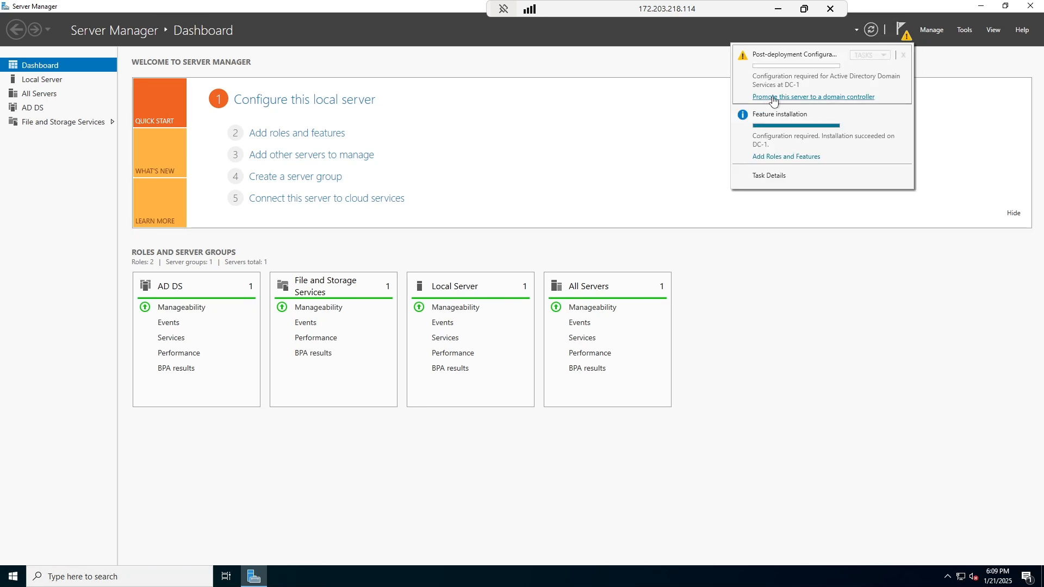
{"action": "left_click", "coordinate": [843, 98]}
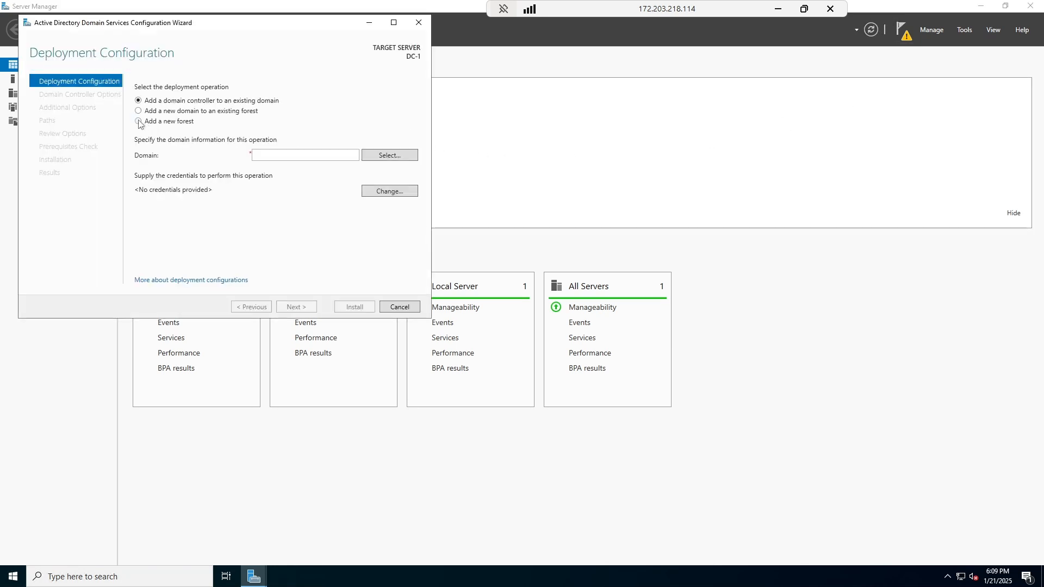
{"action": "left_click", "coordinate": [138, 120]}
{"action": "left_click", "coordinate": [305, 155]}
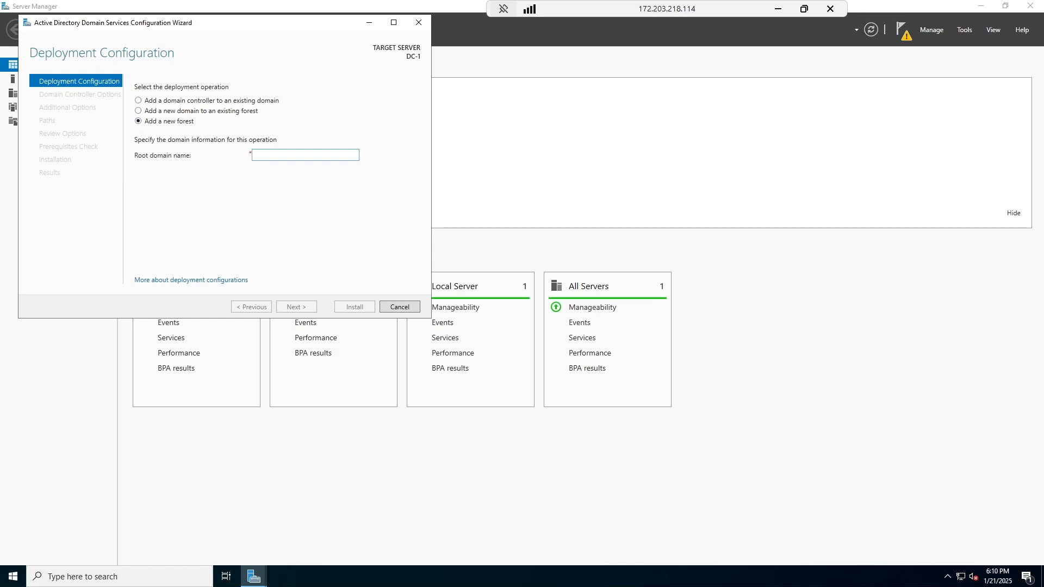
{"action": "type", "text": "D"}
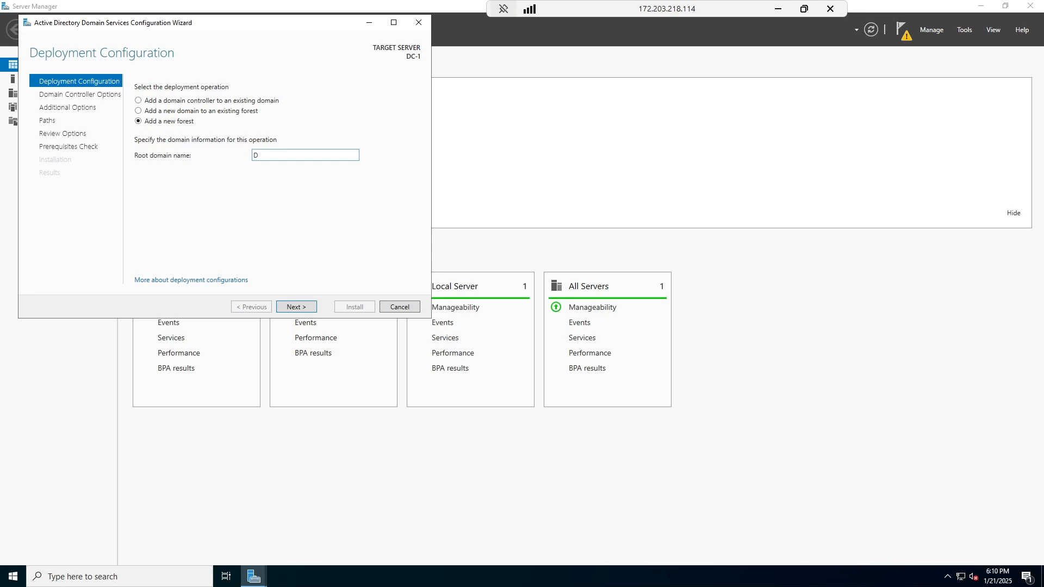
{"action": "type", "text": "domain.com"}
{"action": "left_click", "coordinate": [292, 308]}
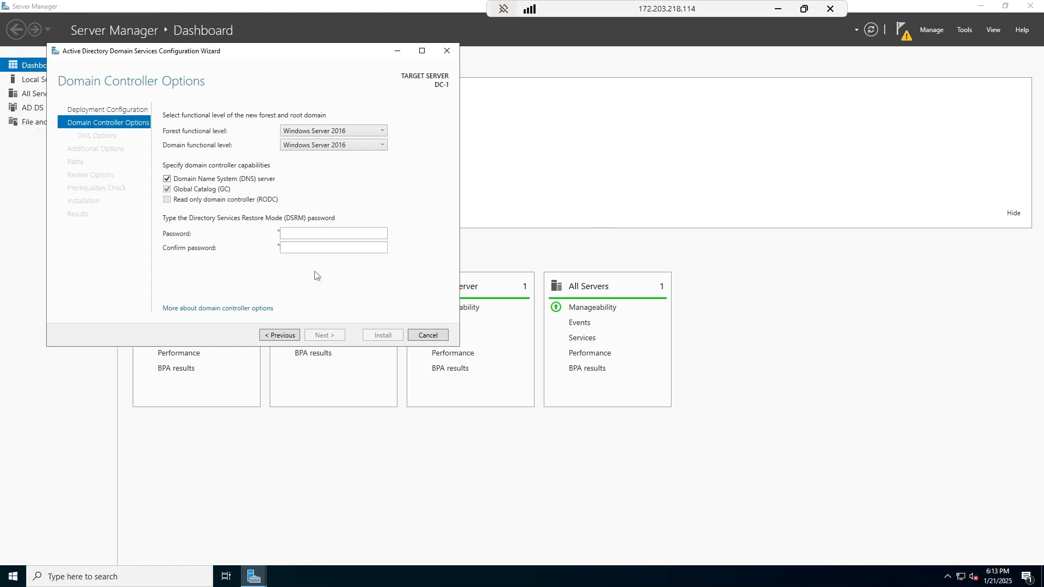
Enter and confirm the DSRM password on the domain controller options page.
{"action": "left_click", "coordinate": [276, 335]}
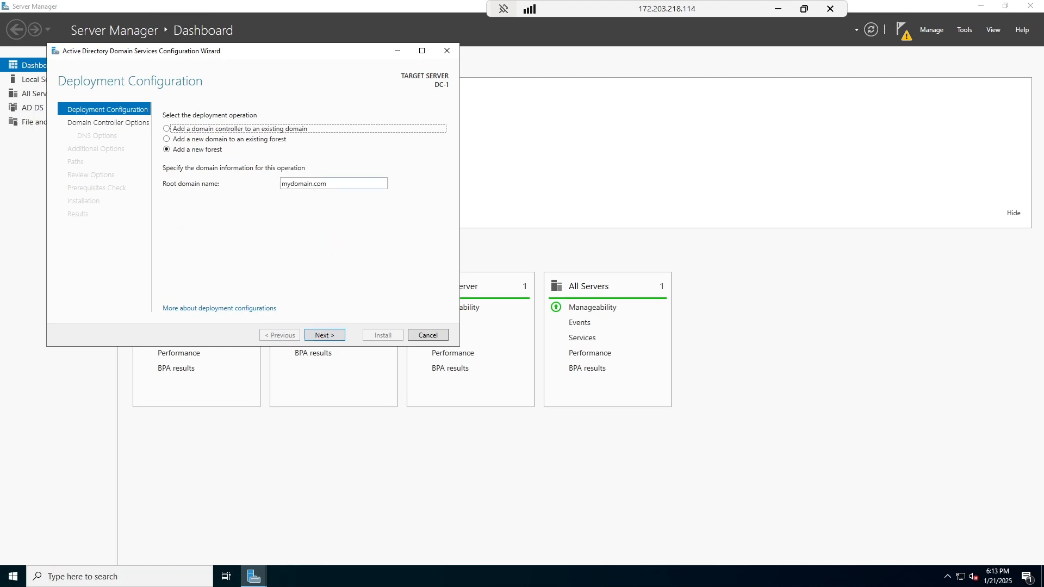
{"action": "left_click", "coordinate": [322, 336]}
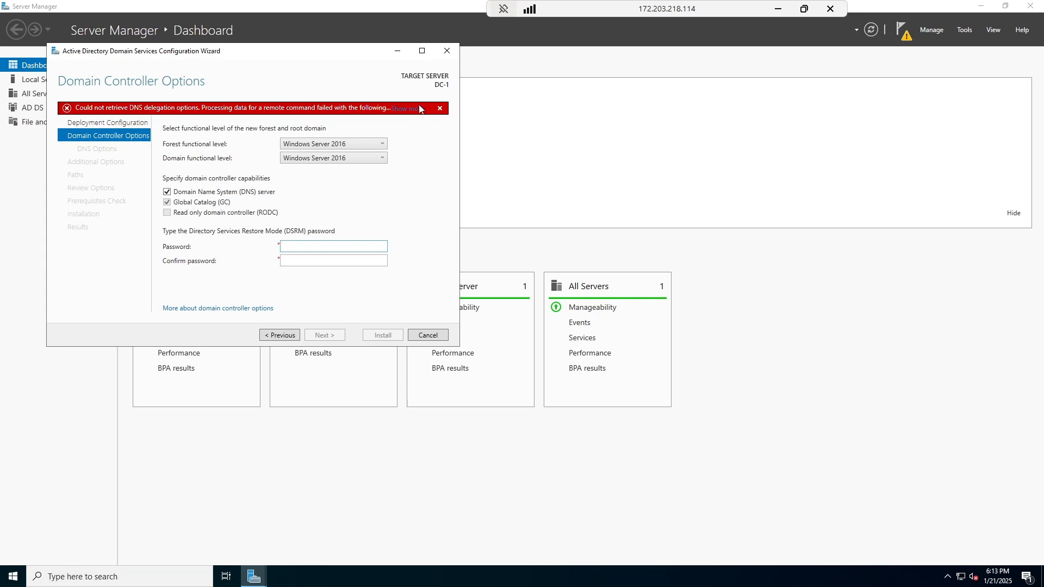
{"action": "left_click", "coordinate": [439, 108]}
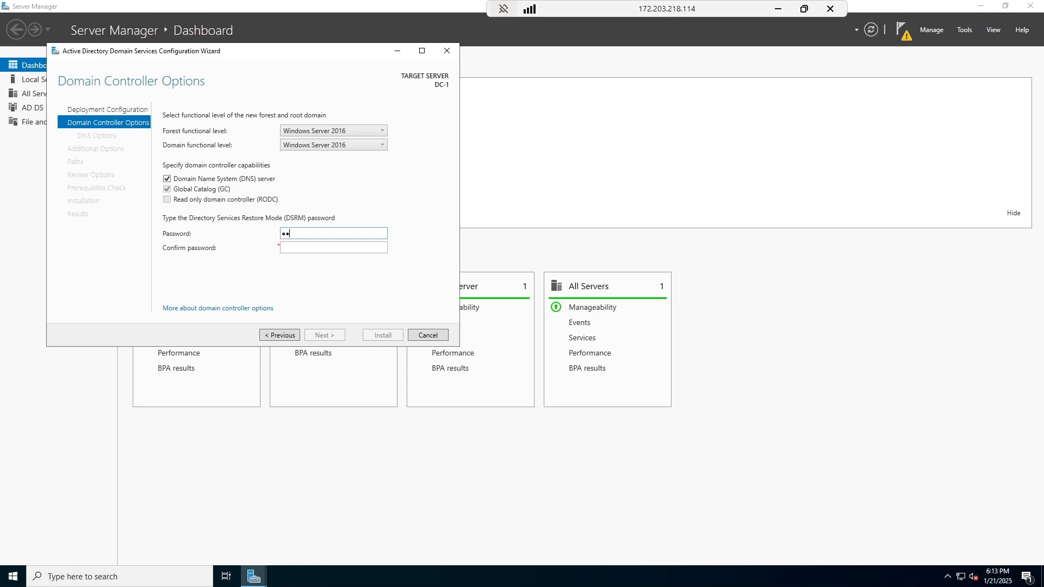
{"action": "type", "text": "••••"}
{"action": "key", "text": "Tab"}
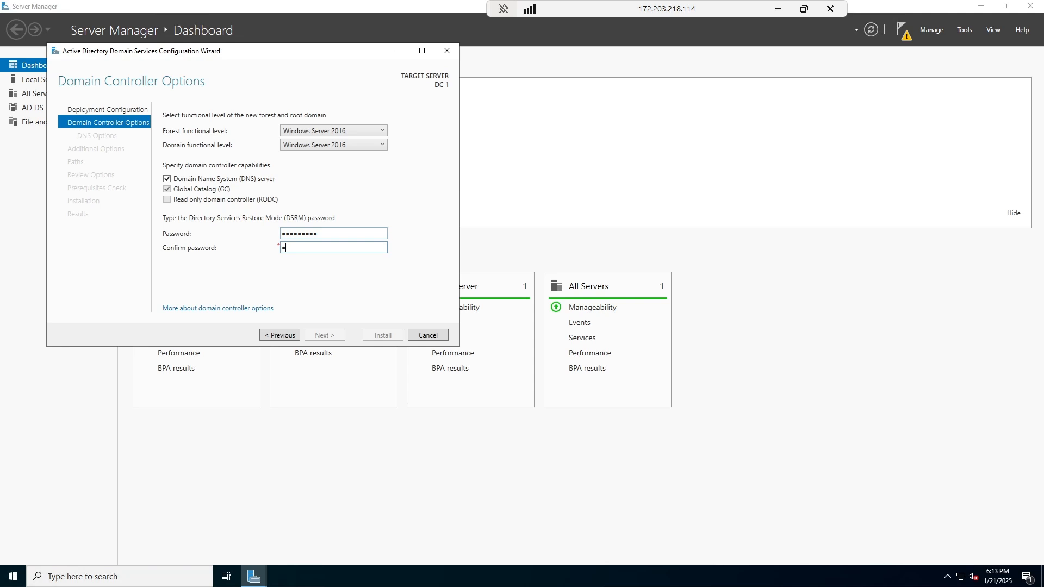
{"action": "type", "text": "•••••••••"}
{"action": "left_click", "coordinate": [324, 334]}
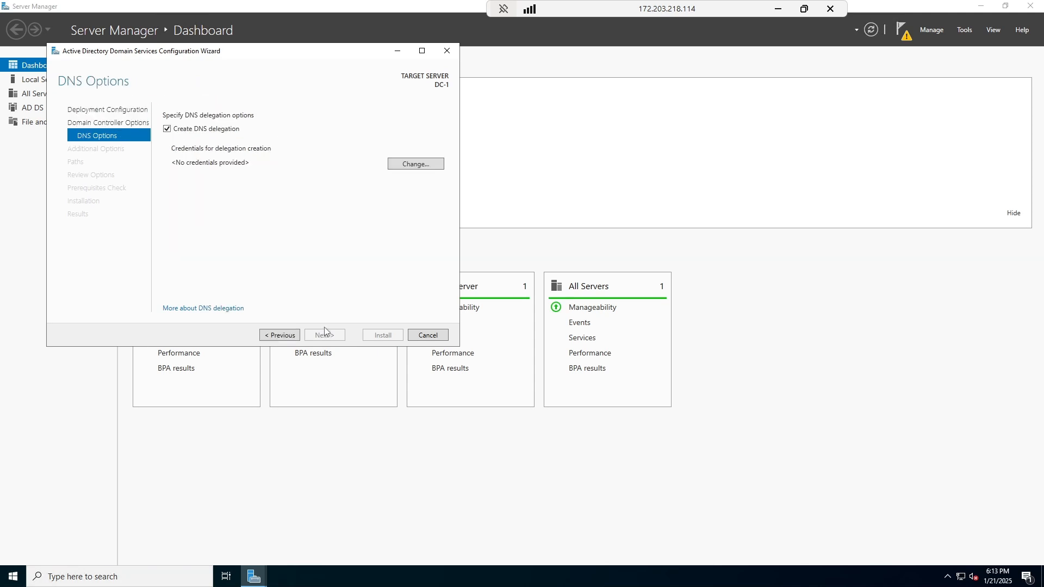
Turn off DNS delegation, then accept the MYDOMAIN NetBIOS name and default paths.
{"action": "left_click", "coordinate": [167, 129]}
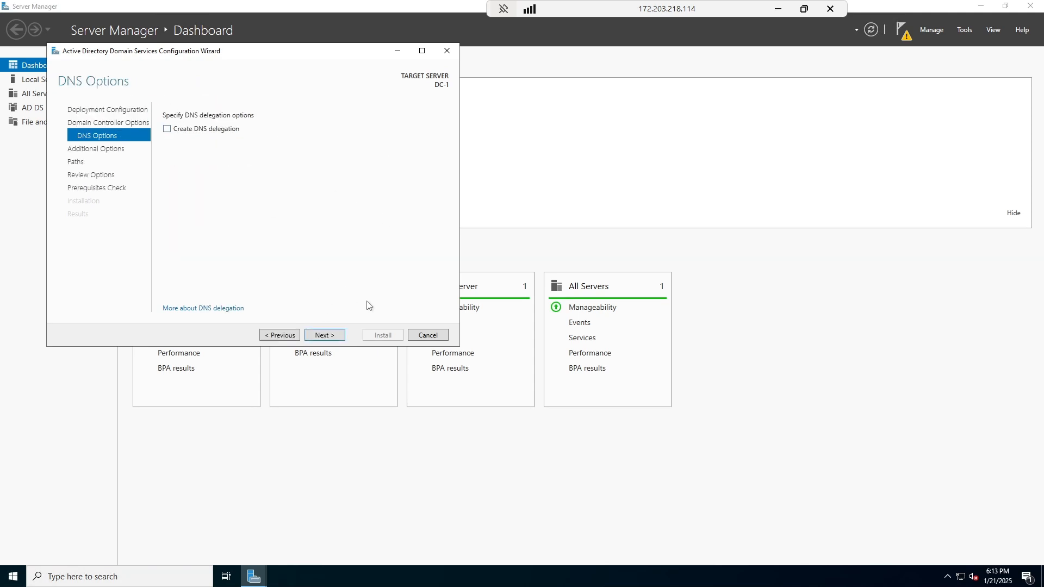
{"action": "left_click", "coordinate": [326, 335]}
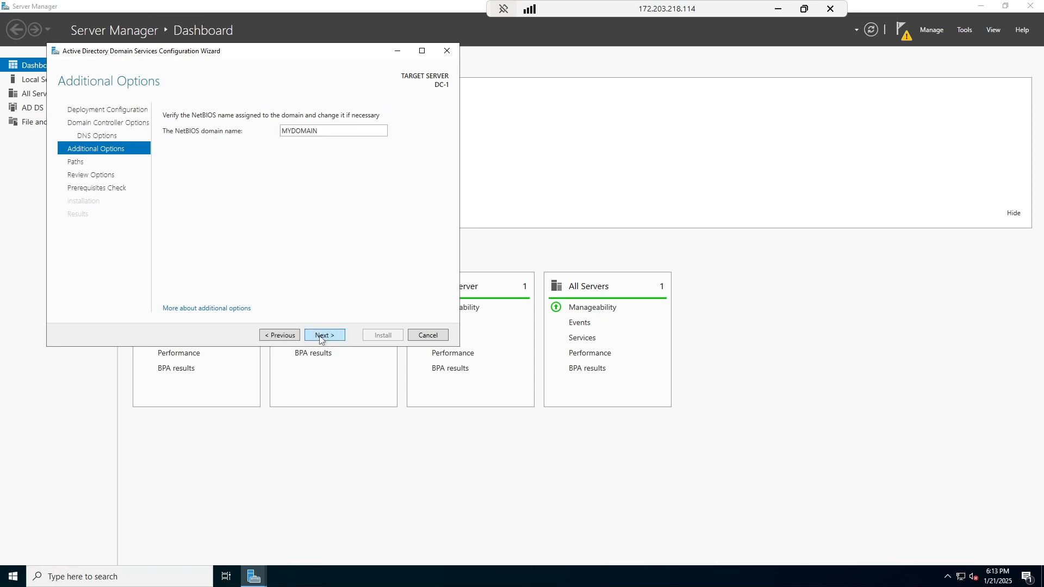
{"action": "left_click", "coordinate": [321, 334]}
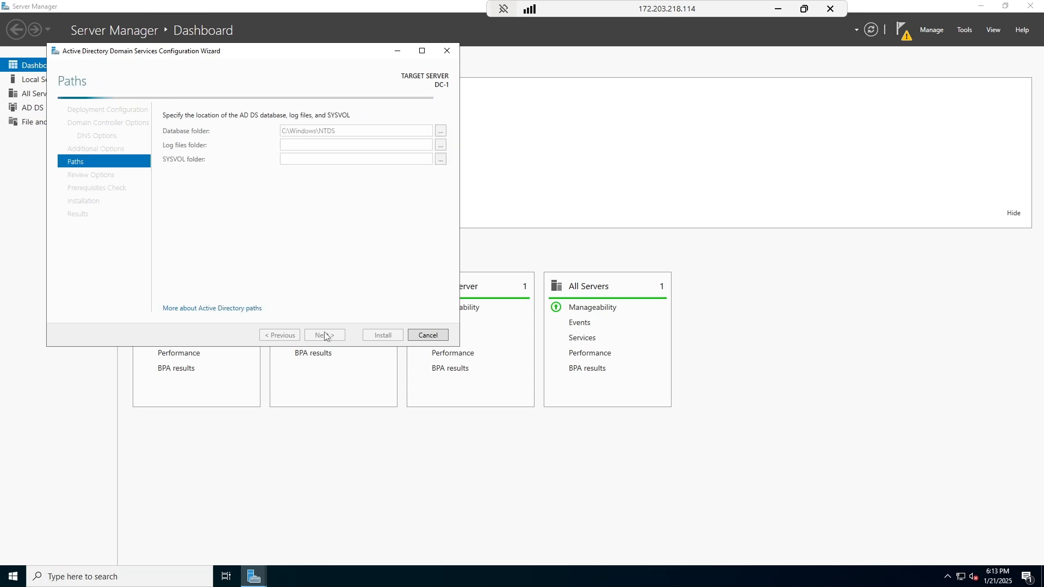
{"action": "left_click", "coordinate": [324, 335]}
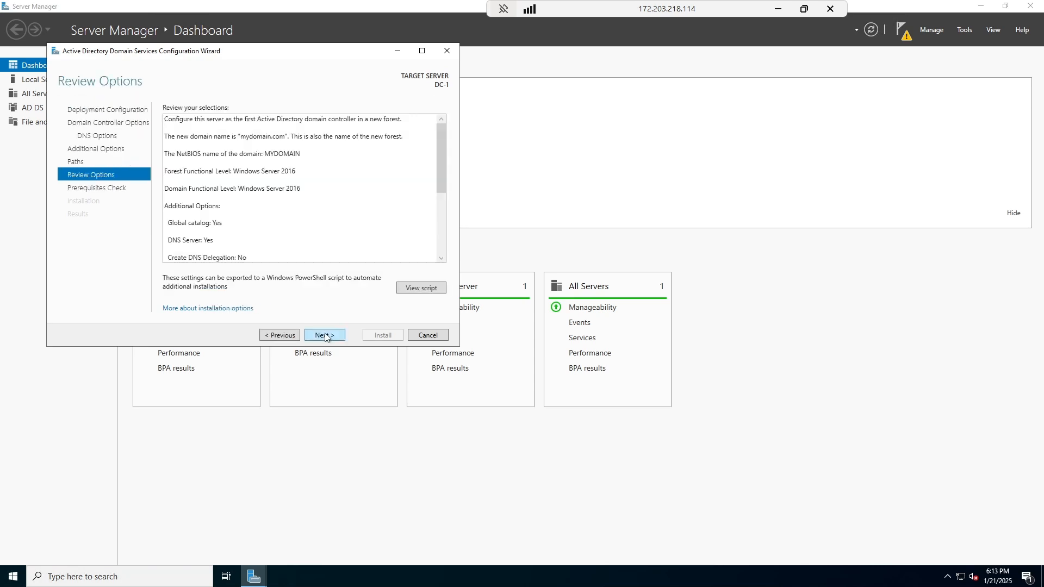
Pass the prerequisites check, install the domain controller, dismiss the sign-out notice and close results.
{"action": "left_click", "coordinate": [325, 335]}
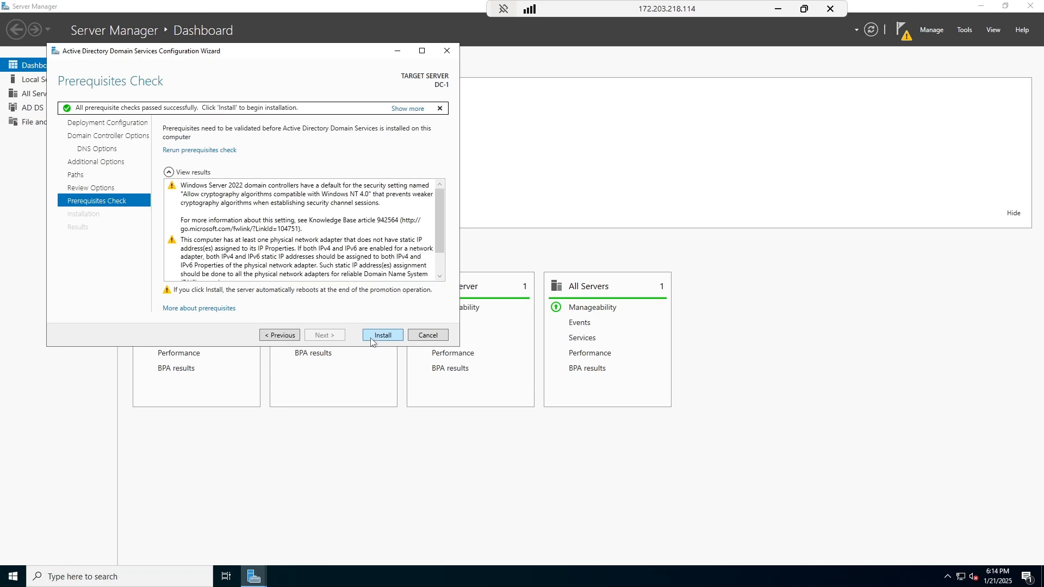
{"action": "left_click", "coordinate": [372, 339]}
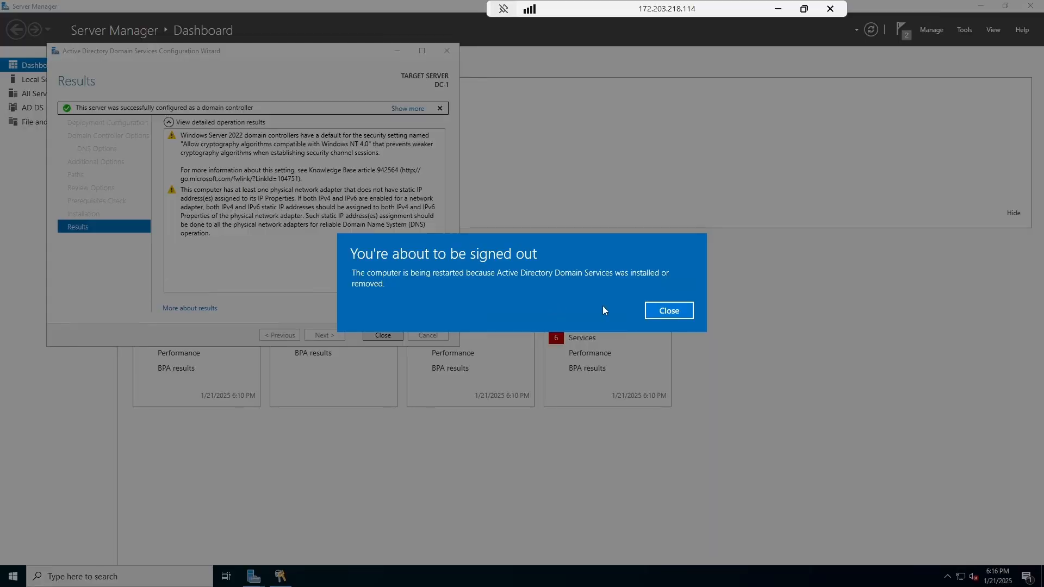
{"action": "left_click", "coordinate": [665, 312]}
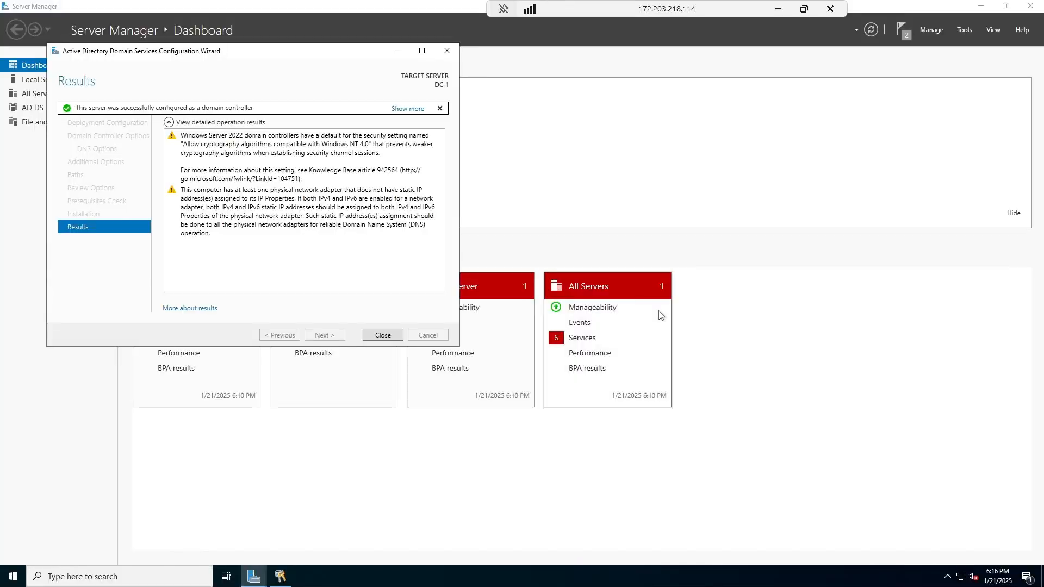
{"action": "left_click", "coordinate": [386, 336]}
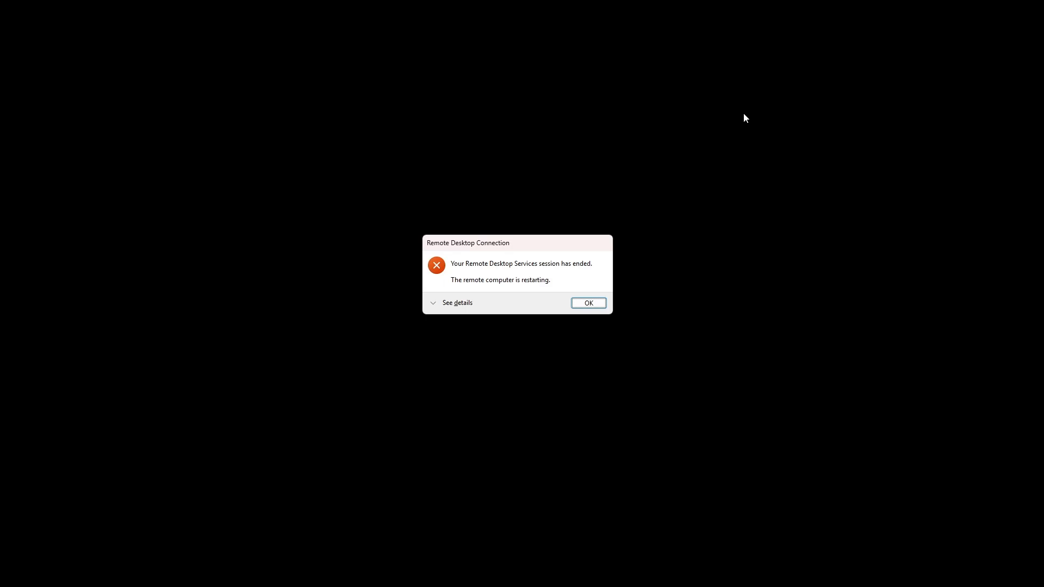
Dismiss the session-ended message and copy DC-1's public IP 172.203.218.114 from the portal.
{"action": "left_click", "coordinate": [588, 304]}
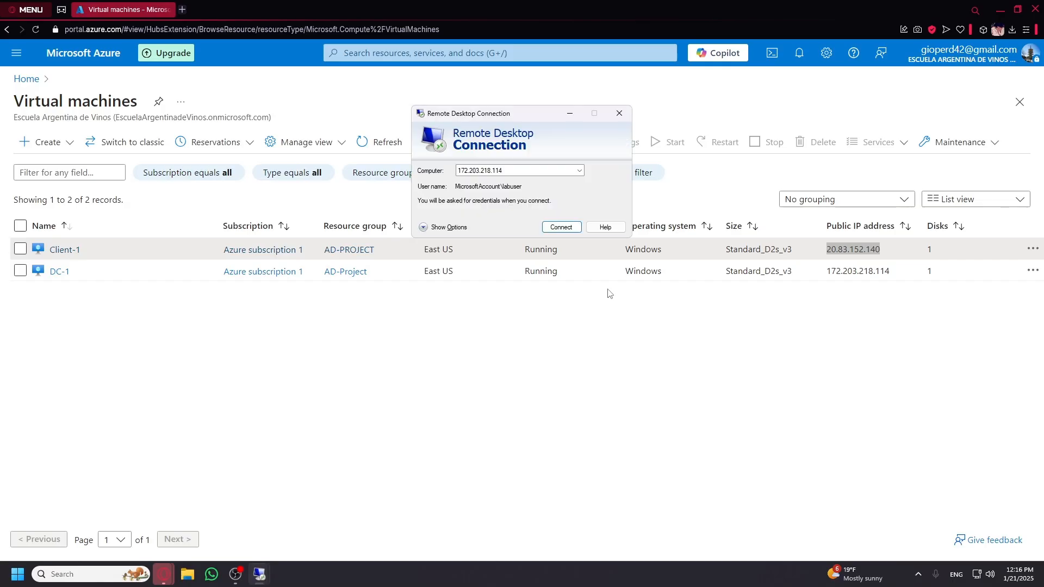
{"action": "left_click", "coordinate": [559, 228]}
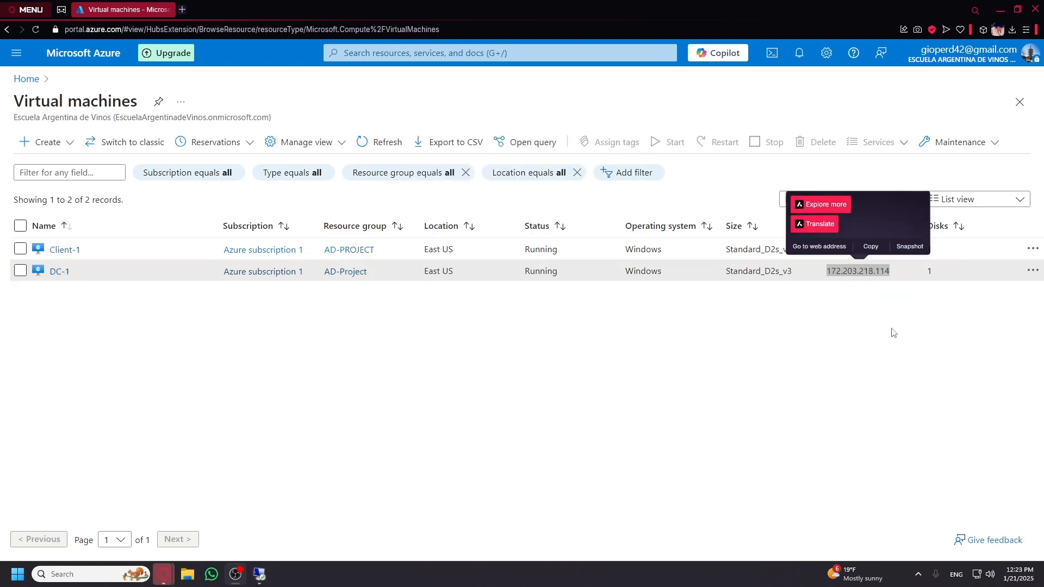
{"action": "left_click", "coordinate": [869, 247]}
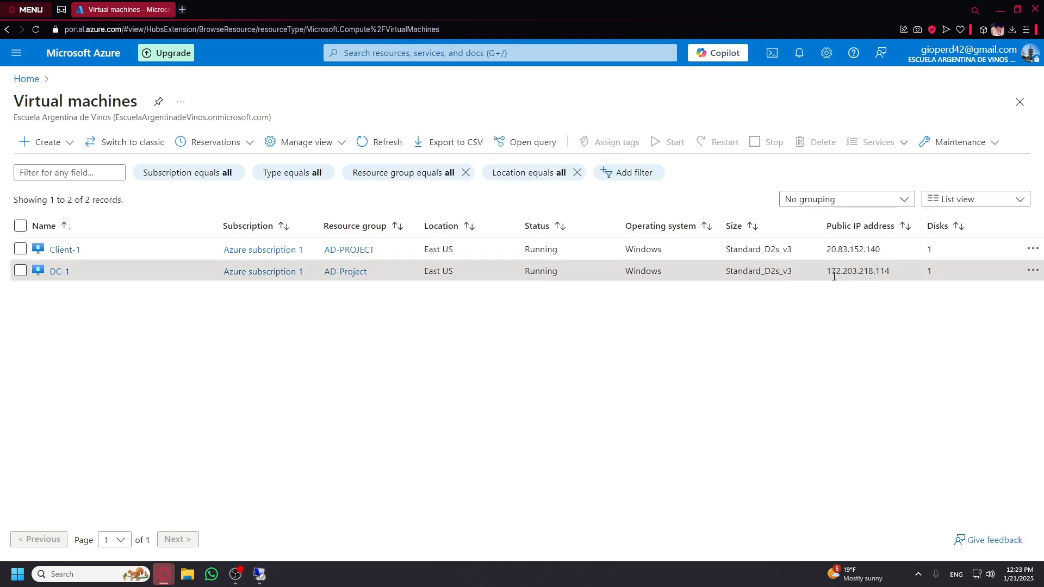
{"action": "double_click", "coordinate": [833, 271]}
{"action": "left_click", "coordinate": [869, 247]}
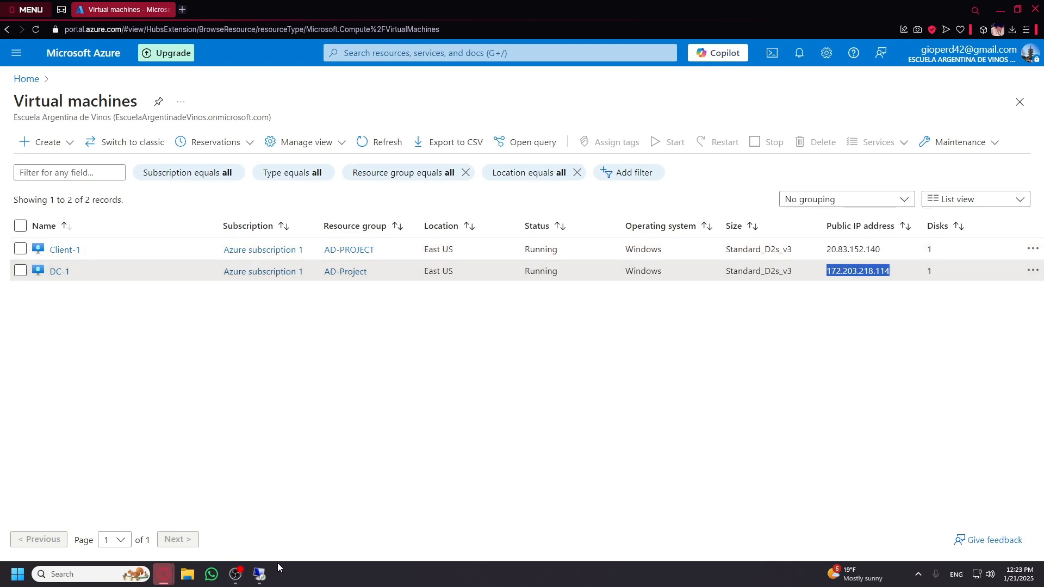
Bring back Remote Desktop Connection with 172.203.218.114 as the computer and start connecting.
{"action": "mouse_move", "coordinate": [260, 574]}
{"action": "left_click", "coordinate": [320, 511]}
{"action": "double_click", "coordinate": [508, 172]}
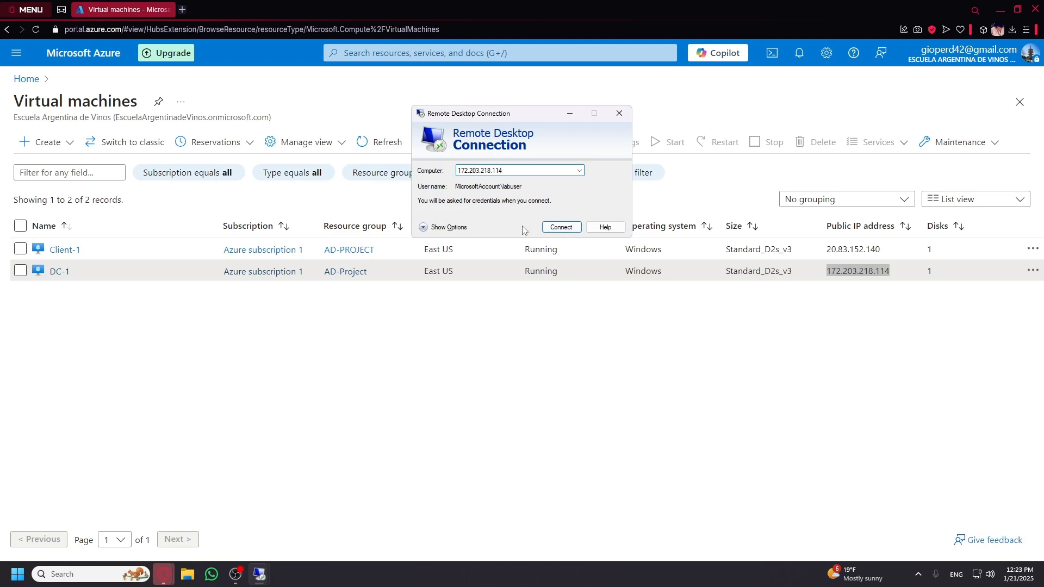
{"action": "left_click", "coordinate": [448, 227]}
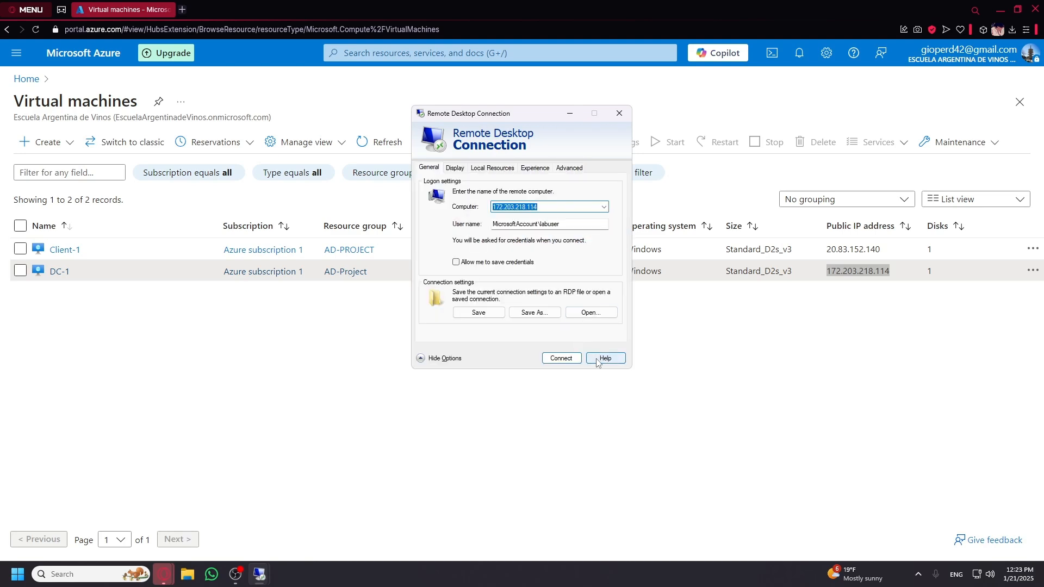
{"action": "left_click", "coordinate": [445, 357]}
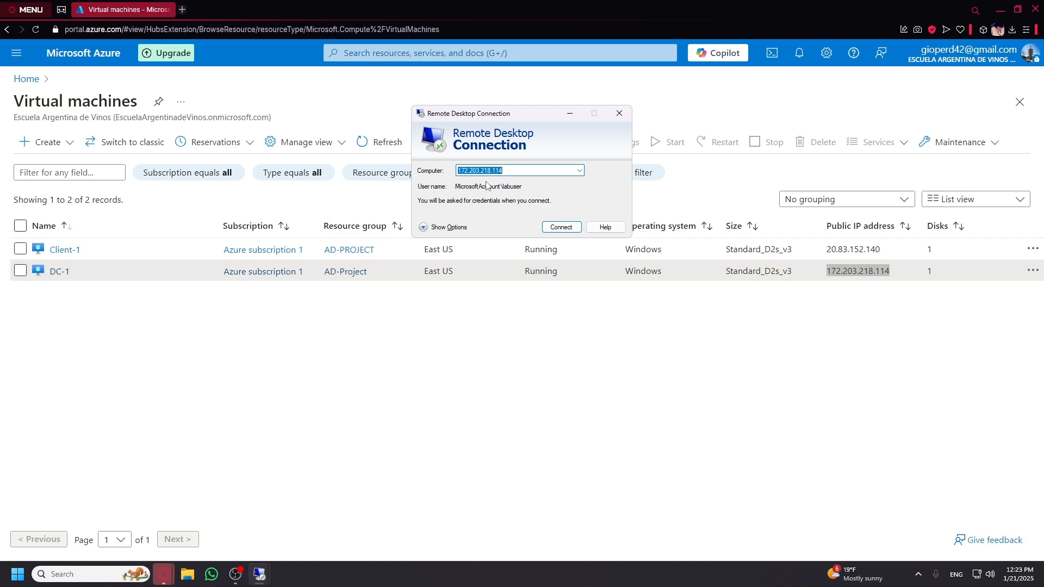
{"action": "left_click", "coordinate": [549, 227]}
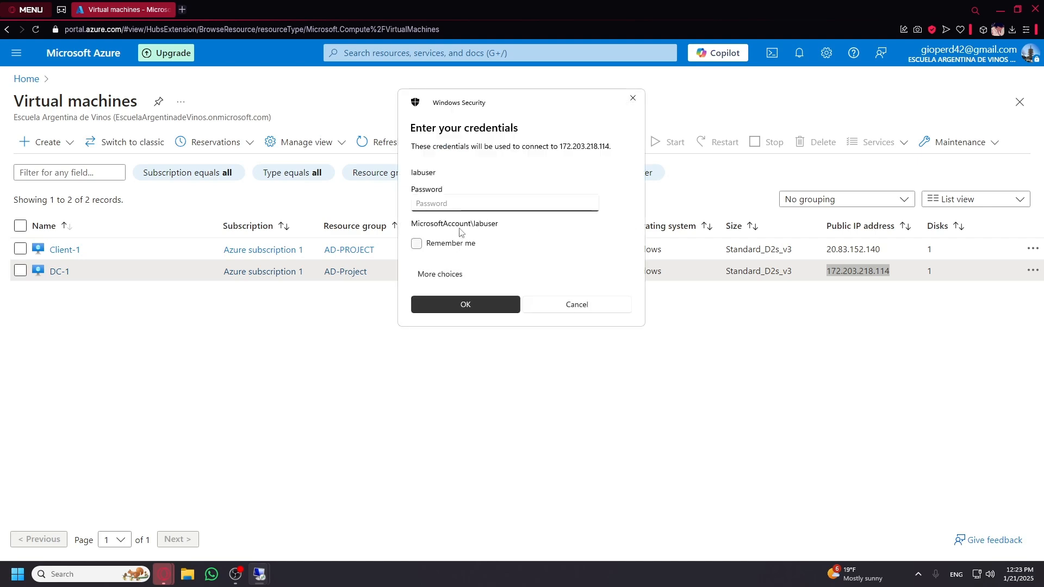
Switch to a different account and enter the user name mydomain.com\labuser.
{"action": "left_click", "coordinate": [455, 279]}
{"action": "left_click", "coordinate": [478, 335]}
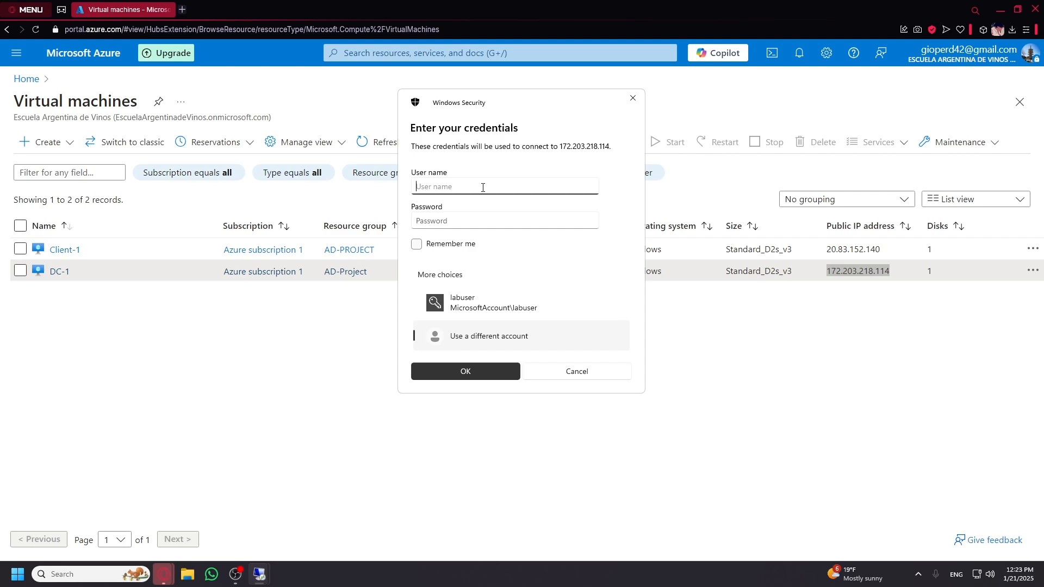
{"action": "type", "text": "m"}
{"action": "key", "text": "BackSpace"}
{"action": "key", "text": "BackSpace"}
{"action": "type", "text": "ydomain.com"}
{"action": "type", "text": "\\labuser"}
Enter the lab account's password, submit the credentials, and accept the certificate warning.
{"action": "key", "text": "Tab"}
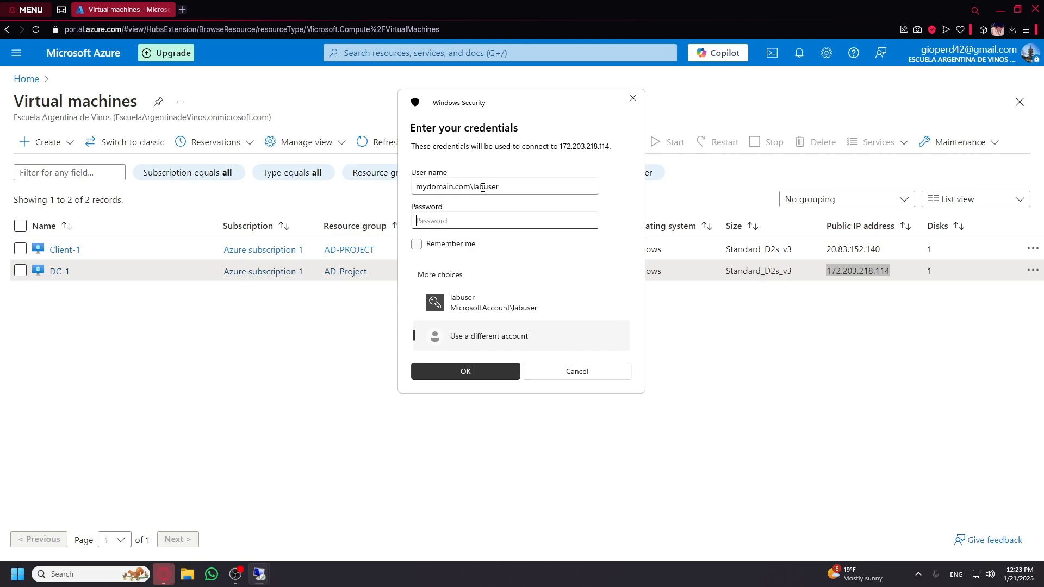
{"action": "left_click", "coordinate": [590, 220]}
{"action": "left_click", "coordinate": [487, 371]}
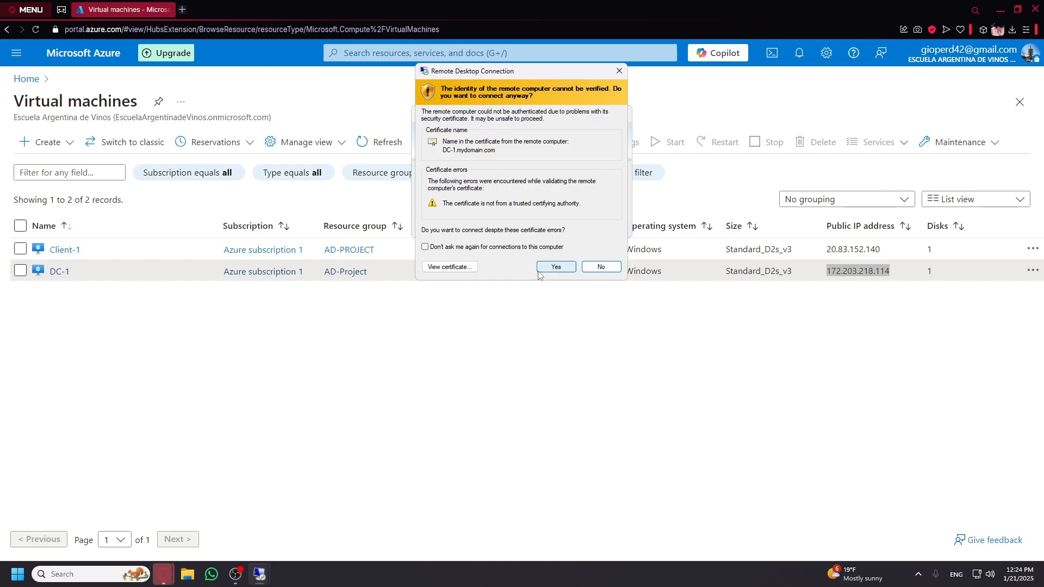
{"action": "left_click", "coordinate": [555, 267]}
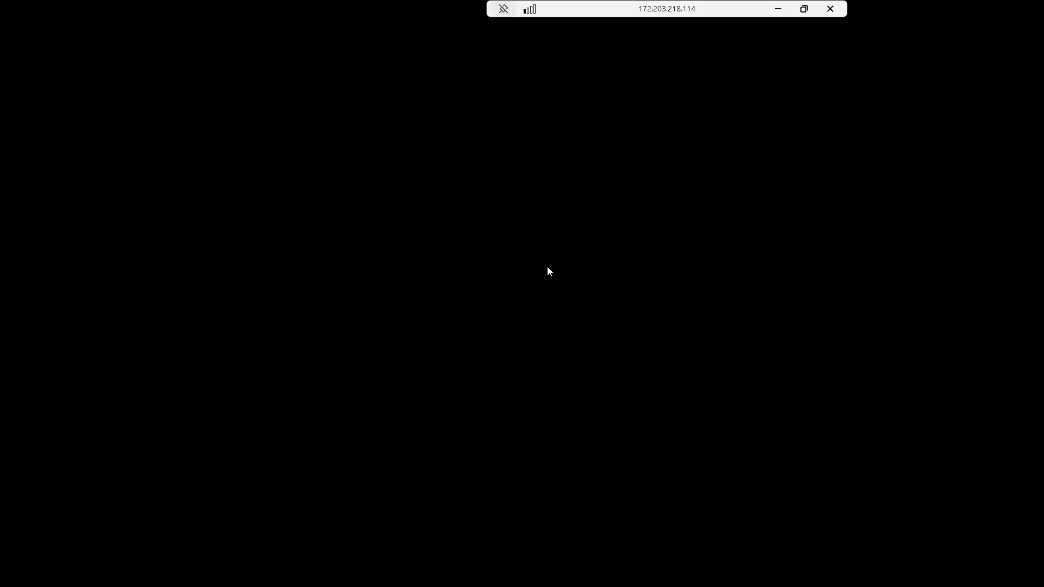
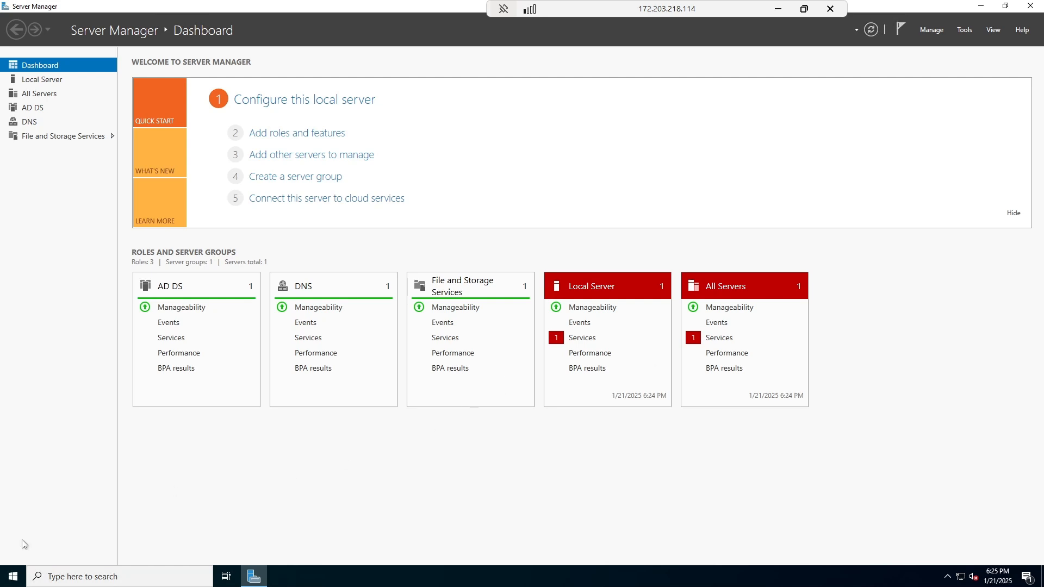
Launch Active Directory Users and Computers from Windows Administrative Tools and expand mydomain.com to show its containers.
{"action": "left_click", "coordinate": [15, 575]}
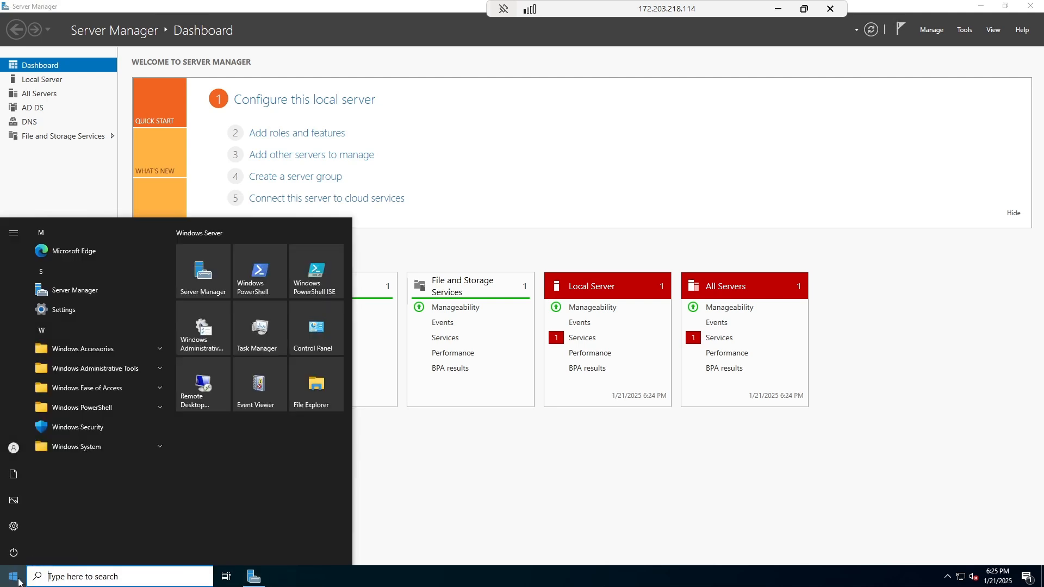
{"action": "left_click", "coordinate": [161, 368]}
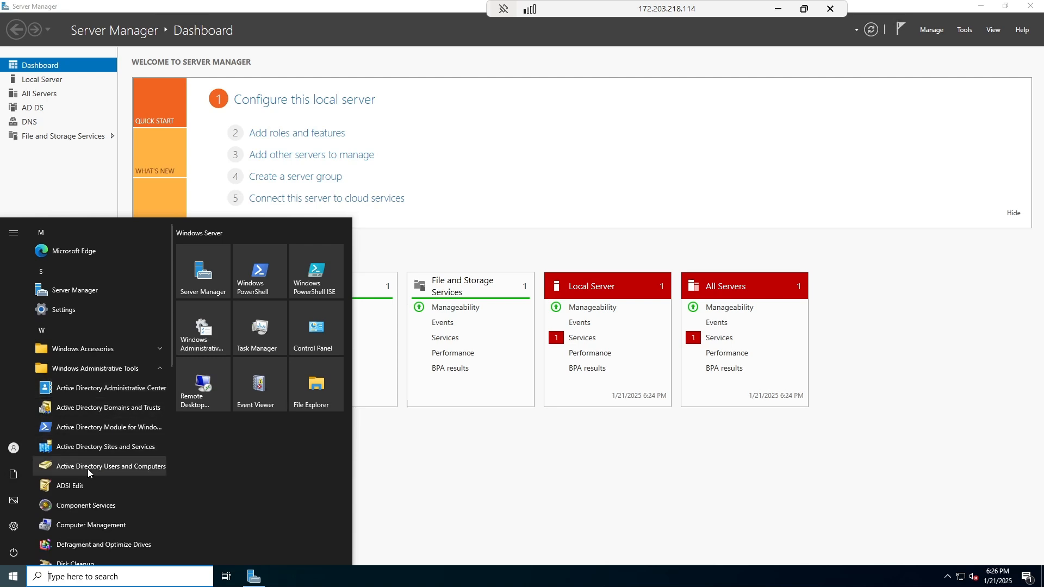
{"action": "left_click", "coordinate": [148, 468]}
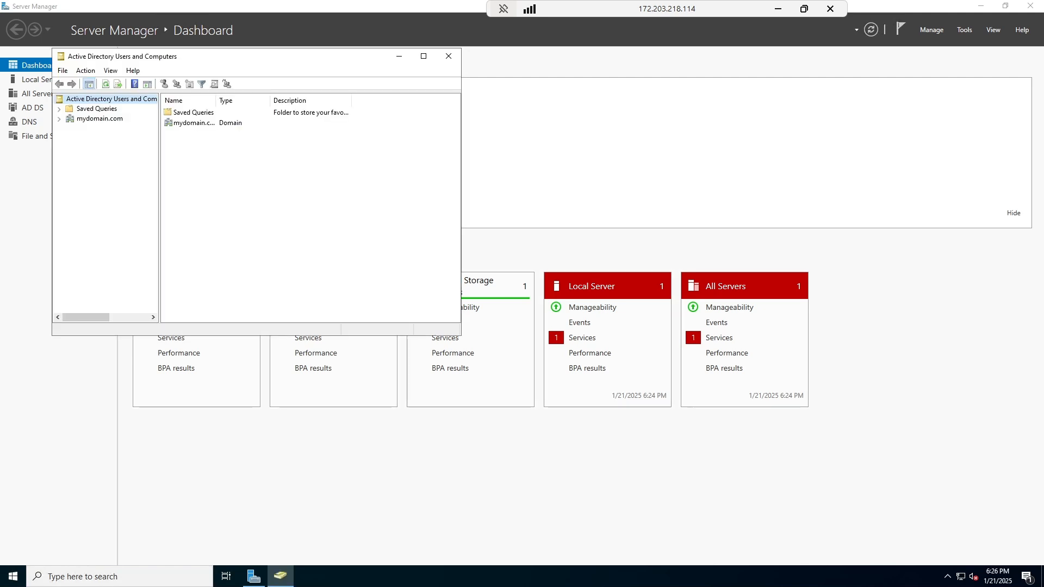
{"action": "left_click", "coordinate": [59, 119]}
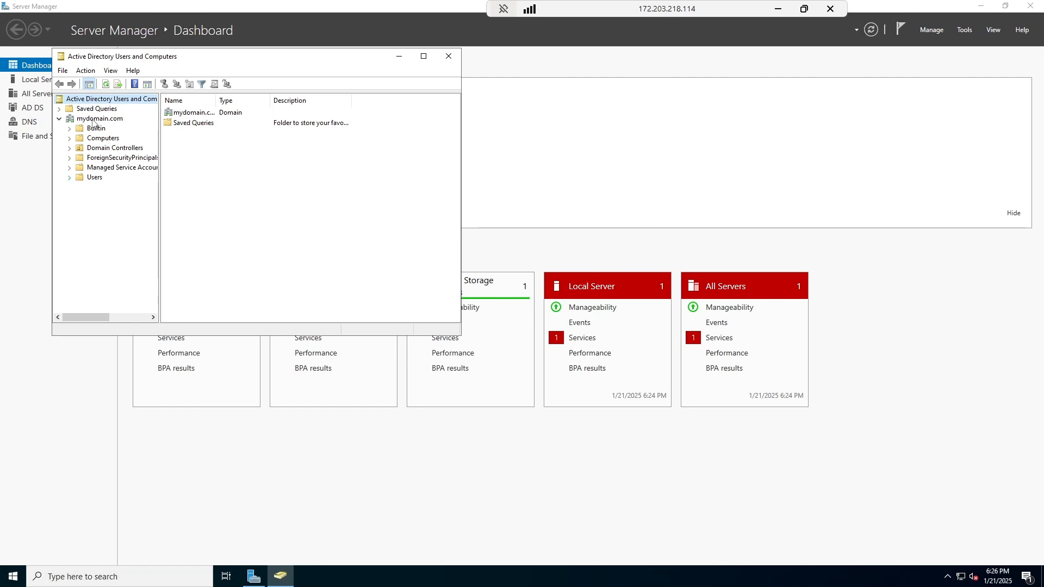
{"action": "left_click", "coordinate": [91, 120]}
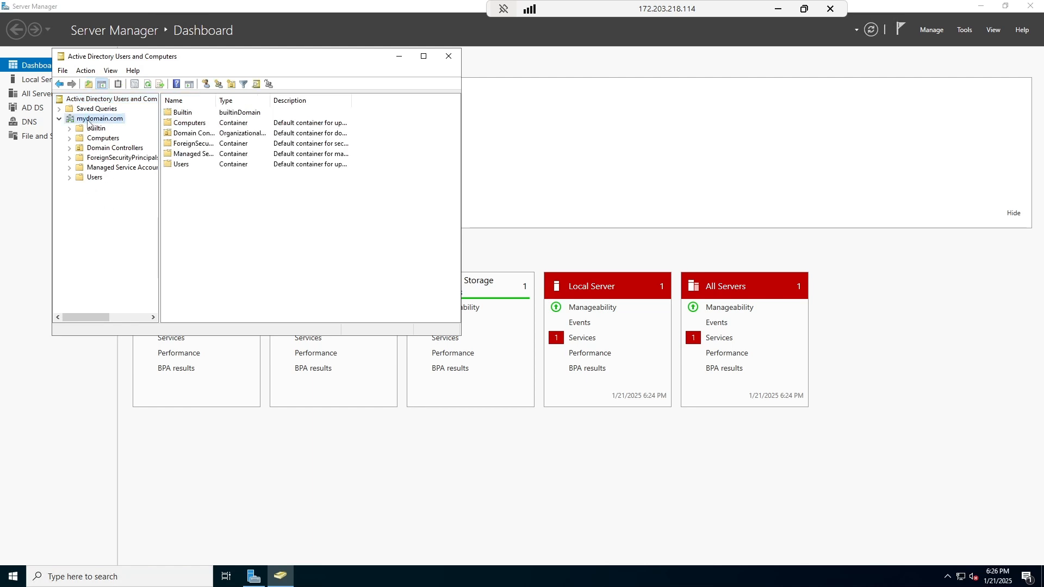
Create an organizational unit named _EMPLOYEES under mydomain.com.
{"action": "right_click", "coordinate": [89, 123]}
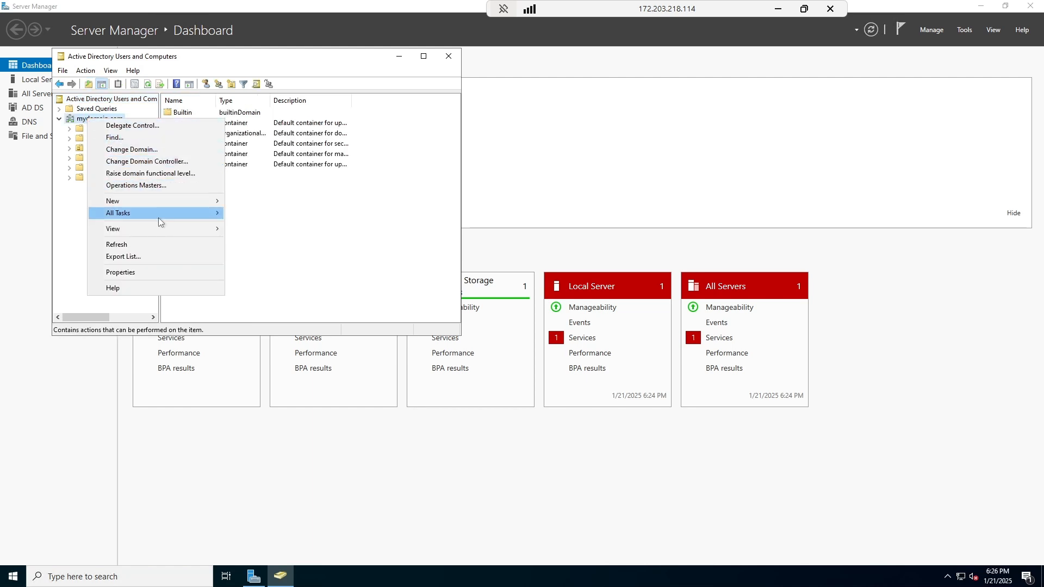
{"action": "mouse_move", "coordinate": [163, 201]}
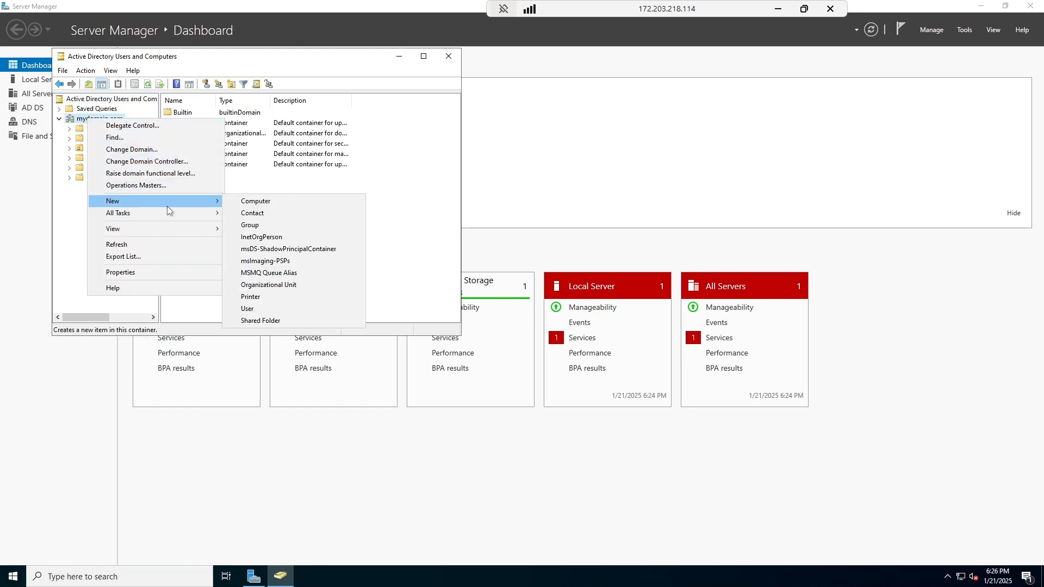
{"action": "left_click", "coordinate": [255, 285]}
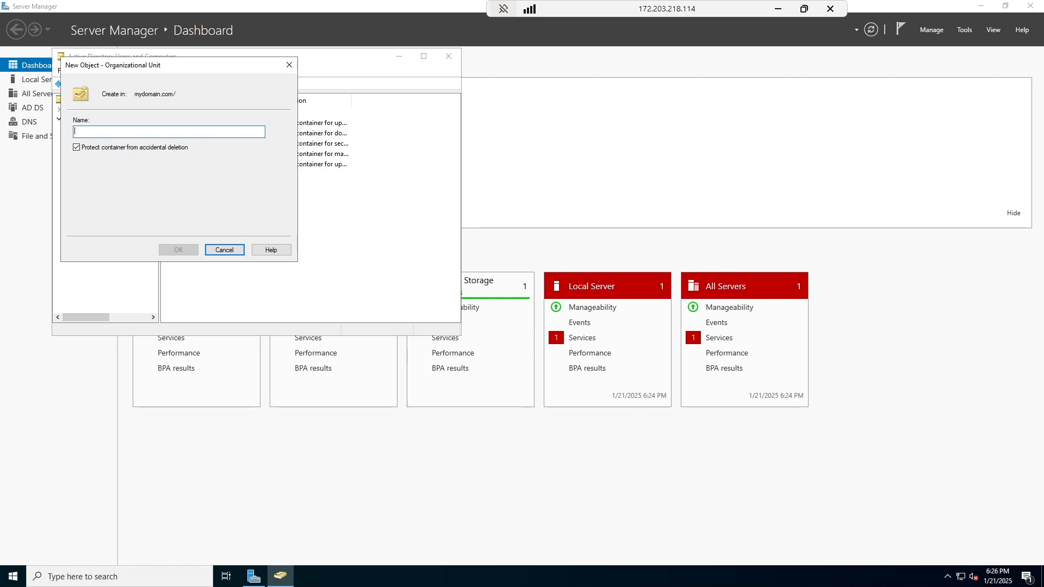
{"action": "right_click", "coordinate": [175, 132]}
{"action": "left_click", "coordinate": [222, 175]}
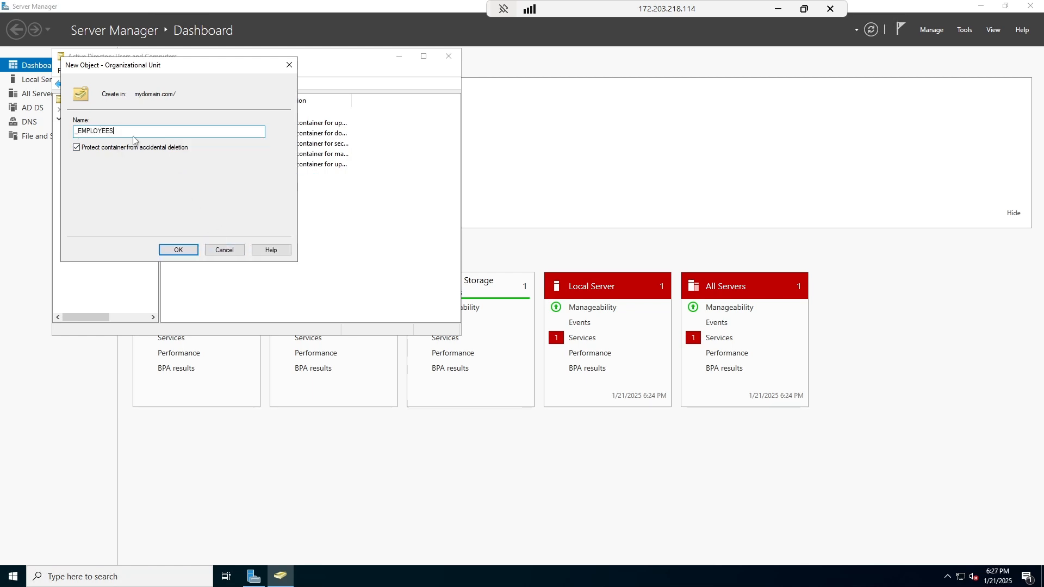
{"action": "left_click", "coordinate": [179, 251]}
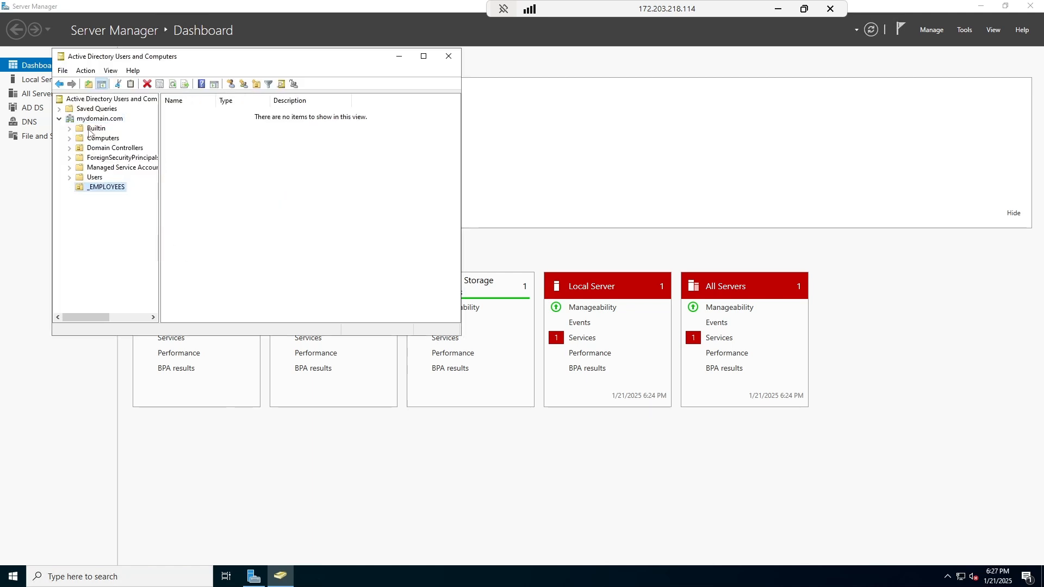
Create a second organizational unit named _ADMINS under mydomain.com.
{"action": "right_click", "coordinate": [82, 120]}
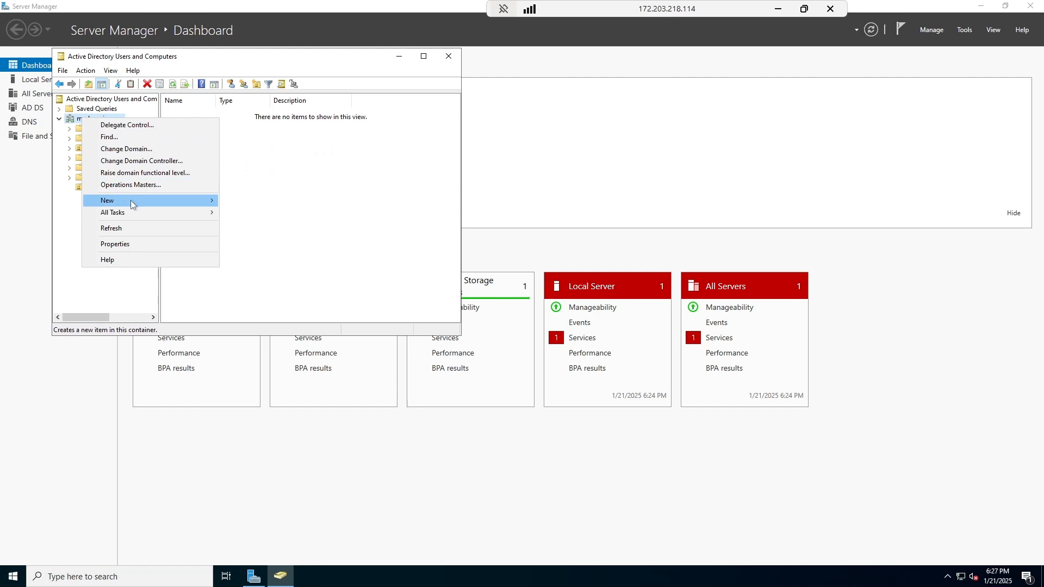
{"action": "mouse_move", "coordinate": [133, 201]}
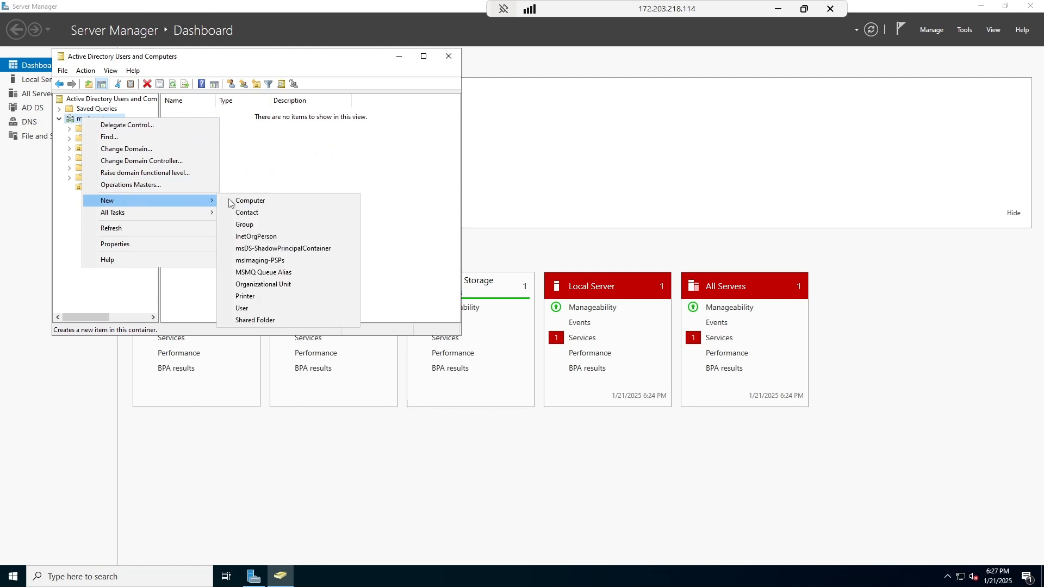
{"action": "left_click", "coordinate": [254, 285]}
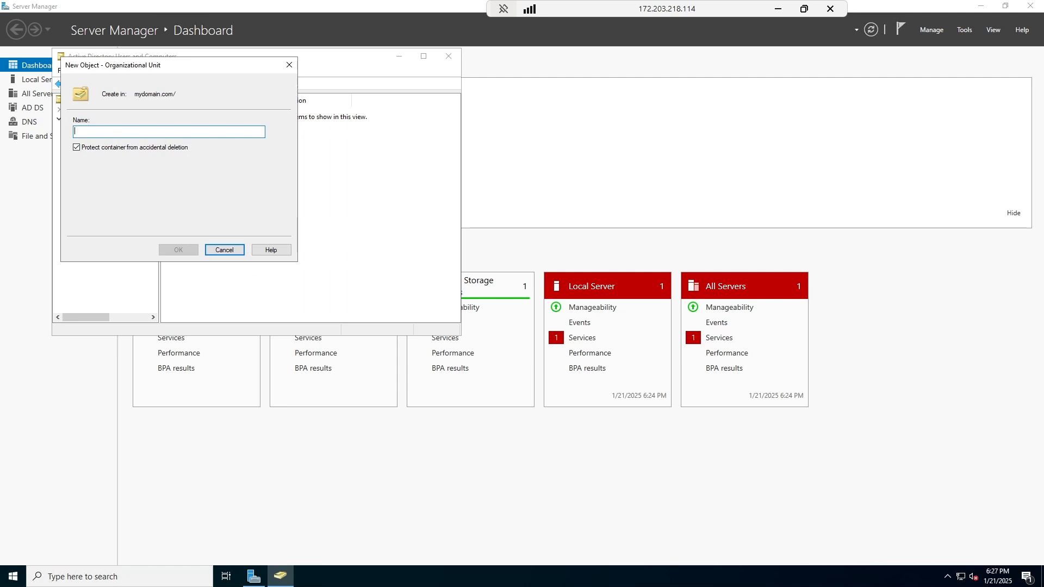
{"action": "type", "text": "J"}
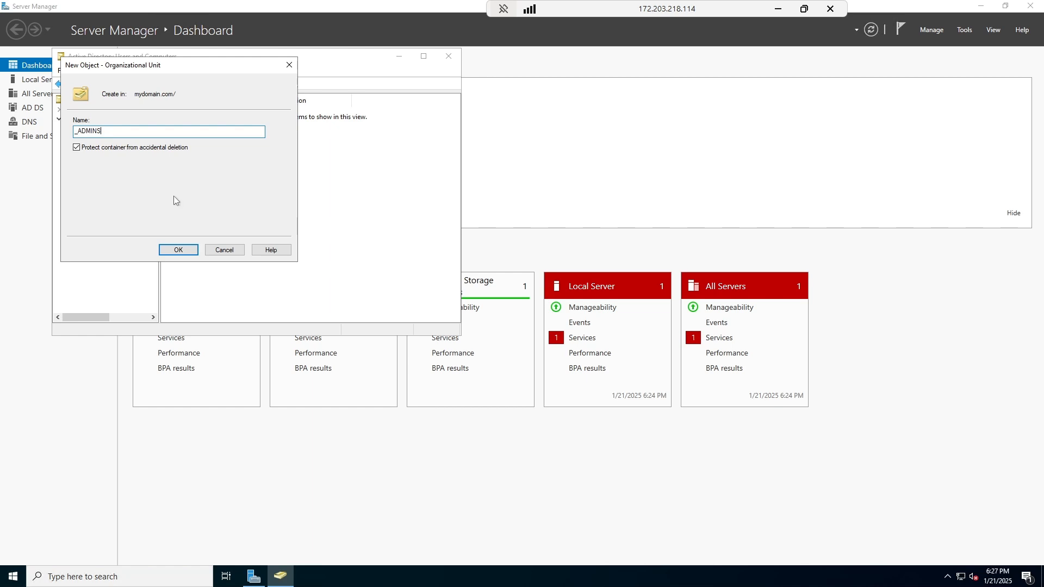
{"action": "left_click", "coordinate": [178, 250]}
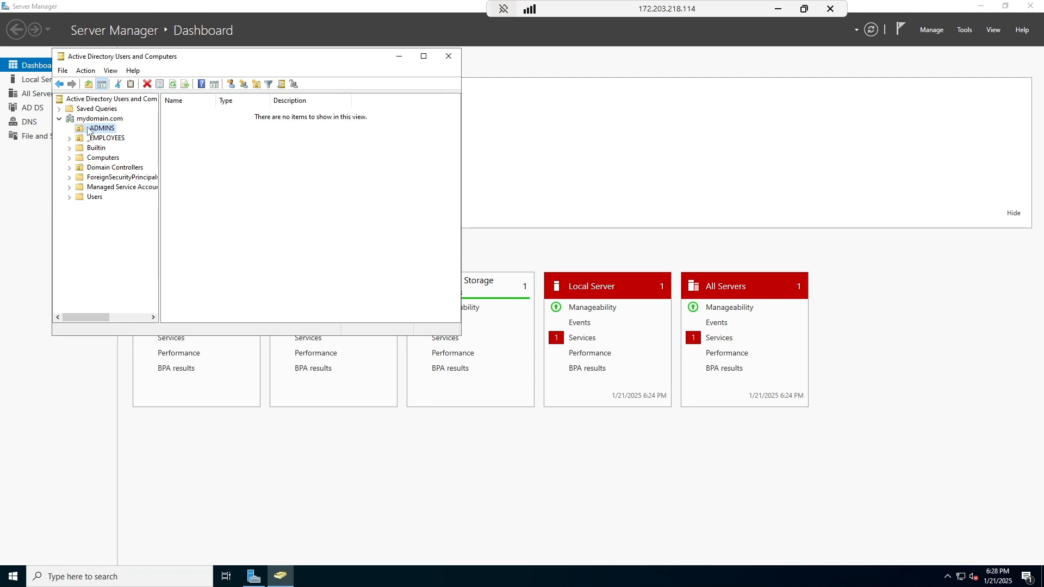
Begin a new user in _ADMINS, entering first name, last name and logon name, and reach the password page.
{"action": "right_click", "coordinate": [90, 130]}
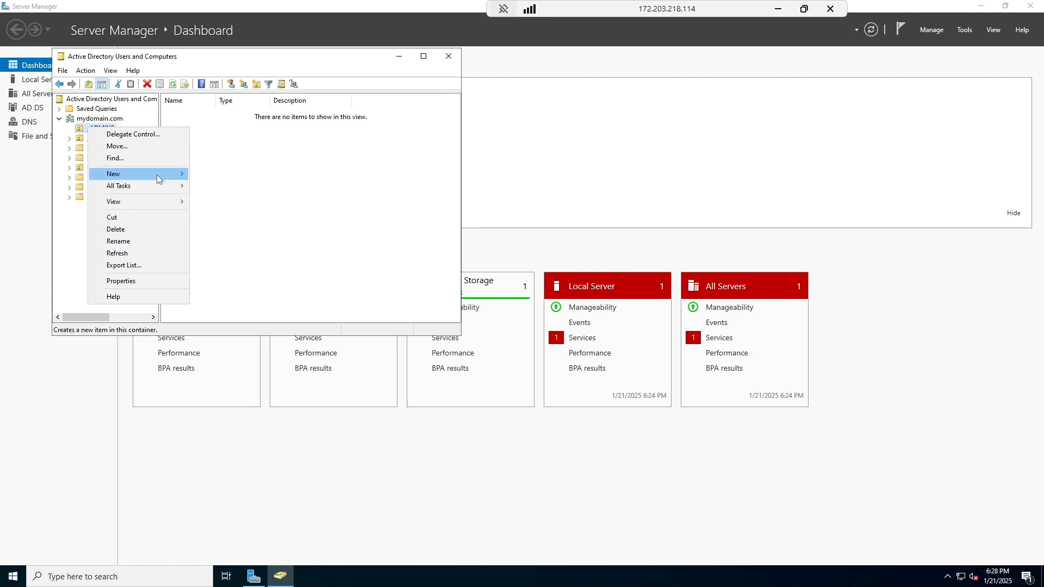
{"action": "mouse_move", "coordinate": [157, 177]}
{"action": "left_click", "coordinate": [233, 281]}
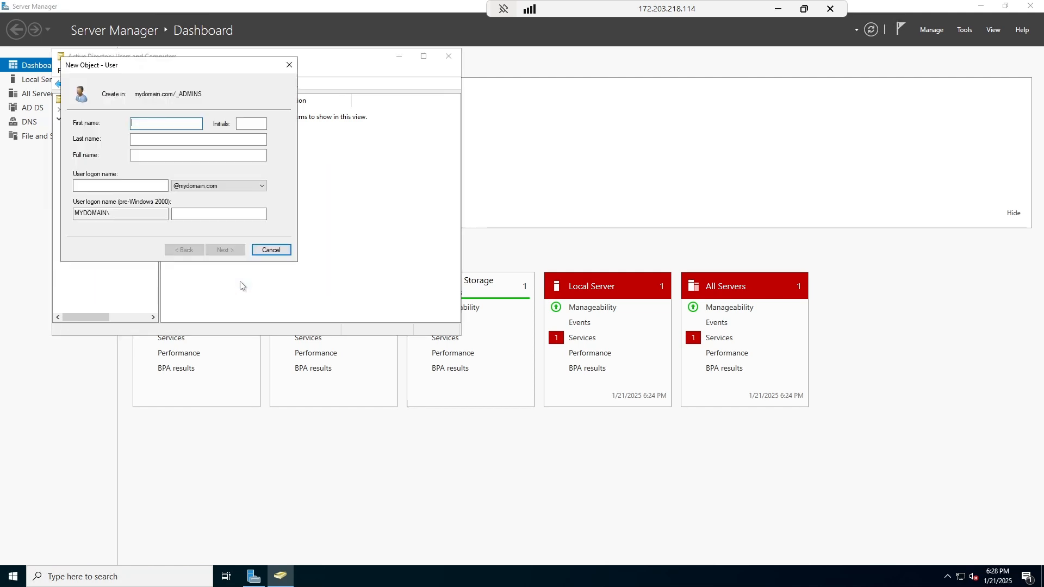
{"action": "type", "text": "Jane"}
{"action": "key", "text": "Tab"}
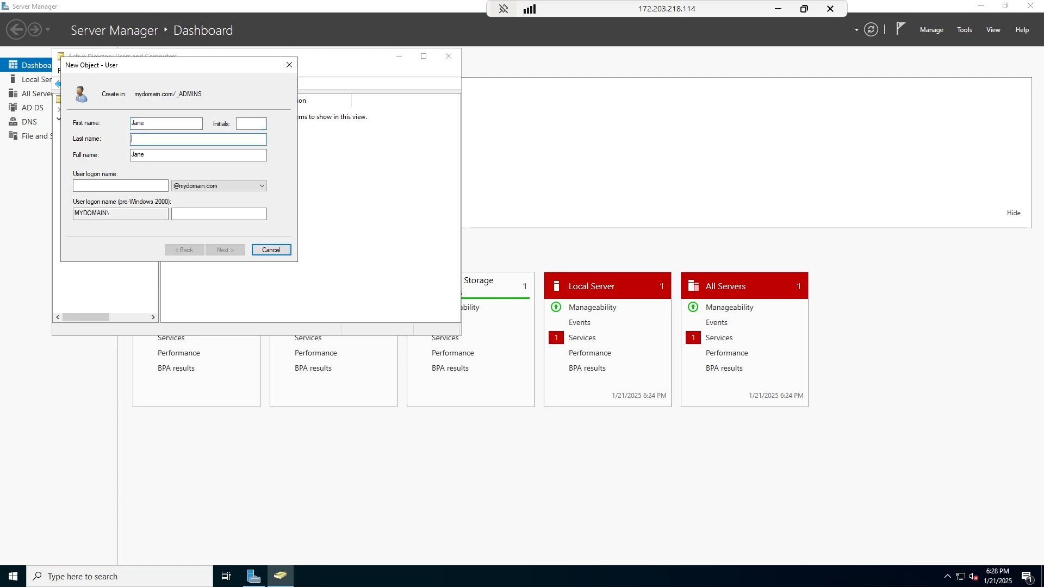
{"action": "type", "text": "Doe"}
{"action": "key", "text": "Tab"}
{"action": "key", "text": "Tab"}
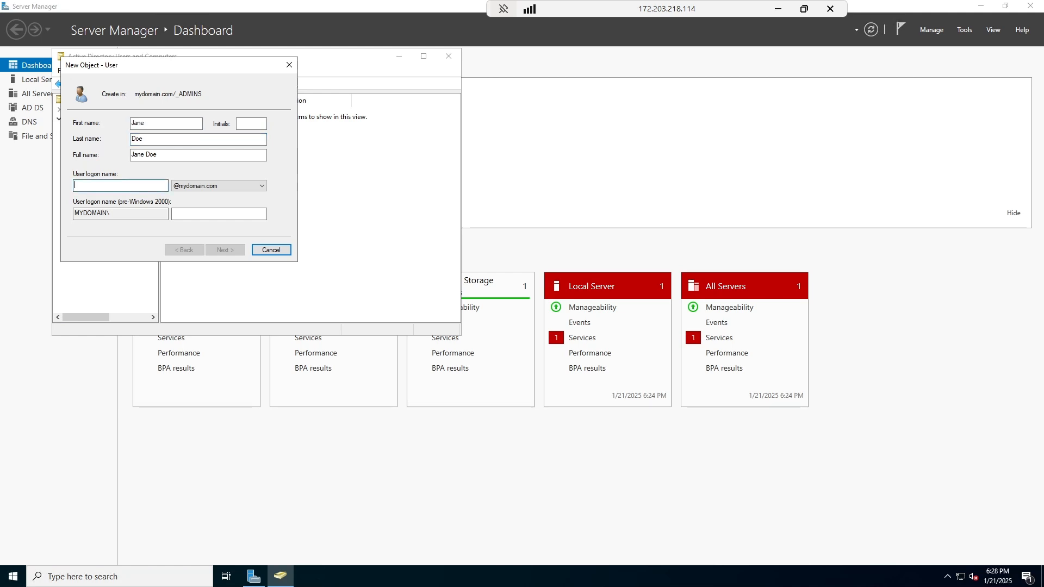
{"action": "type", "text": "jan"}
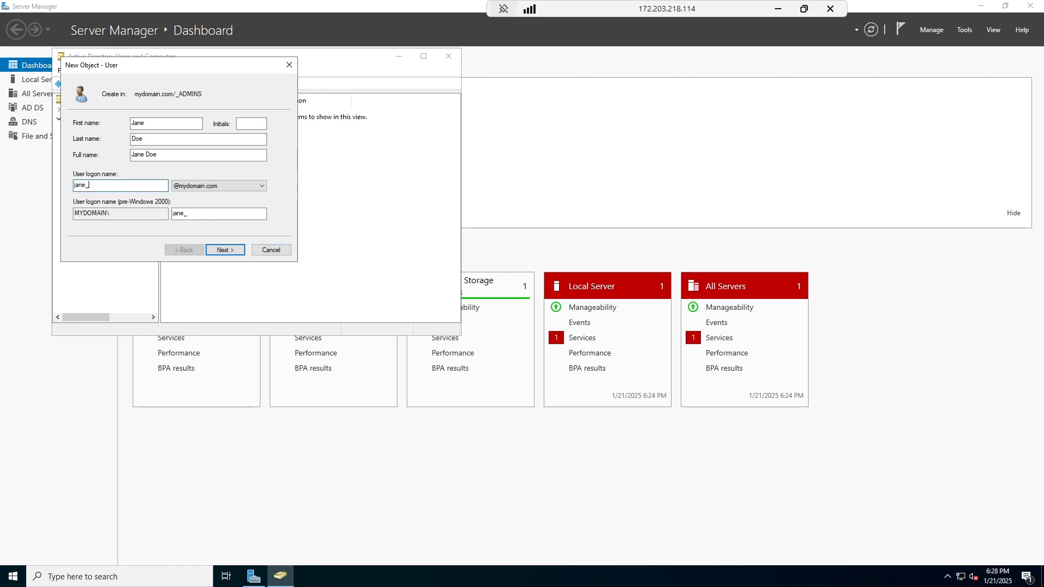
{"action": "type", "text": "e_admin"}
{"action": "left_click", "coordinate": [222, 250]}
{"action": "left_click", "coordinate": [184, 250]}
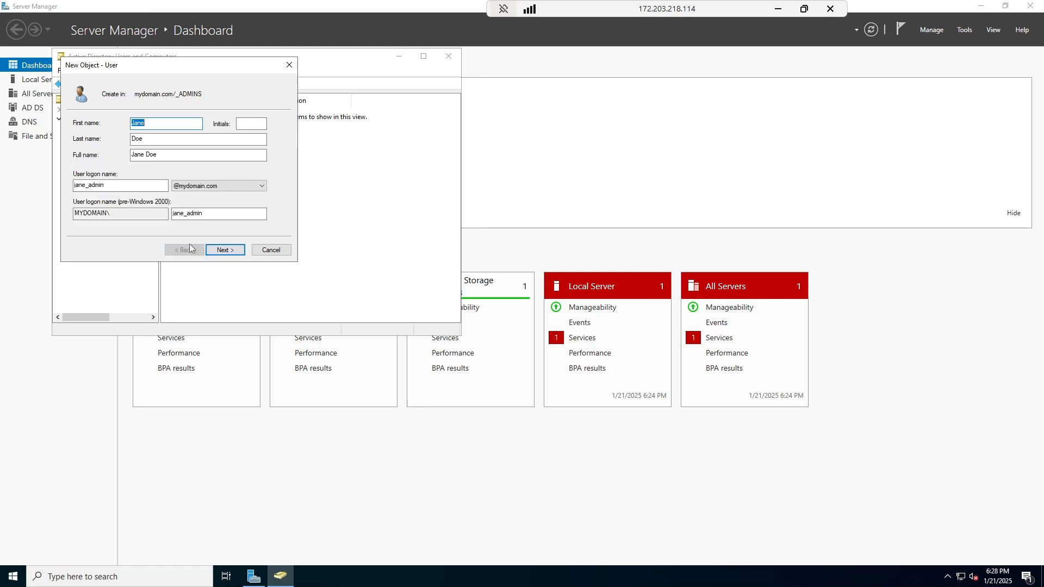
{"action": "left_click", "coordinate": [225, 250]}
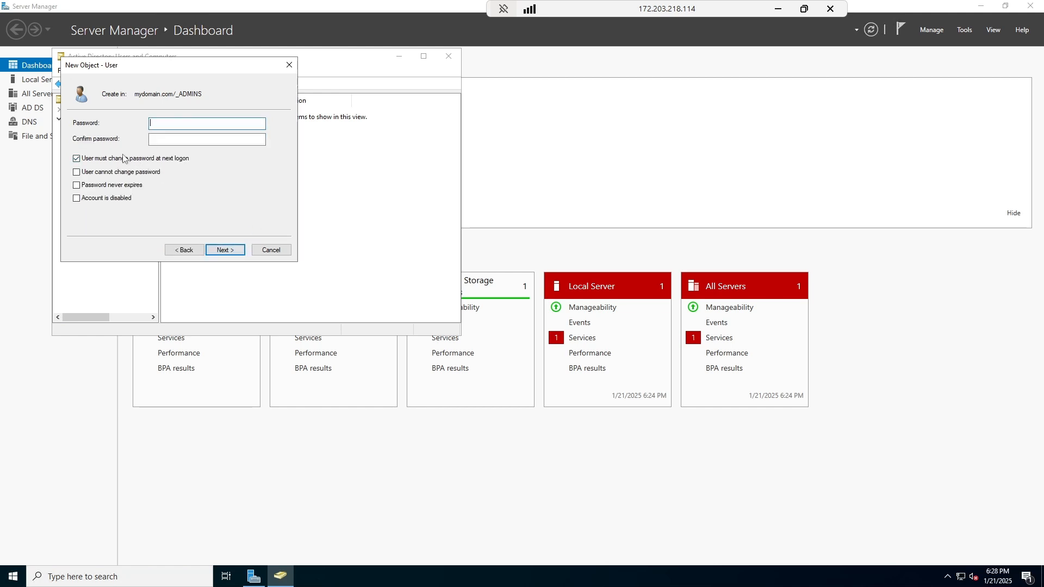
Set the user's password without forcing a change at next logon, fix the mismatch, and finish the wizard.
{"action": "left_click", "coordinate": [77, 158]}
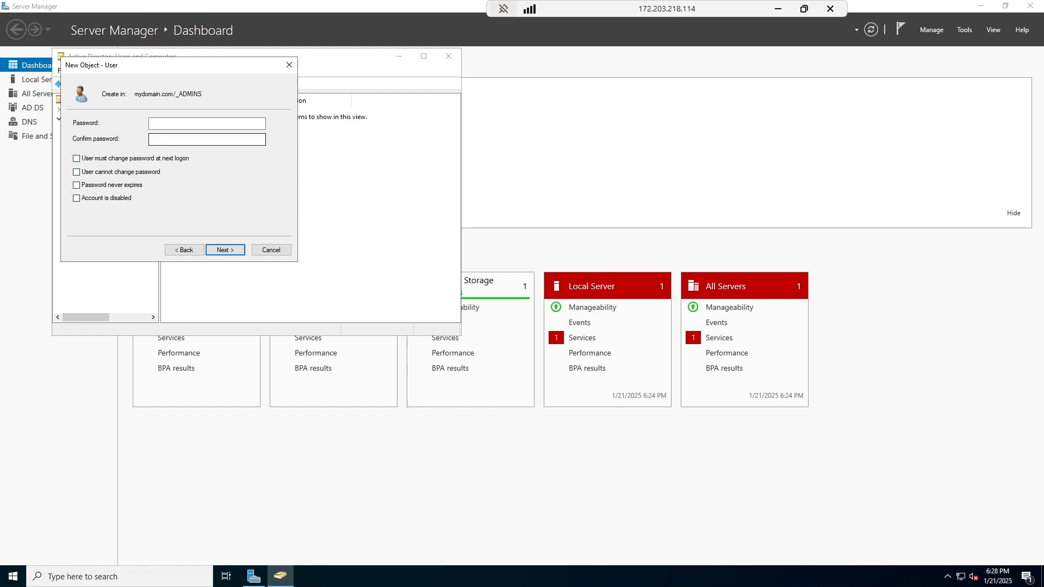
{"action": "key", "text": "shift+Tab"}
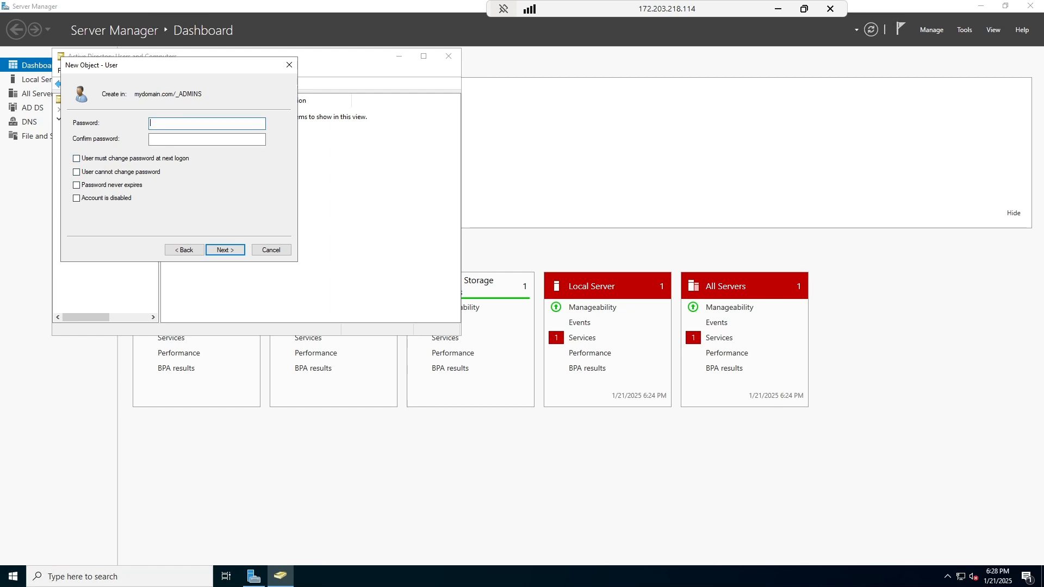
{"action": "type", "text": "••••••••••"}
{"action": "key", "text": "Tab"}
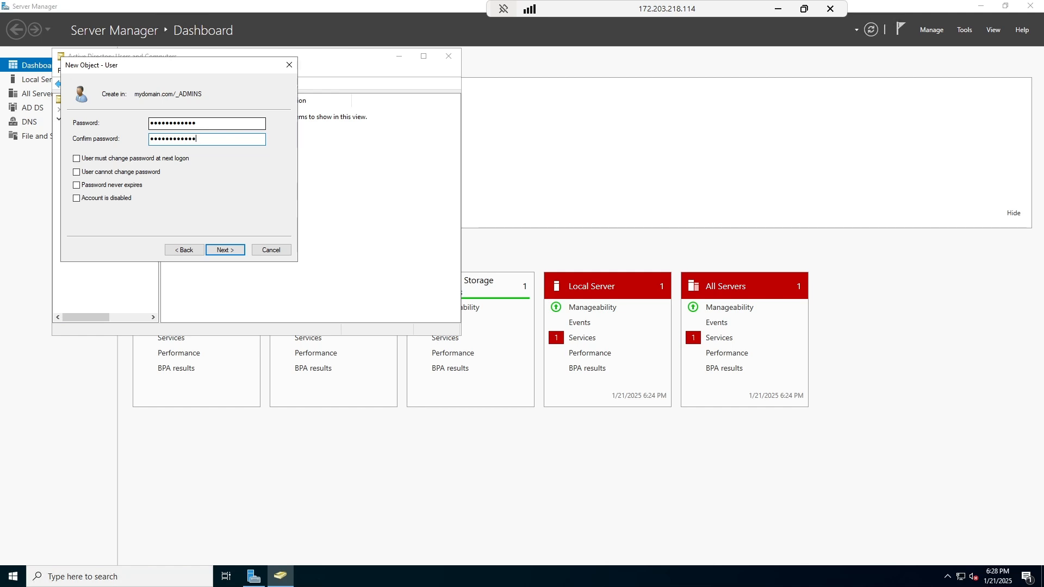
{"action": "left_click", "coordinate": [226, 252]}
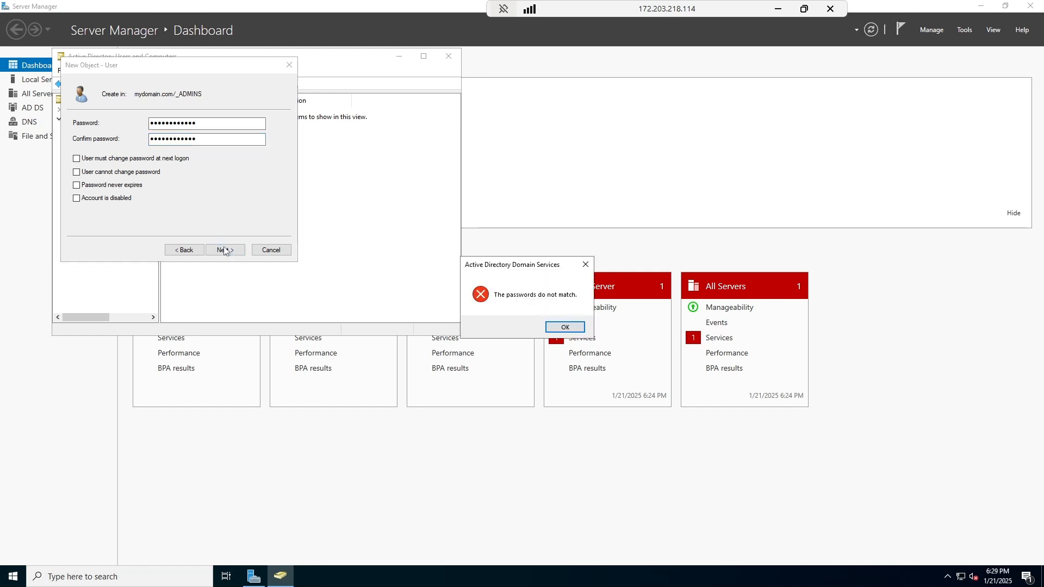
{"action": "left_click", "coordinate": [555, 324]}
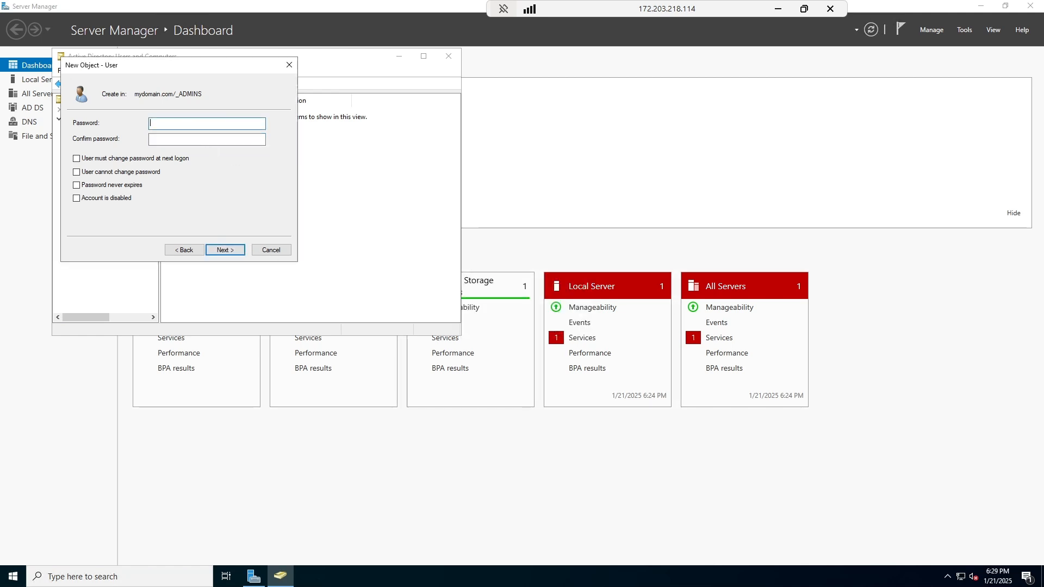
{"action": "type", "text": "•"}
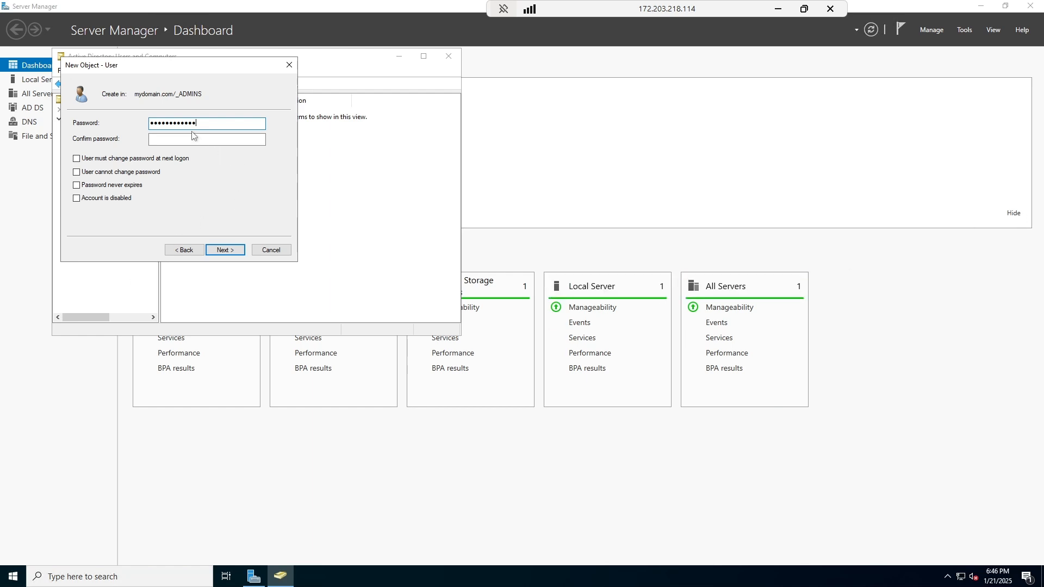
{"action": "left_click", "coordinate": [197, 138]}
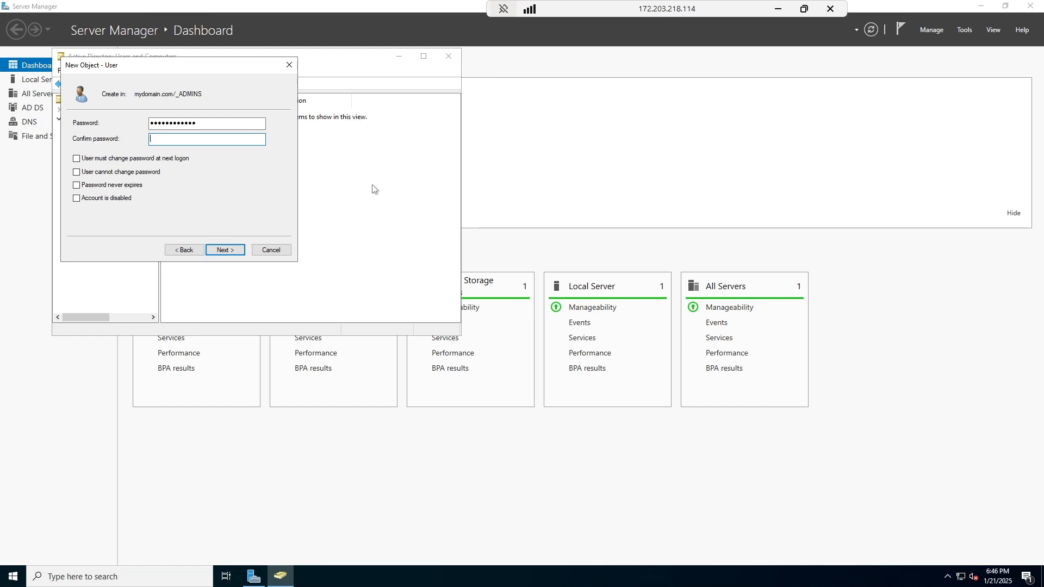
{"action": "type", "text": "•••"}
{"action": "left_click", "coordinate": [225, 250]}
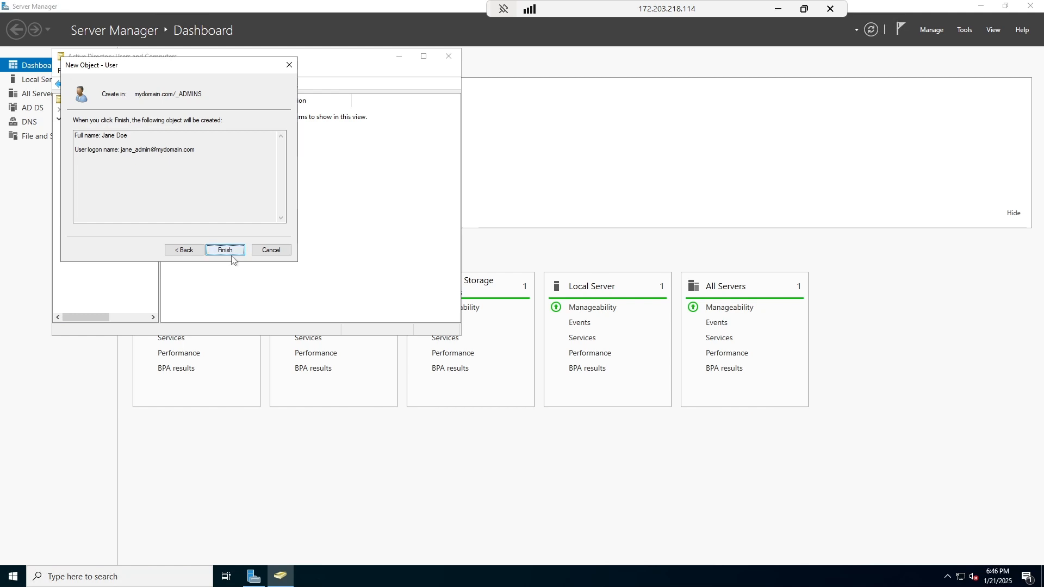
{"action": "left_click", "coordinate": [225, 252]}
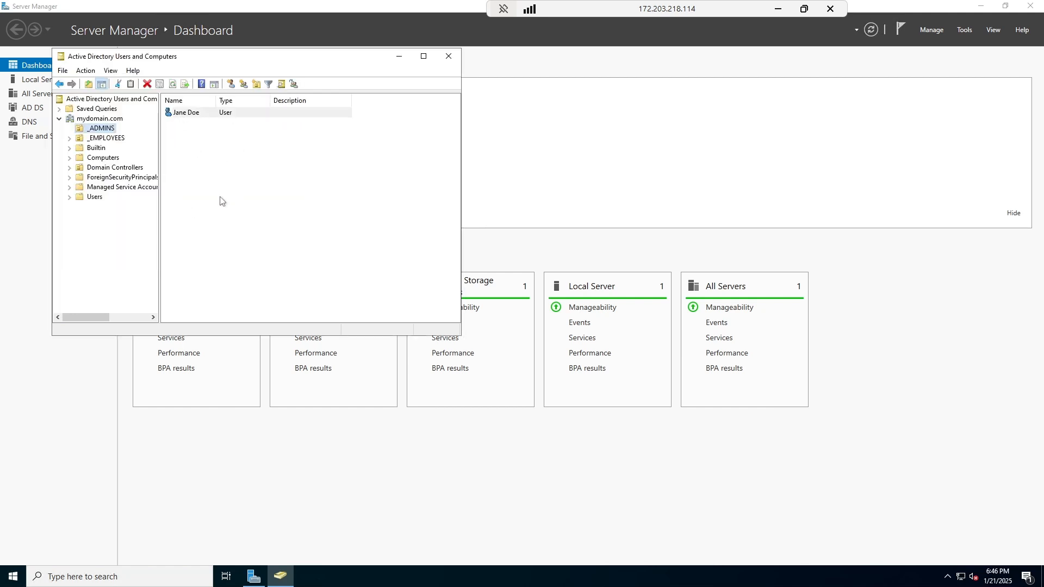
Open the Properties of the newly created admin user.
{"action": "left_click", "coordinate": [181, 237]}
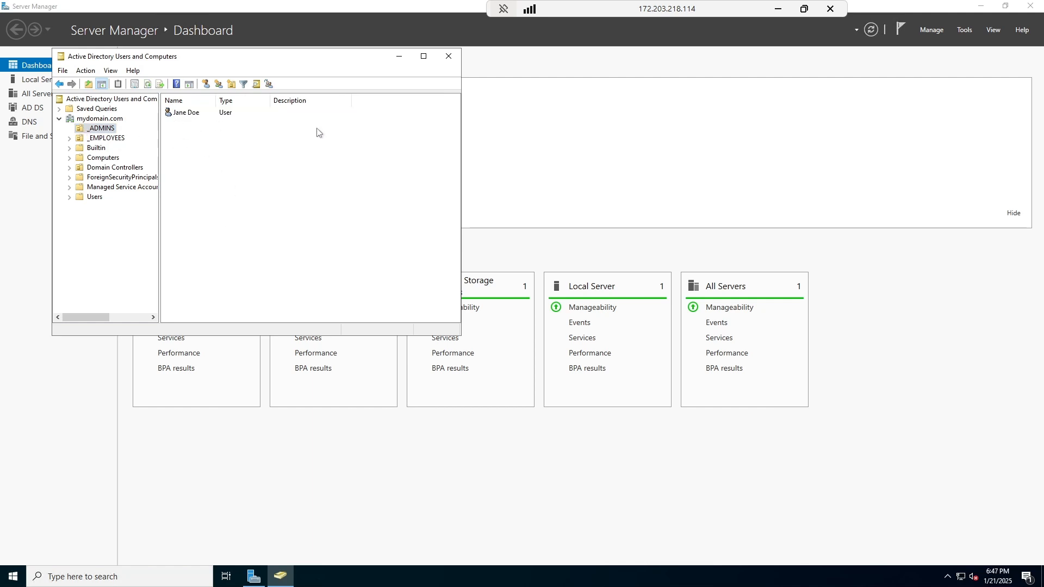
{"action": "left_click", "coordinate": [186, 115]}
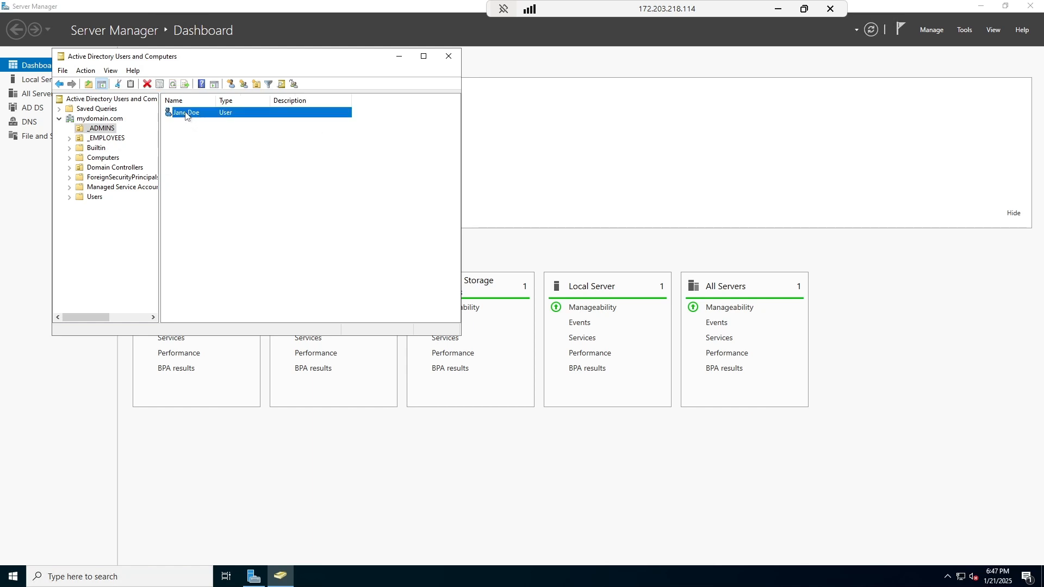
{"action": "right_click", "coordinate": [185, 114]}
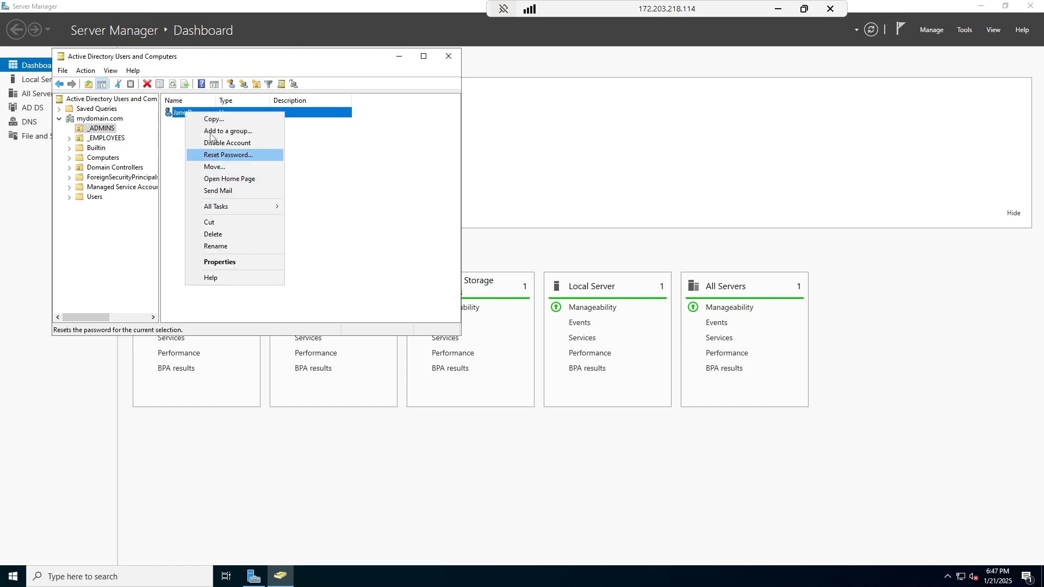
{"action": "left_click", "coordinate": [163, 144]}
{"action": "left_click", "coordinate": [163, 144]}
{"action": "right_click", "coordinate": [181, 114]}
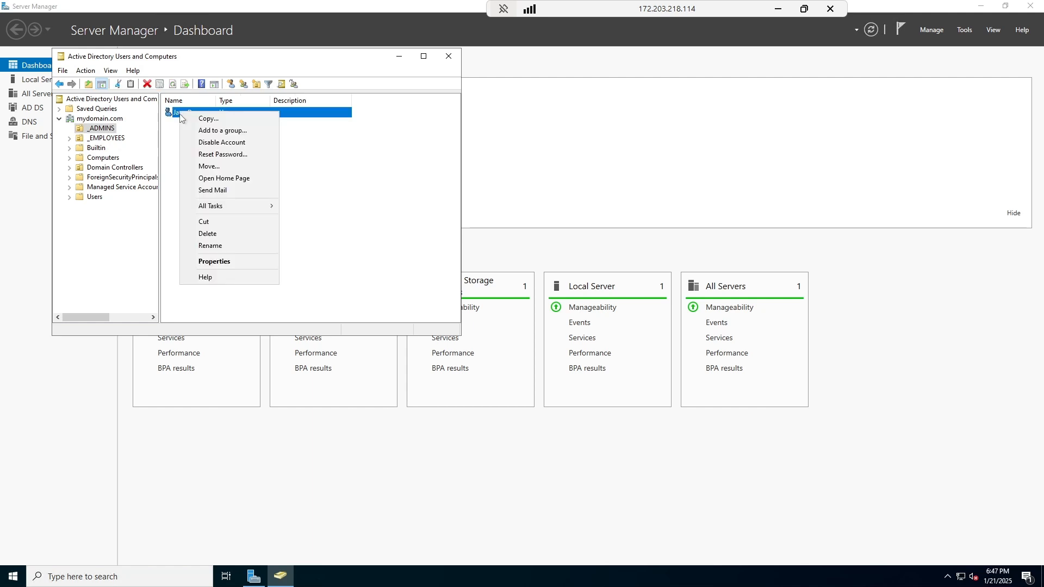
{"action": "left_click", "coordinate": [233, 262]}
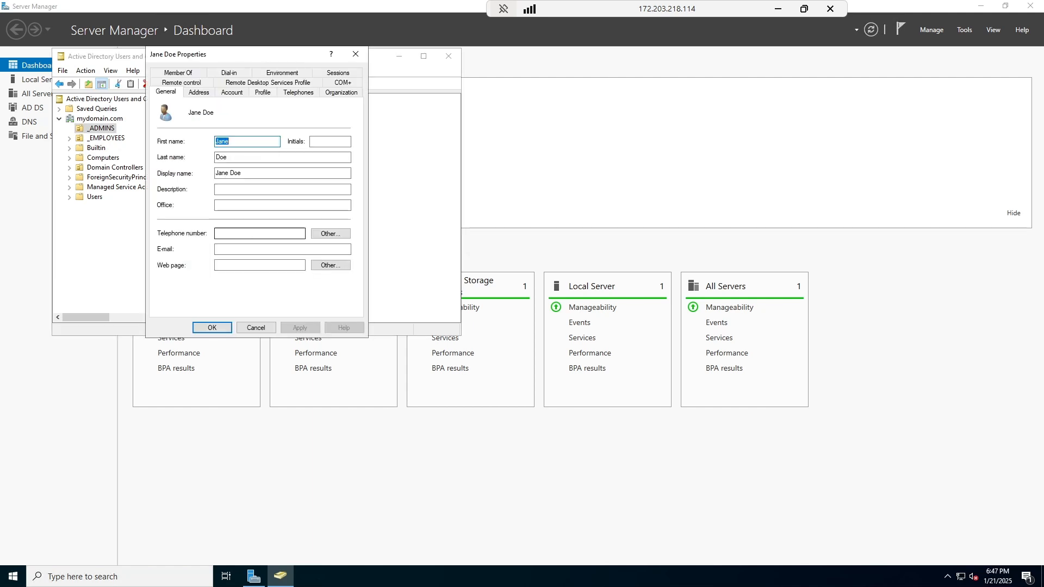
Add the user to the Domain Admins group under Member Of and apply the change.
{"action": "left_click", "coordinate": [188, 74]}
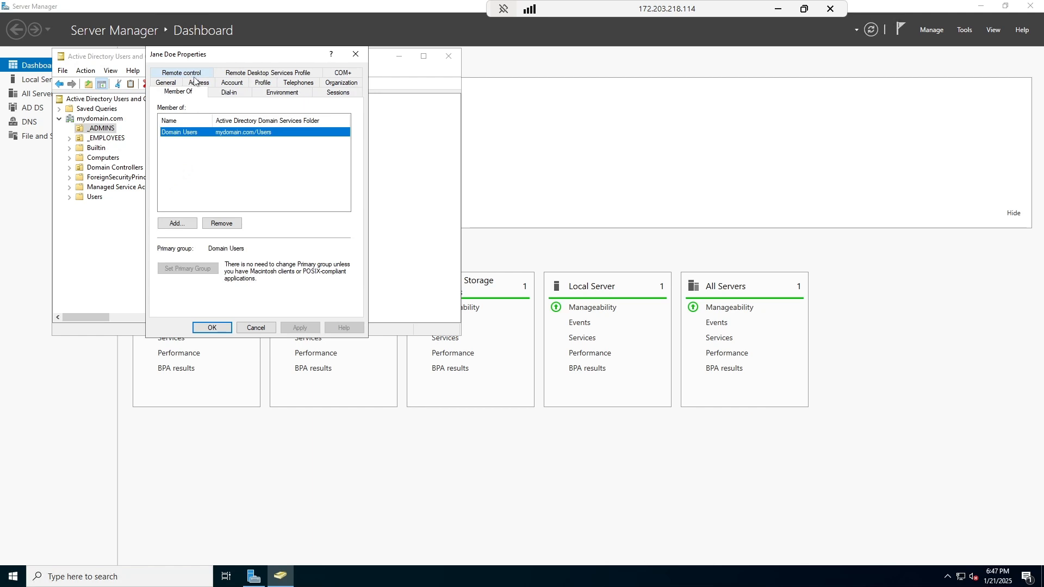
{"action": "left_click", "coordinate": [177, 223]}
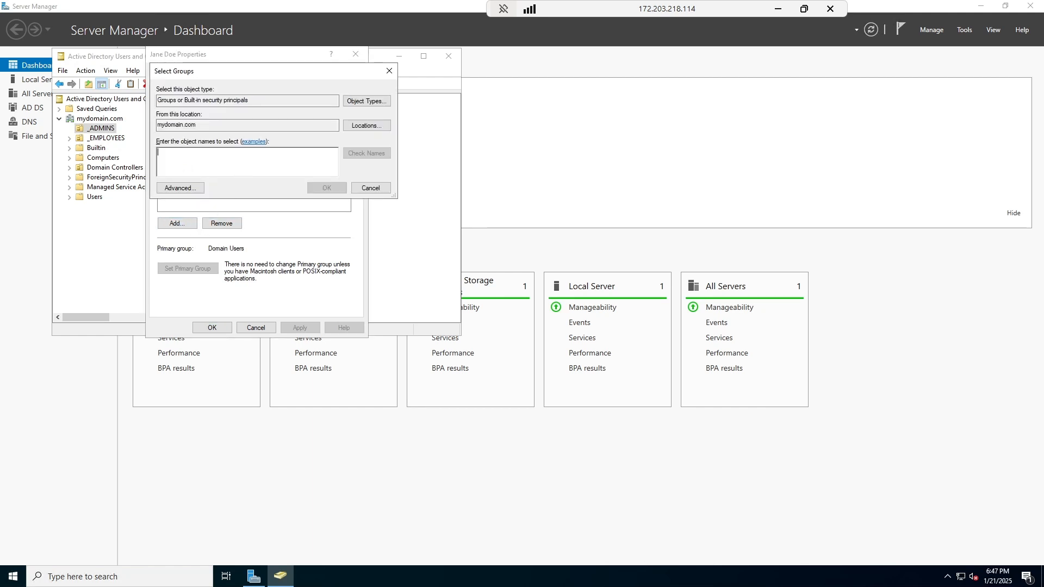
{"action": "type", "text": "domain admins"}
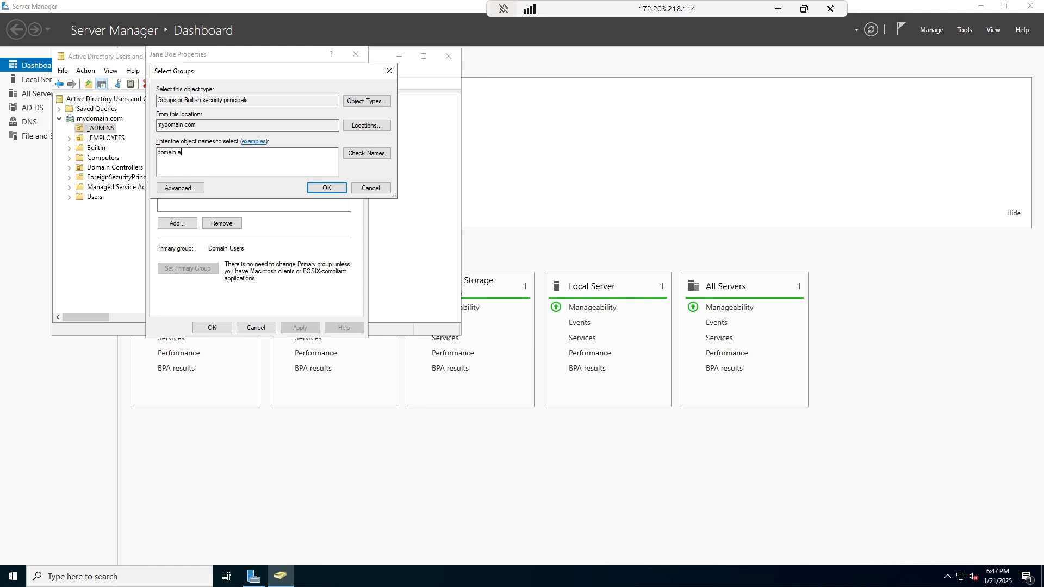
{"action": "left_click", "coordinate": [359, 156]}
{"action": "left_click", "coordinate": [326, 187]}
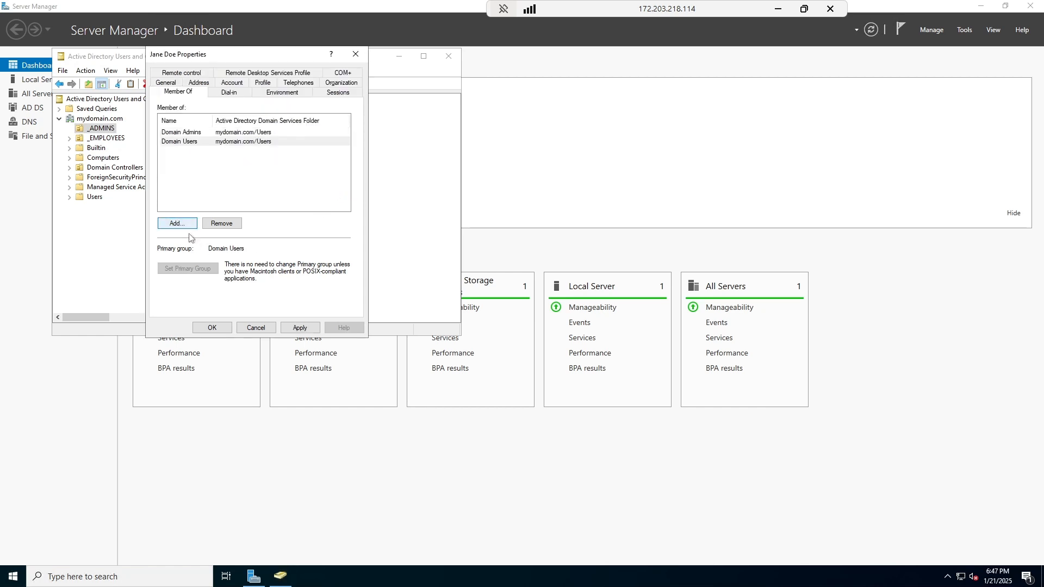
{"action": "left_click", "coordinate": [299, 328]}
{"action": "left_click", "coordinate": [213, 329]}
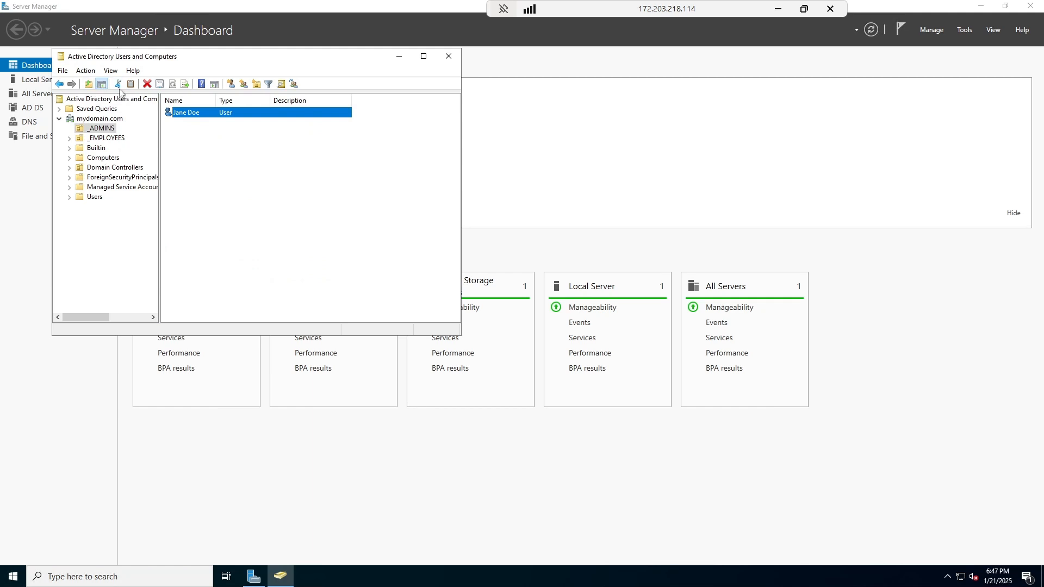
{"action": "left_click", "coordinate": [218, 144]}
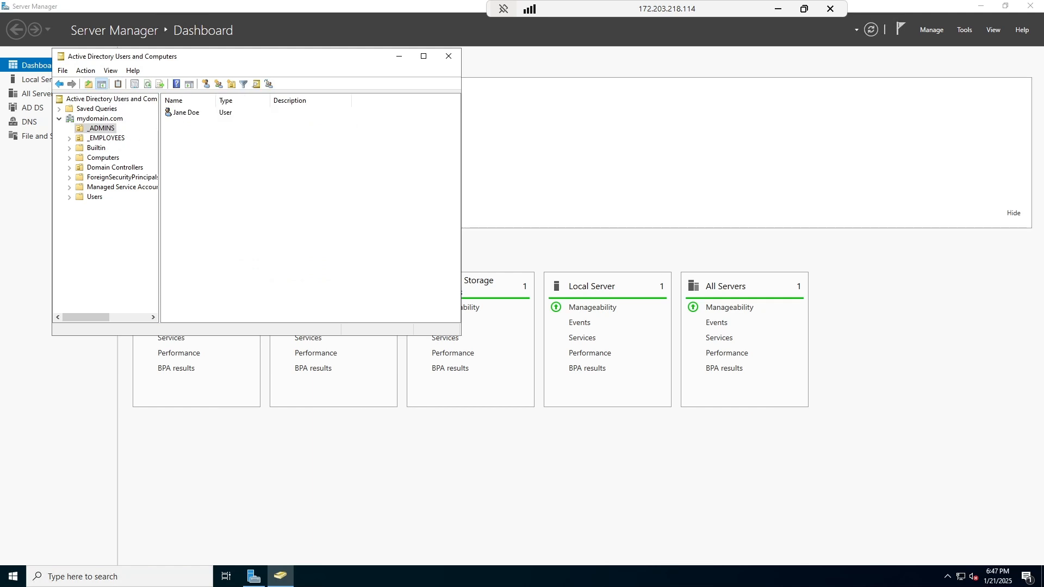
Close ADUC and the domain controller session, refresh the VM list, and start a new Remote Desktop Connection.
{"action": "left_click", "coordinate": [445, 56]}
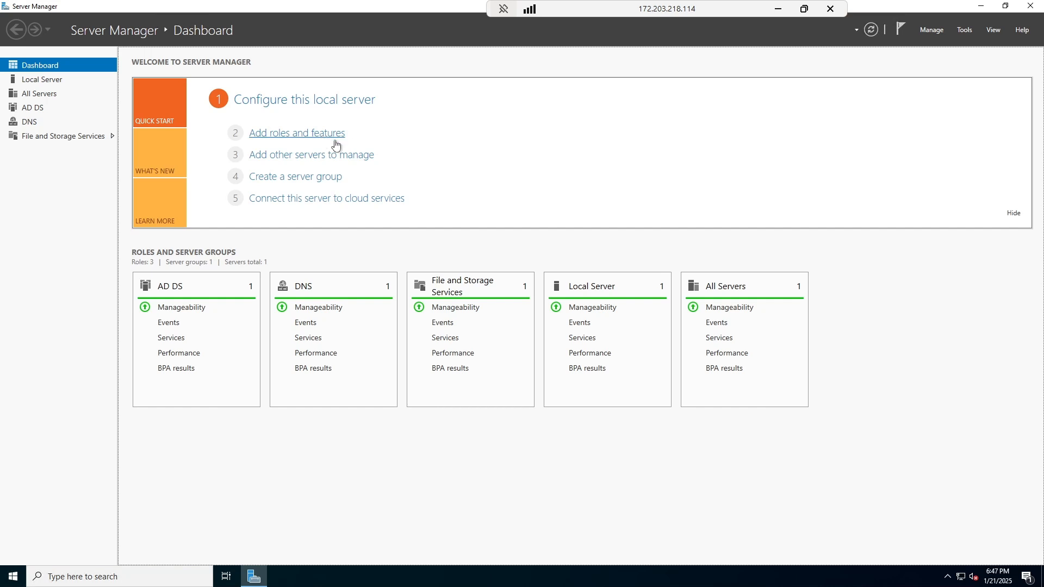
{"action": "left_click", "coordinate": [830, 10]}
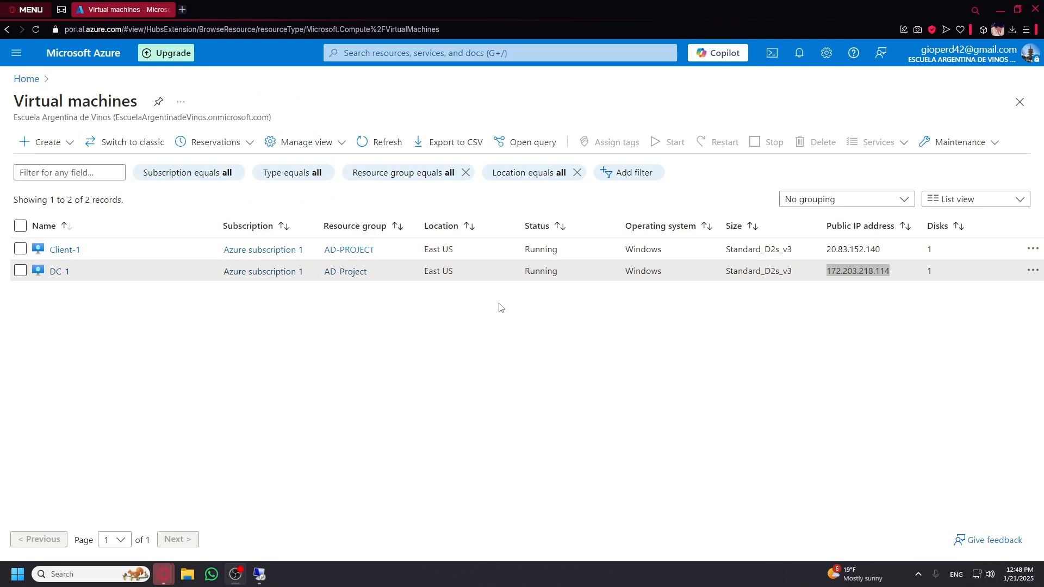
{"action": "left_click", "coordinate": [382, 143]}
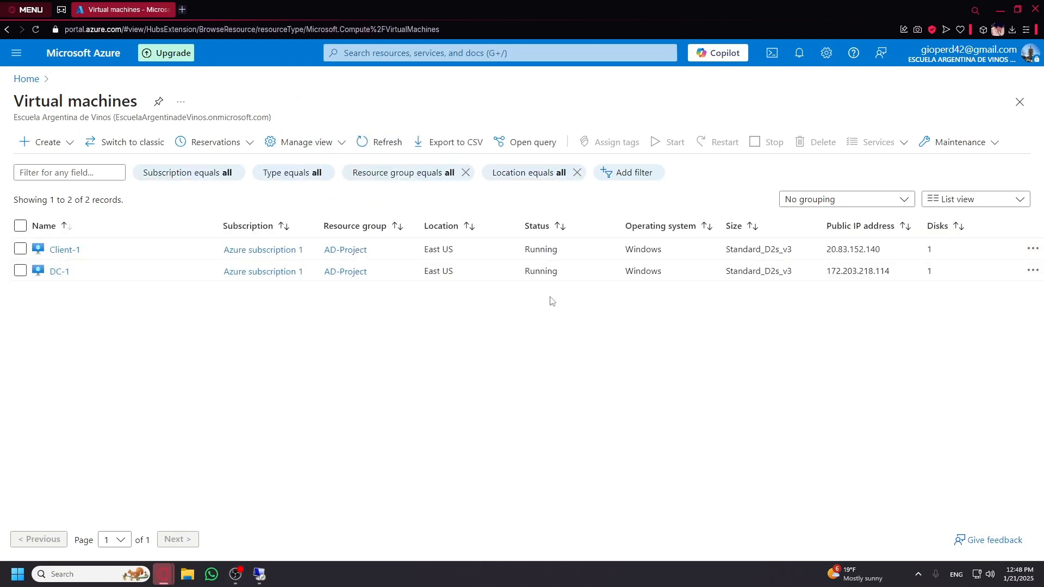
{"action": "middle_click", "coordinate": [255, 576]}
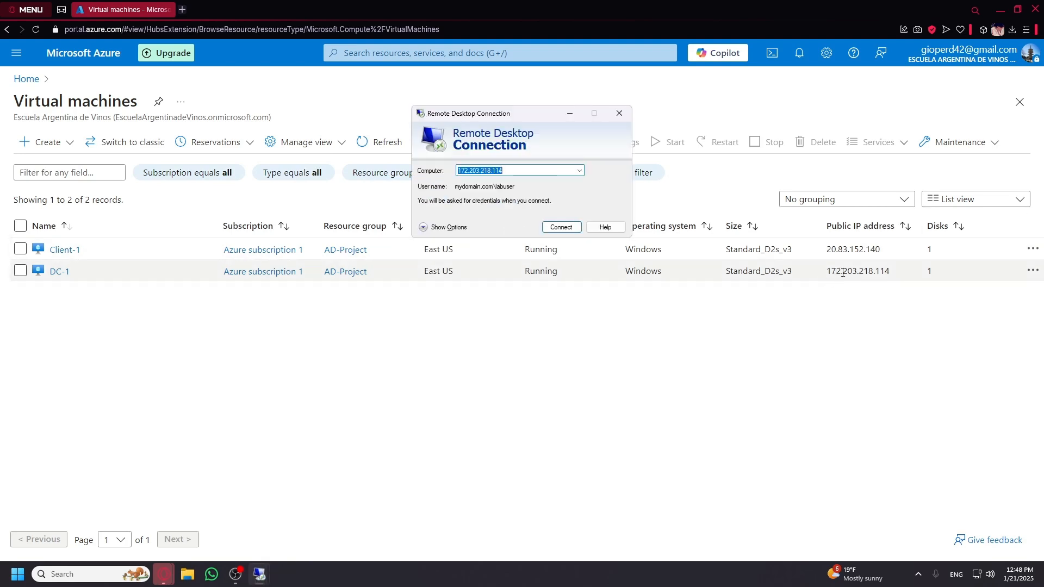
Connect to 172.203.218.114 with a different account, entering the new admin's mydomain.com user name.
{"action": "left_click", "coordinate": [553, 228]}
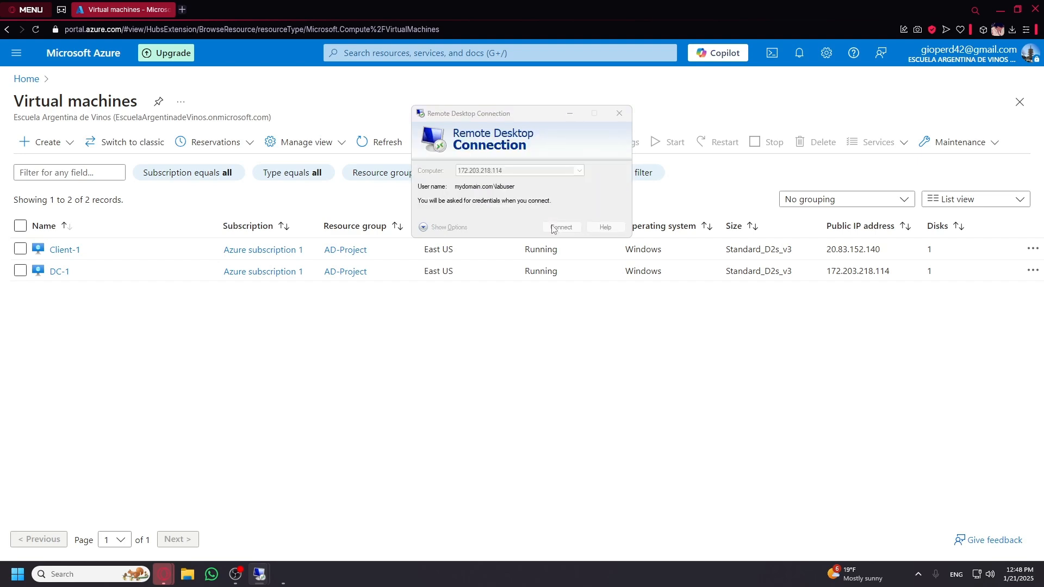
{"action": "left_click", "coordinate": [469, 274]}
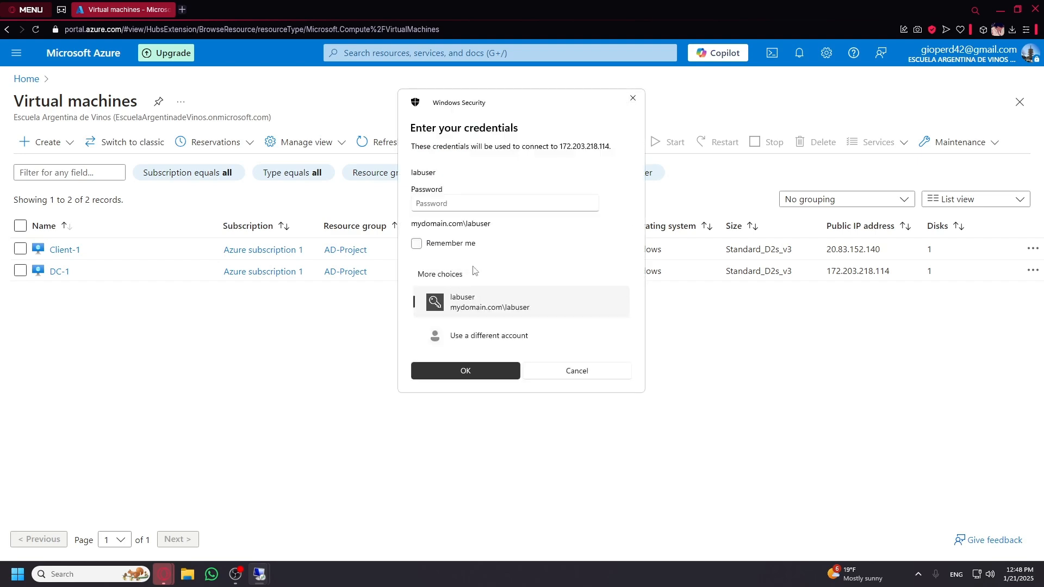
{"action": "left_click", "coordinate": [522, 334]}
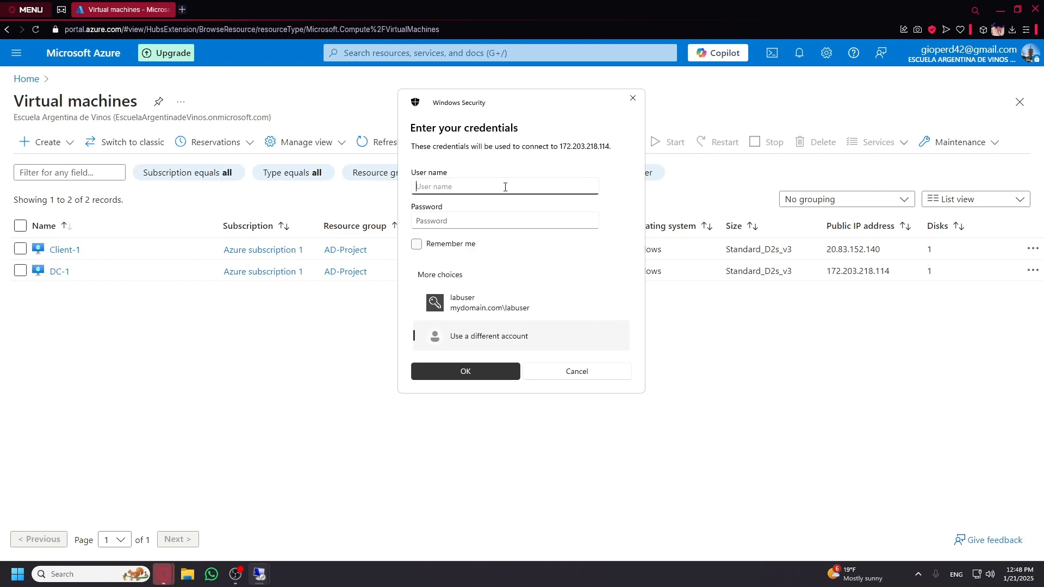
{"action": "type", "text": "mydomain"}
{"action": "type", "text": "\\jane_admin"}
{"action": "key", "text": "BackSpace"}
{"action": "key", "text": "BackSpace"}
{"action": "key", "text": "BackSpace"}
{"action": "type", "text": "min"}
{"action": "left_click", "coordinate": [453, 186]}
{"action": "type", "text": ".com"}
Enter the admin's password, submit the credentials, and accept the certificate warning.
{"action": "left_click", "coordinate": [530, 220]}
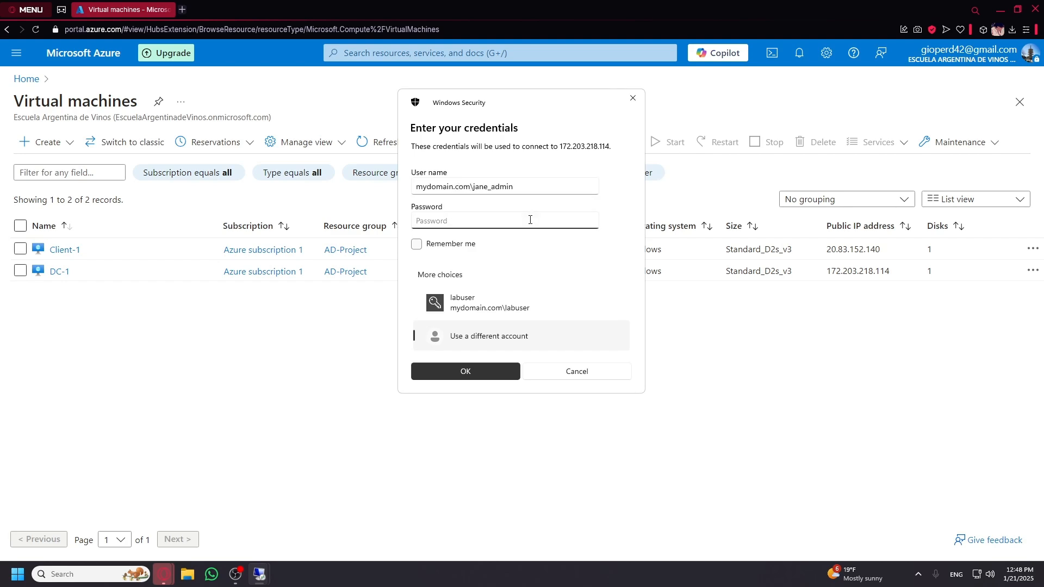
{"action": "type", "text": "***********"}
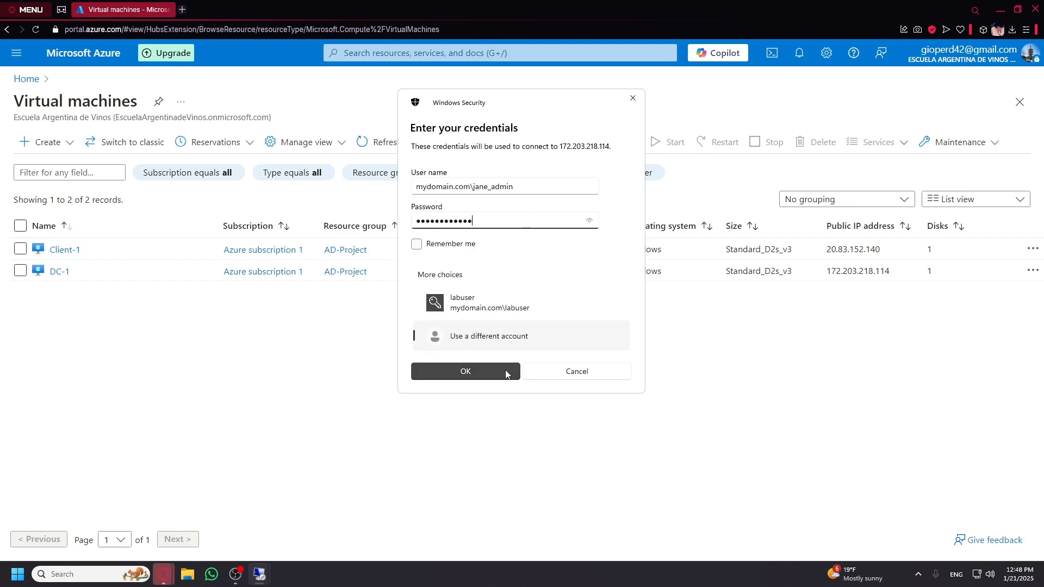
{"action": "left_click", "coordinate": [487, 371]}
{"action": "left_click", "coordinate": [556, 267]}
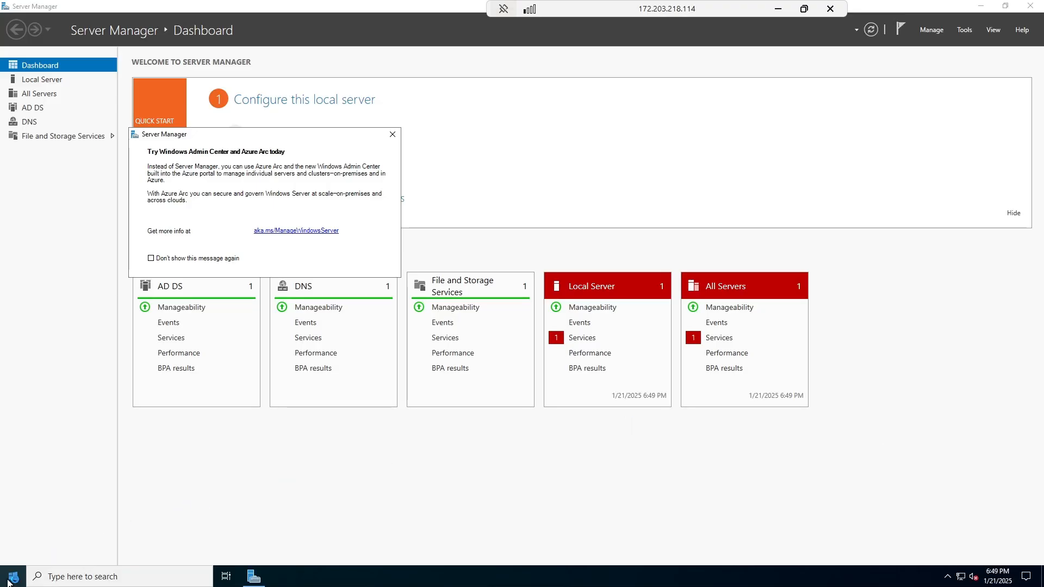
Check the signed-in user in the Start menu, minimize the DC session, and switch to Client-1's session.
{"action": "left_click", "coordinate": [11, 578]}
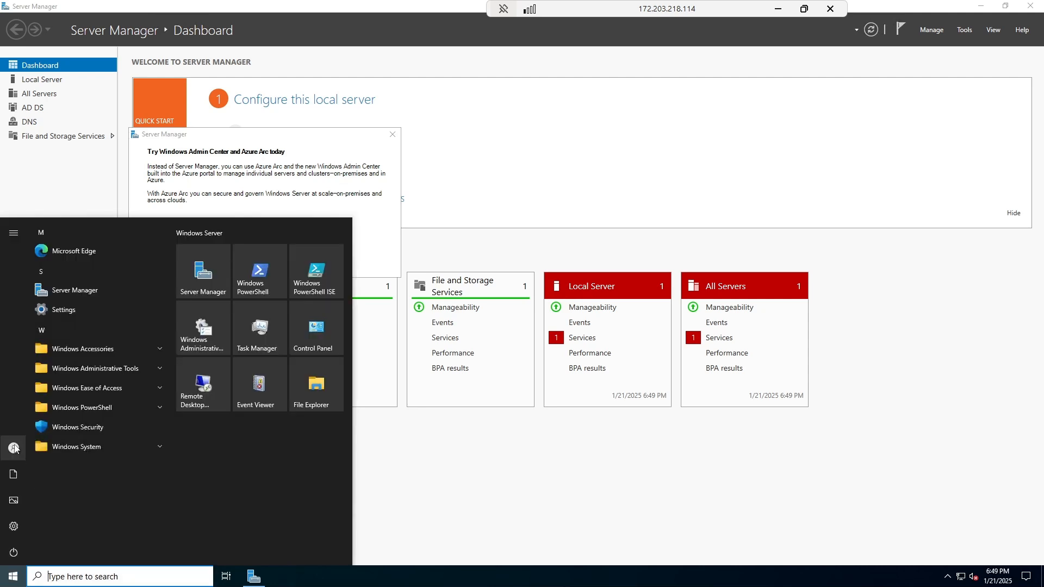
{"action": "mouse_move", "coordinate": [13, 448]}
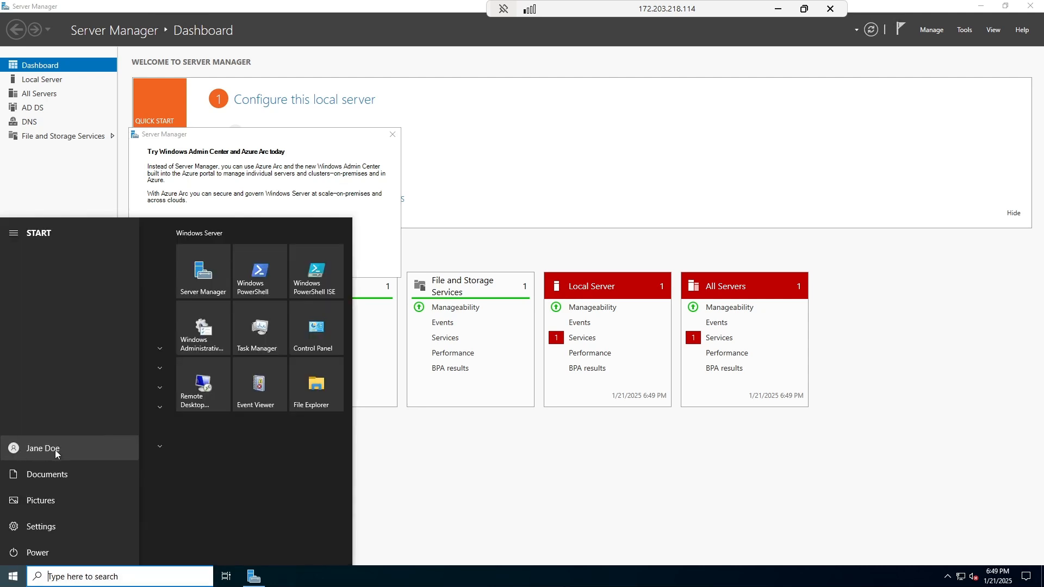
{"action": "left_click", "coordinate": [778, 9]}
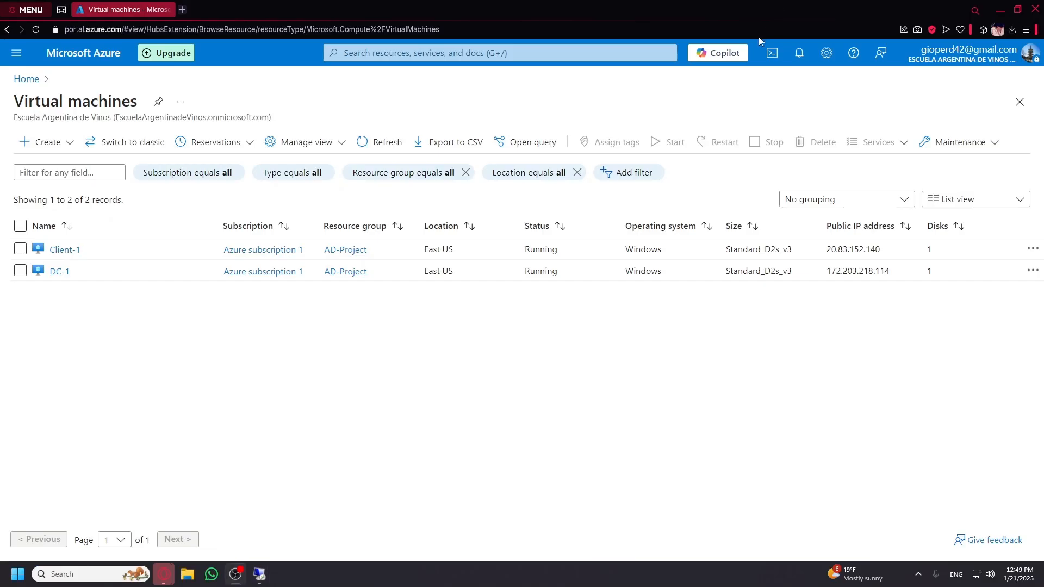
{"action": "mouse_move", "coordinate": [260, 574]}
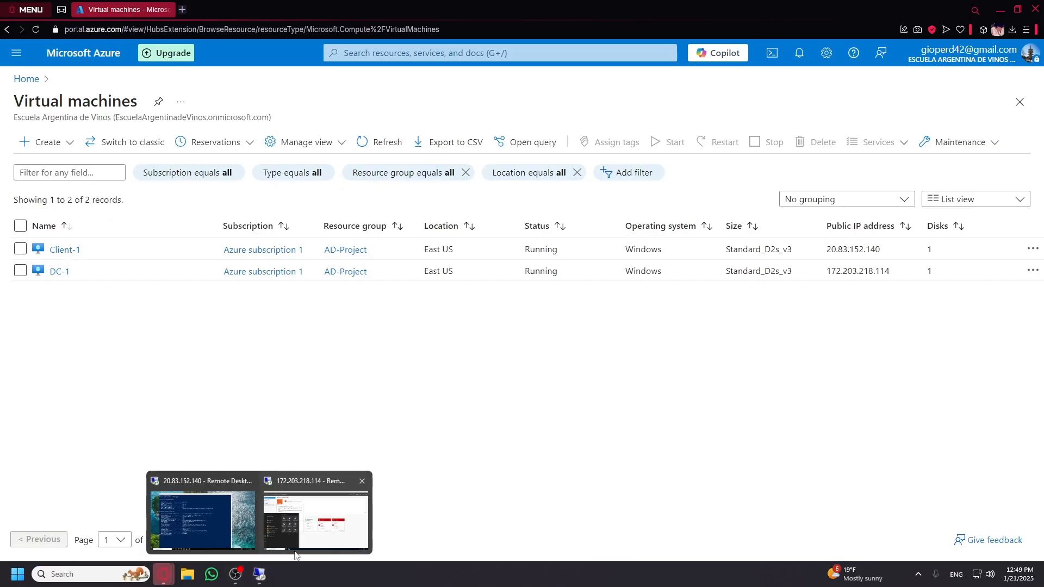
{"action": "left_click", "coordinate": [227, 511]}
Highlight the DNS server address 10.0.0.4 in the ipconfig output, then close PowerShell.
{"action": "mouse_move", "coordinate": [311, 24]}
{"action": "left_mouse_down"}
{"action": "mouse_move", "coordinate": [313, 12]}
{"action": "mouse_move", "coordinate": [309, 47]}
{"action": "mouse_move", "coordinate": [299, 39]}
{"action": "left_mouse_up"}
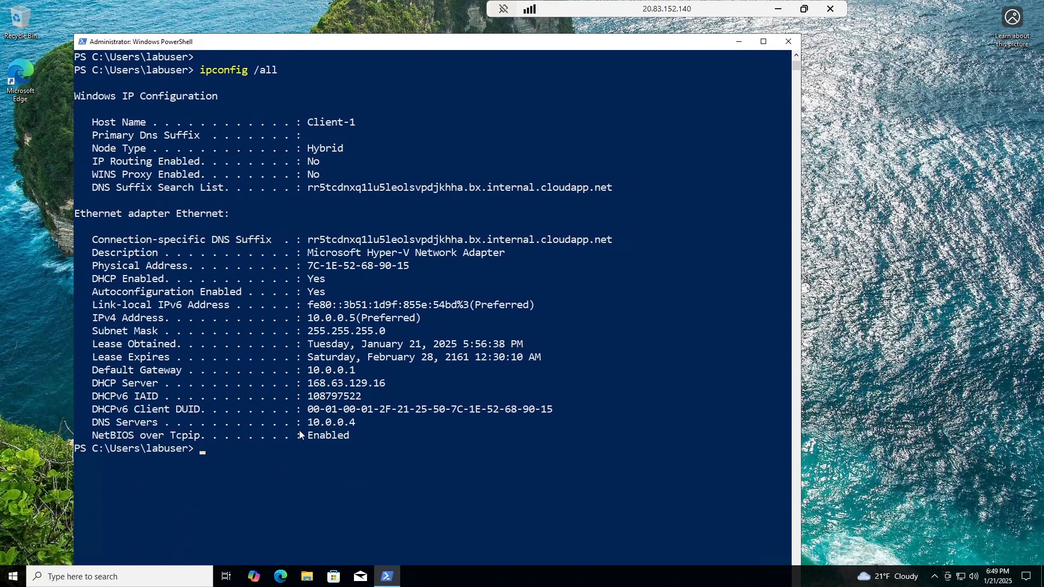
{"action": "left_click_drag", "start_coordinate": [308, 422], "coordinate": [354, 423]}
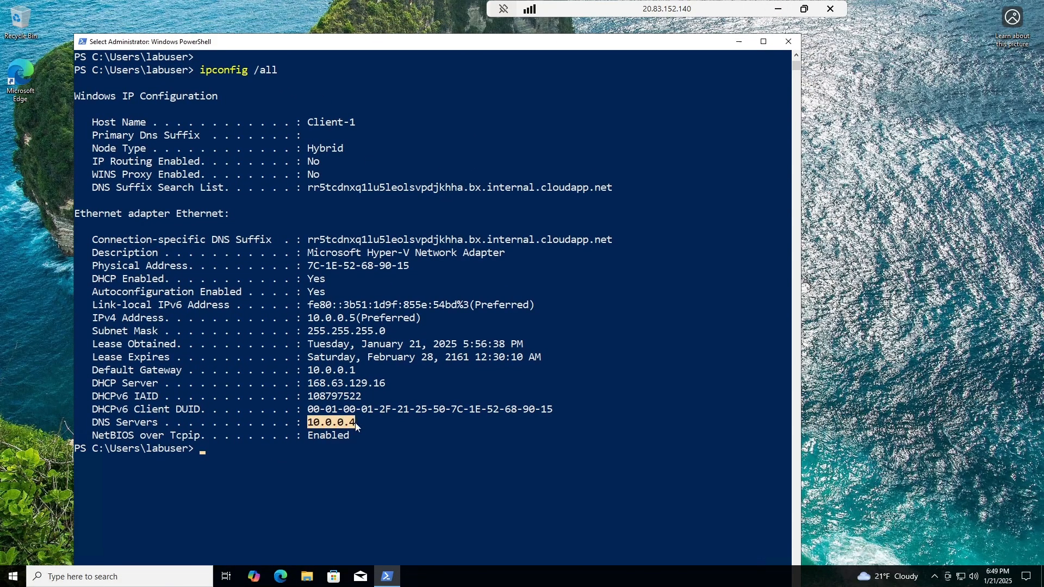
{"action": "left_click", "coordinate": [789, 42]}
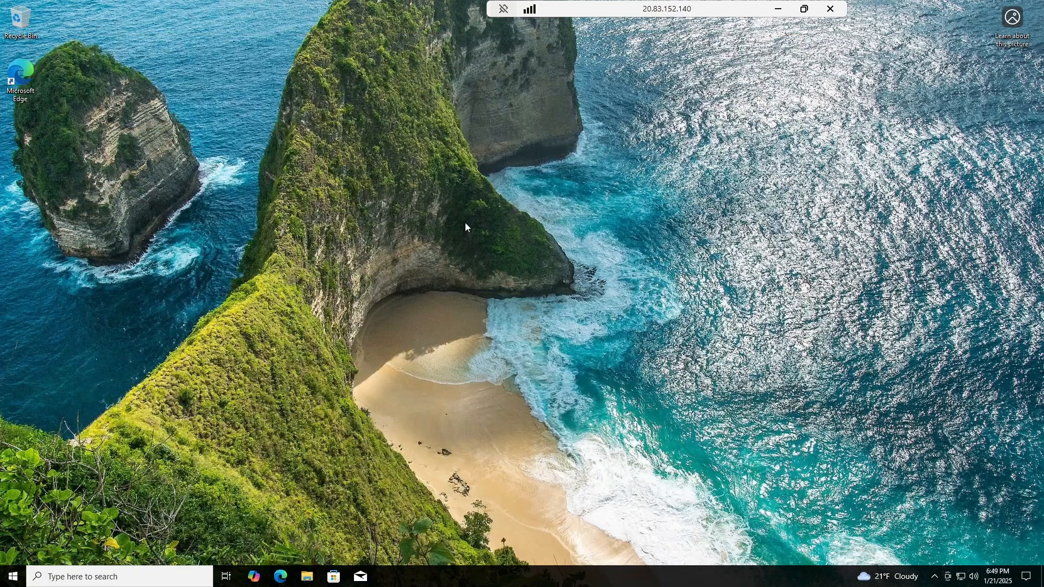
Open Windows Settings and bring up the advanced System Properties for this PC.
{"action": "right_click", "coordinate": [13, 576]}
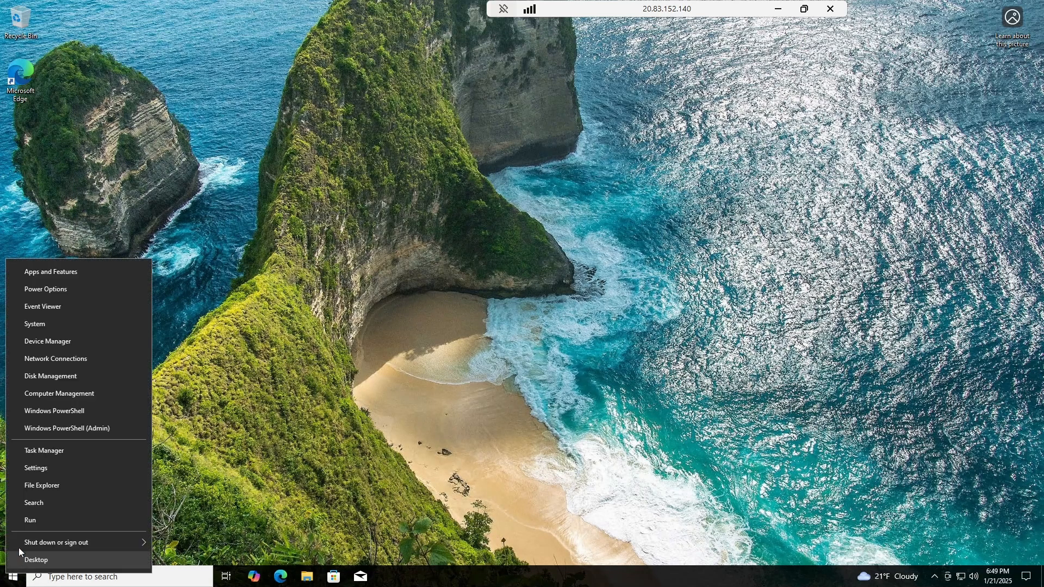
{"action": "left_click", "coordinate": [57, 326]}
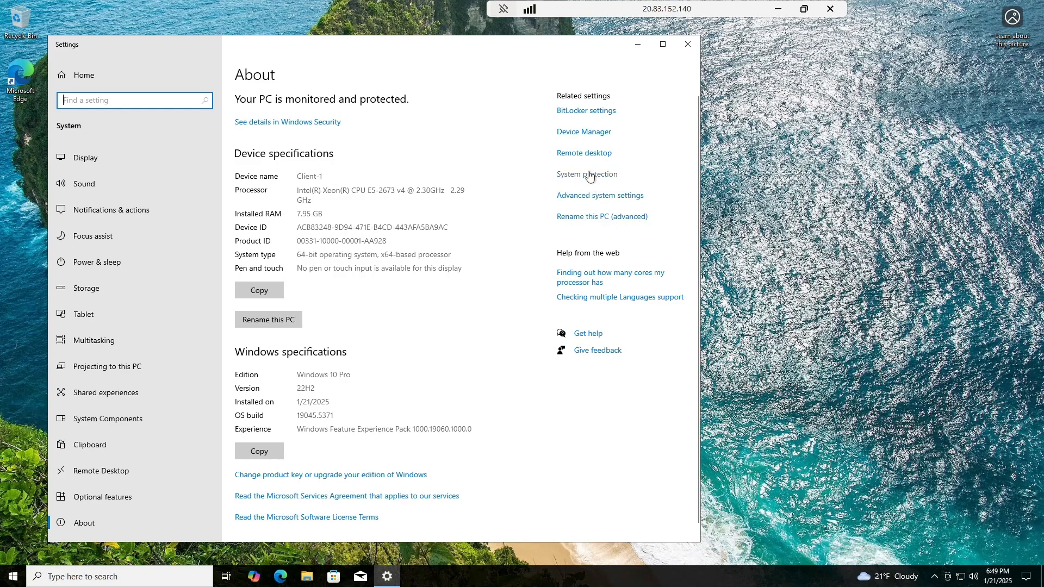
{"action": "left_click", "coordinate": [595, 200]}
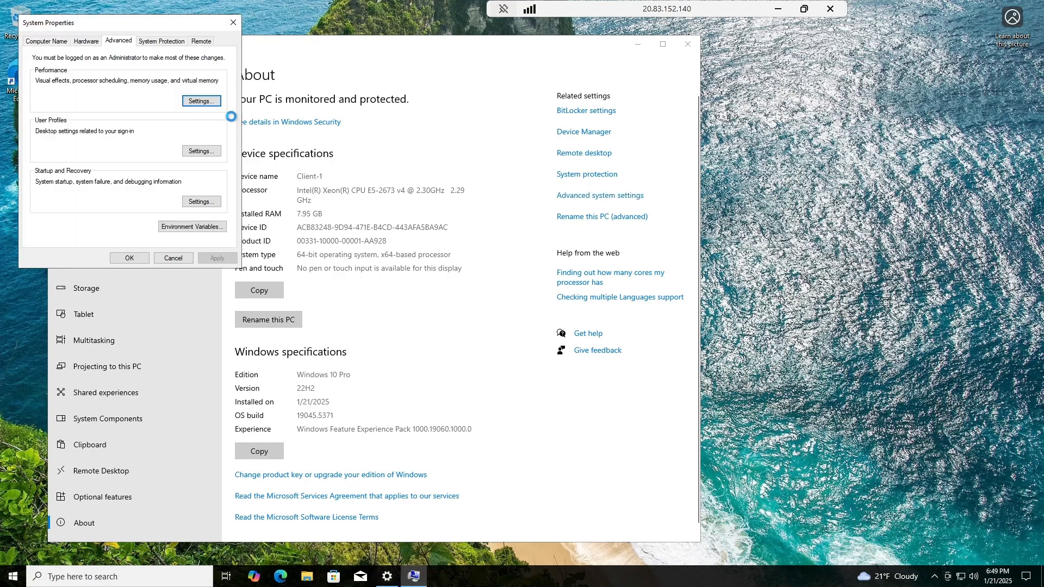
{"action": "left_click", "coordinate": [234, 23]}
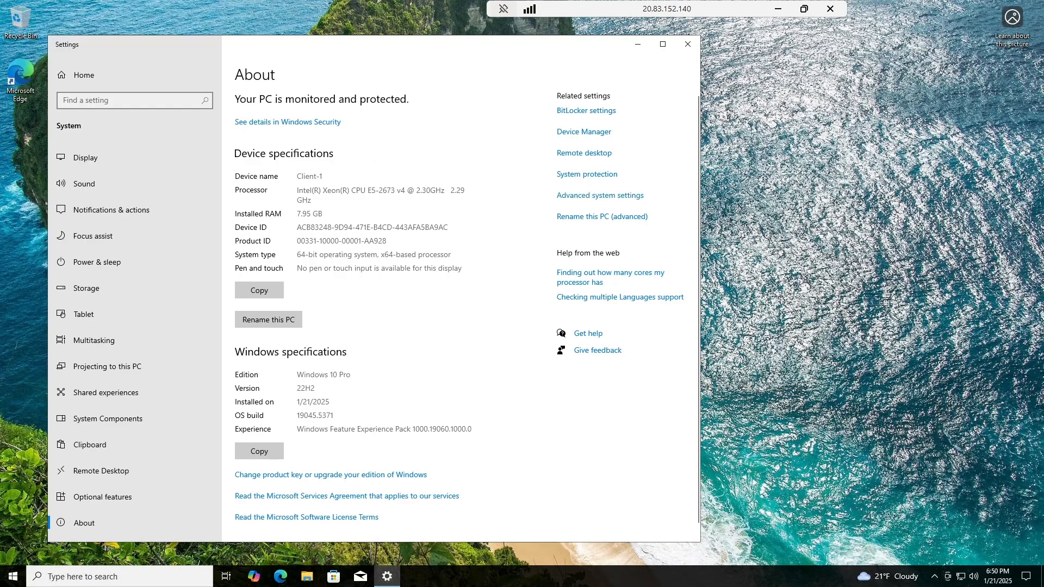
{"action": "left_click", "coordinate": [600, 220]}
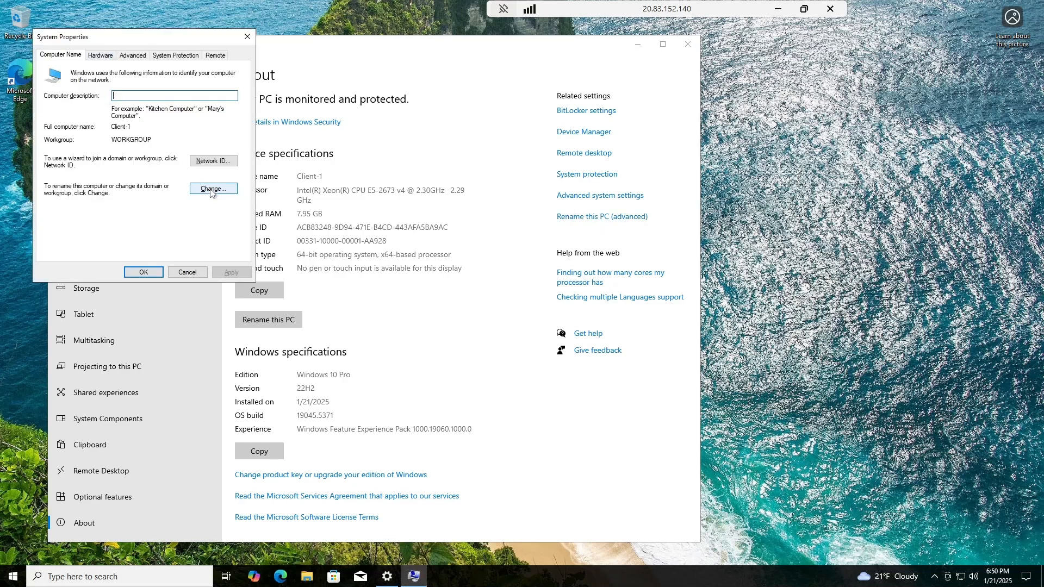
Browse the System Properties tabs, then open the Computer Name/Domain Changes dialog from Computer Name.
{"action": "left_click", "coordinate": [100, 56]}
{"action": "left_click", "coordinate": [131, 56]}
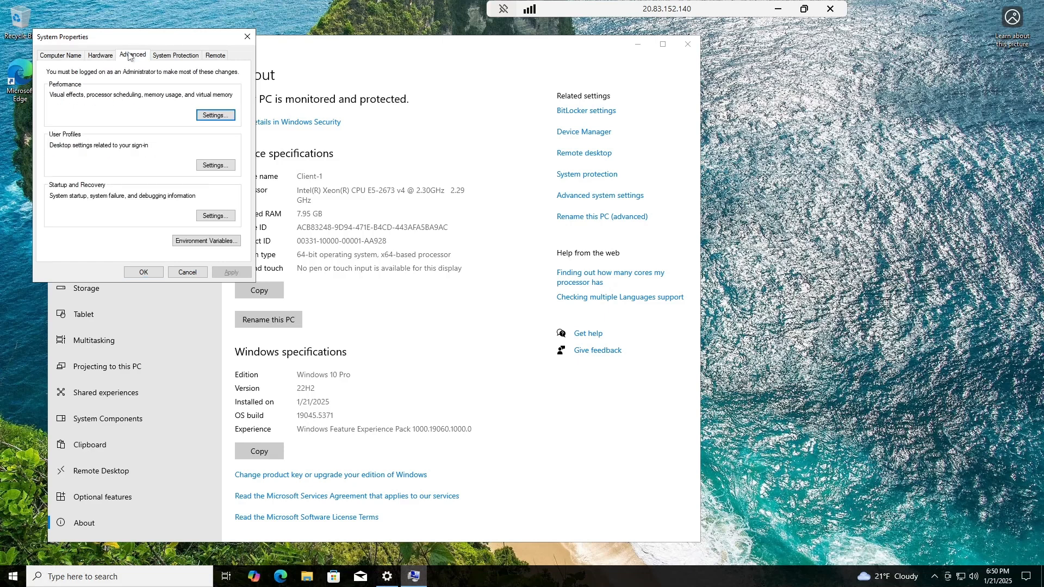
{"action": "left_click", "coordinate": [157, 56]}
{"action": "left_click", "coordinate": [216, 55]}
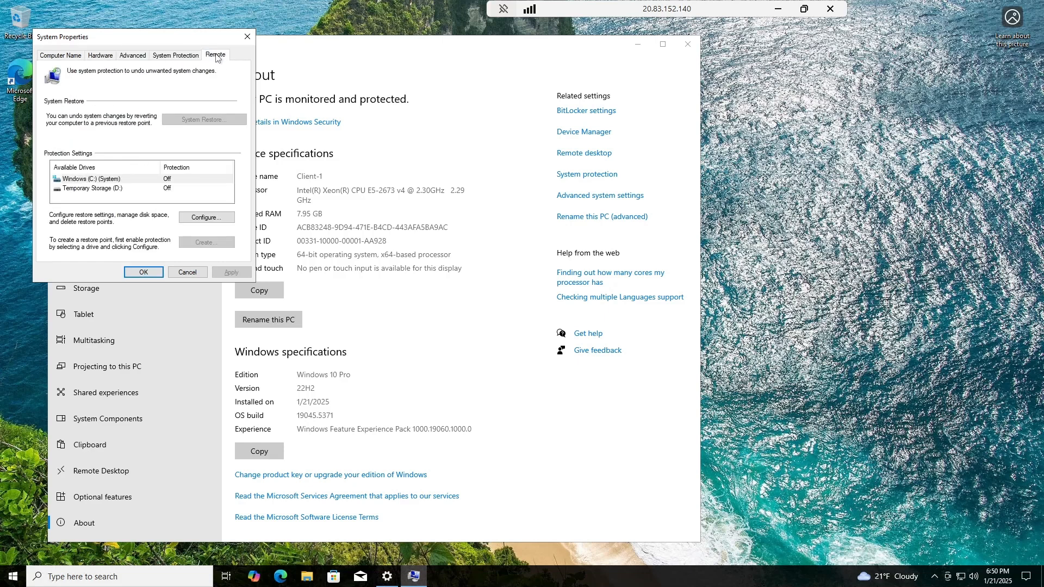
{"action": "left_click", "coordinate": [81, 59]}
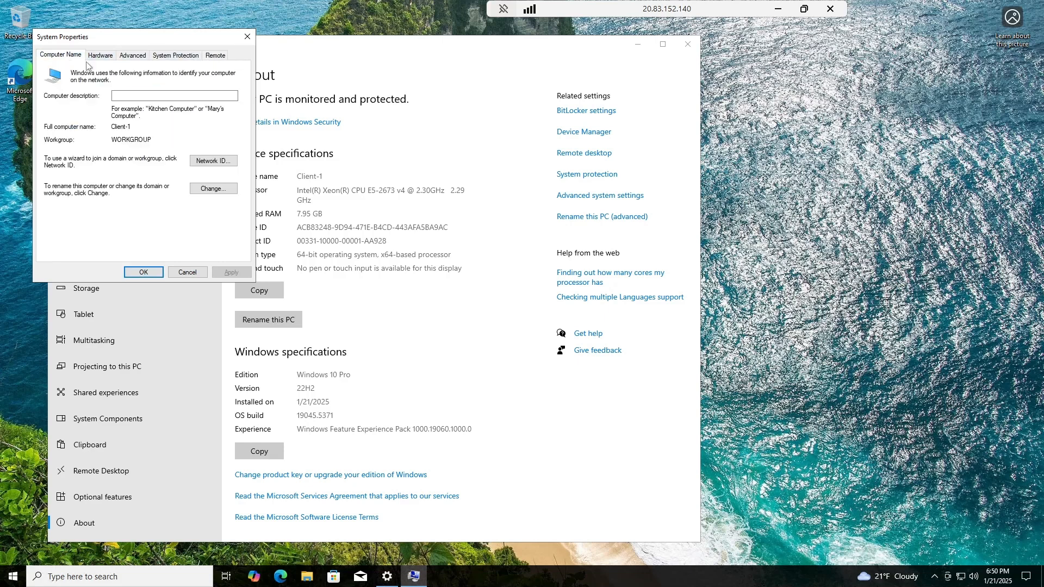
{"action": "left_click", "coordinate": [203, 166]}
{"action": "left_click", "coordinate": [351, 278]}
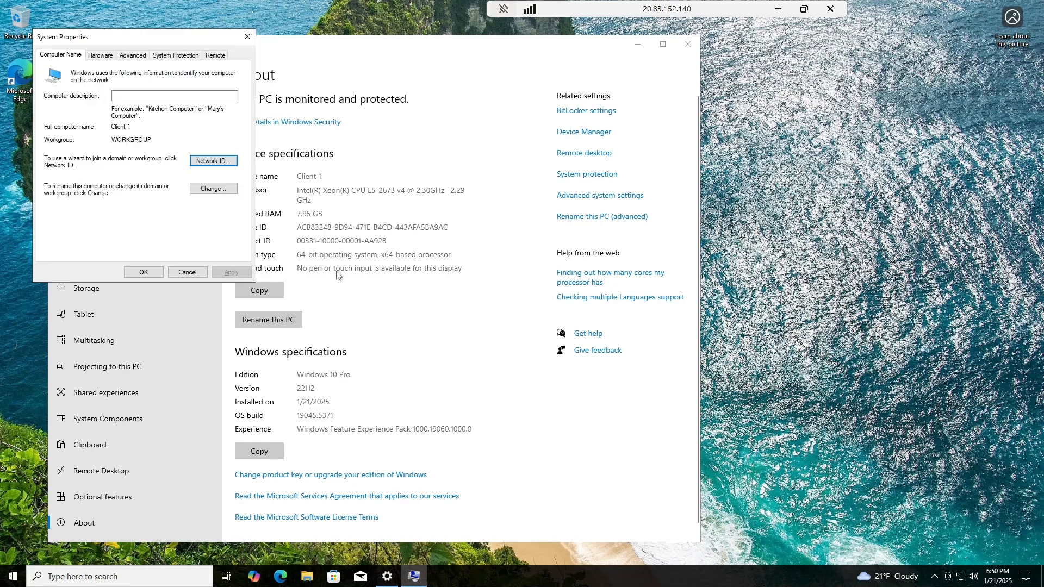
{"action": "left_click", "coordinate": [213, 188]}
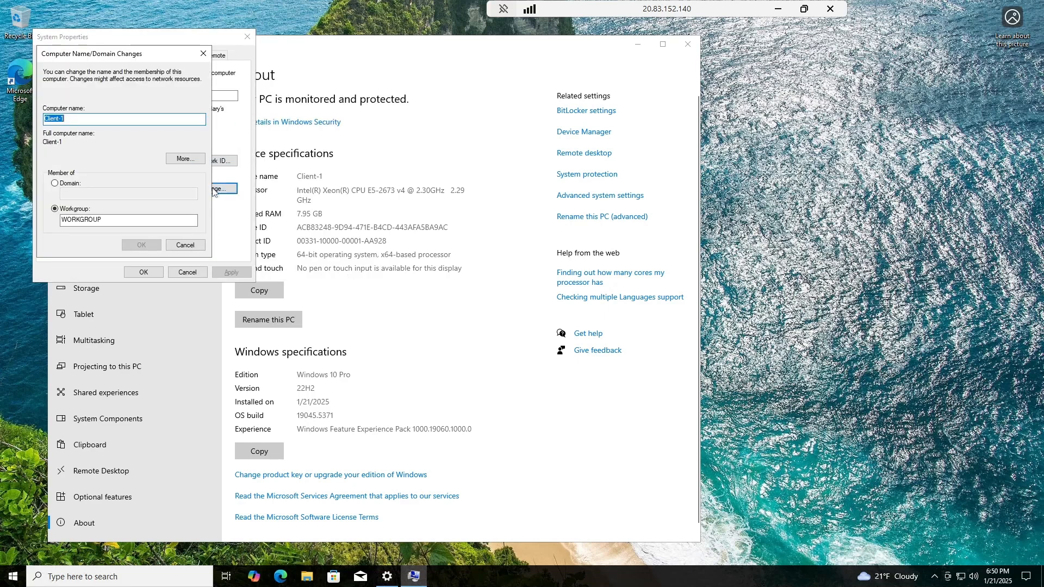
Set Client-1 to be a member of the domain mydomain.com and submit the join.
{"action": "left_click", "coordinate": [55, 183]}
{"action": "left_click", "coordinate": [93, 194]}
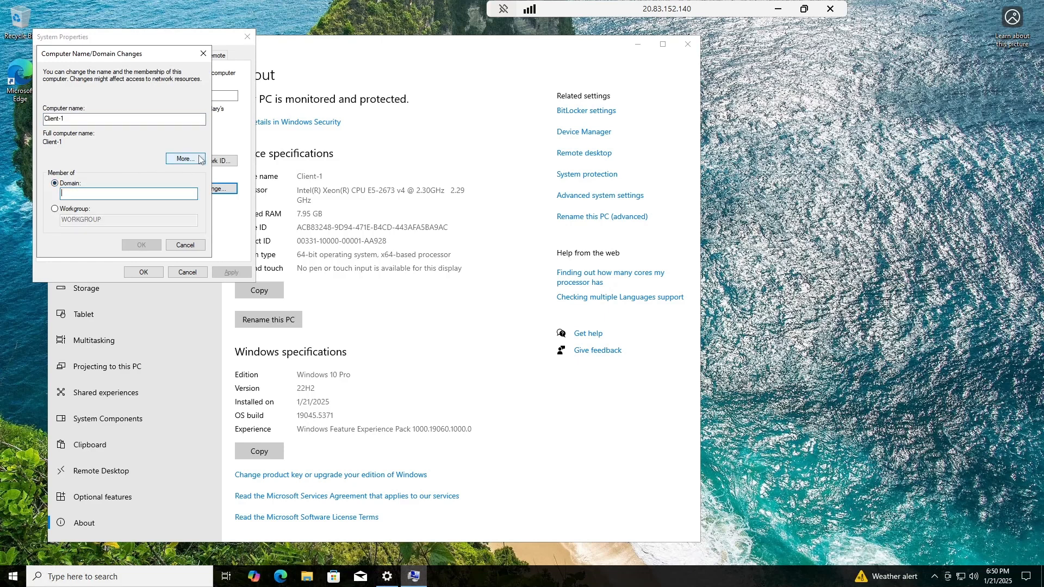
{"action": "type", "text": "my"}
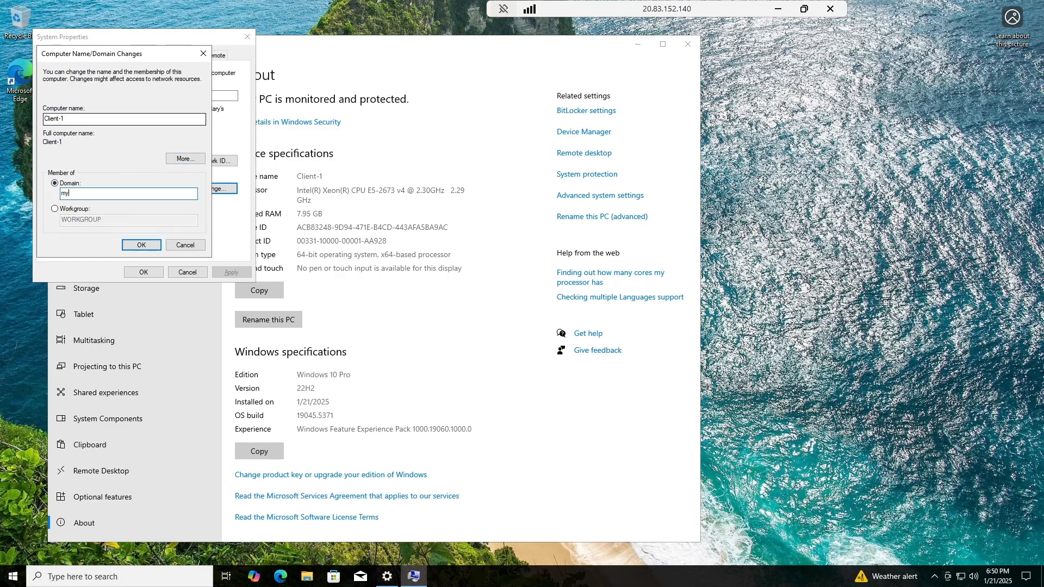
{"action": "type", "text": "comain"}
{"action": "key", "text": "BackSpace"}
{"action": "key", "text": "BackSpace"}
{"action": "key", "text": "BackSpace"}
{"action": "key", "text": "BackSpace"}
{"action": "key", "text": "BackSpace"}
{"action": "type", "text": "omain.com"}
{"action": "left_click", "coordinate": [139, 245]}
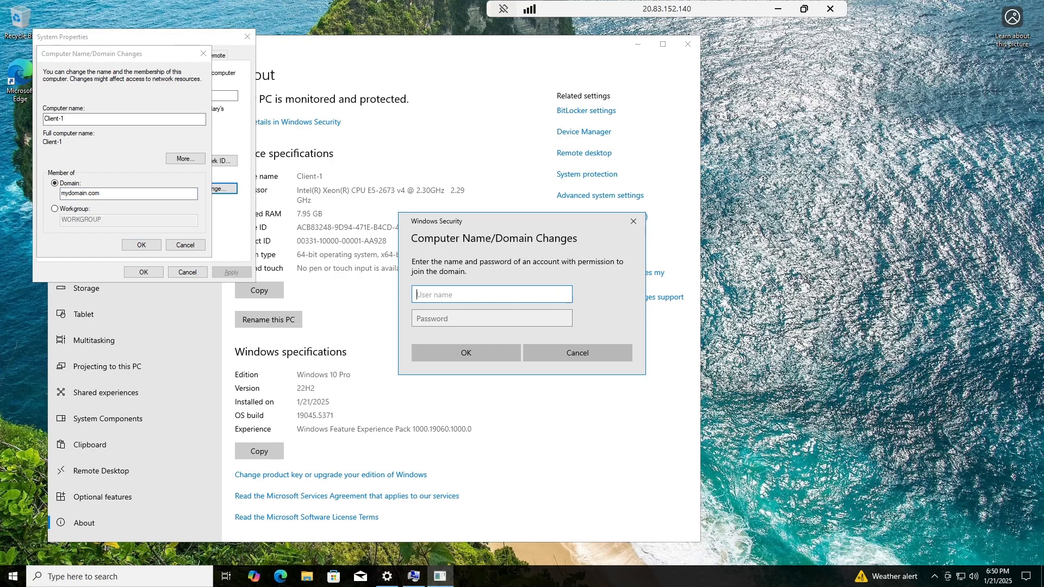
Correct the domain name to mydomain.com after the not-found error and resubmit until credentials are requested.
{"action": "left_click", "coordinate": [557, 355]}
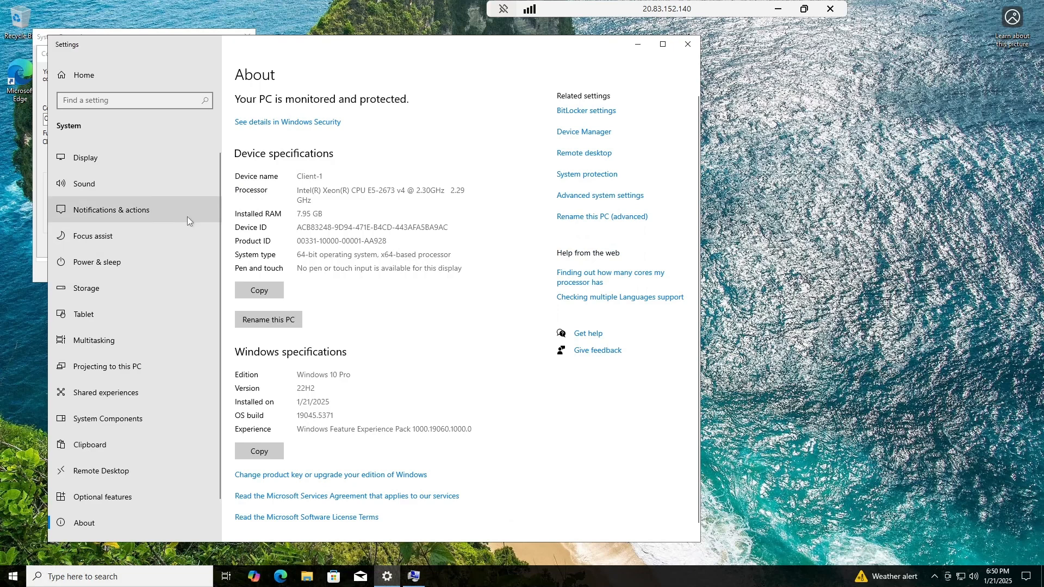
{"action": "left_click", "coordinate": [625, 217]}
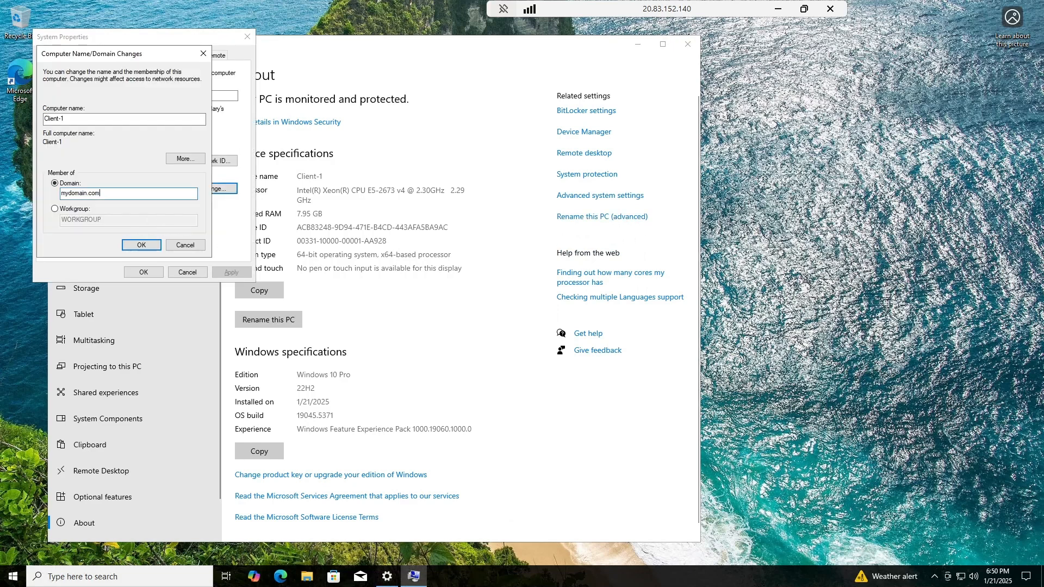
{"action": "type", "text": "."}
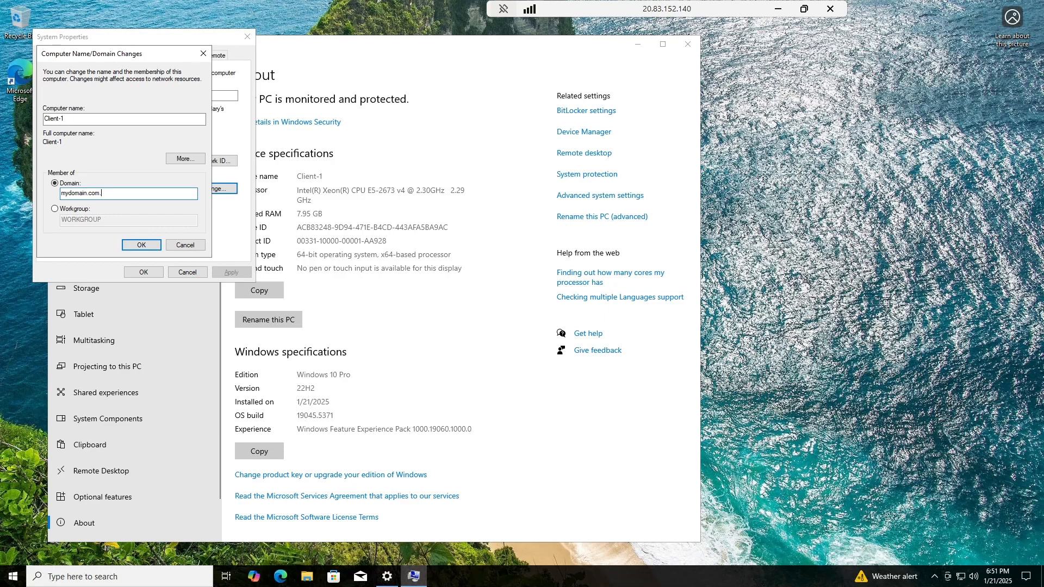
{"action": "type", "text": "ddr"}
{"action": "left_click", "coordinate": [140, 245]}
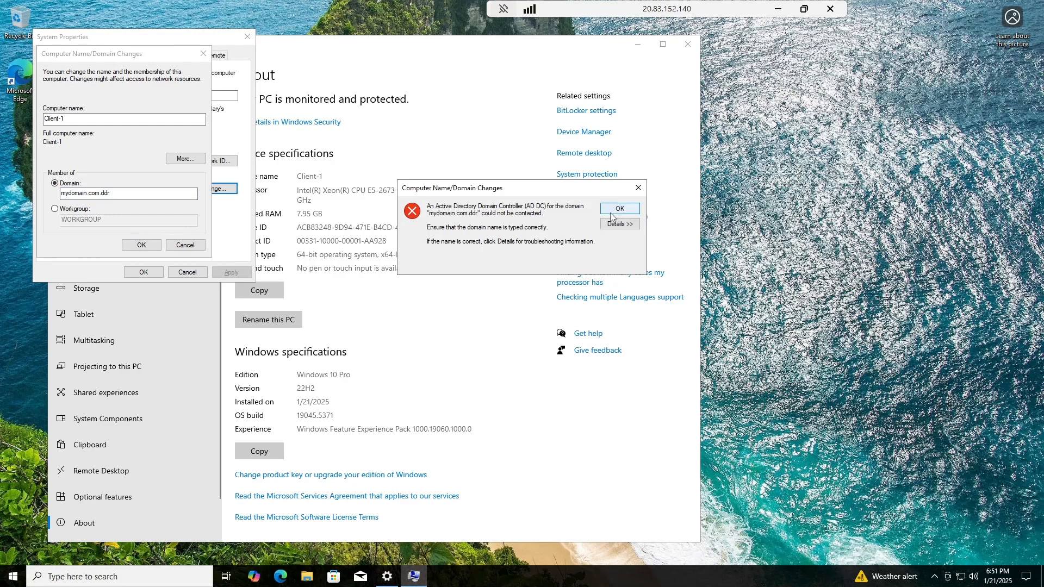
{"action": "left_click", "coordinate": [638, 188]}
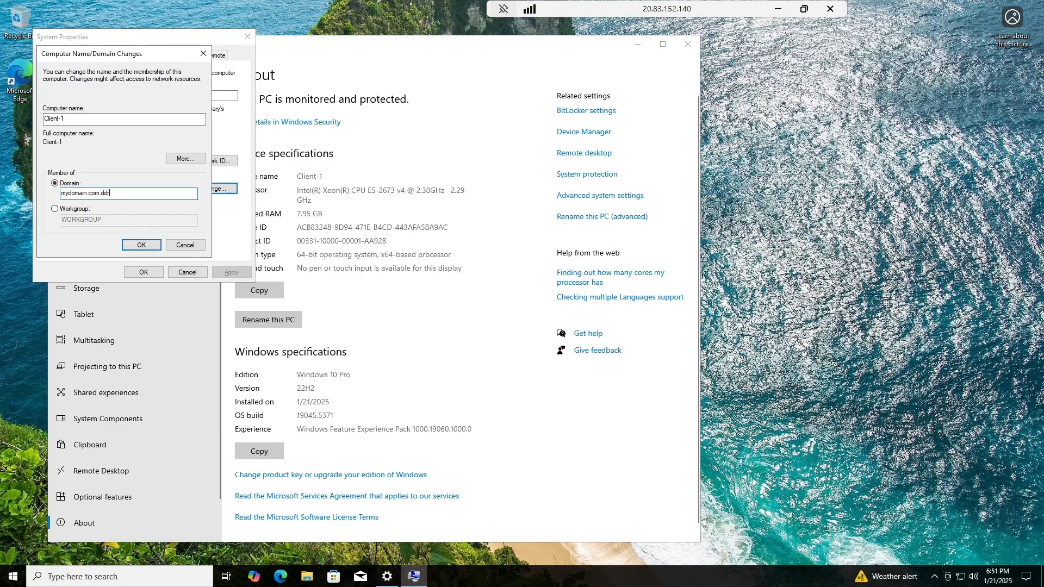
{"action": "key", "text": "BackSpace"}
{"action": "key", "text": "BackSpace"}
{"action": "key", "text": "BackSpace"}
{"action": "key", "text": "BackSpace"}
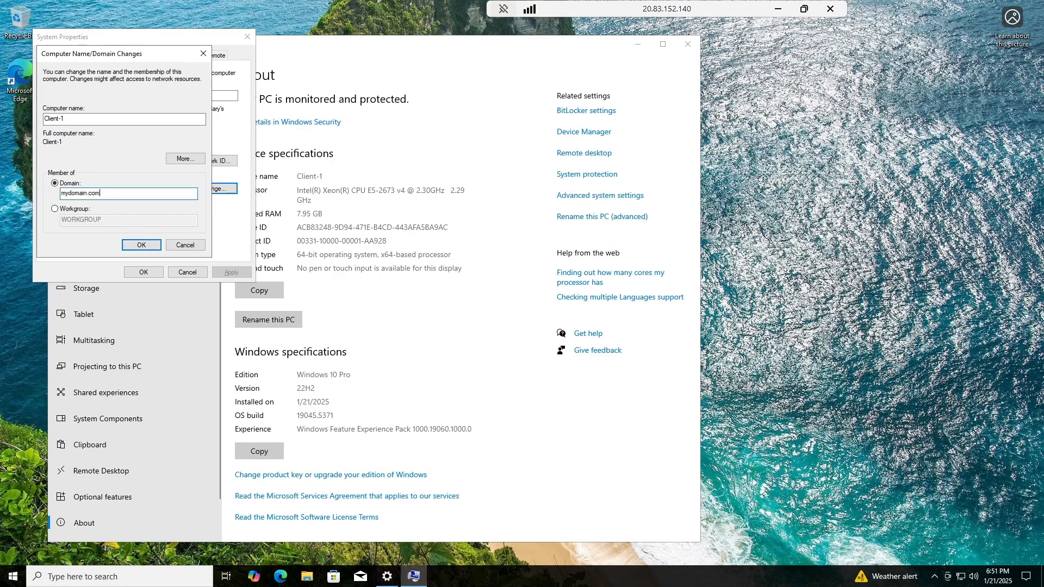
{"action": "left_click", "coordinate": [142, 245]}
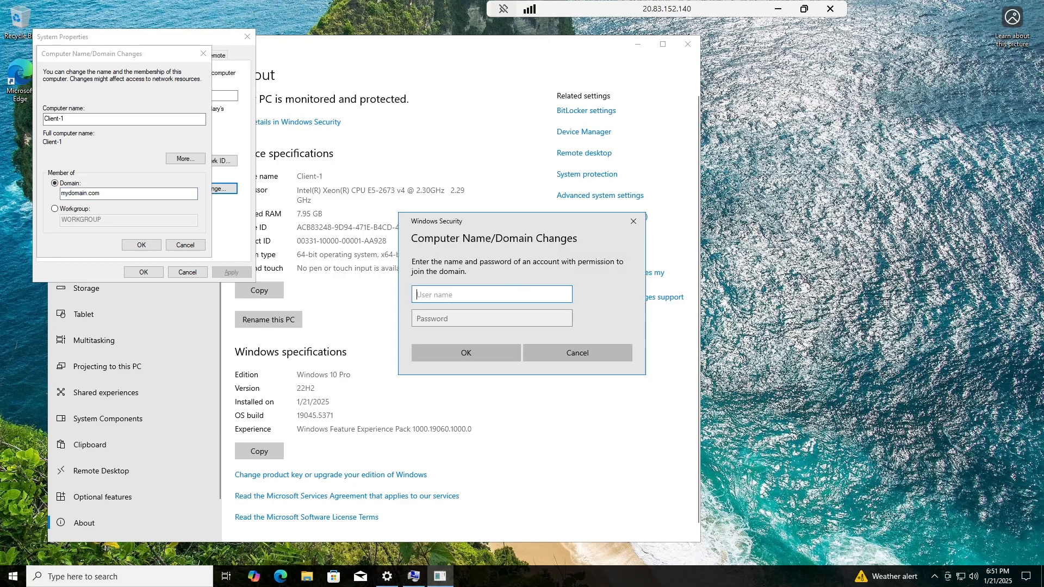
Authorize the join to mydomain.com with the domain admin account and its password.
{"action": "type", "text": "my"}
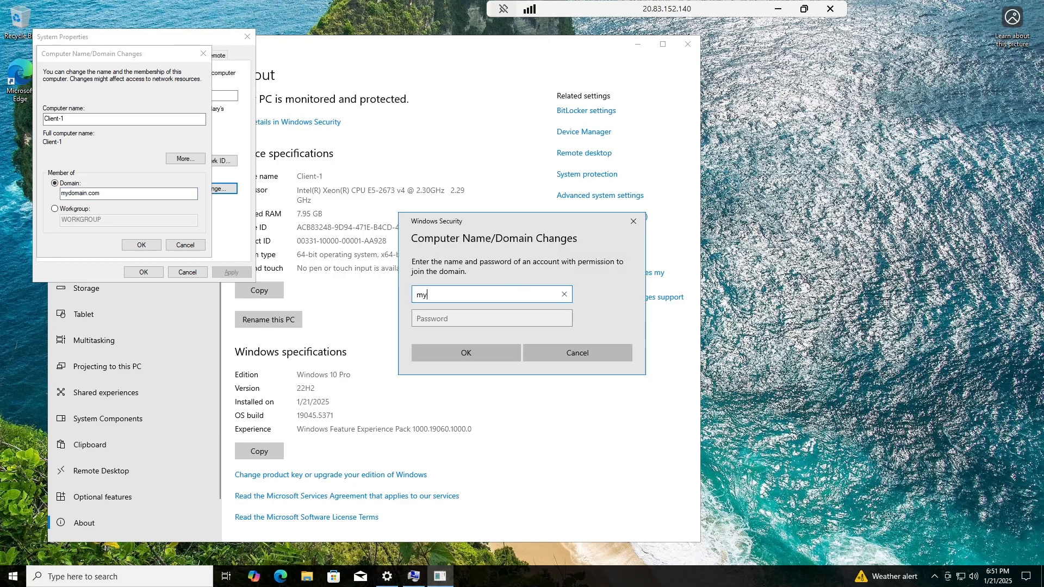
{"action": "type", "text": "domain.com\\jane_"}
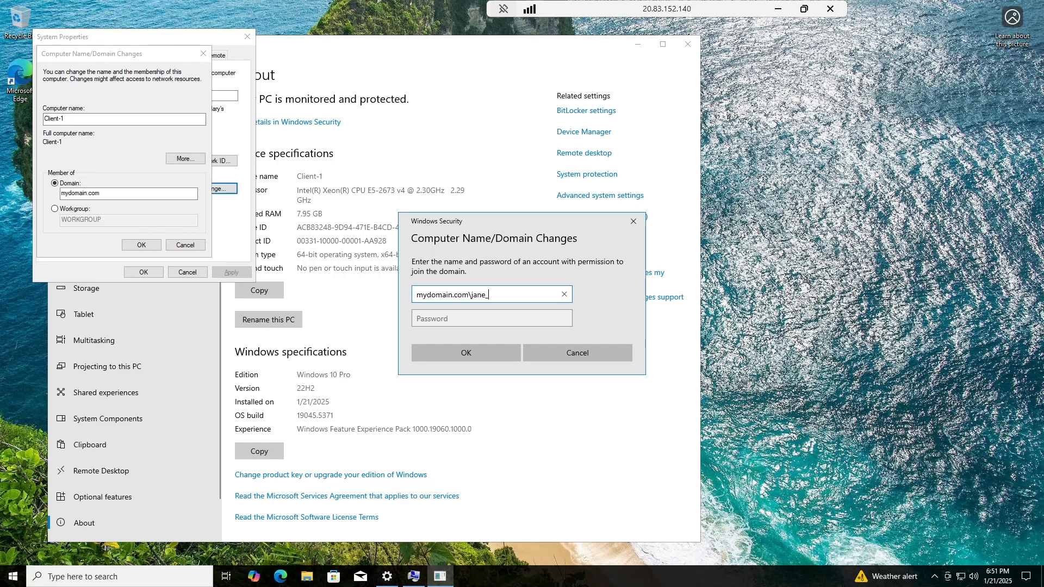
{"action": "type", "text": "admin"}
{"action": "key", "text": "Tab"}
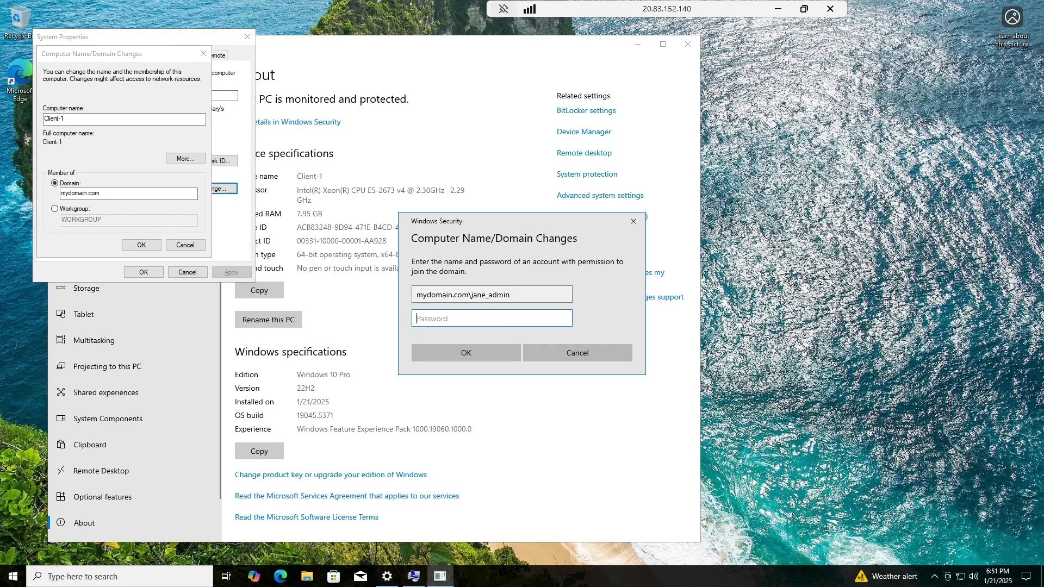
{"action": "type", "text": "************"}
{"action": "left_click", "coordinate": [485, 352]}
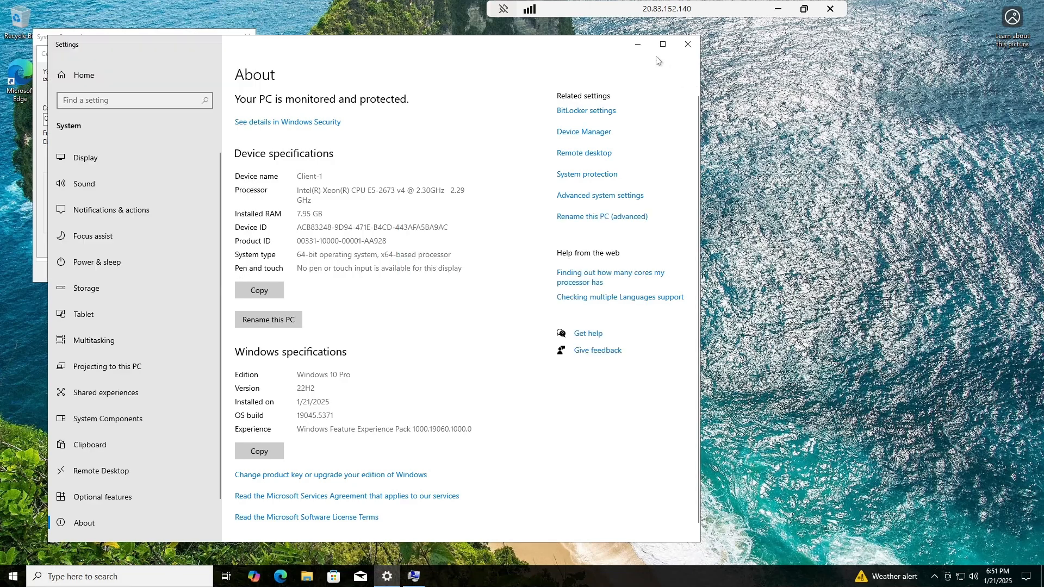
Acknowledge the mydomain.com welcome, restart Client-1 now, and minimize the remote session.
{"action": "left_click", "coordinate": [637, 46]}
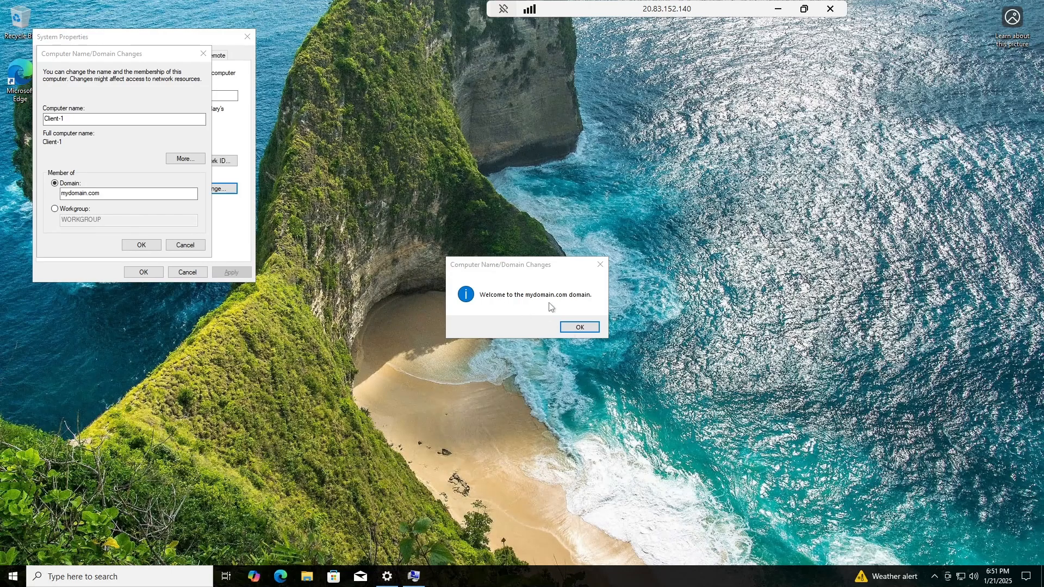
{"action": "left_click", "coordinate": [579, 328]}
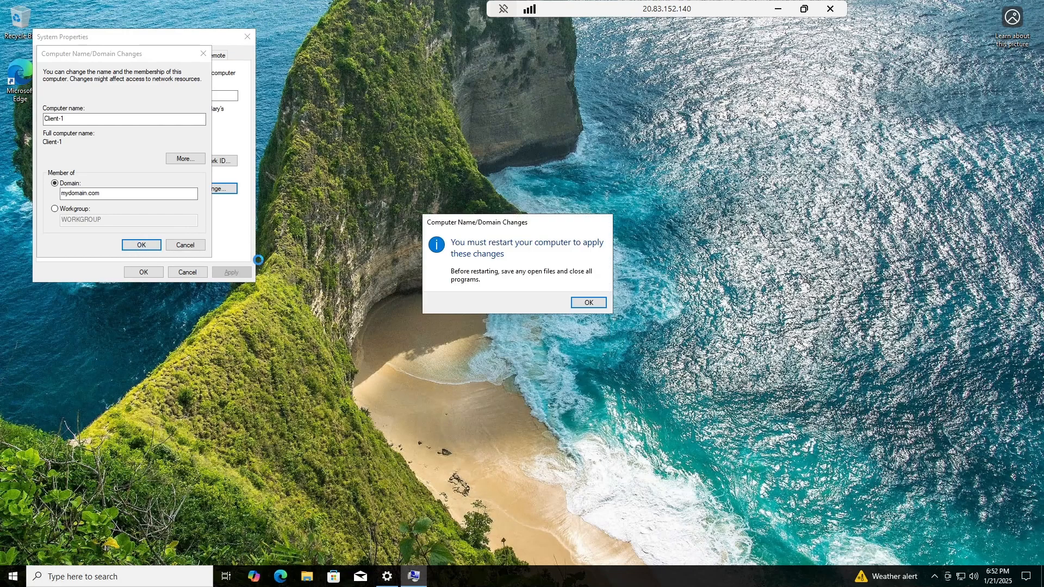
{"action": "left_click", "coordinate": [585, 304]}
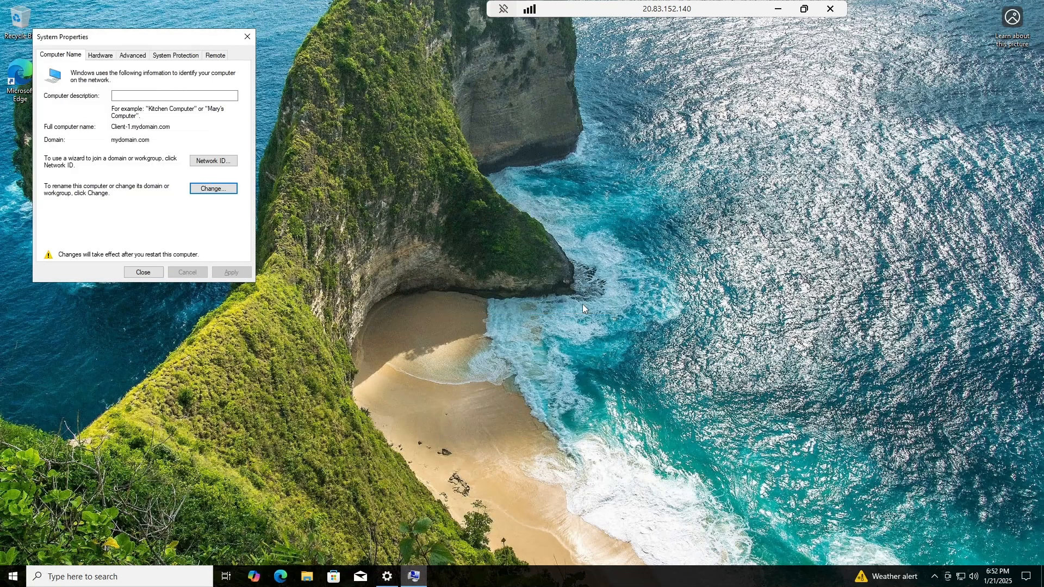
{"action": "left_click", "coordinate": [143, 272]}
{"action": "left_click", "coordinate": [526, 300]}
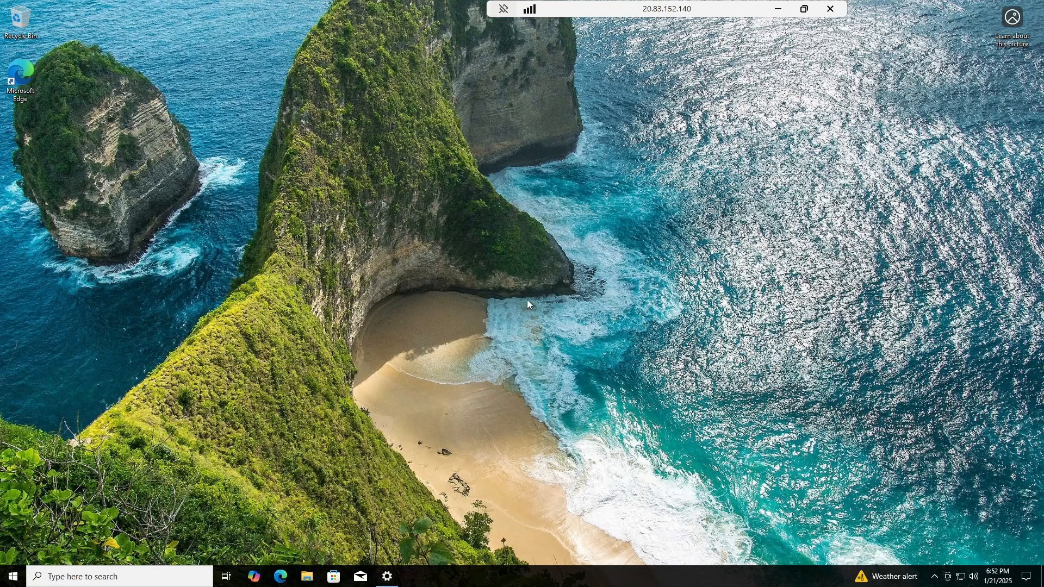
{"action": "left_click", "coordinate": [778, 9]}
Restore the DC-1 session, dismiss the Admin Center popup, and launch Active Directory Users and Computers.
{"action": "mouse_move", "coordinate": [259, 574]}
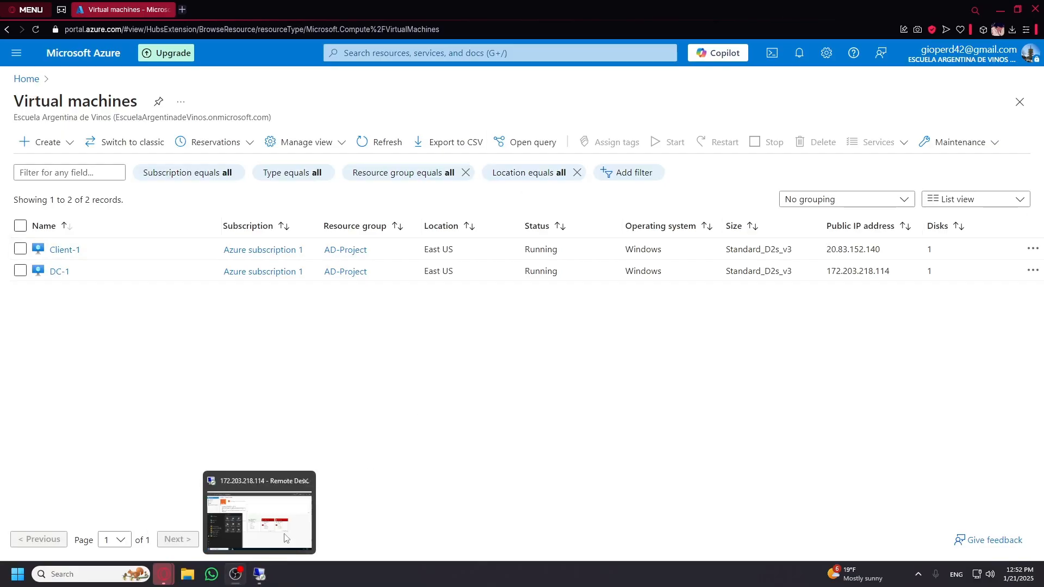
{"action": "left_click", "coordinate": [274, 509]}
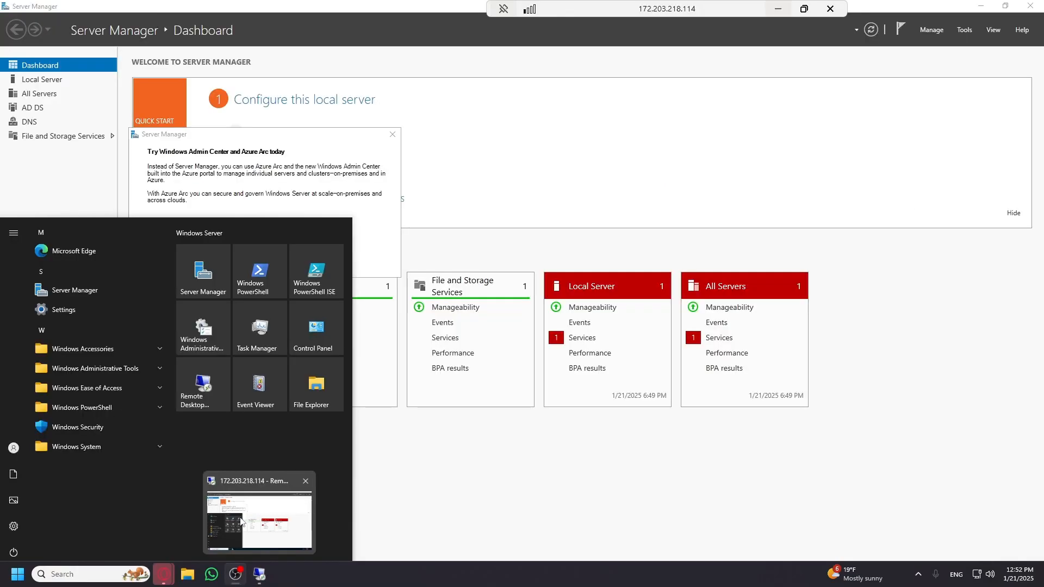
{"action": "left_click", "coordinate": [487, 453]}
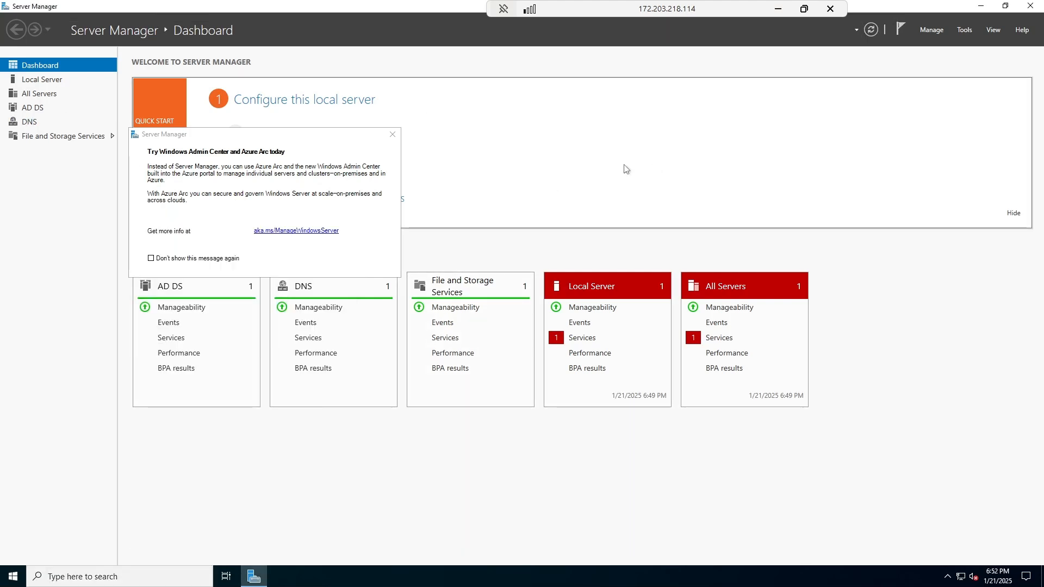
{"action": "left_click", "coordinate": [392, 134]}
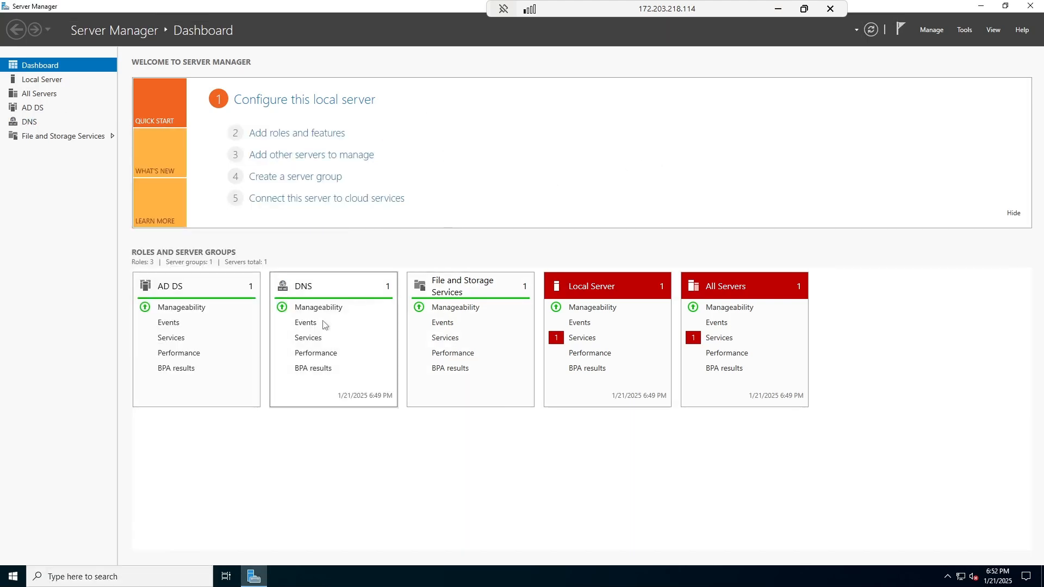
{"action": "left_click", "coordinate": [12, 581]}
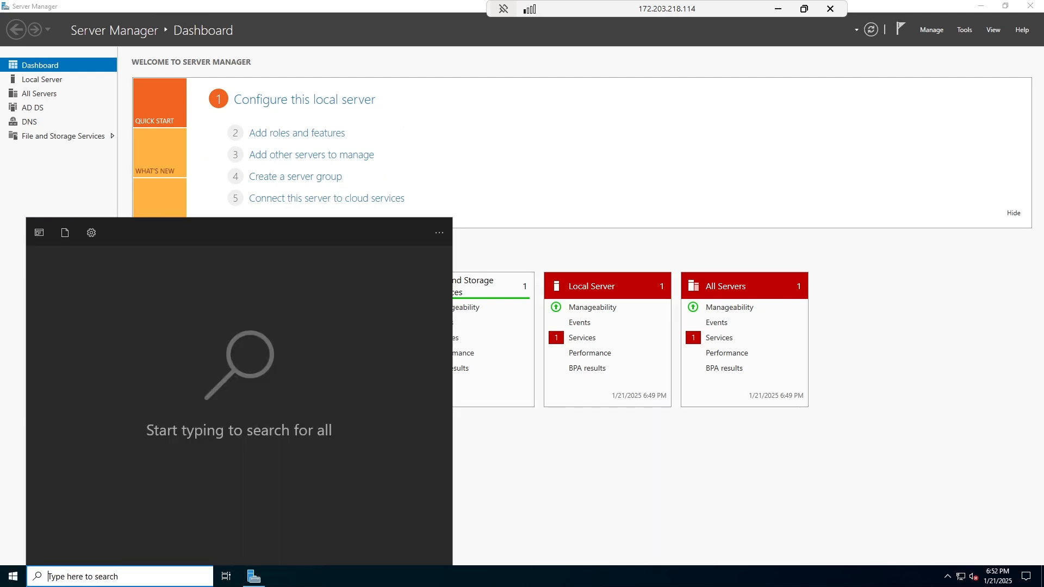
{"action": "left_click", "coordinate": [12, 576]}
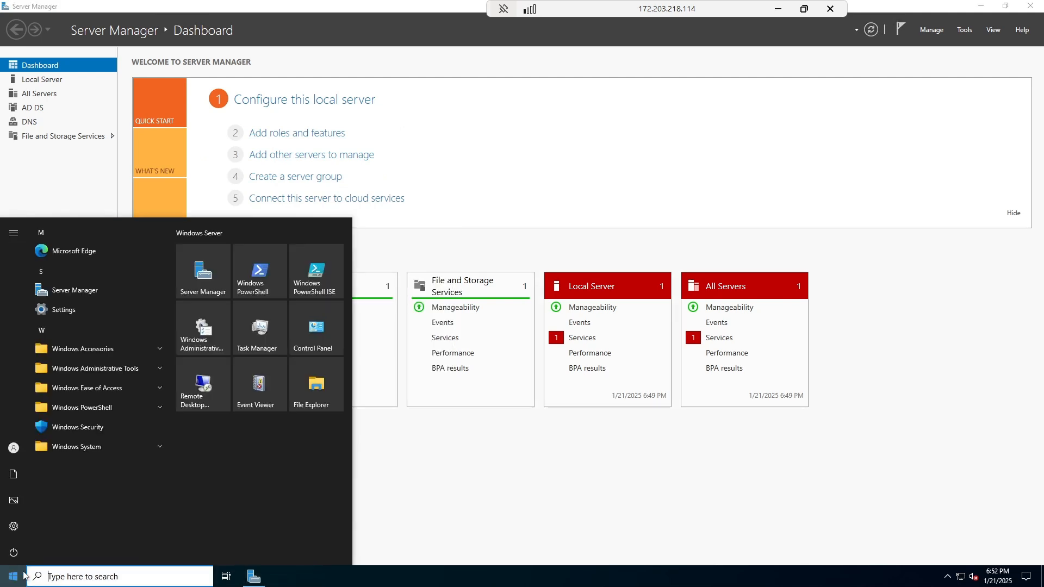
{"action": "left_click", "coordinate": [158, 369]}
{"action": "left_click", "coordinate": [76, 465]}
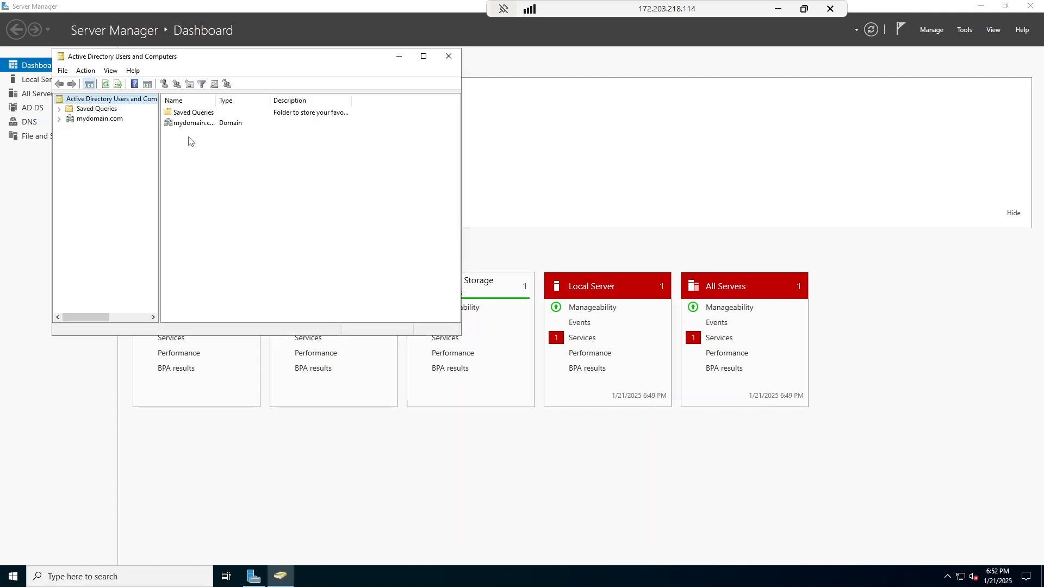
Open mydomain.com's Computers container and select the Client-1 computer account.
{"action": "left_click", "coordinate": [99, 119]}
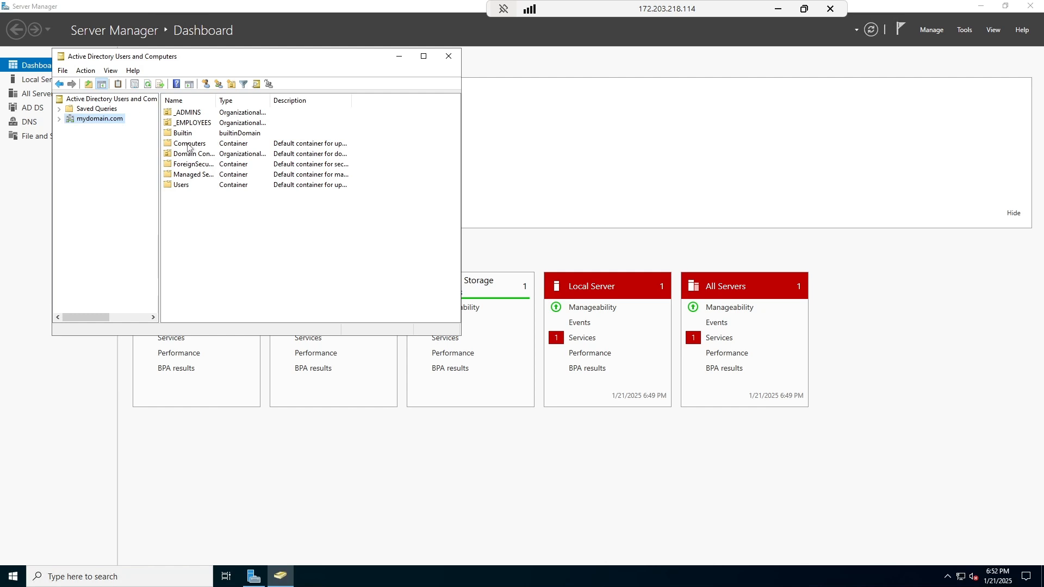
{"action": "left_click", "coordinate": [195, 146]}
{"action": "double_click", "coordinate": [205, 146]}
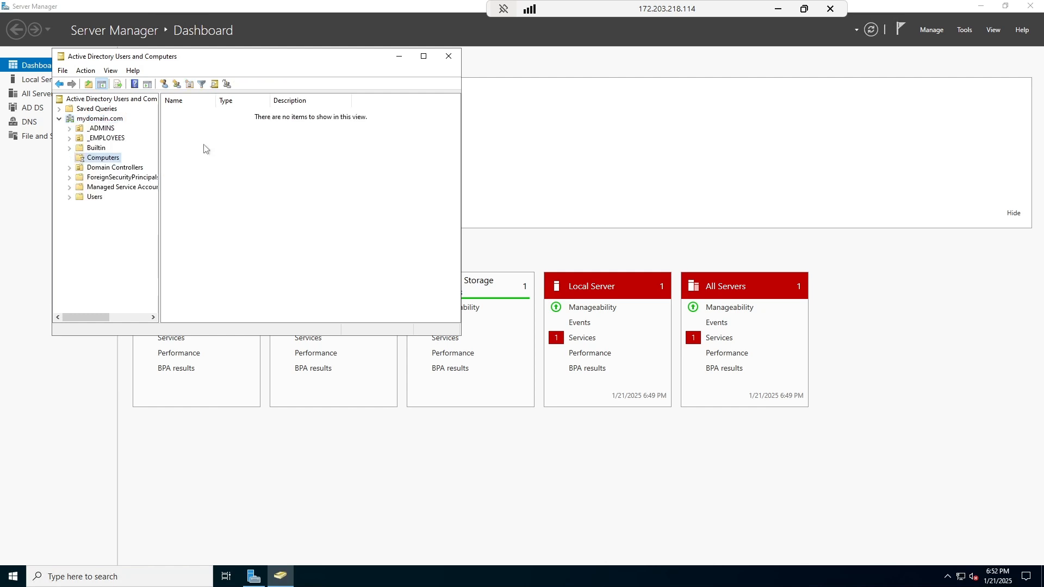
{"action": "left_click", "coordinate": [193, 115]}
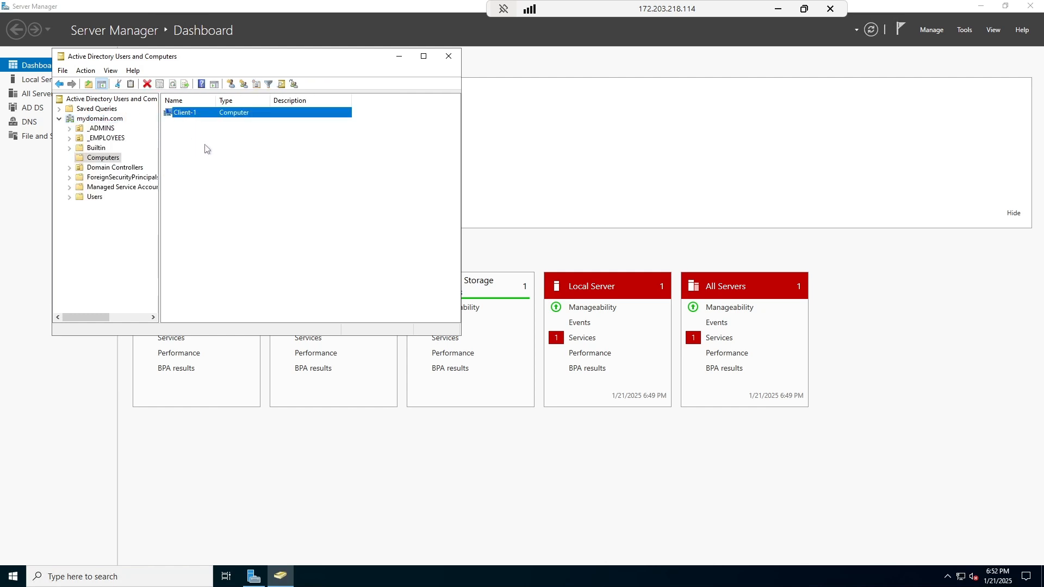
{"action": "left_click", "coordinate": [114, 237]}
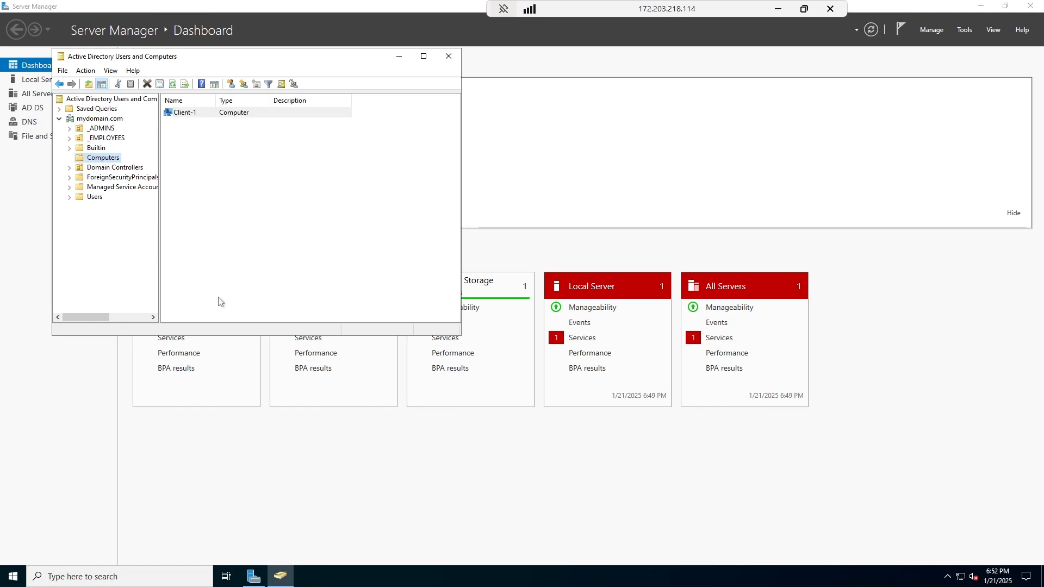
Create a new organizational unit named _CLIENTS under mydomain.com.
{"action": "right_click", "coordinate": [100, 119]}
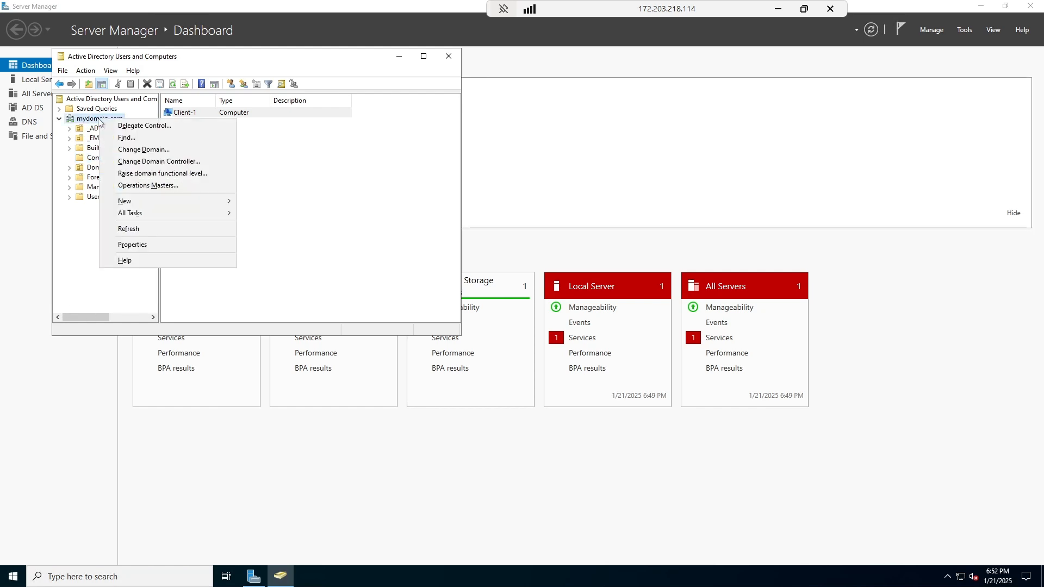
{"action": "mouse_move", "coordinate": [181, 202]}
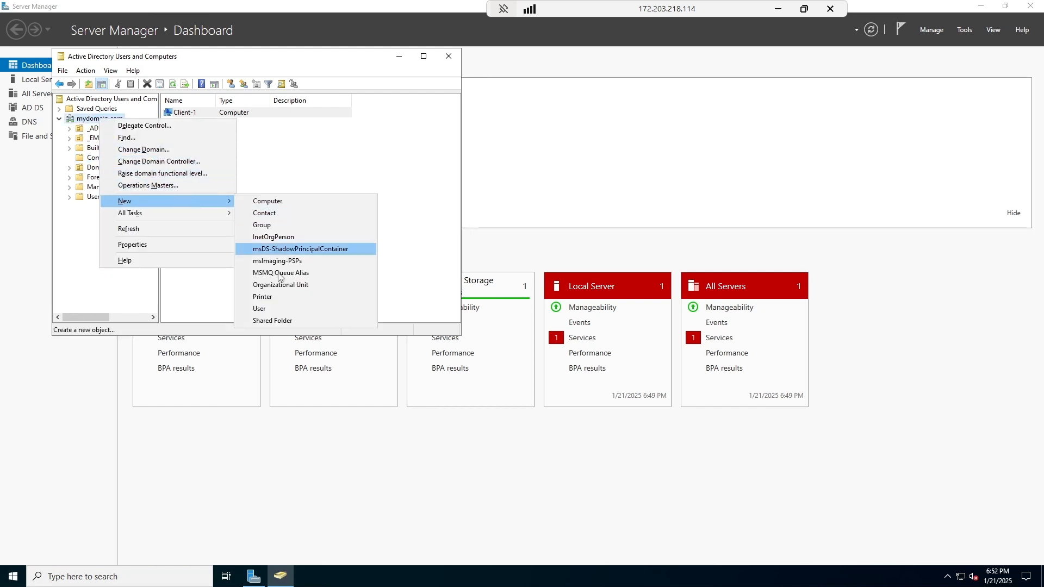
{"action": "left_click", "coordinate": [279, 283]}
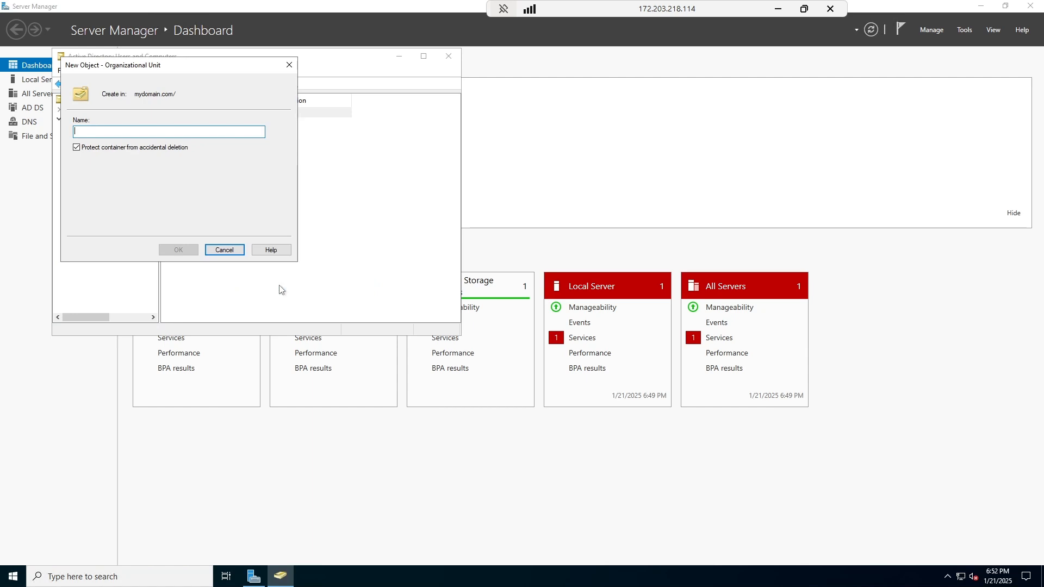
{"action": "type", "text": "-"}
{"action": "key", "text": "BackSpace"}
{"action": "type", "text": "_"}
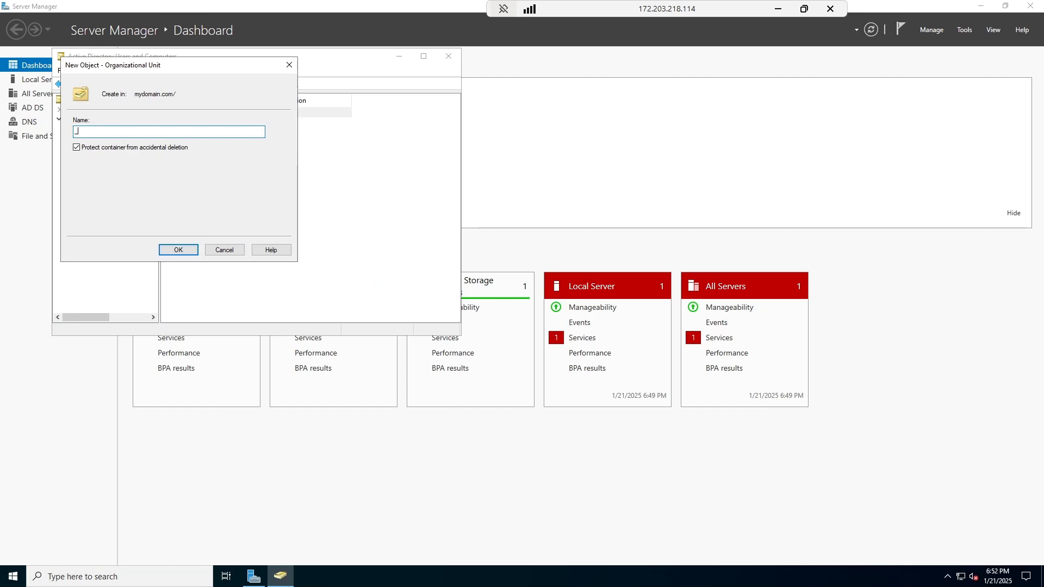
{"action": "type", "text": "Client"}
{"action": "key", "text": "BackSpace"}
{"action": "key", "text": "BackSpace"}
{"action": "key", "text": "Caps_Lock"}
{"action": "type", "text": "LIEN"}
{"action": "left_click", "coordinate": [180, 252]}
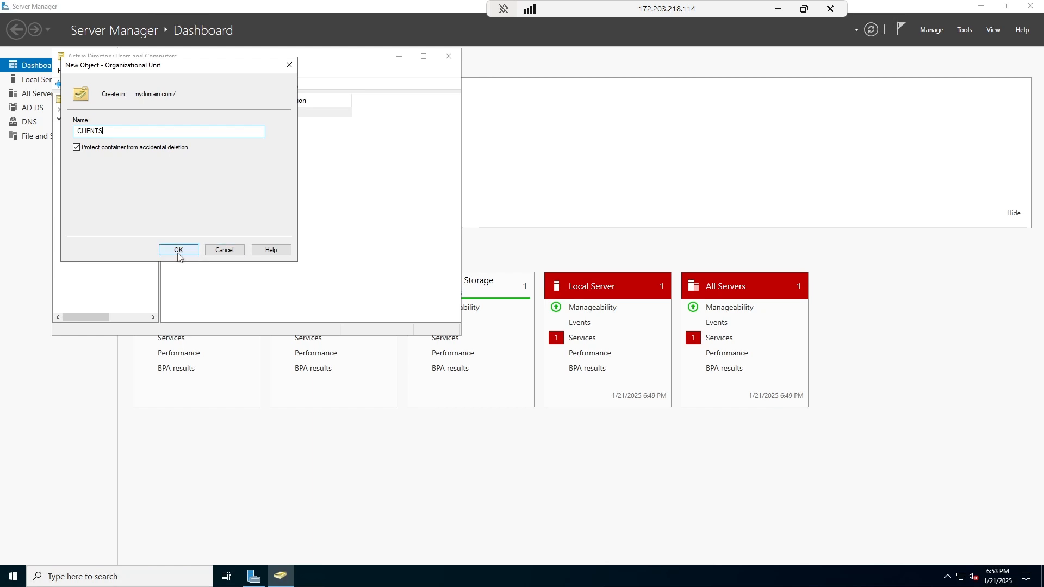
Move Client-1 from Computers into _CLIENTS, confirm, and refresh the domain listing.
{"action": "left_click", "coordinate": [91, 157]}
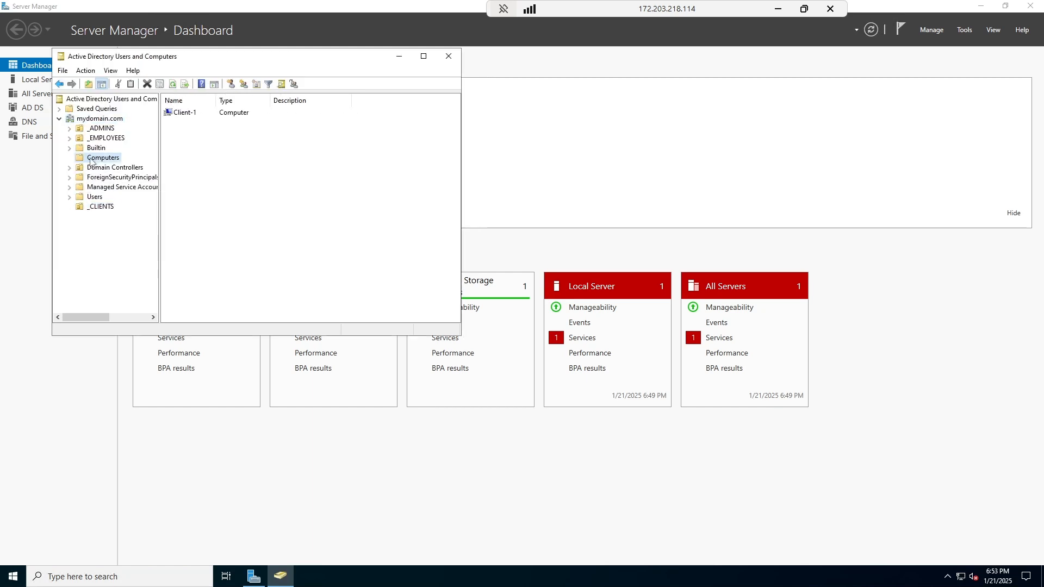
{"action": "left_click_drag", "start_coordinate": [191, 113], "coordinate": [105, 209]}
{"action": "left_click", "coordinate": [218, 229]}
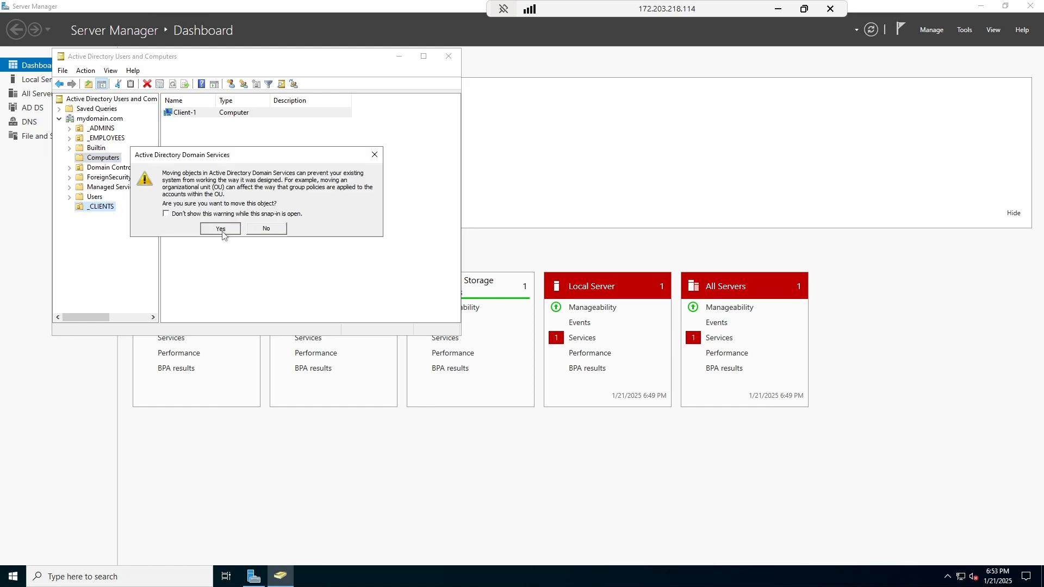
{"action": "left_click", "coordinate": [90, 208]}
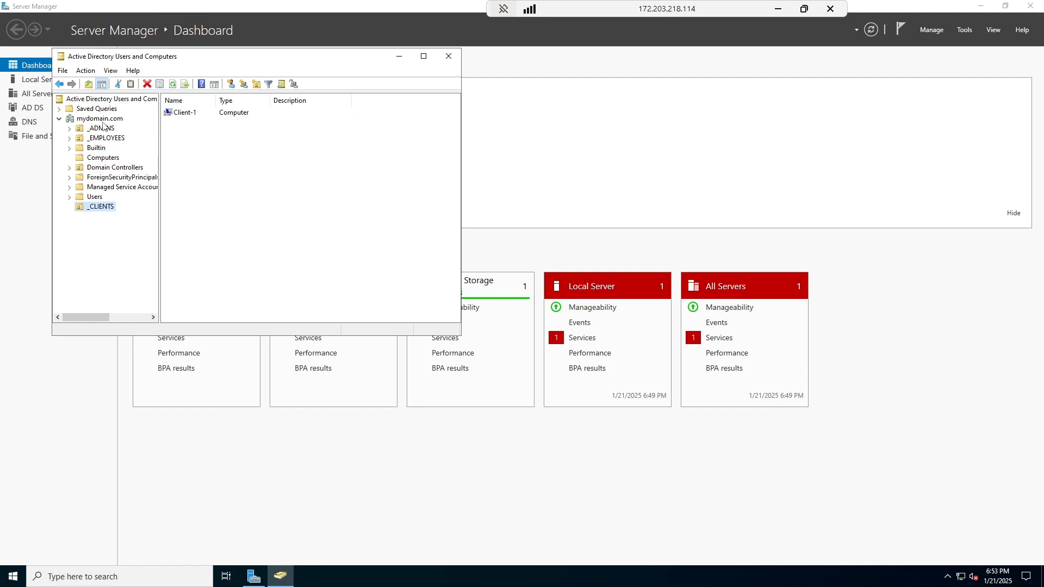
{"action": "left_click", "coordinate": [103, 119]}
{"action": "left_click", "coordinate": [147, 84]}
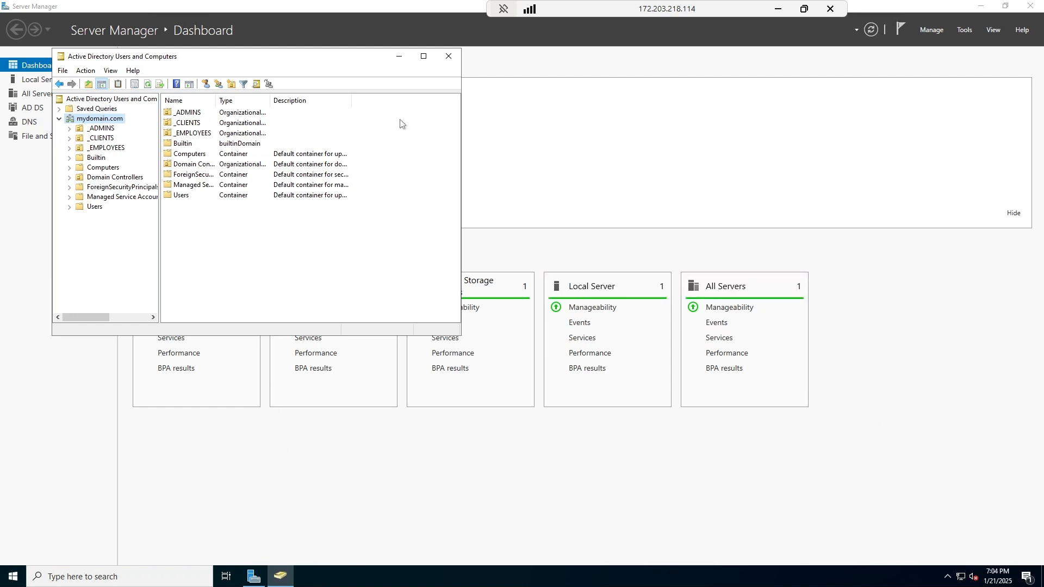
Minimize ADUC, search "POW", and run Windows PowerShell ISE as administrator, approving the UAC prompt.
{"action": "left_click", "coordinate": [399, 57]}
{"action": "left_click", "coordinate": [117, 576]}
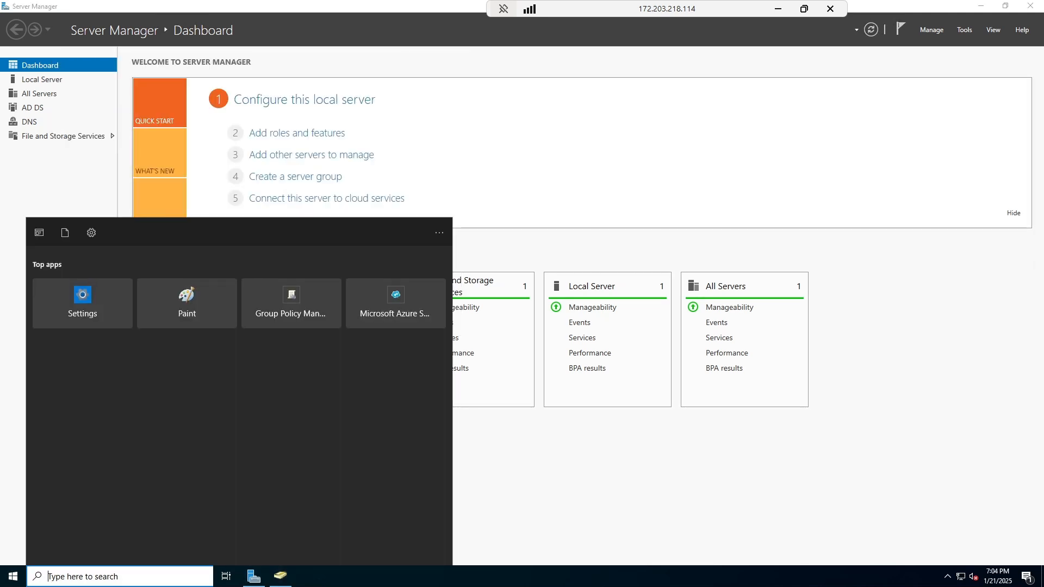
{"action": "type", "text": "POW"}
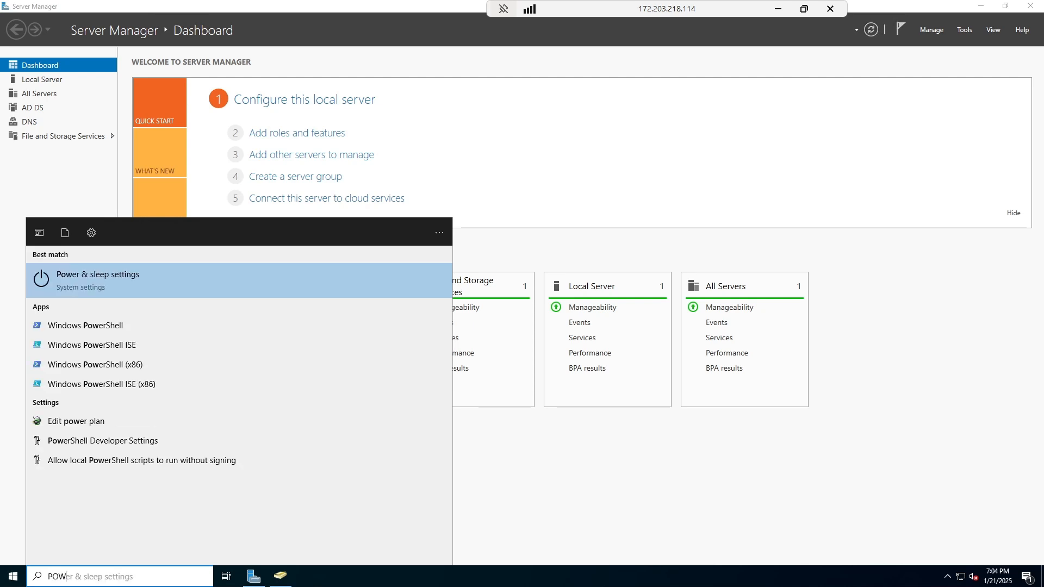
{"action": "key", "text": "Down"}
{"action": "key", "text": "Caps_Lock"}
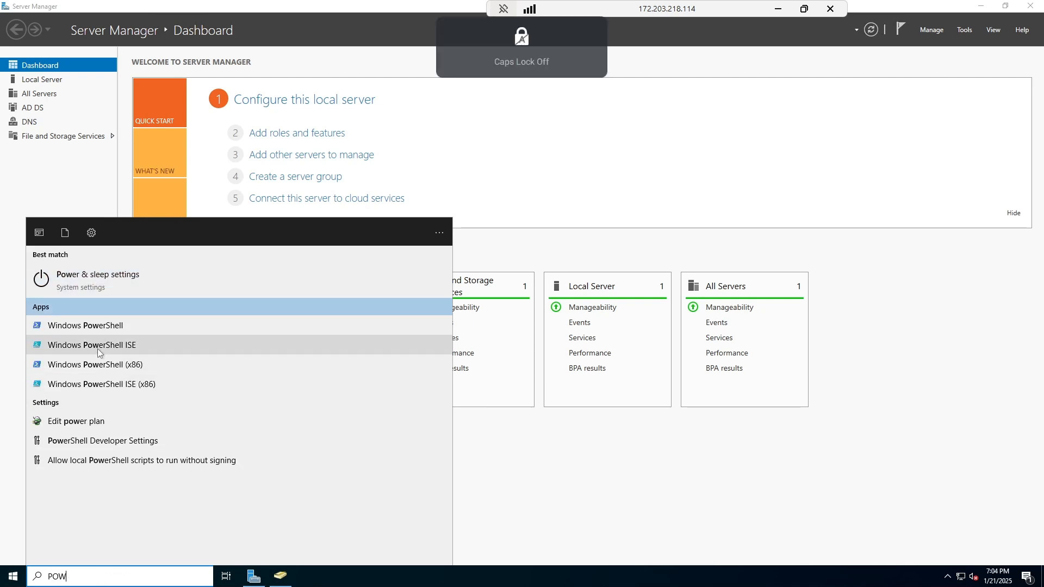
{"action": "right_click", "coordinate": [102, 346]}
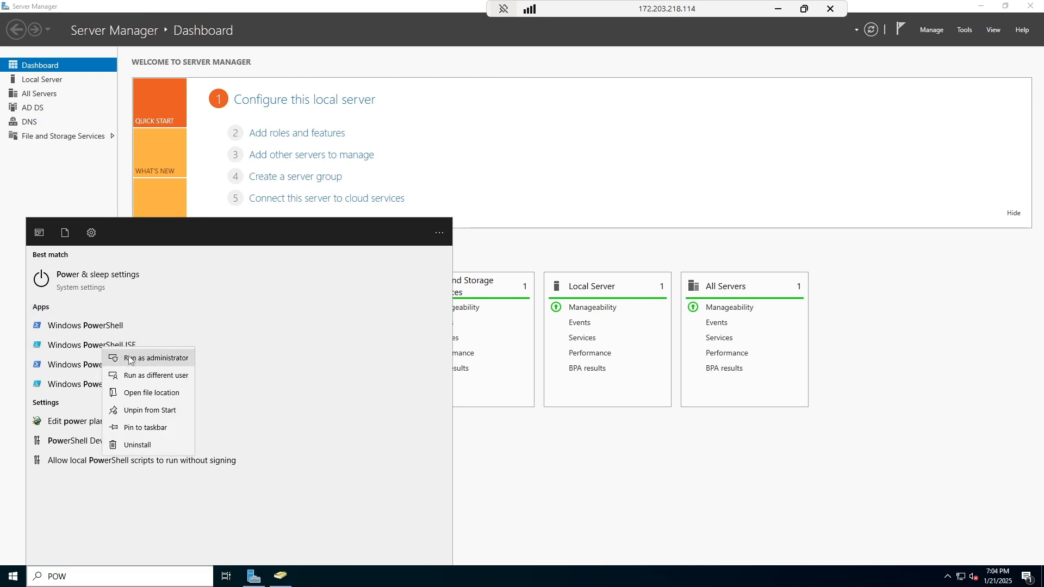
{"action": "left_click", "coordinate": [129, 356]}
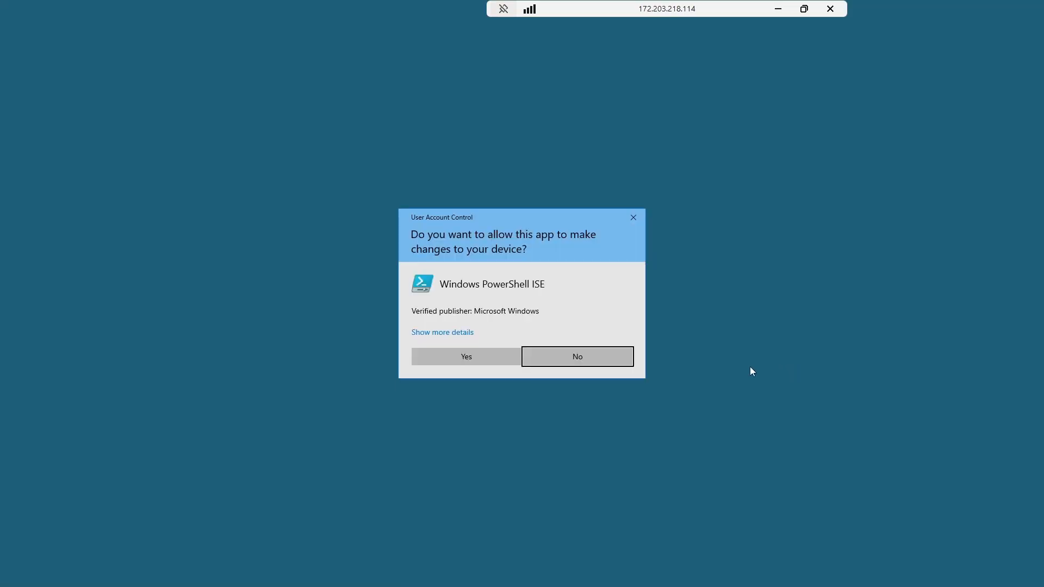
{"action": "left_click", "coordinate": [485, 361]}
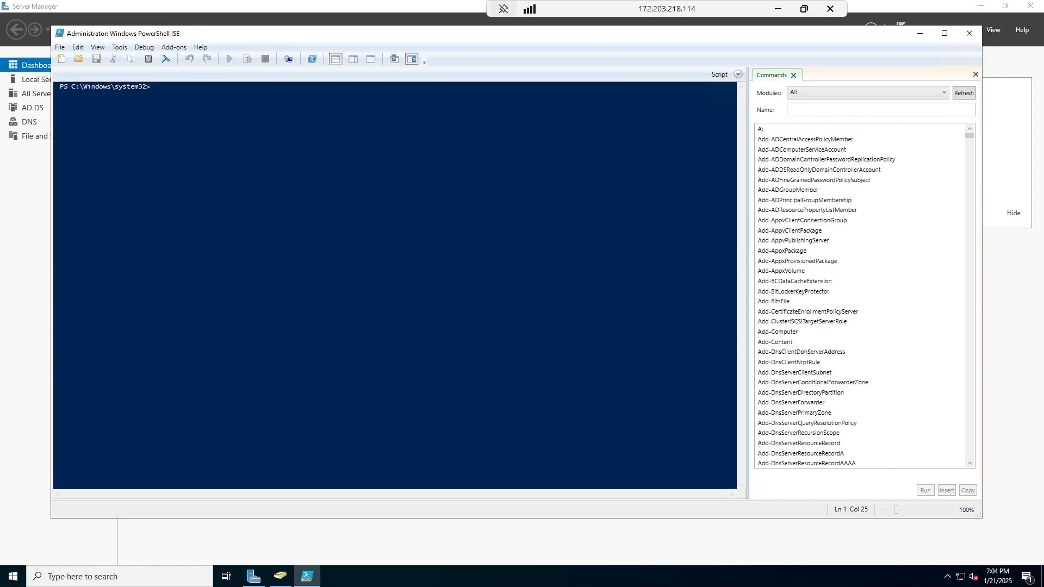
Paste the user-creation script into a new script pane and edit the number of accounts.
{"action": "left_click", "coordinate": [60, 47]}
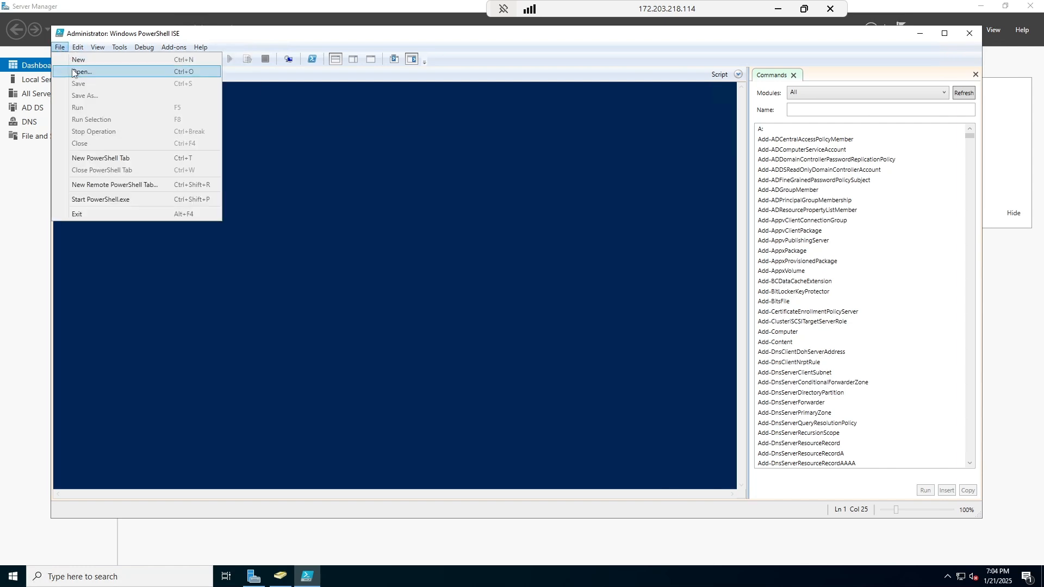
{"action": "left_click", "coordinate": [76, 60]}
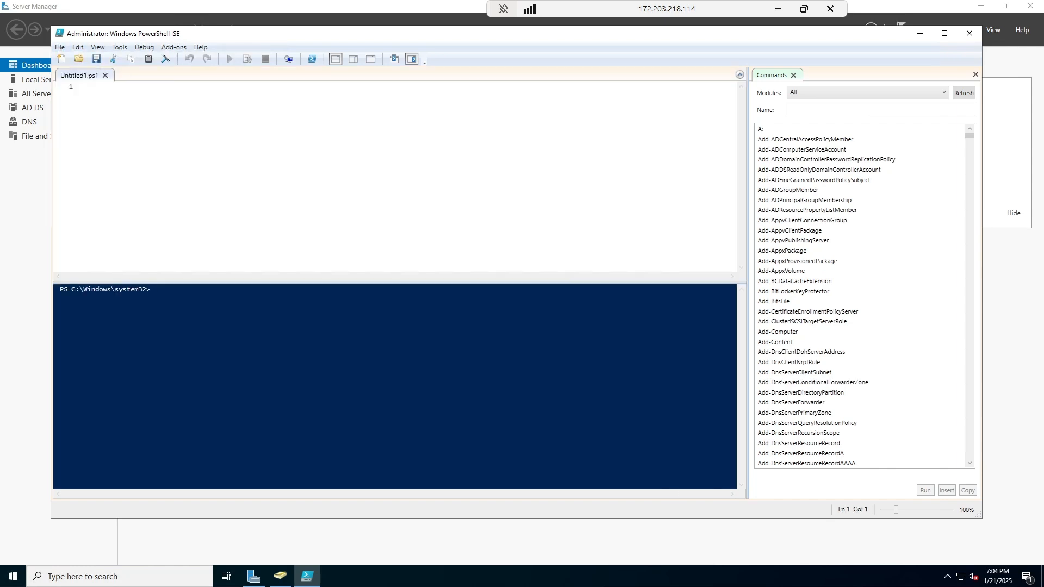
{"action": "right_click", "coordinate": [128, 91]}
{"action": "left_click", "coordinate": [153, 130]}
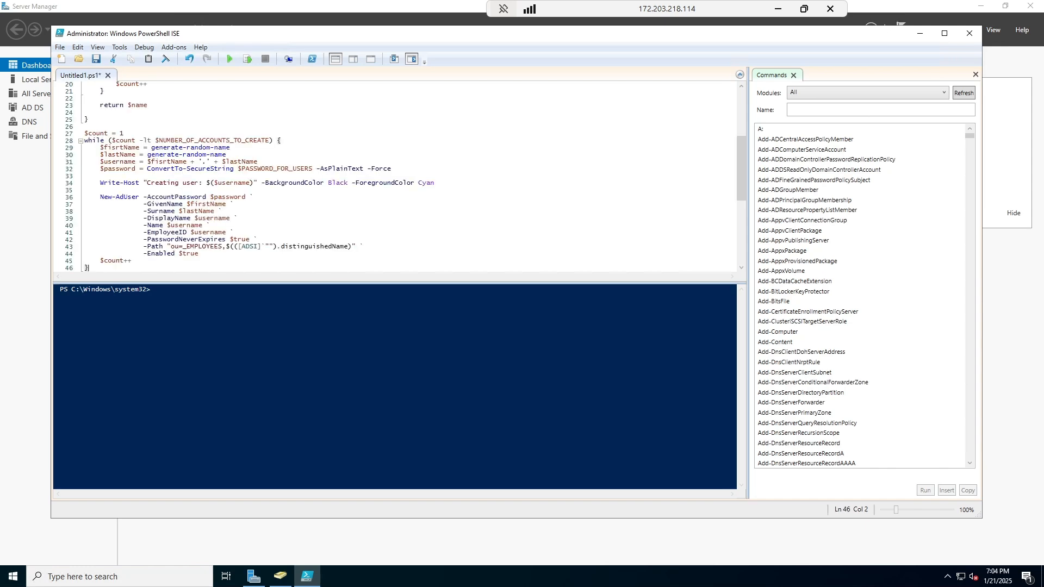
{"action": "scroll", "coordinate": [399, 176], "scroll_direction": "up", "scroll_amount": 5}
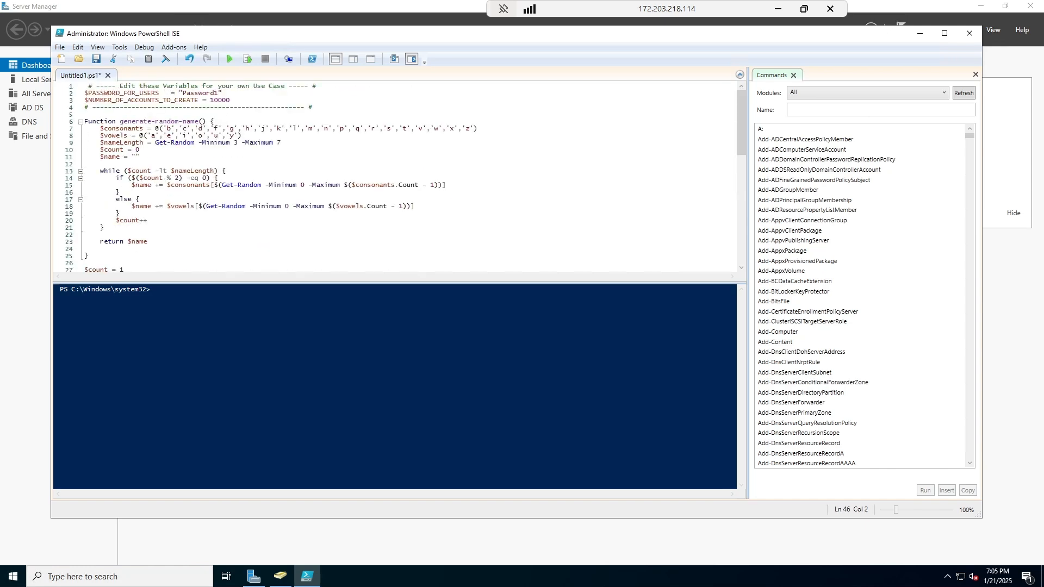
{"action": "left_click", "coordinate": [218, 100]}
Check the _EMPLOYEES target path, add a blank line after the final brace, and run the script.
{"action": "scroll", "coordinate": [399, 177], "scroll_direction": "down", "scroll_amount": 5}
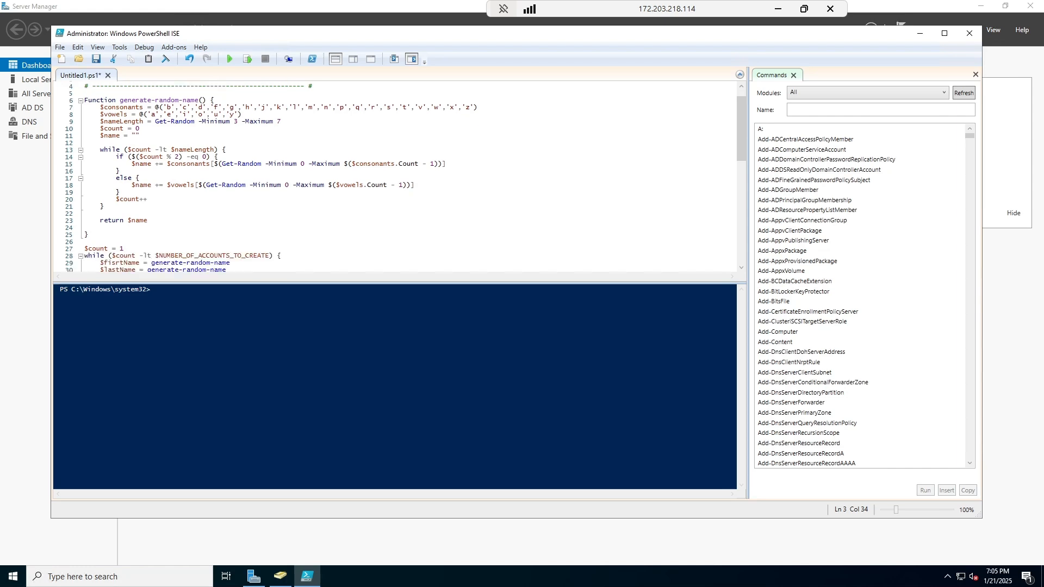
{"action": "scroll", "coordinate": [400, 177], "scroll_direction": "down", "scroll_amount": 2}
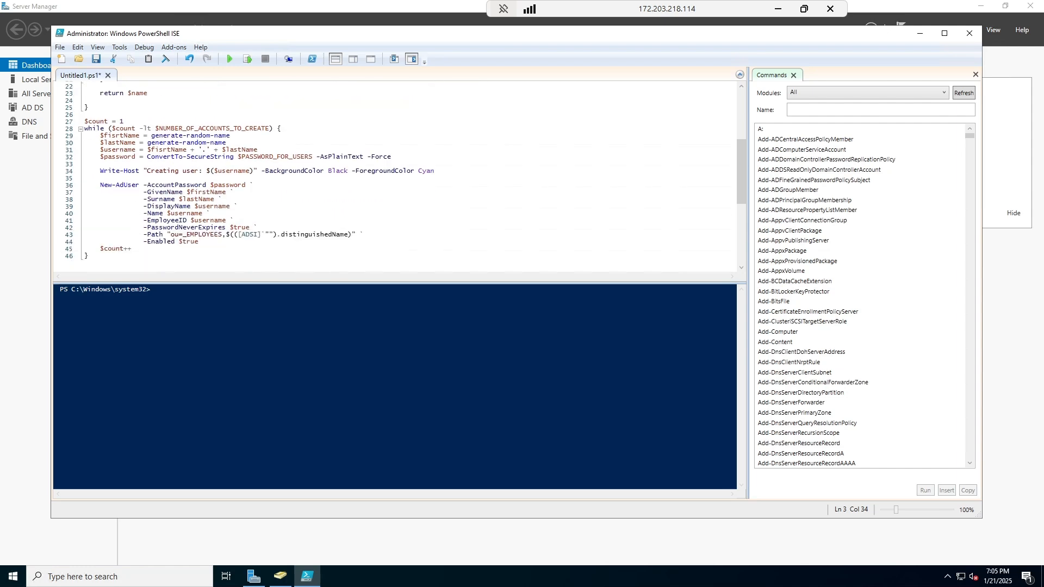
{"action": "left_click", "coordinate": [187, 234]}
{"action": "left_click", "coordinate": [89, 257]}
{"action": "key", "text": "Return"}
{"action": "left_click", "coordinate": [229, 59]}
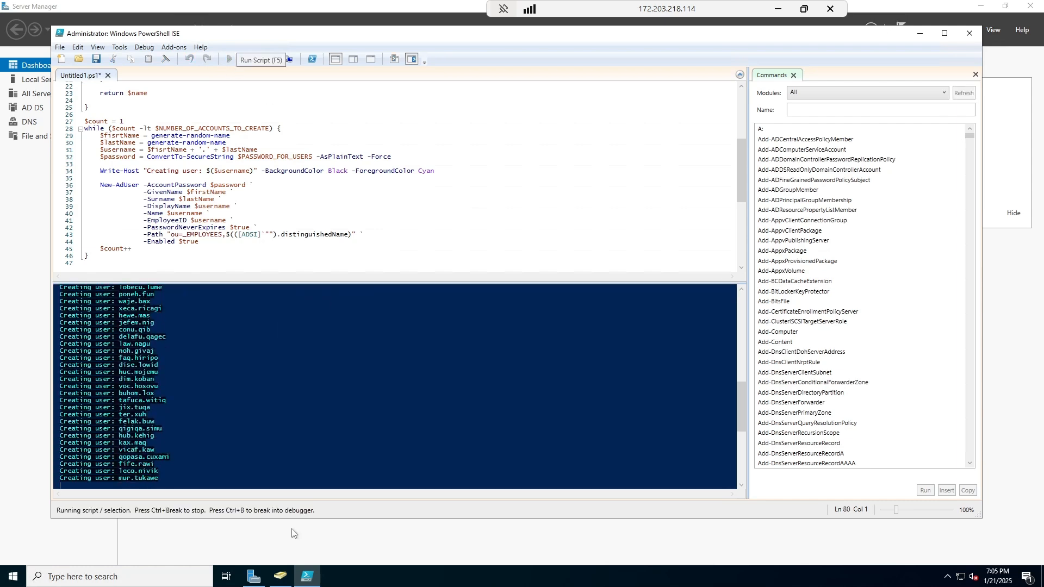
View the _EMPLOYEES unit in ADUC and refresh to list the newly created users.
{"action": "left_click", "coordinate": [280, 577]}
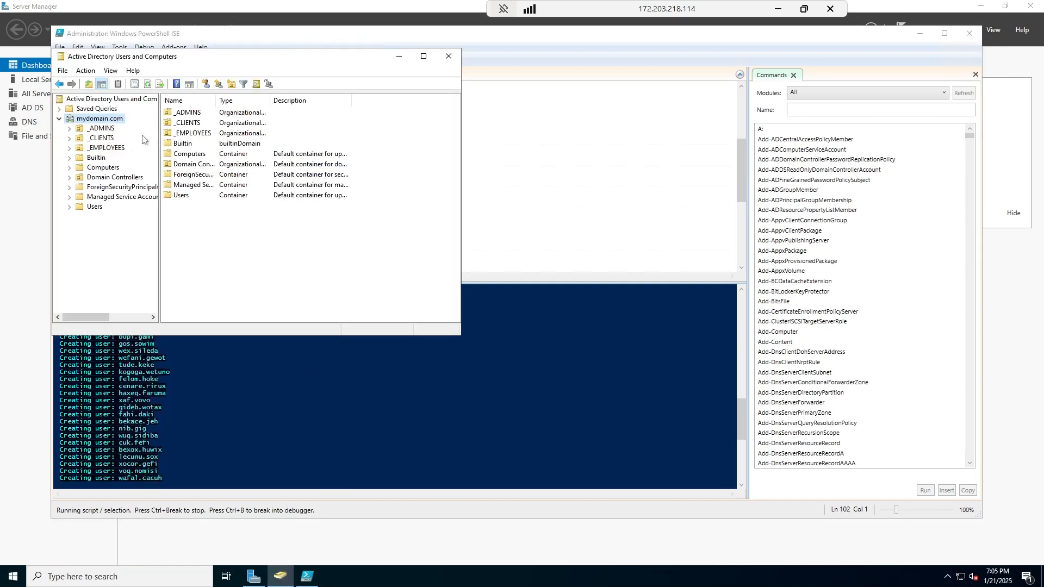
{"action": "left_click", "coordinate": [187, 134]}
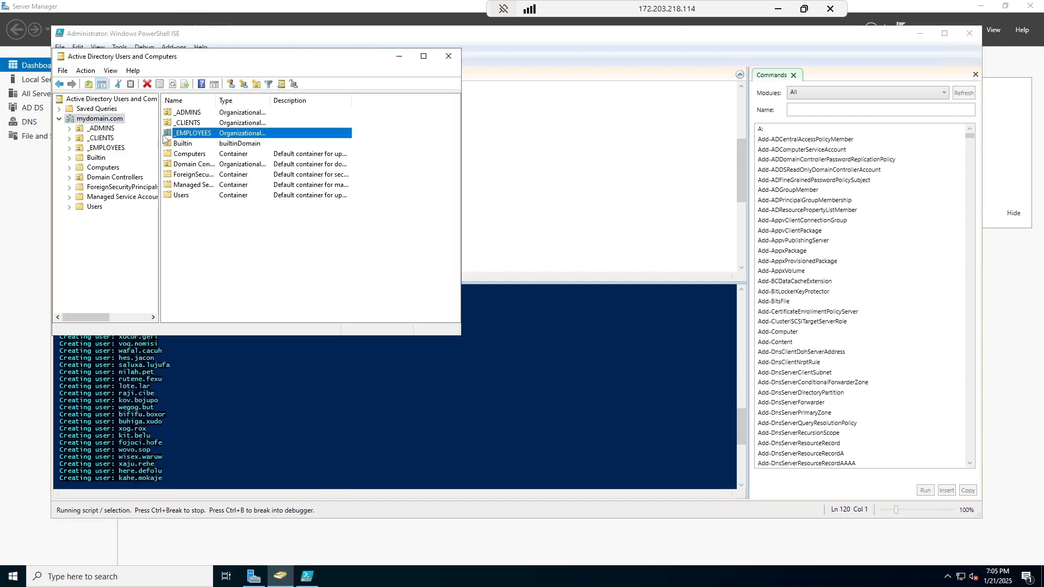
{"action": "left_click", "coordinate": [110, 148]}
{"action": "scroll", "coordinate": [301, 197], "scroll_direction": "down", "scroll_amount": 15}
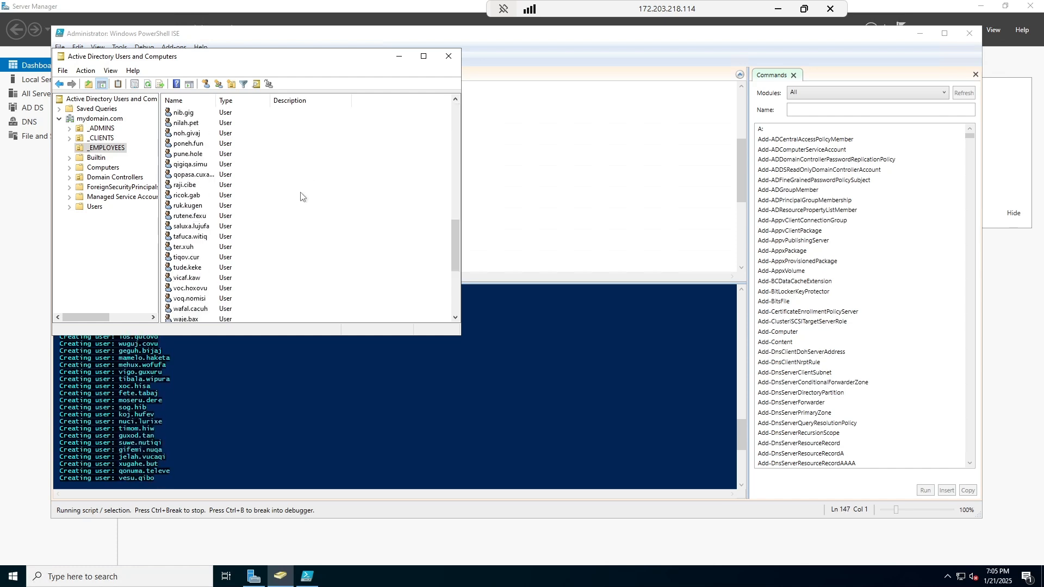
{"action": "scroll", "coordinate": [302, 217], "scroll_direction": "up", "scroll_amount": 15}
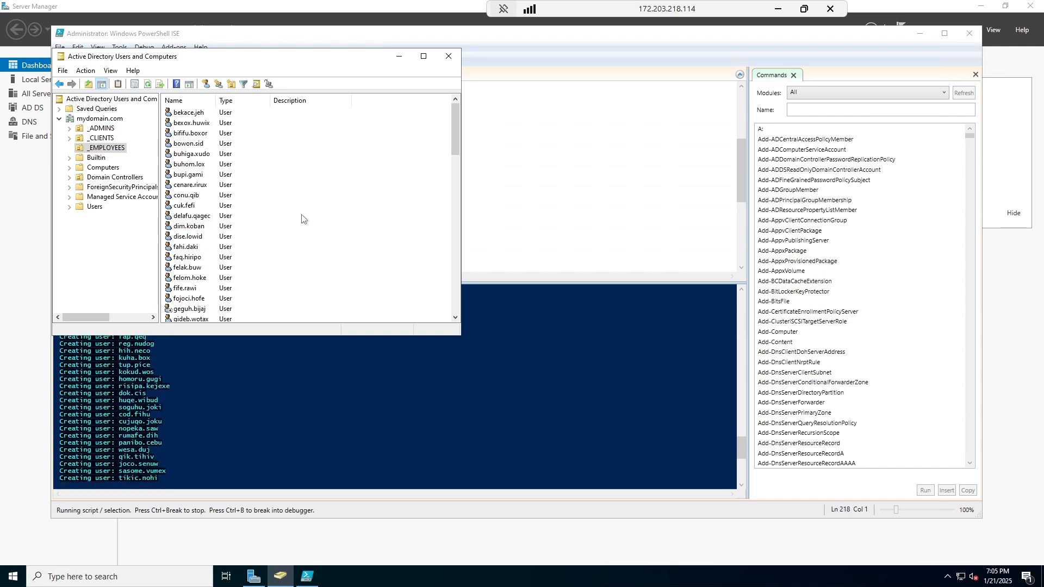
{"action": "scroll", "coordinate": [300, 222], "scroll_direction": "down", "scroll_amount": 2}
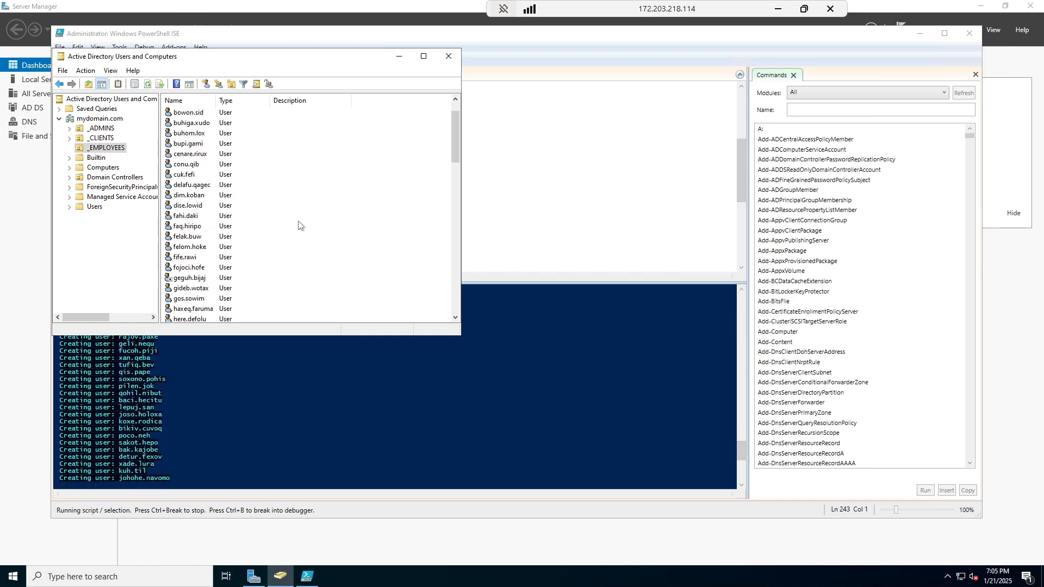
{"action": "left_click", "coordinate": [147, 83]}
{"action": "scroll", "coordinate": [275, 241], "scroll_direction": "down", "scroll_amount": 20}
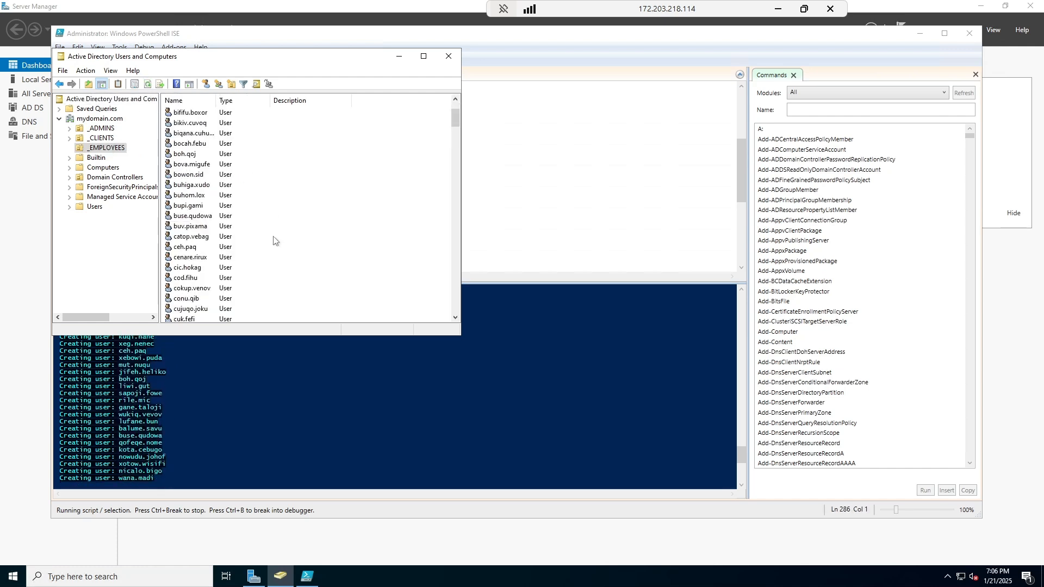
{"action": "scroll", "coordinate": [281, 261], "scroll_direction": "down", "scroll_amount": 12}
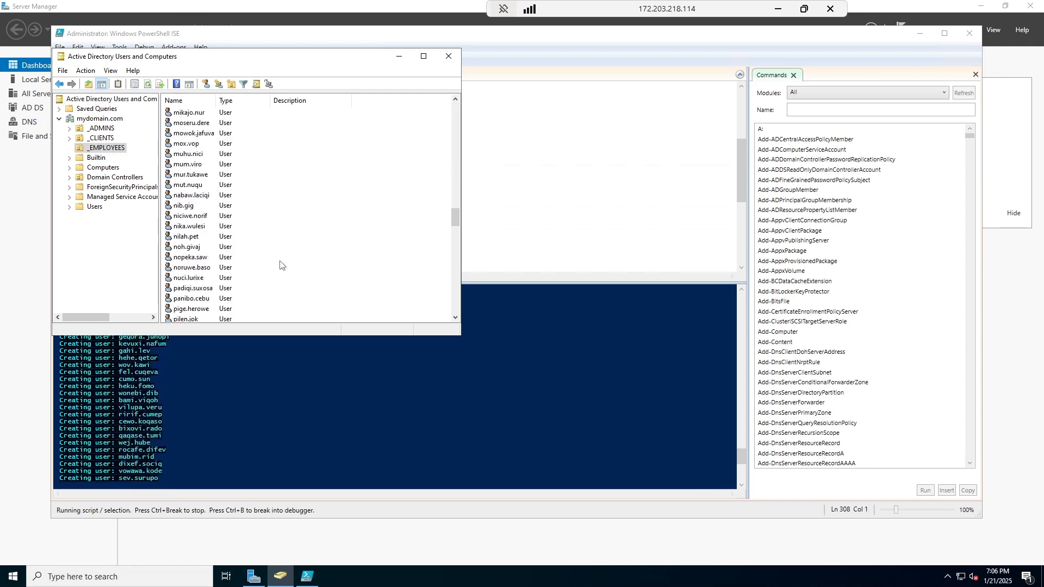
Stop the running account-creation script in PowerShell ISE.
{"action": "left_click", "coordinate": [313, 396]}
{"action": "scroll", "coordinate": [400, 177], "scroll_direction": "up", "scroll_amount": 7}
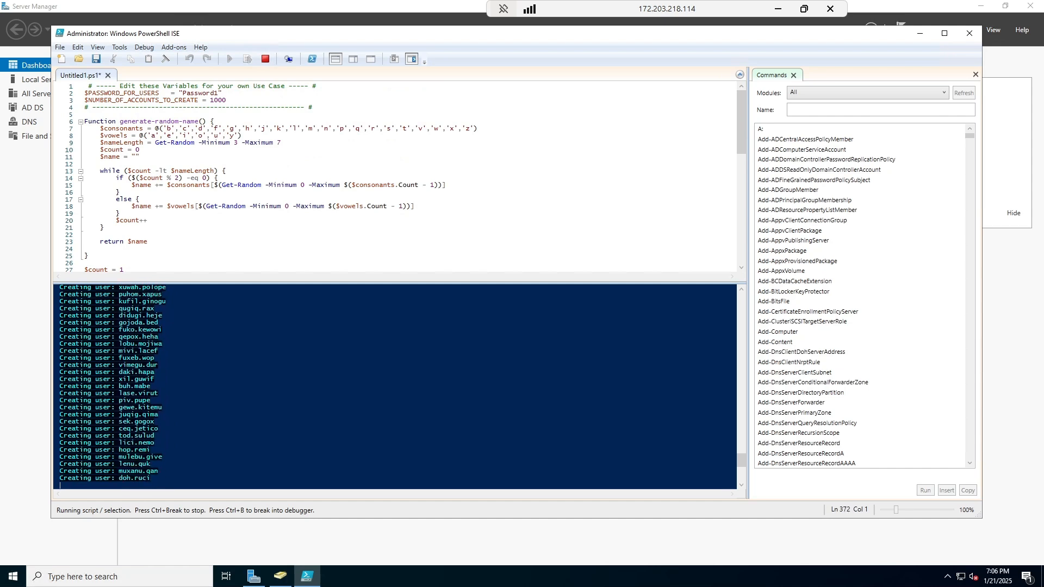
{"action": "scroll", "coordinate": [380, 176], "scroll_direction": "down", "scroll_amount": 2}
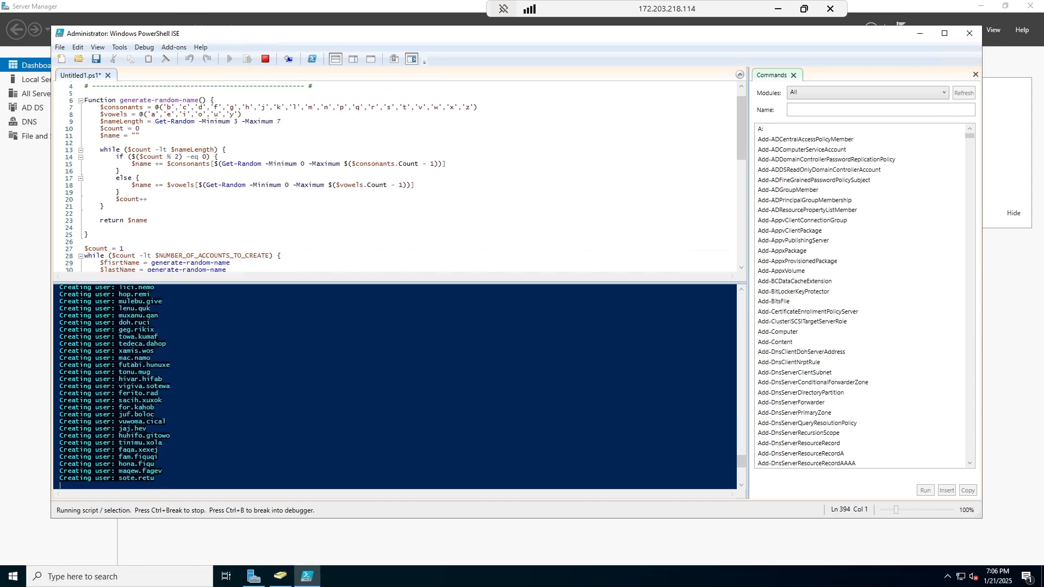
{"action": "left_click", "coordinate": [265, 60]}
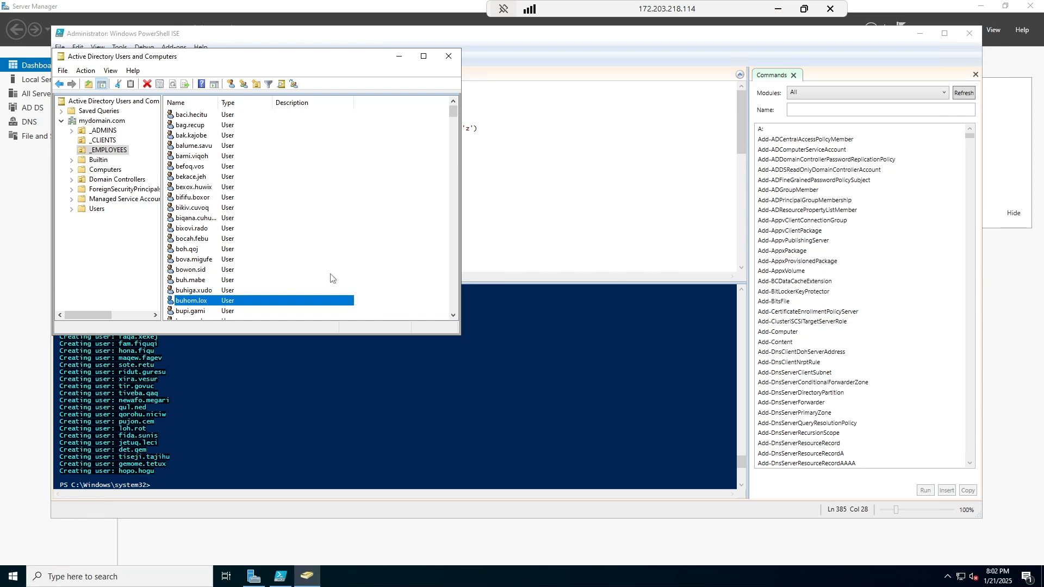
{"action": "left_click", "coordinate": [359, 276]}
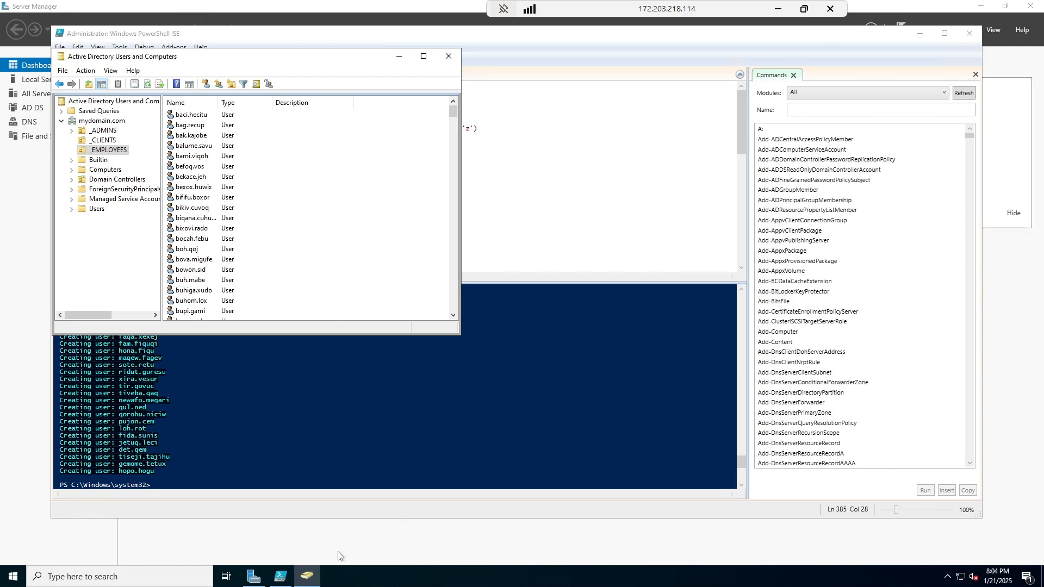
Browse the generated user accounts, then minimize the DC-1 session to the Azure Virtual machines page.
{"action": "left_click", "coordinate": [777, 8]}
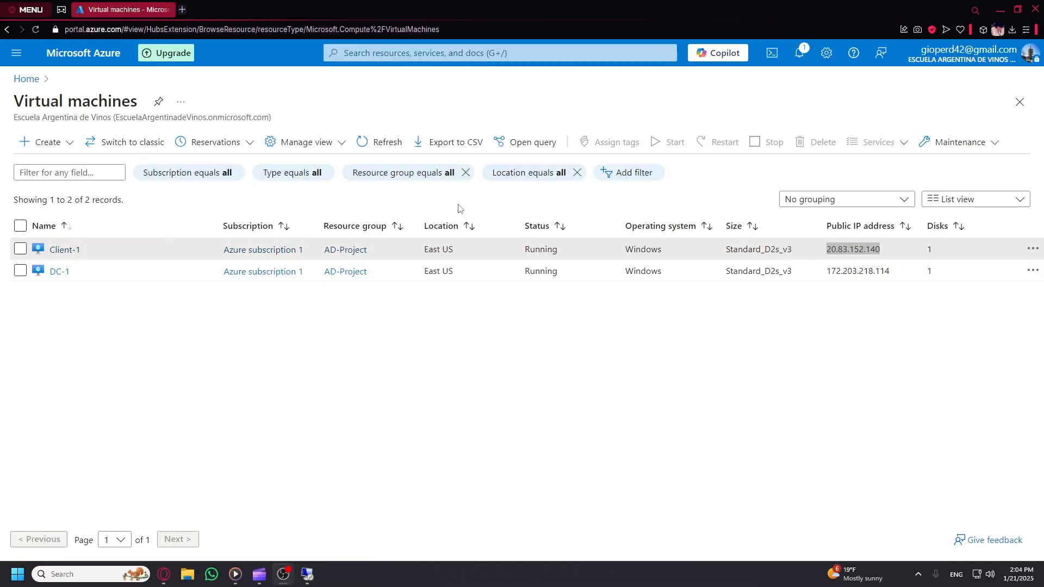
{"action": "left_click", "coordinate": [308, 575]}
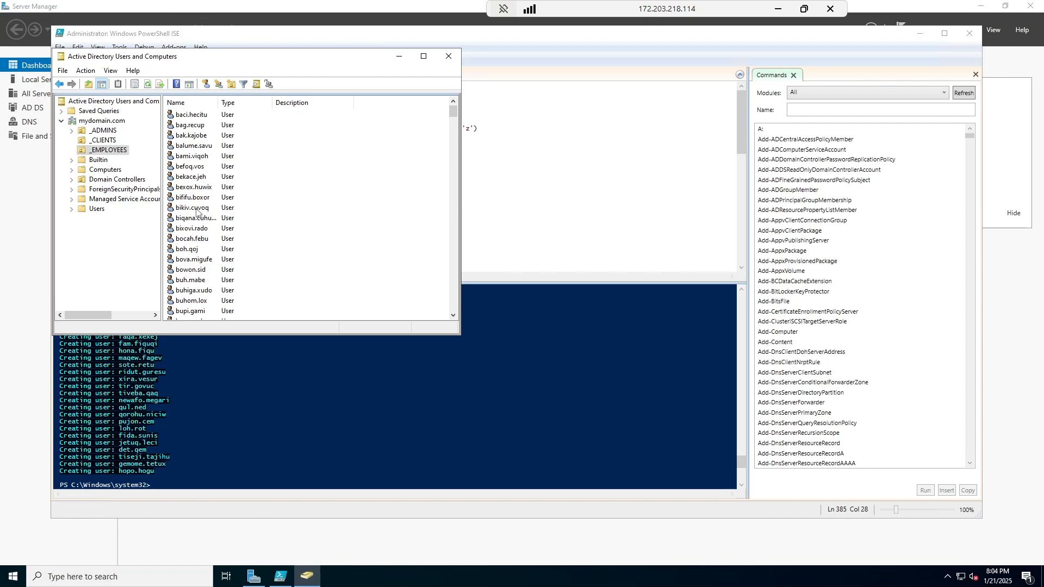
{"action": "key", "text": "Down"}
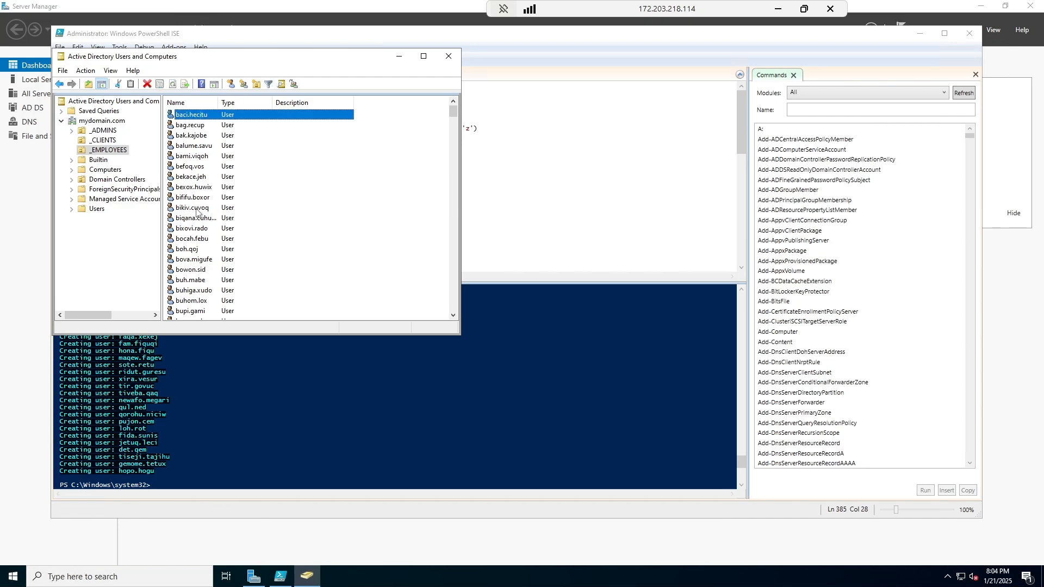
{"action": "key", "text": "Page_Down"}
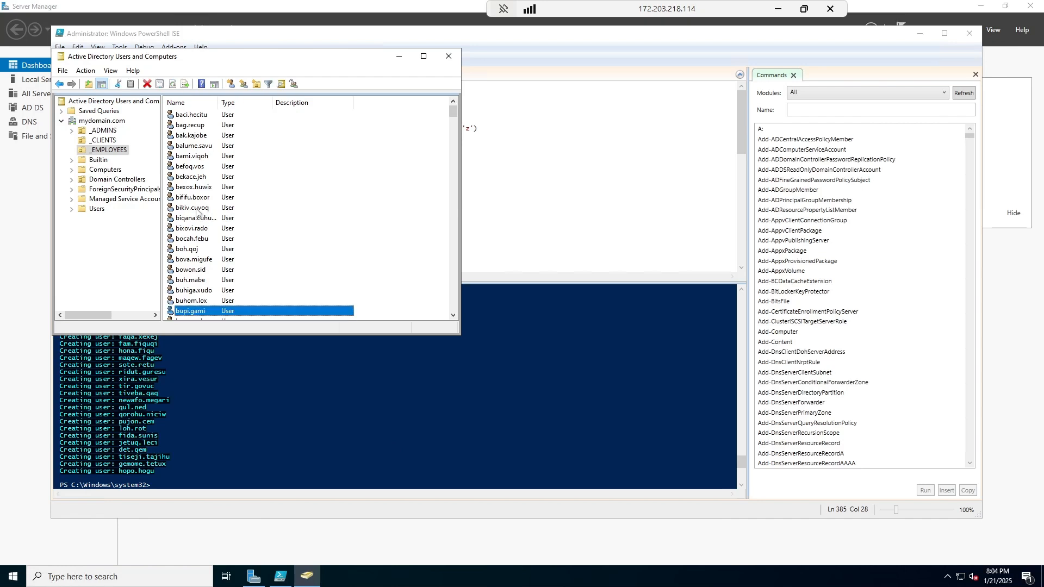
{"action": "left_click", "coordinate": [264, 227]}
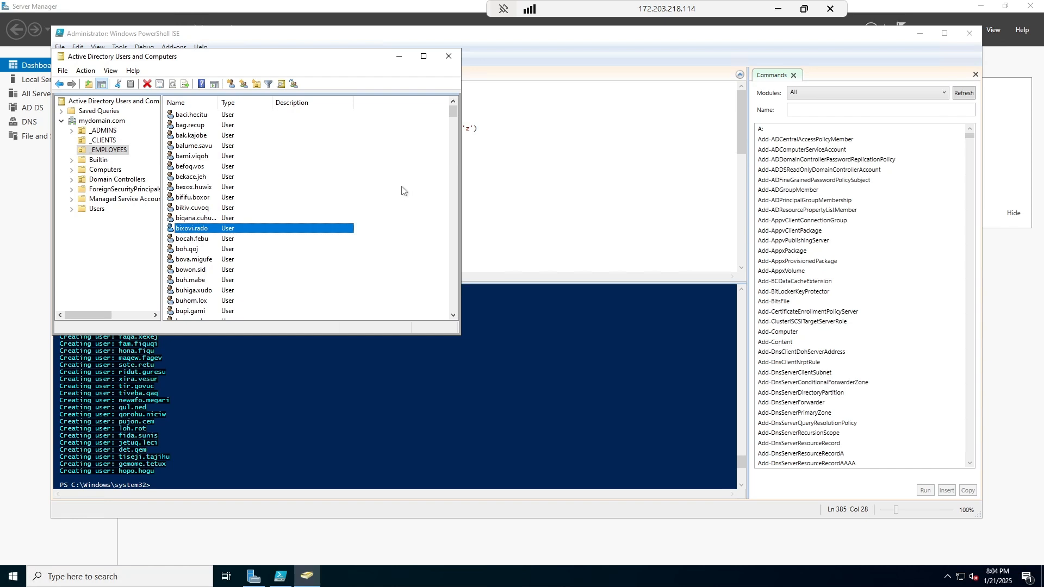
{"action": "left_click", "coordinate": [777, 10]}
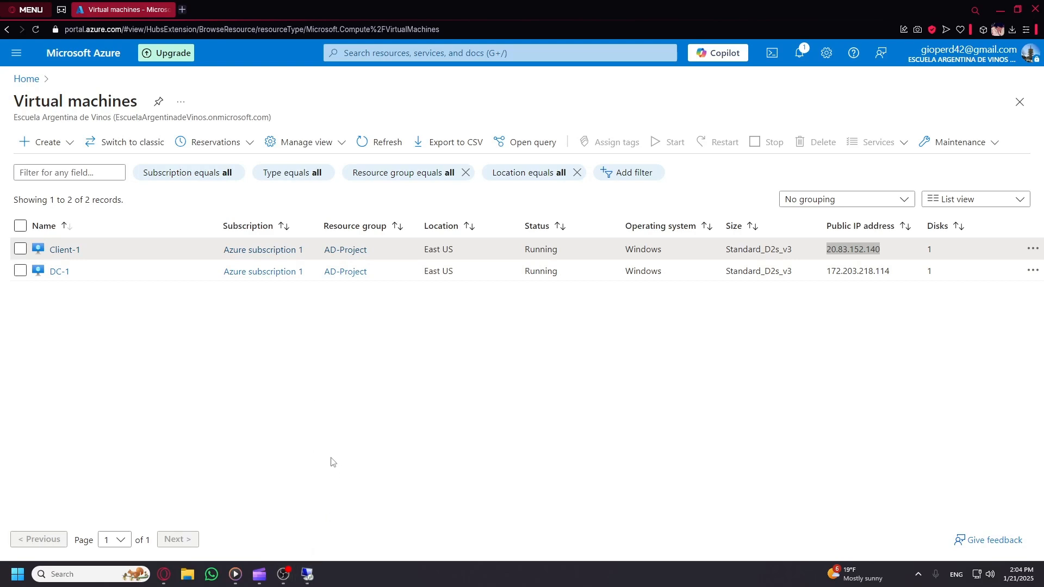
Connect to Client-1 at 20.83.152.140 with a mydomain account's credentials, accepting the certificate warning.
{"action": "left_click", "coordinate": [307, 574]}
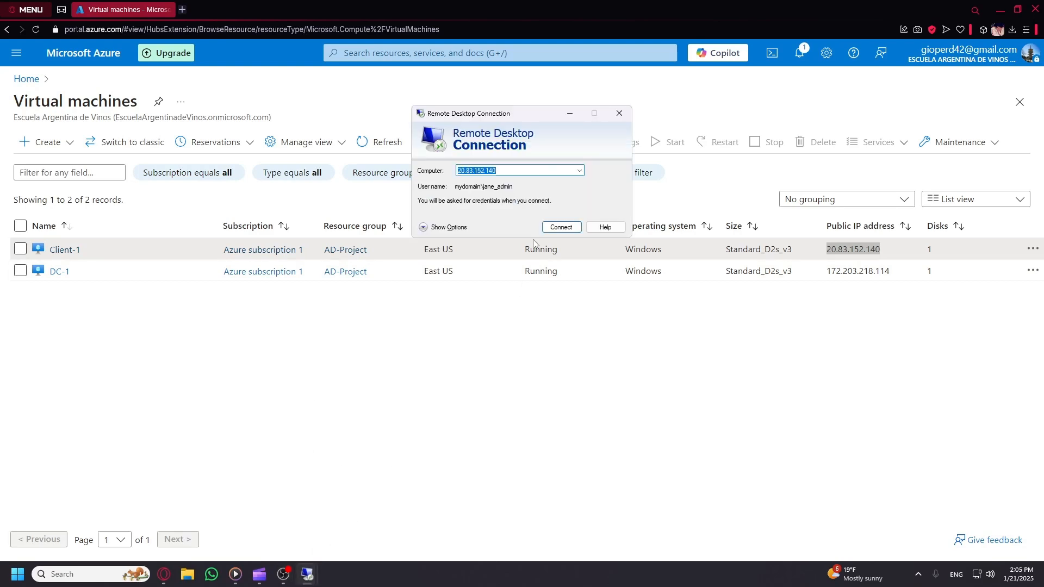
{"action": "left_click", "coordinate": [561, 227]}
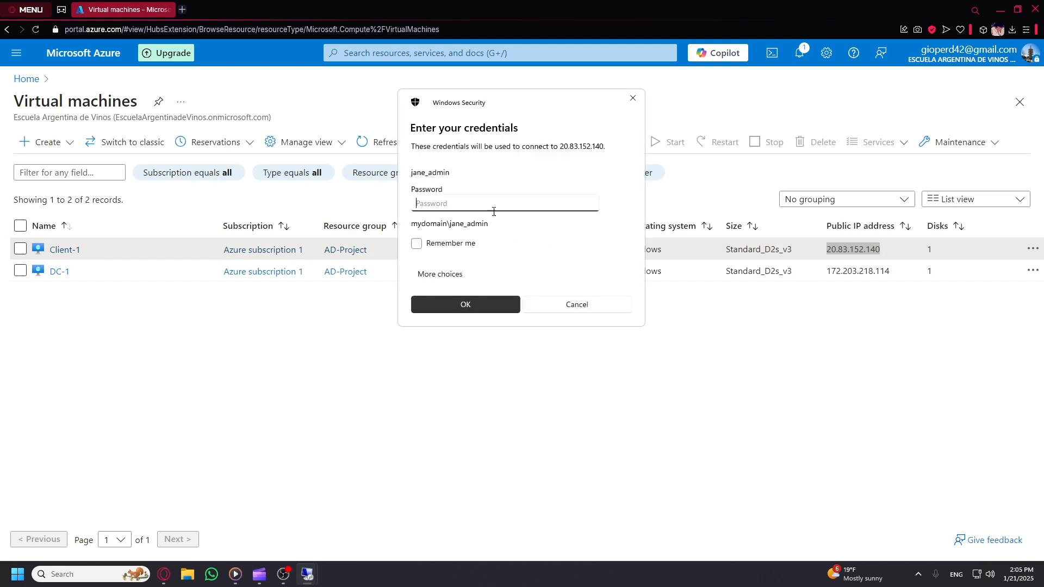
{"action": "left_click", "coordinate": [441, 274]}
{"action": "left_click", "coordinate": [489, 336]}
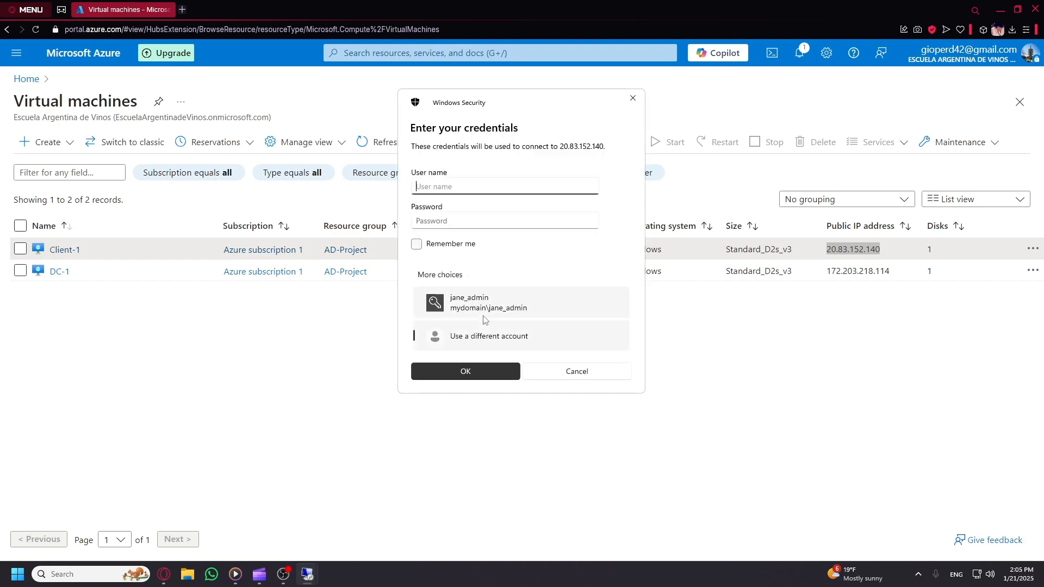
{"action": "type", "text": "mydomain\\"}
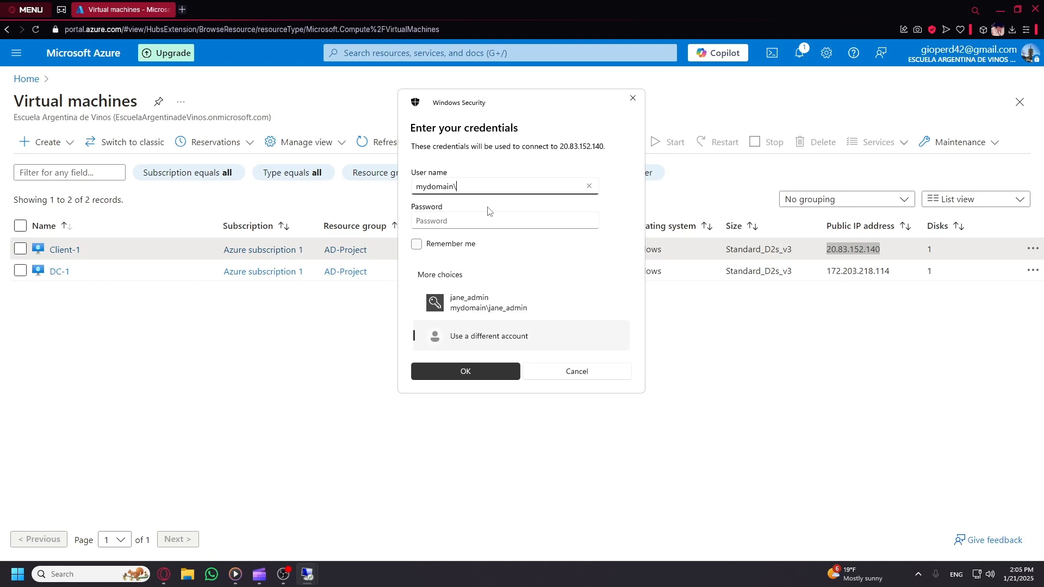
{"action": "type", "text": "jabe"}
{"action": "key", "text": "Tab"}
{"action": "type", "text": "*****"}
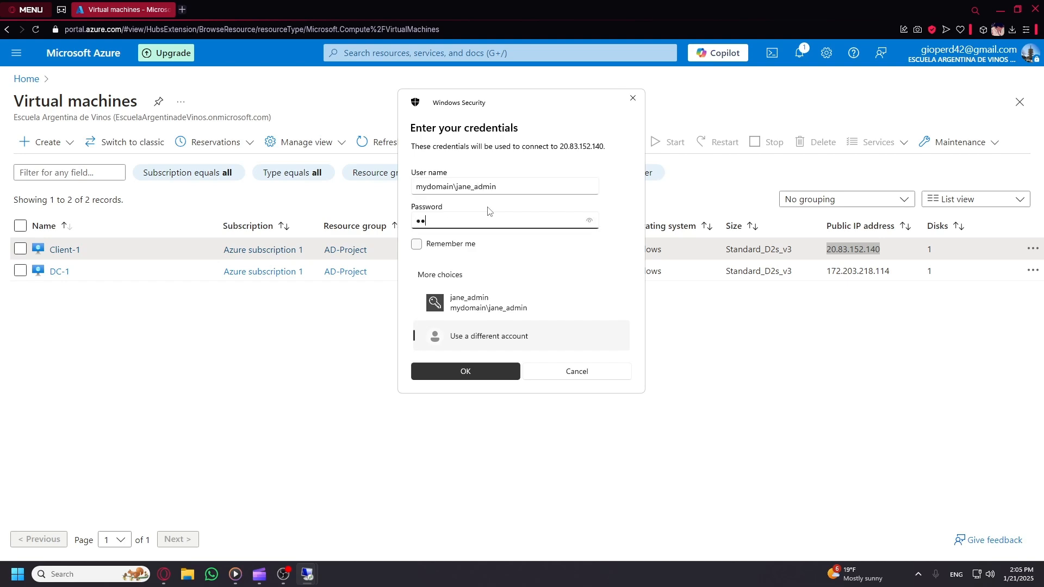
{"action": "type", "text": "*******"}
{"action": "left_click", "coordinate": [589, 220]}
{"action": "left_click", "coordinate": [465, 370]}
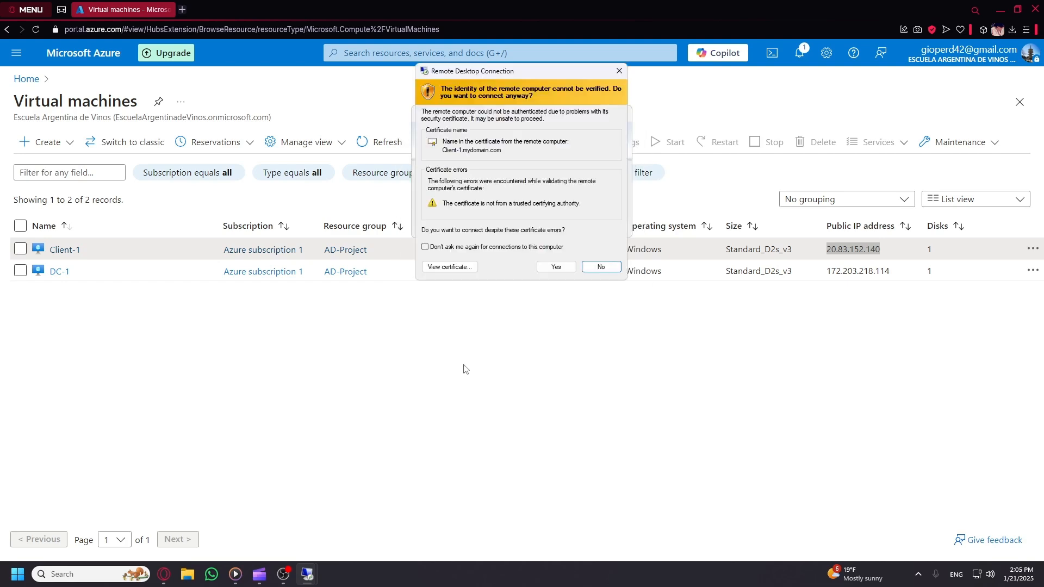
{"action": "left_click", "coordinate": [556, 266]}
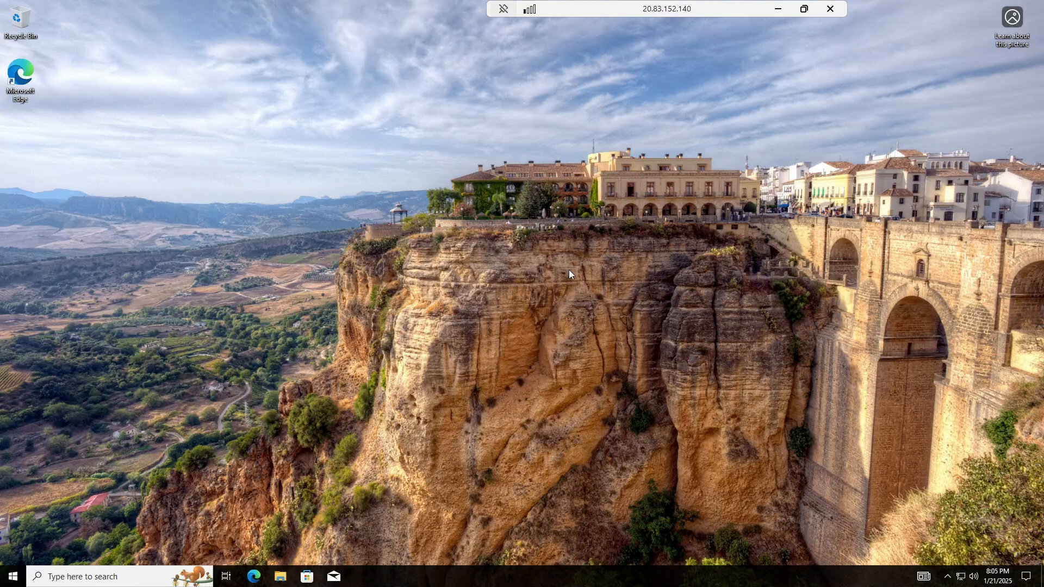
{"action": "right_click", "coordinate": [13, 577]}
Add the Domain Users group to Client-1's Remote Desktop users list.
{"action": "left_click", "coordinate": [117, 330]}
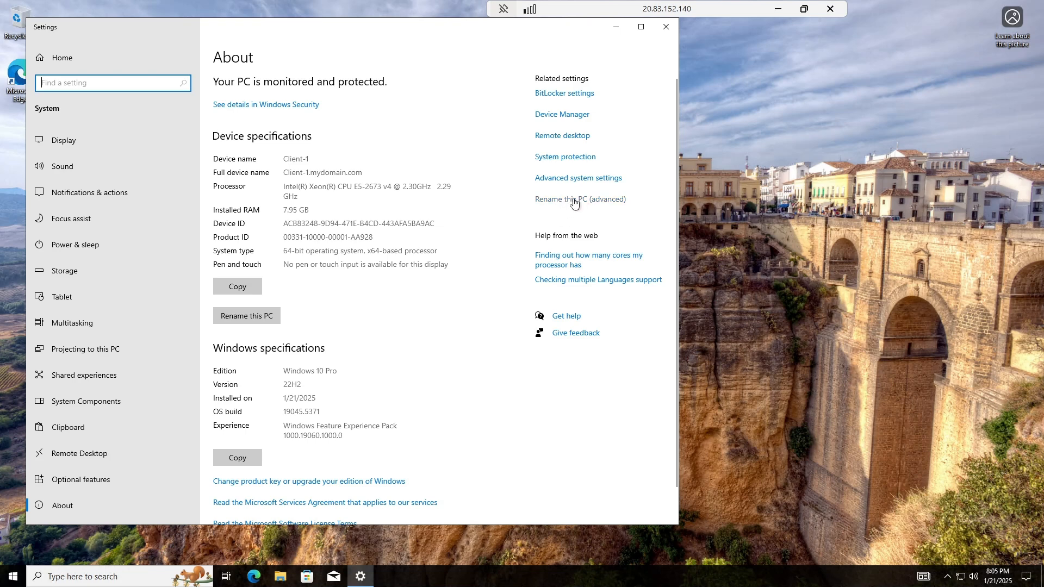
{"action": "left_click", "coordinate": [561, 140]}
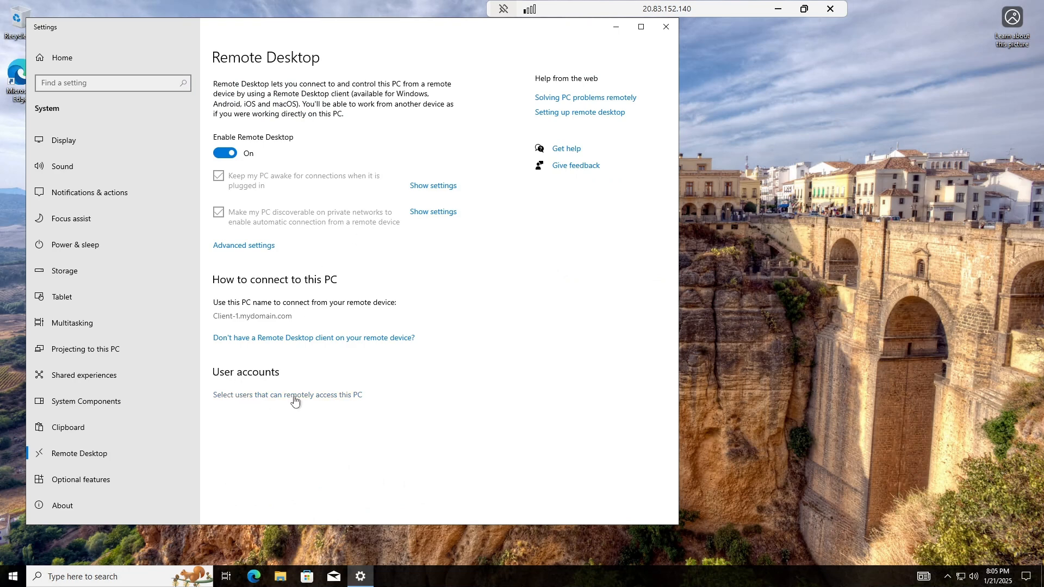
{"action": "left_click", "coordinate": [316, 396]}
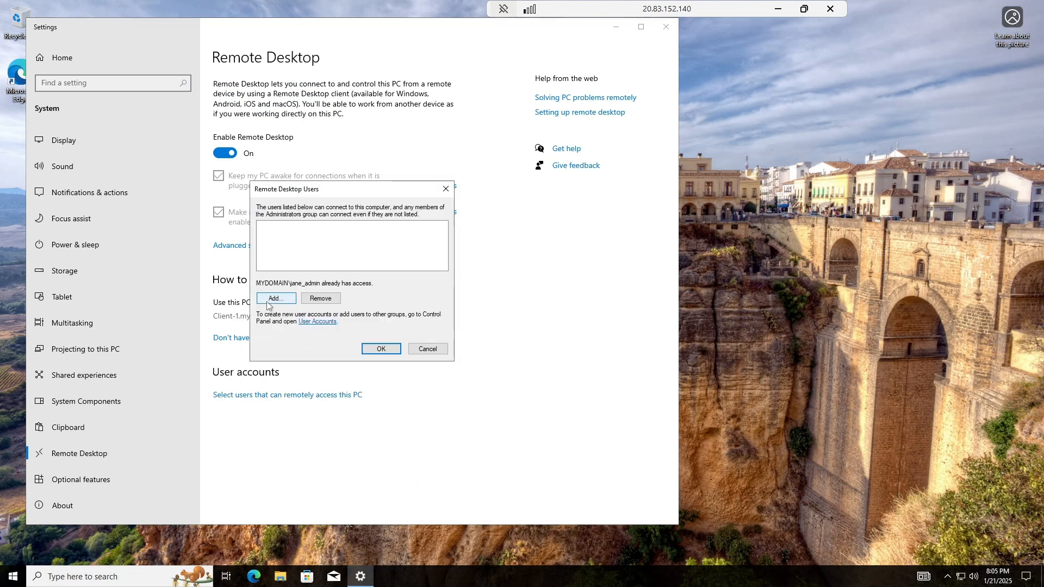
{"action": "left_click", "coordinate": [274, 300]}
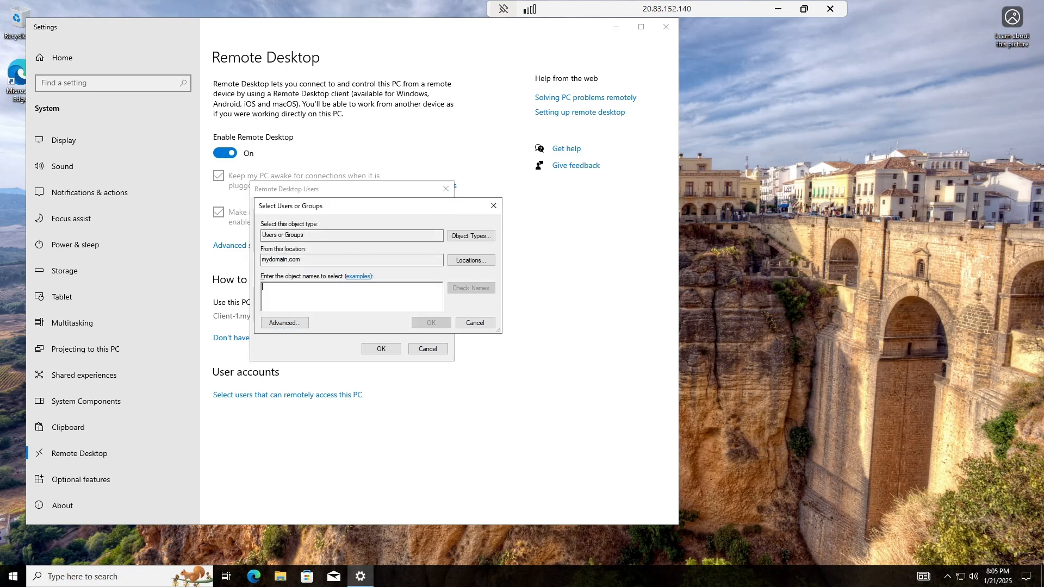
{"action": "type", "text": "domain users"}
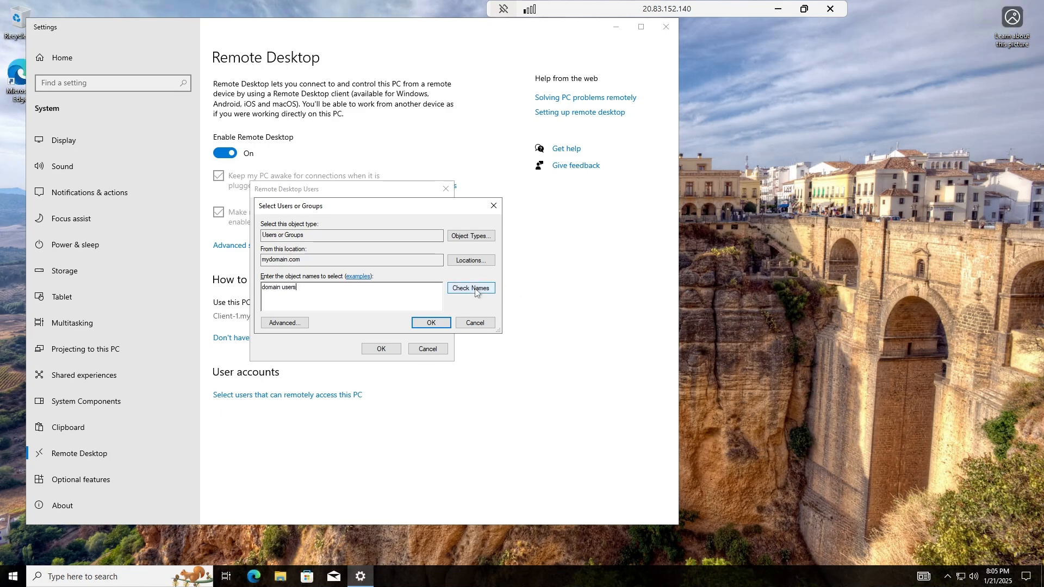
{"action": "left_click", "coordinate": [475, 292]}
{"action": "left_click", "coordinate": [431, 323]}
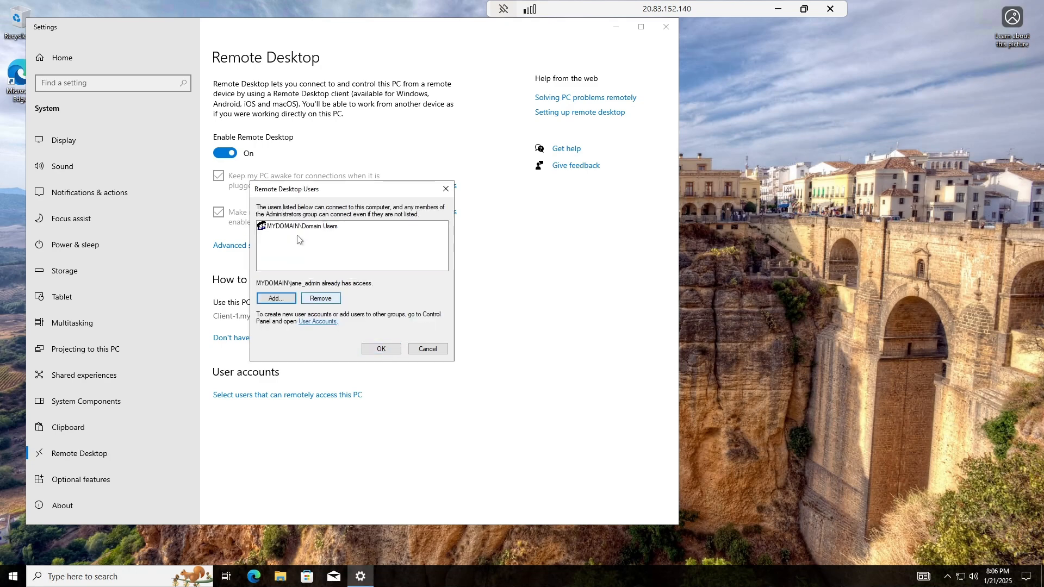
{"action": "left_click", "coordinate": [385, 350]}
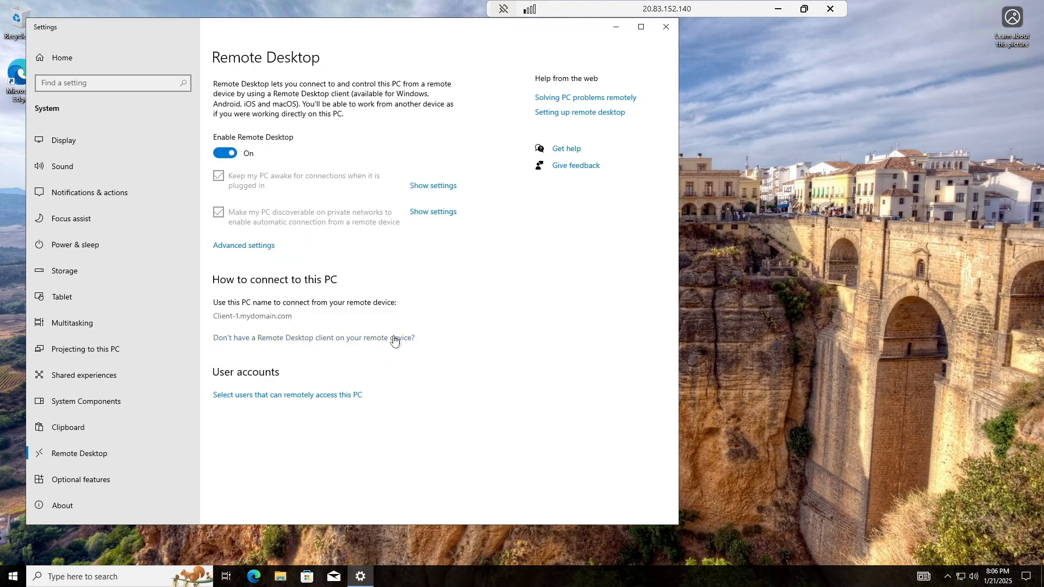
Recheck the Remote Desktop users list, close Settings, and end the Client-1 session.
{"action": "left_click", "coordinate": [666, 26]}
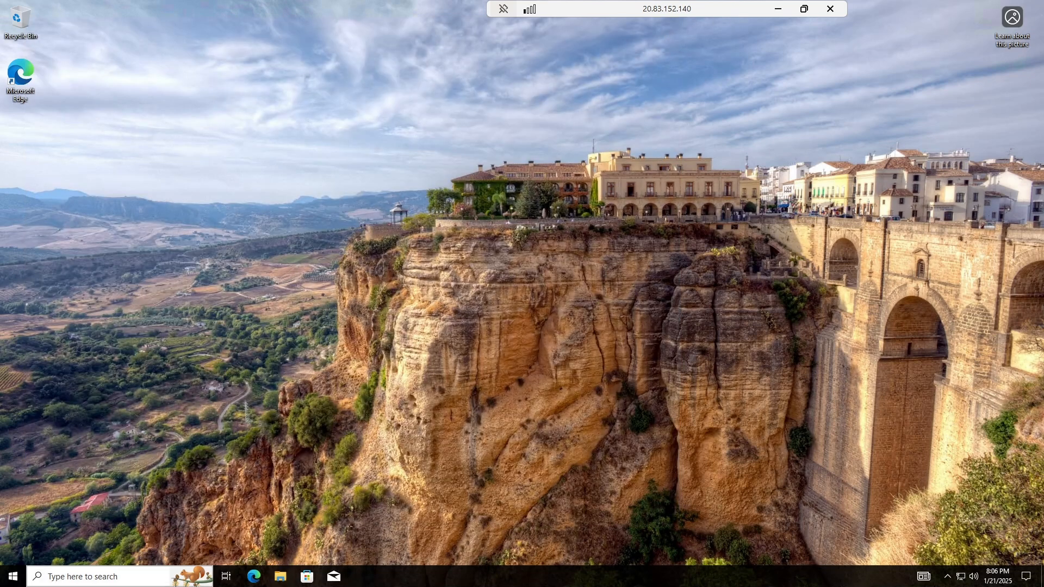
{"action": "right_click", "coordinate": [12, 577]}
{"action": "left_click", "coordinate": [44, 326]}
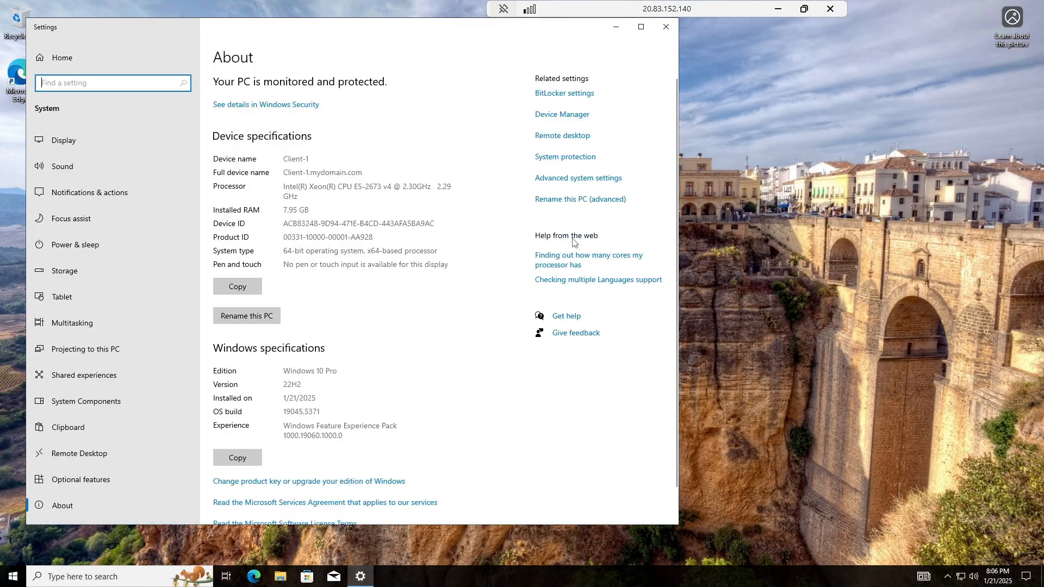
{"action": "left_click", "coordinate": [564, 141]}
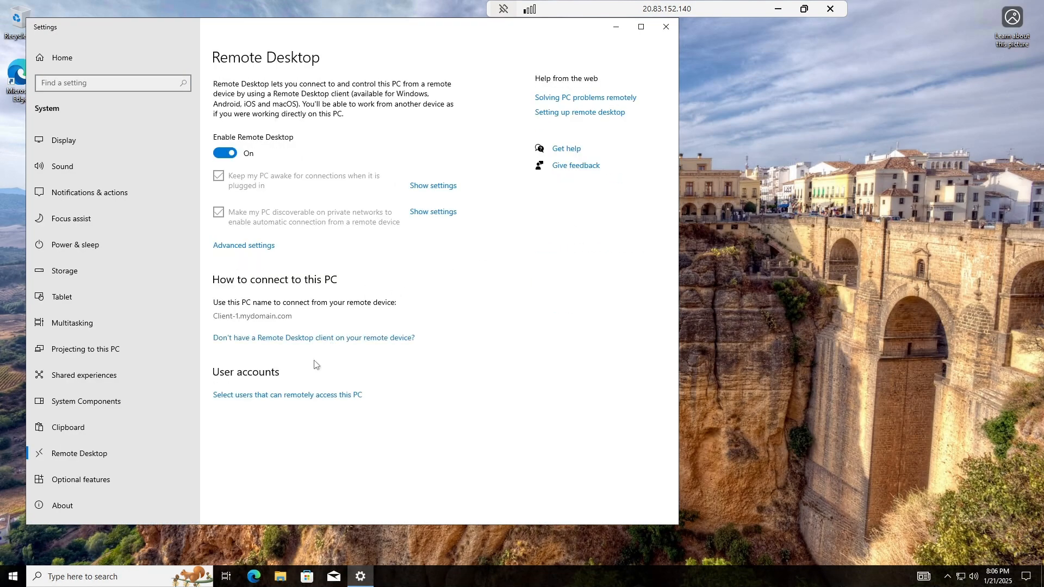
{"action": "left_click", "coordinate": [311, 395]}
{"action": "left_click", "coordinate": [381, 348]}
{"action": "left_click", "coordinate": [666, 27]}
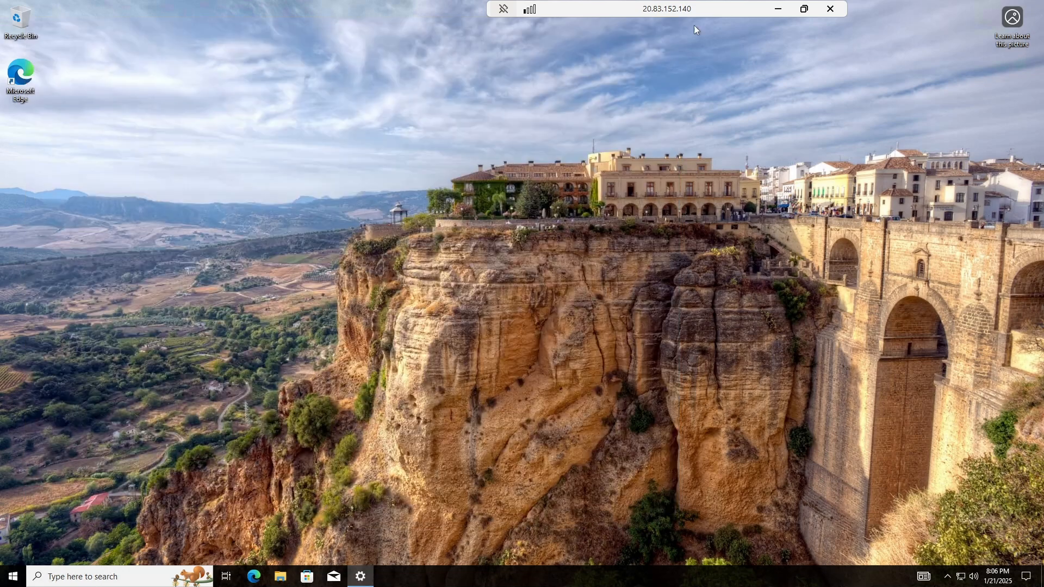
{"action": "left_click", "coordinate": [830, 9]}
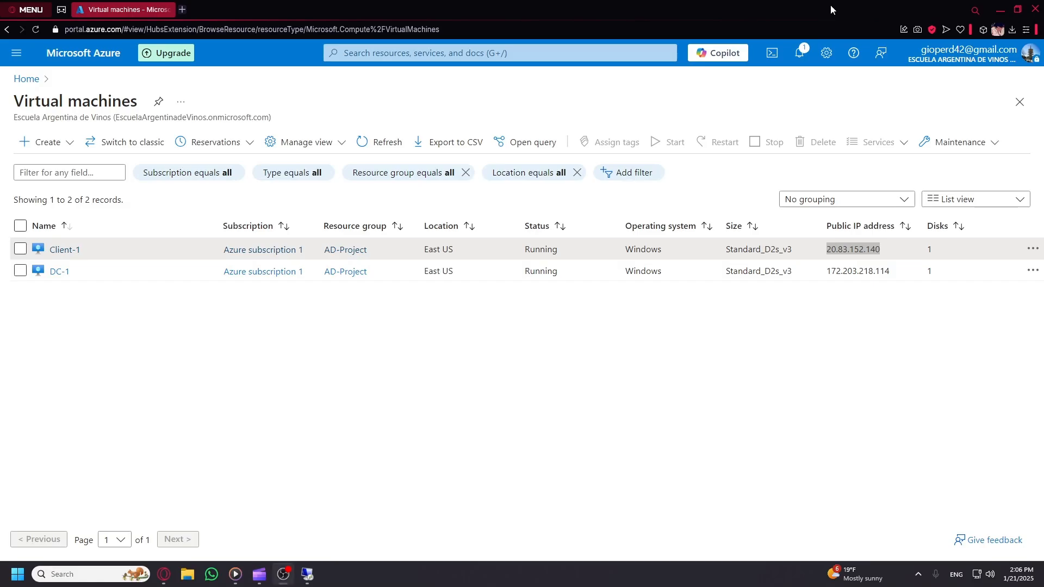
Start reconnecting to Client-1 and look up a script-created user's name on DC-1.
{"action": "left_click", "coordinate": [307, 574]}
{"action": "left_click", "coordinate": [554, 227]}
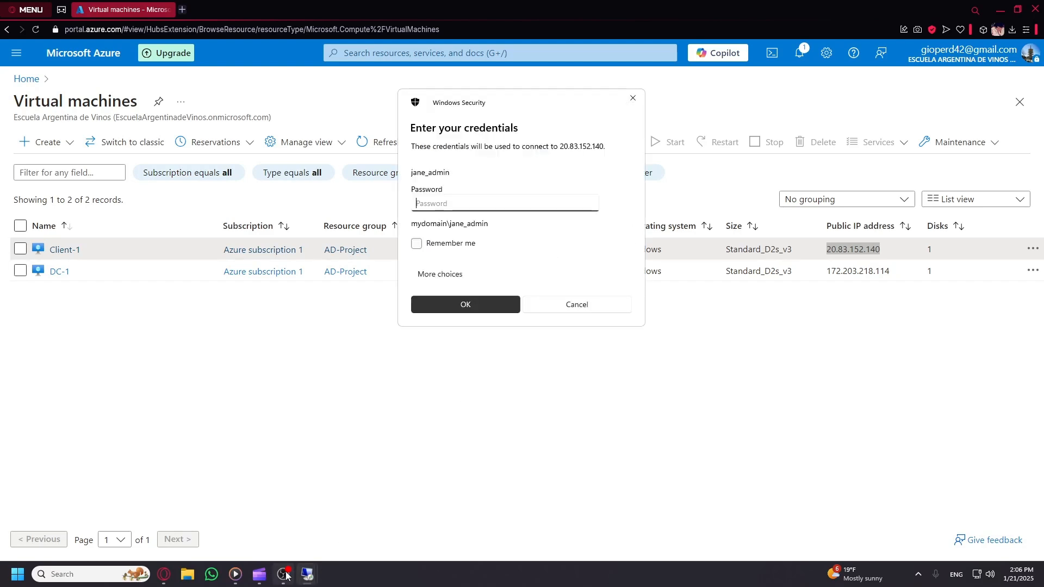
{"action": "mouse_move", "coordinate": [307, 574]}
{"action": "left_click", "coordinate": [281, 531]}
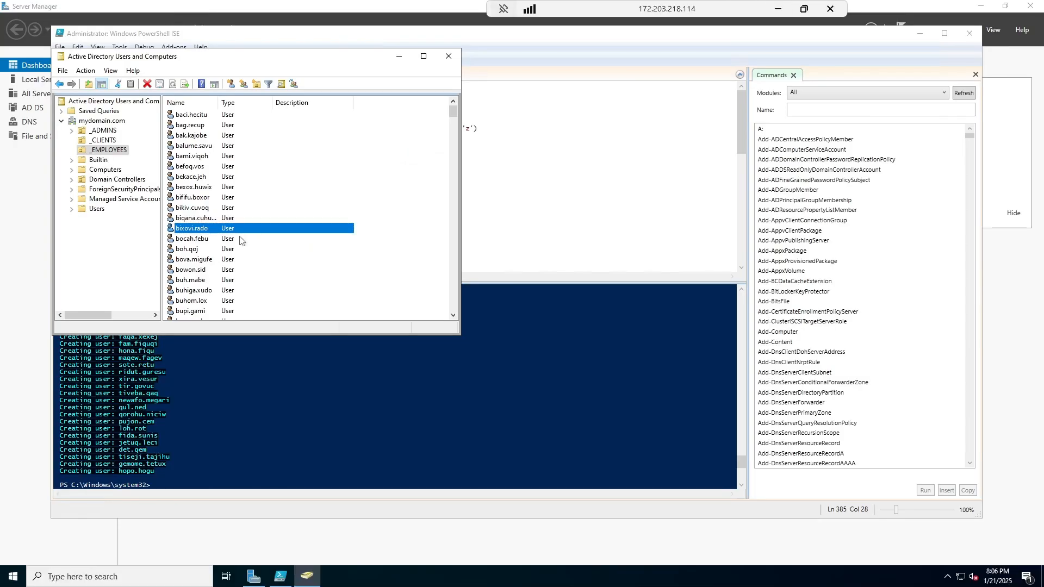
{"action": "double_click", "coordinate": [190, 251]}
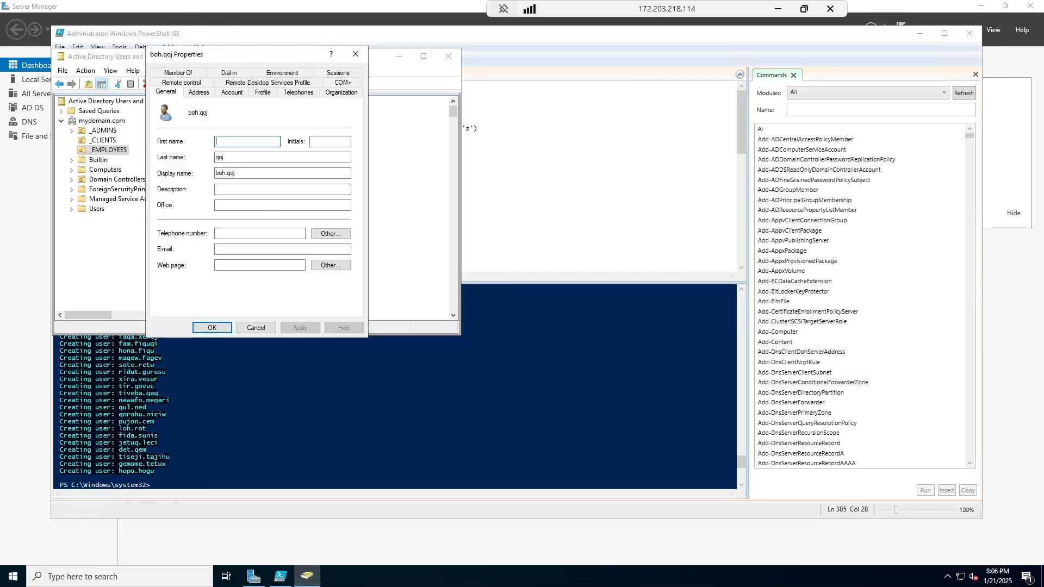
{"action": "key", "text": "Tab"}
{"action": "key", "text": "Tab"}
{"action": "key", "text": "Tab"}
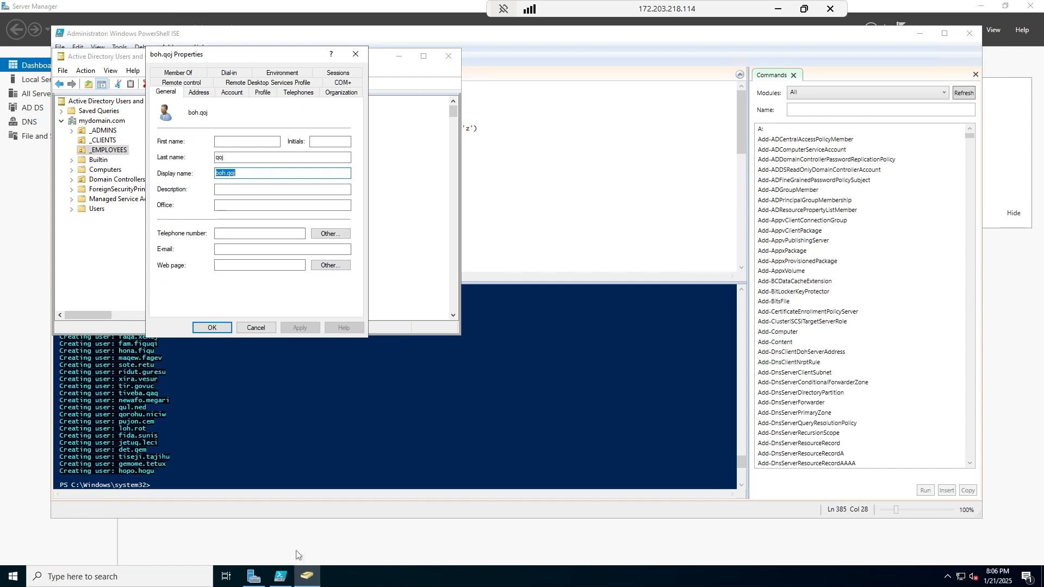
{"action": "left_click", "coordinate": [779, 9]}
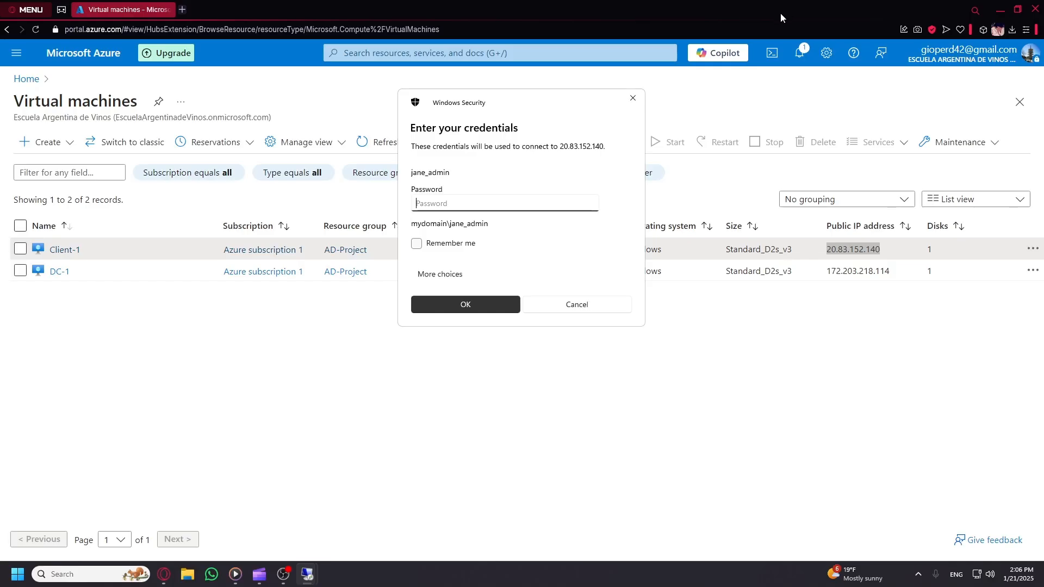
Sign in as that mydomain.com script-created user with its password and accept the certificate warning.
{"action": "left_click", "coordinate": [451, 282]}
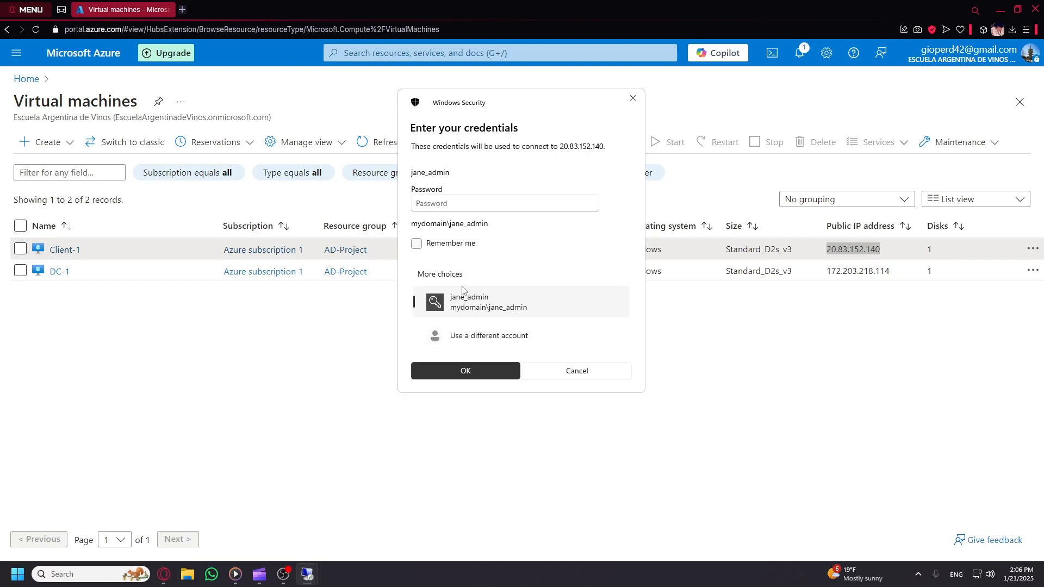
{"action": "left_click", "coordinate": [477, 336]}
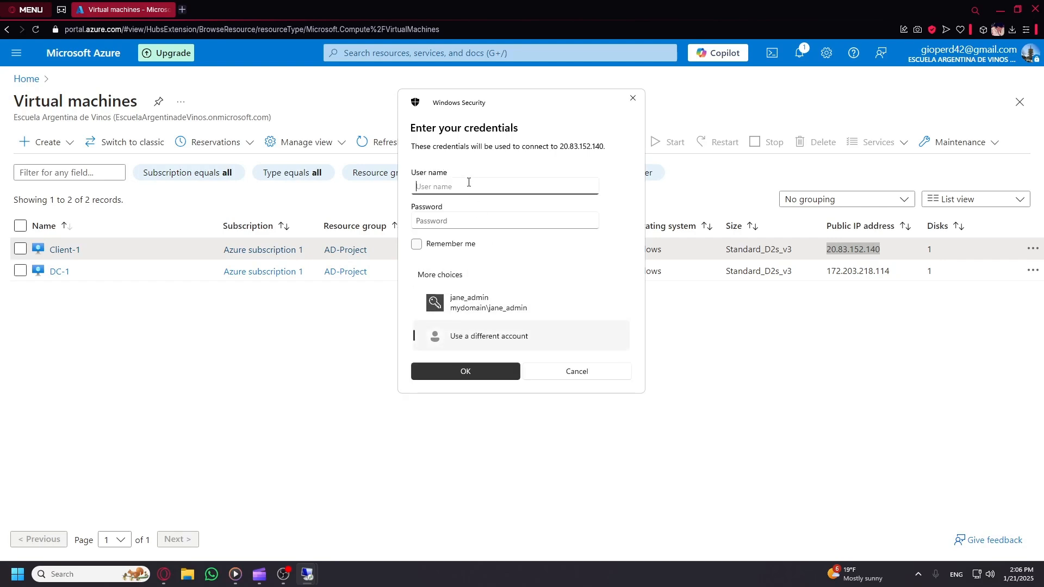
{"action": "type", "text": "mydoma"}
{"action": "key", "text": "BackSpace"}
{"action": "type", "text": "main.com\\boh.qoj"}
{"action": "left_click", "coordinate": [481, 221]}
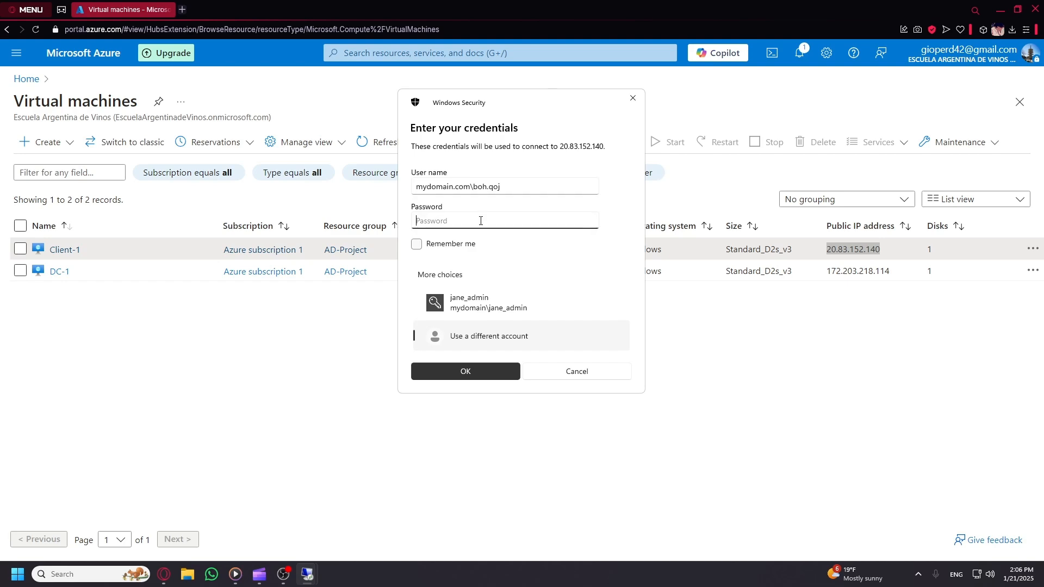
{"action": "type", "text": "•••••••"}
{"action": "left_click", "coordinate": [590, 222]}
{"action": "left_click", "coordinate": [464, 371]}
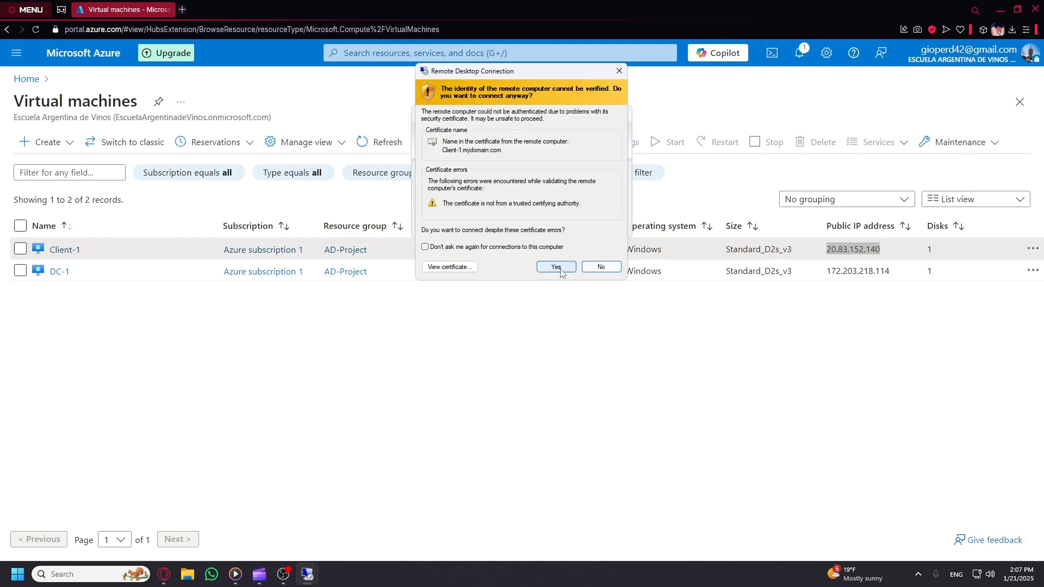
{"action": "left_click", "coordinate": [555, 267]}
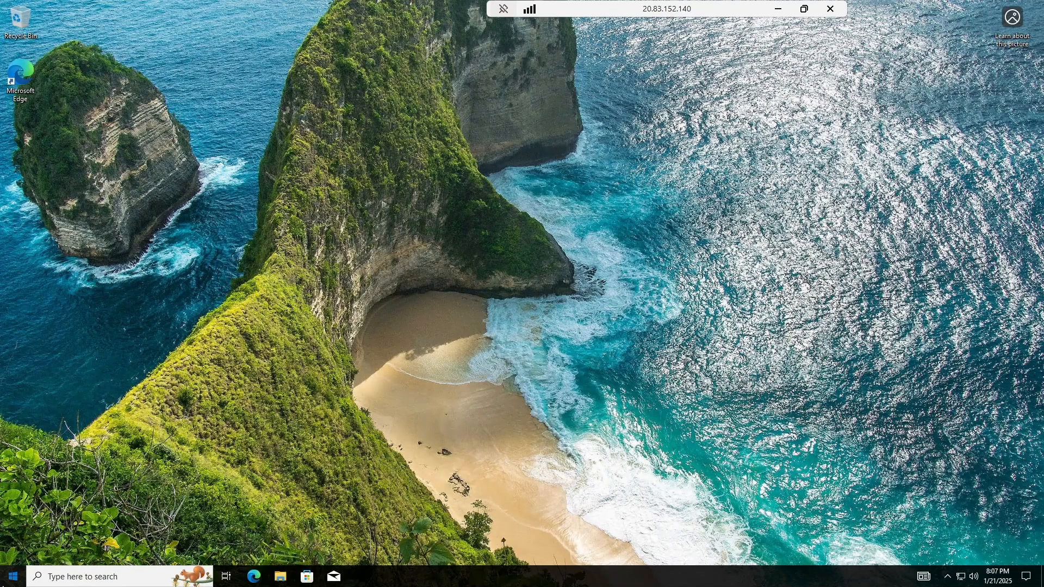
Open Command Prompt, highlight the domain user's name in the C:\Users prompt path, then close it.
{"action": "left_click", "coordinate": [13, 576]}
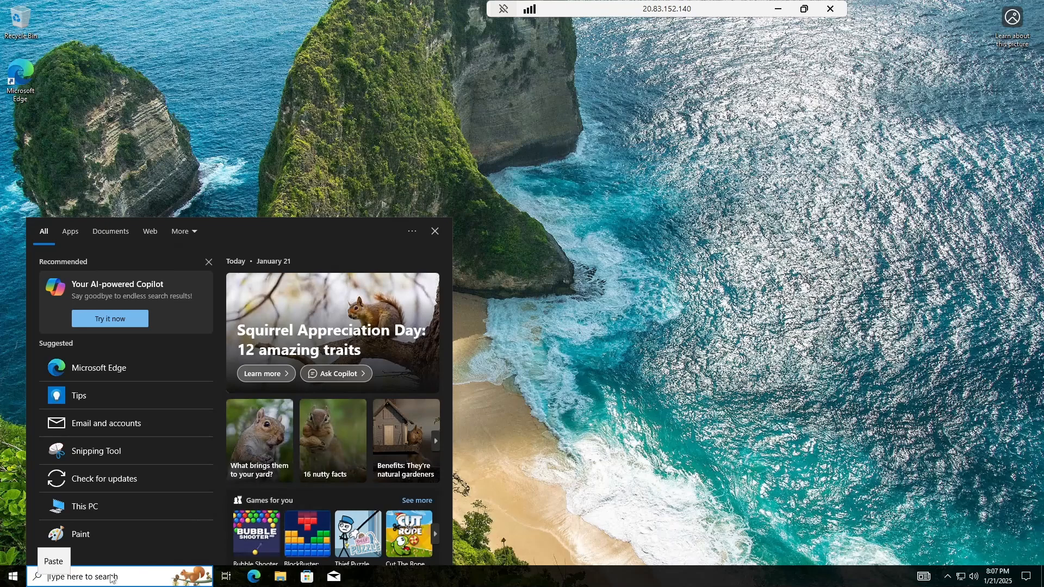
{"action": "type", "text": "cmd"}
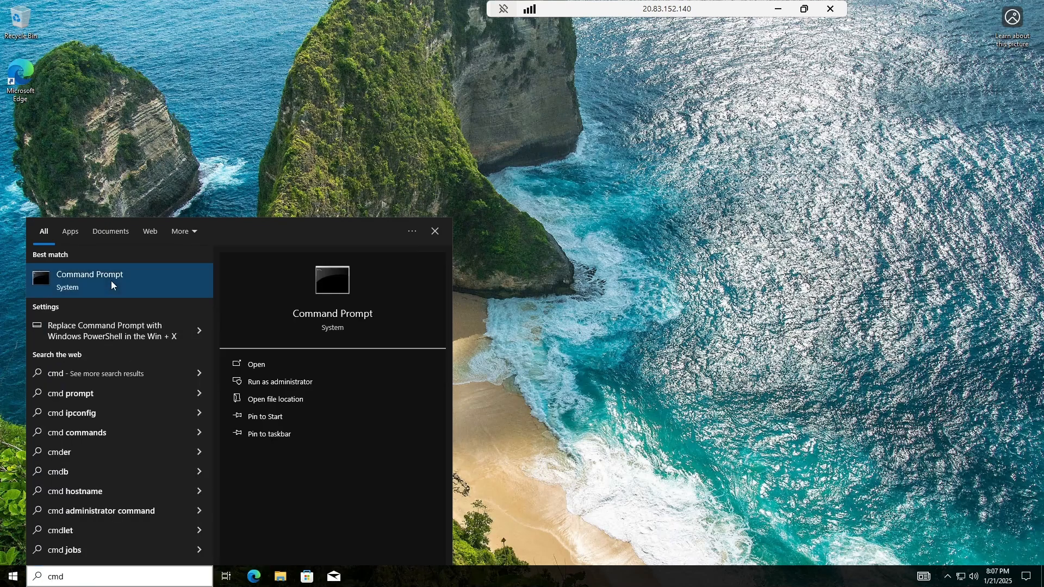
{"action": "left_click", "coordinate": [111, 281]}
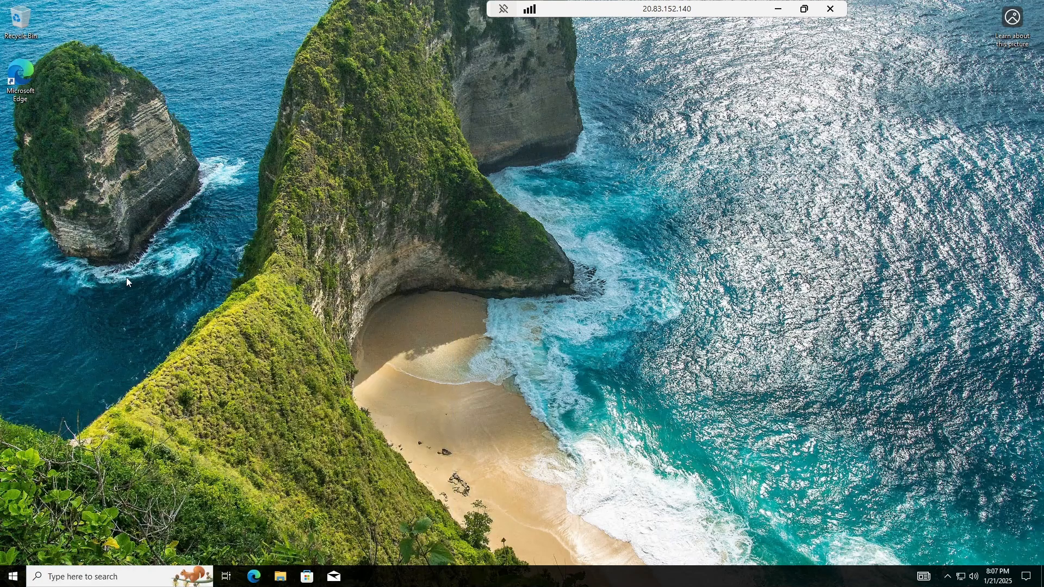
{"action": "left_click_drag", "start_coordinate": [68, 77], "coordinate": [99, 77]}
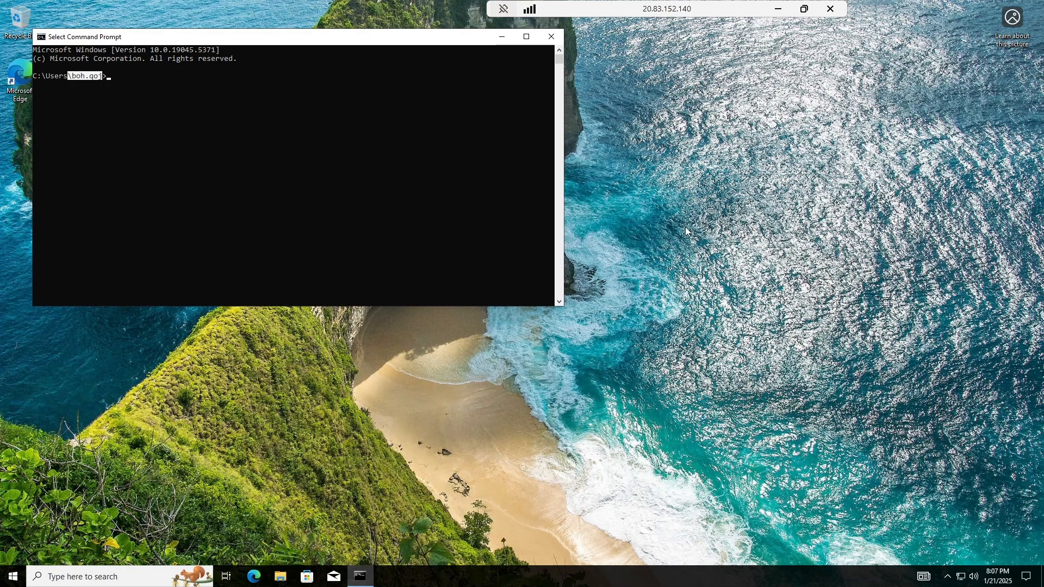
{"action": "left_click", "coordinate": [552, 36]}
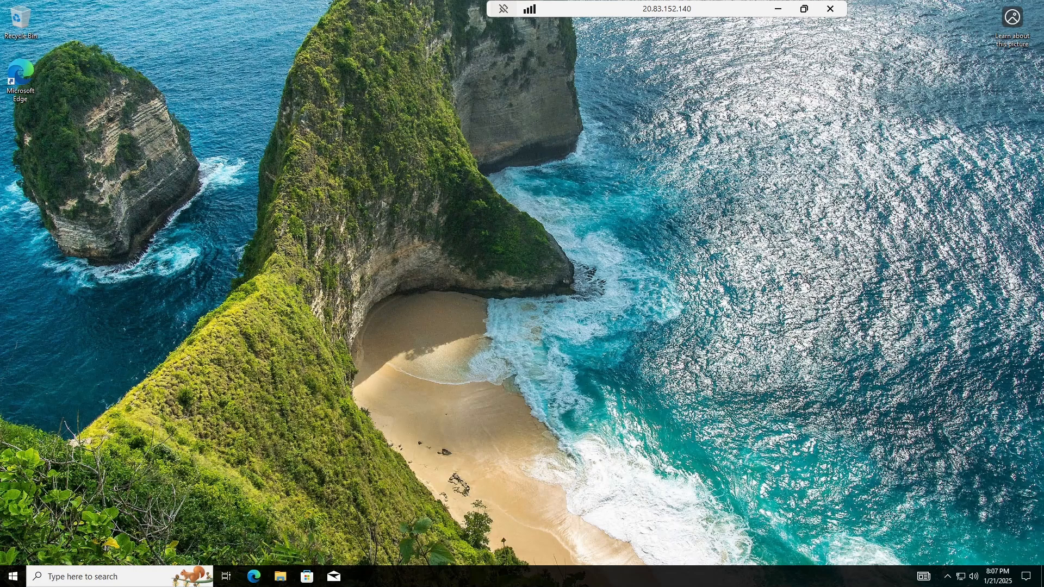